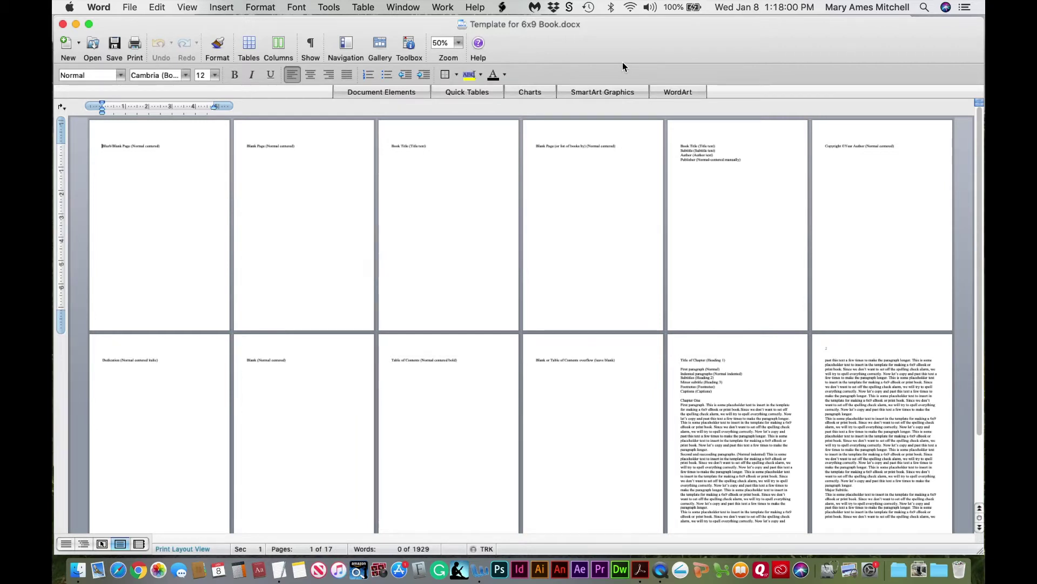
Save a copy of the template as 'Template for 6x9 Book-Text formatting.docx'
{"action": "left_click", "coordinate": [130, 10]}
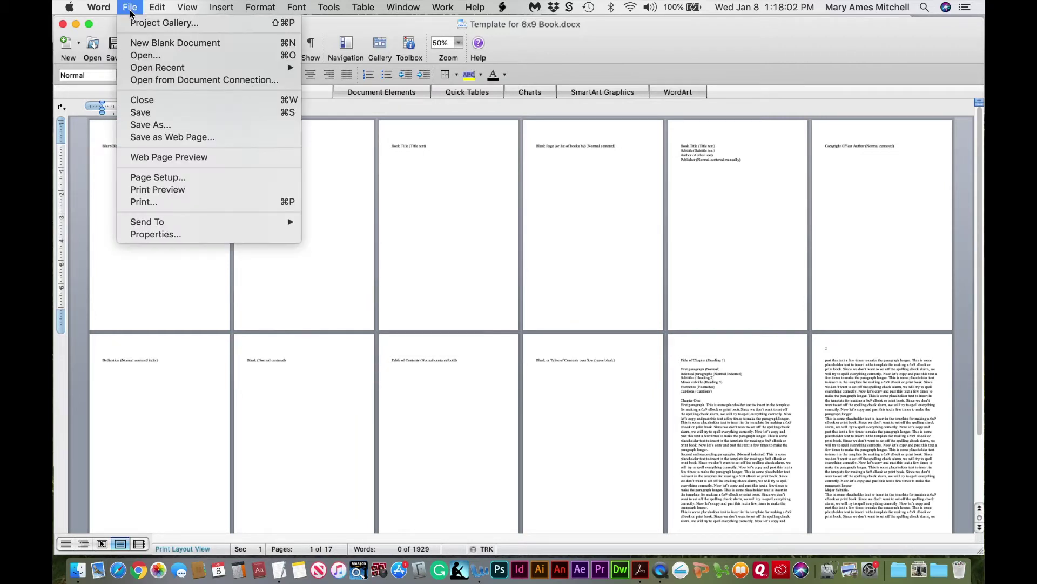
{"action": "left_click", "coordinate": [140, 126]}
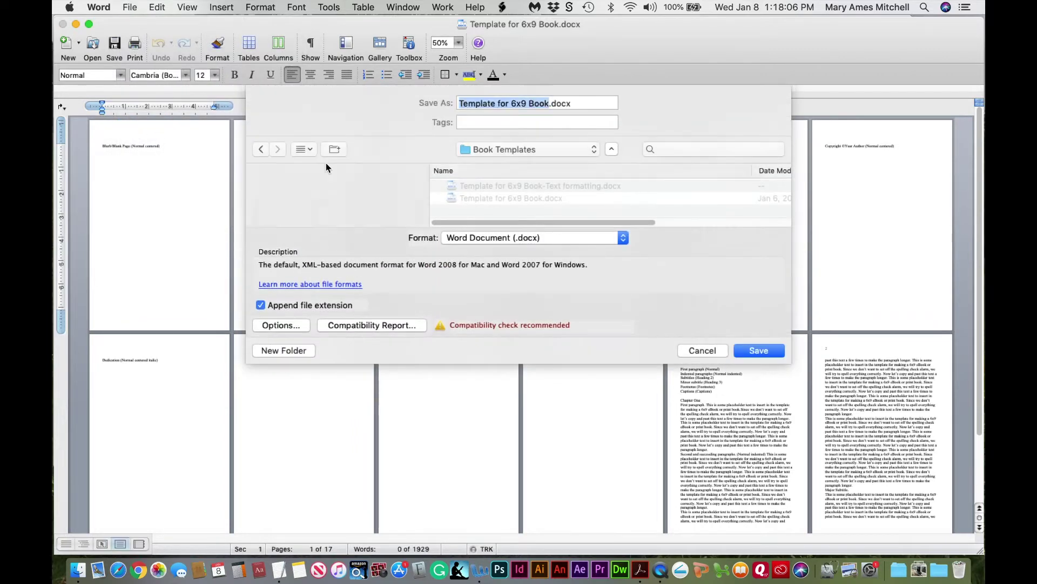
{"action": "left_click", "coordinate": [547, 101]}
{"action": "type", "text": "-"}
{"action": "type", "text": "Text "}
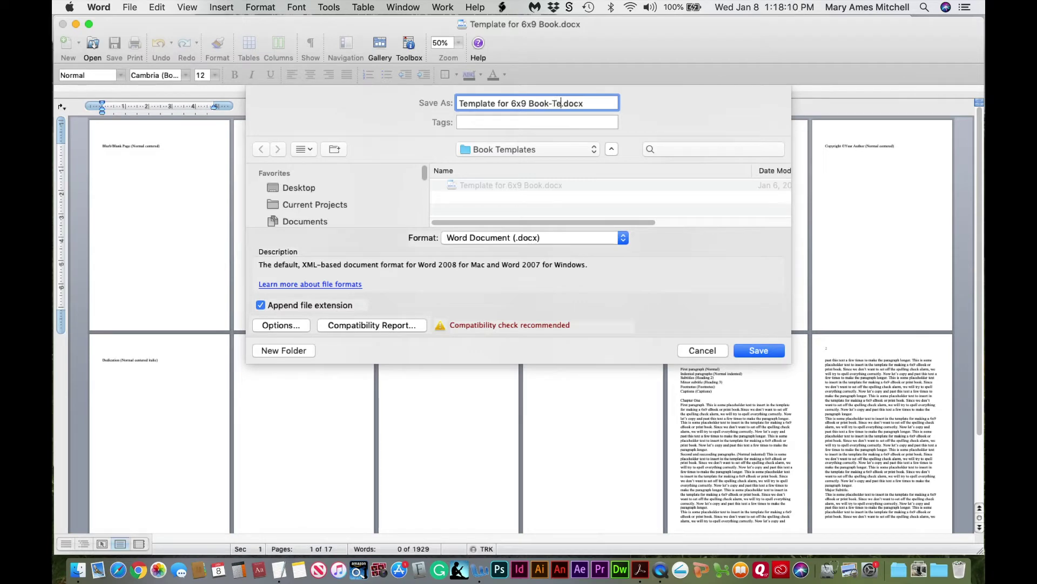
{"action": "type", "text": "formatting"}
{"action": "left_click", "coordinate": [755, 351]}
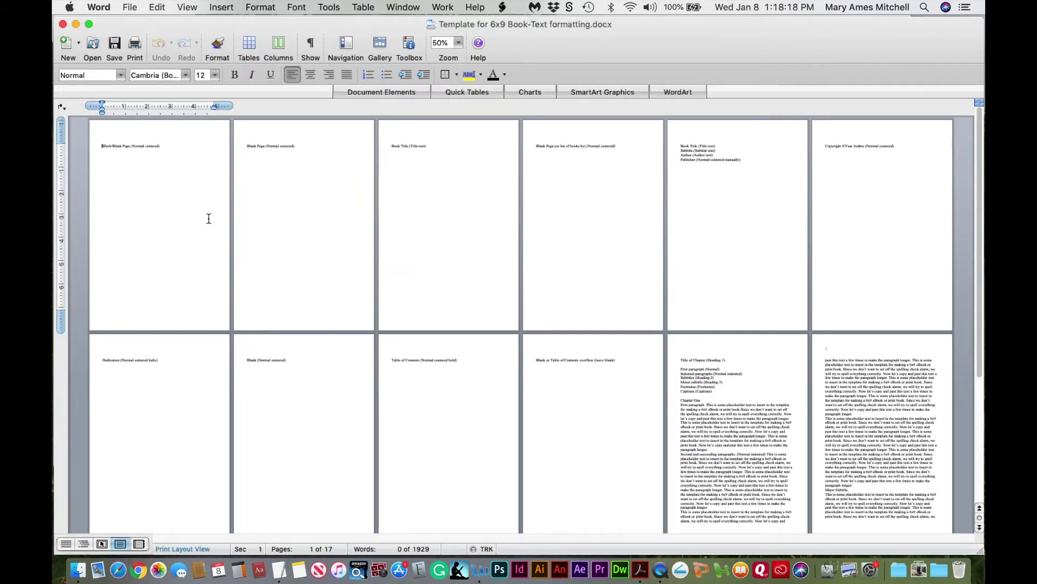
{"action": "left_click_drag", "start_coordinate": [130, 145], "coordinate": [157, 146]}
{"action": "left_click_drag", "start_coordinate": [691, 421], "coordinate": [738, 431]}
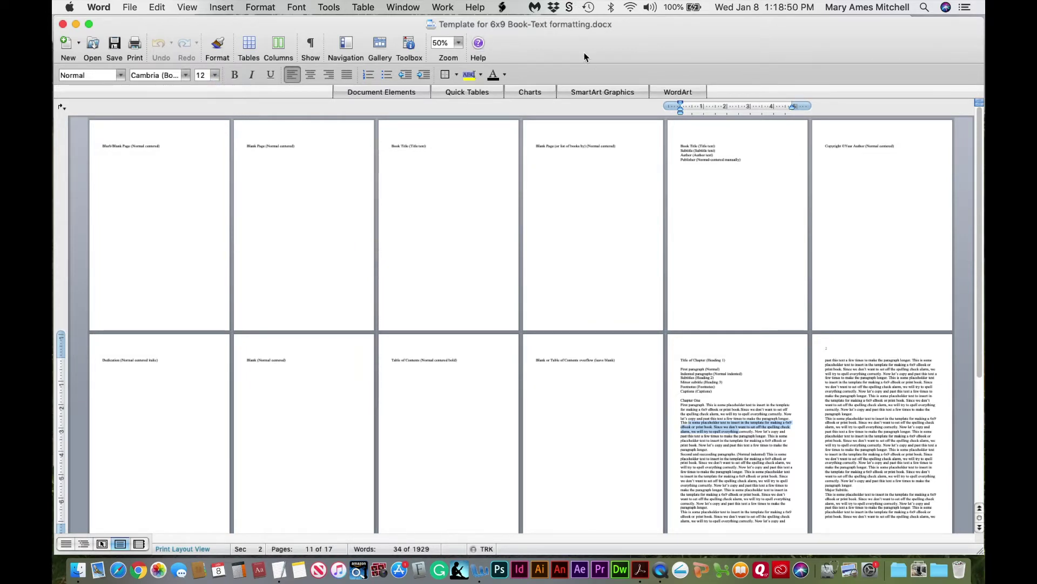
Bring up the Formatting Palette's Styles list and start modifying the Normal style
{"action": "left_click", "coordinate": [410, 47]}
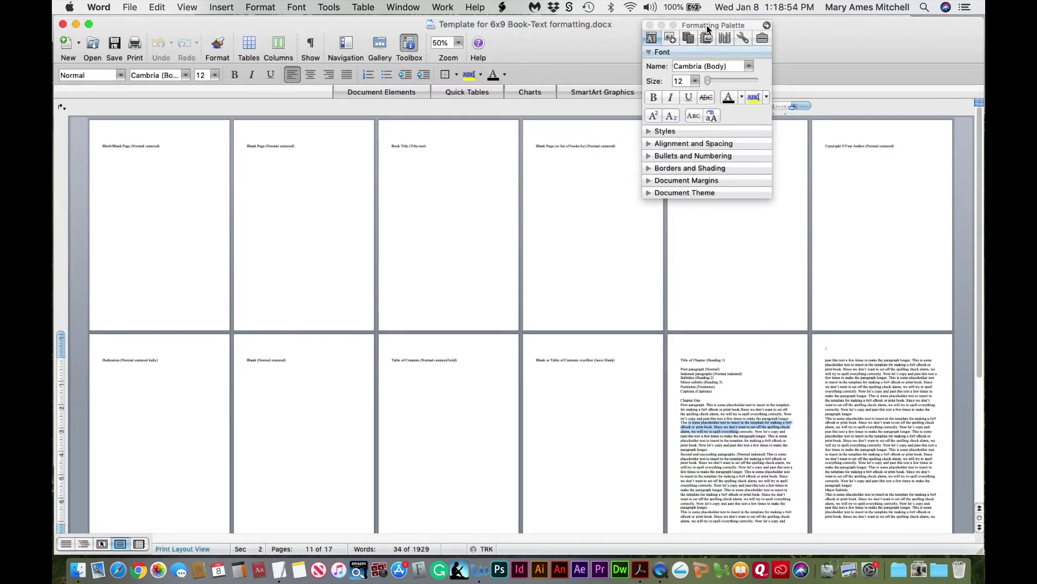
{"action": "left_click_drag", "start_coordinate": [703, 28], "coordinate": [699, 23]}
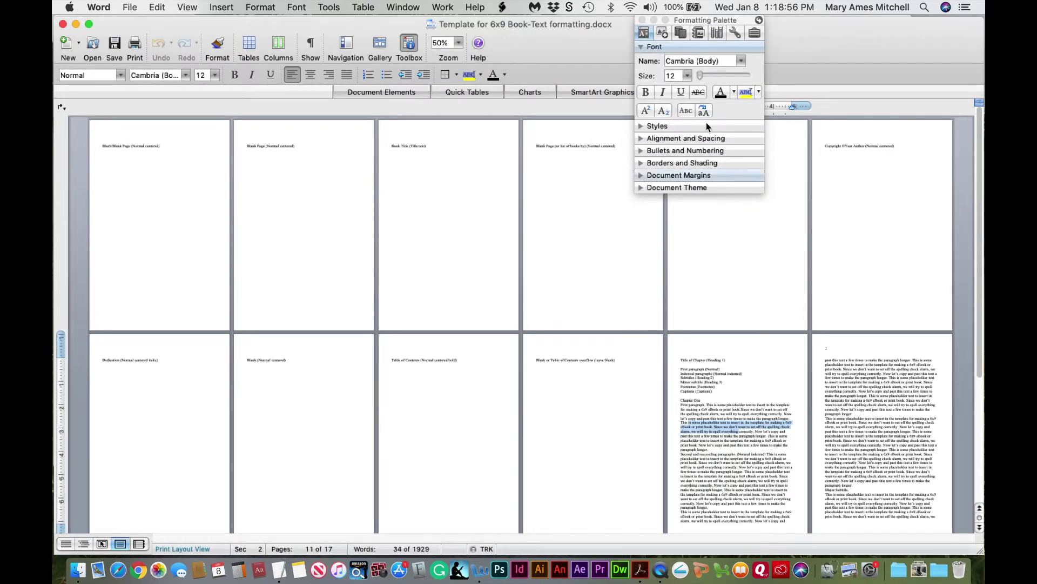
{"action": "left_click", "coordinate": [642, 126]}
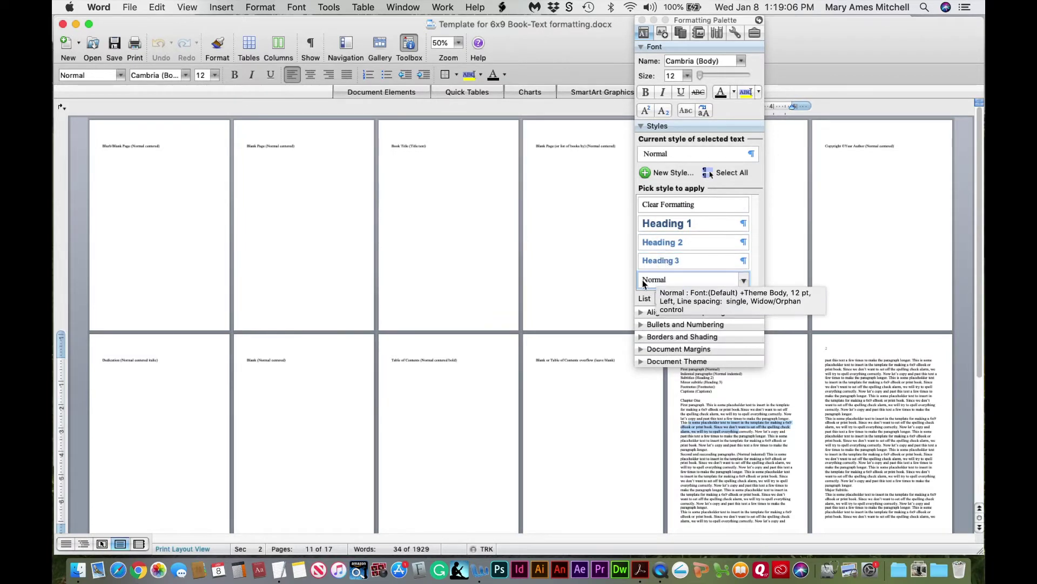
{"action": "left_click", "coordinate": [744, 280]}
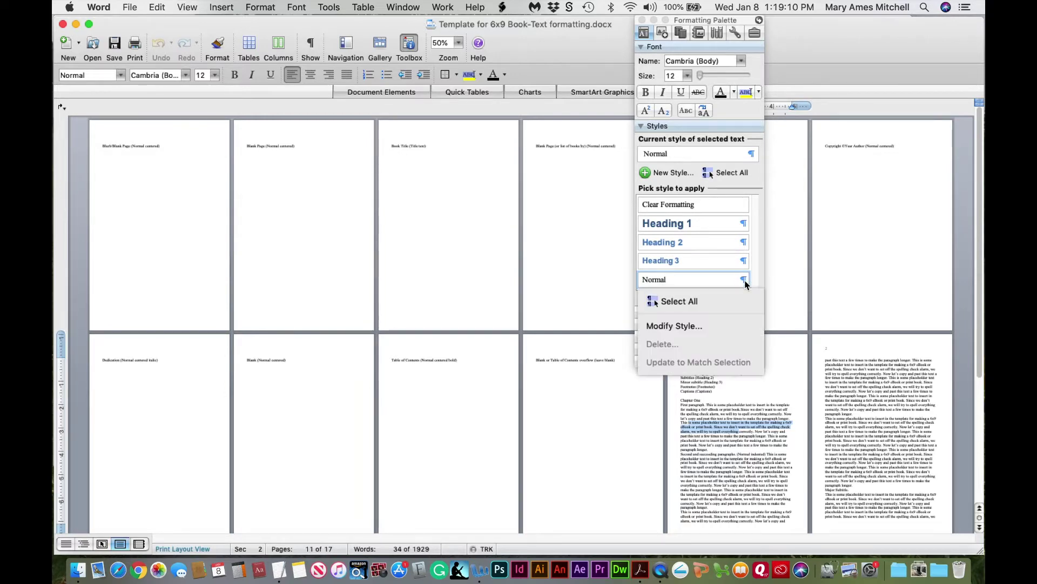
{"action": "left_click", "coordinate": [697, 327]}
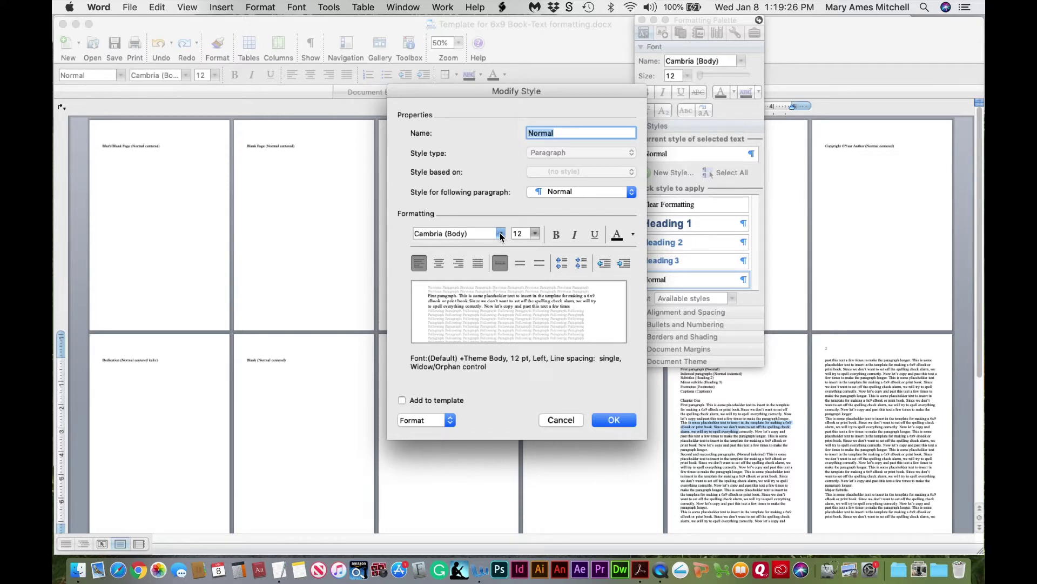
Change the Normal style's size from 12 to 11 pt, keeping Cambria (Body)
{"action": "left_click", "coordinate": [500, 235]}
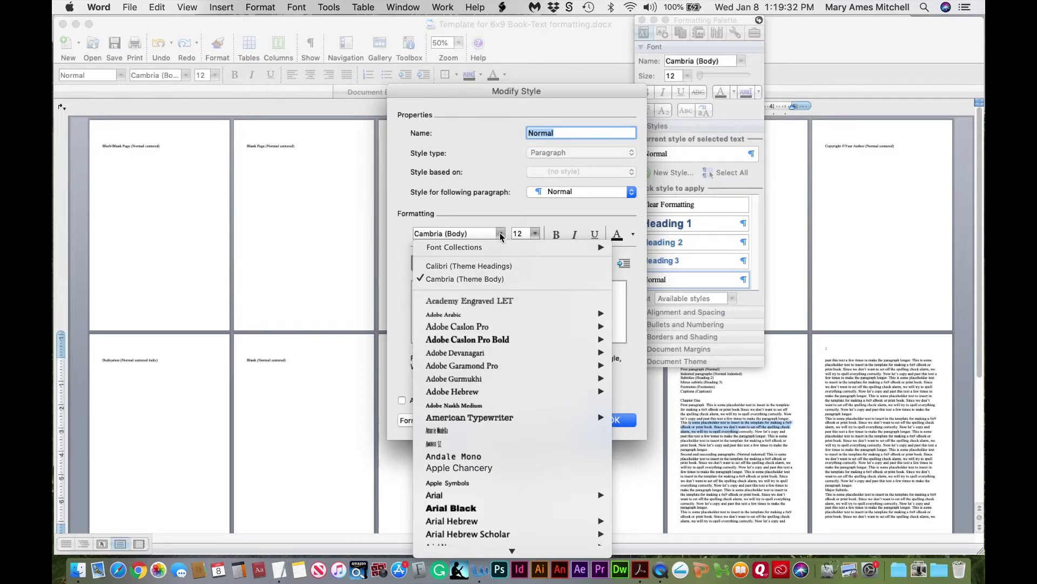
{"action": "left_click", "coordinate": [500, 234]}
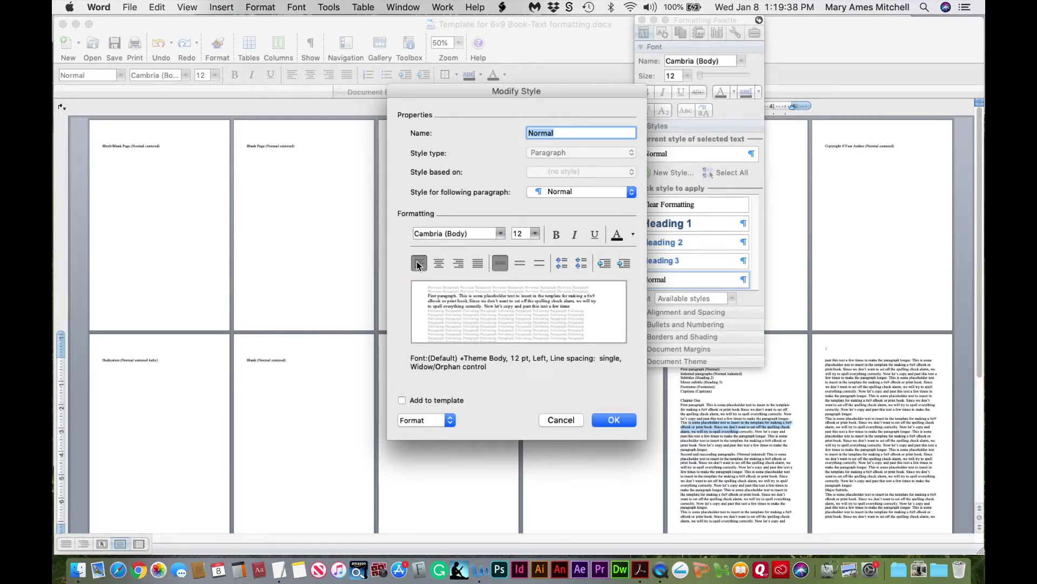
{"action": "left_click", "coordinate": [517, 235]}
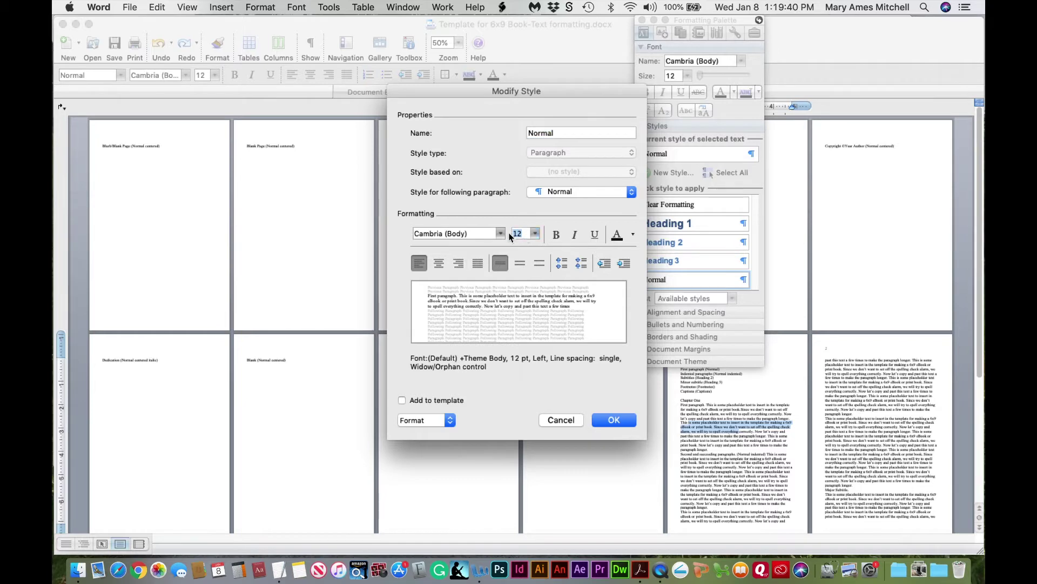
{"action": "type", "text": "11"}
{"action": "left_click", "coordinate": [613, 421]}
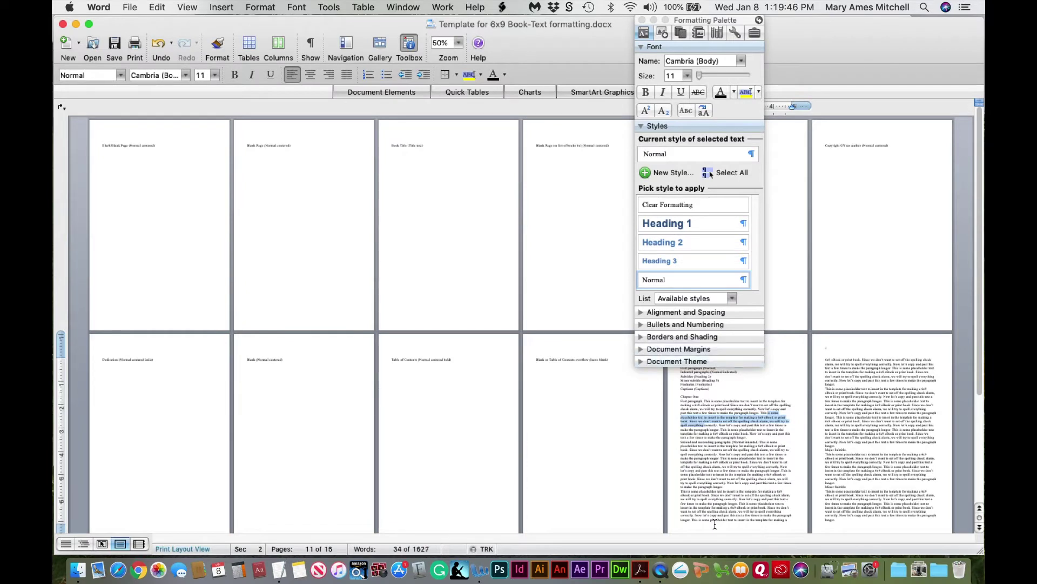
{"action": "left_click_drag", "start_coordinate": [707, 466], "coordinate": [749, 476]}
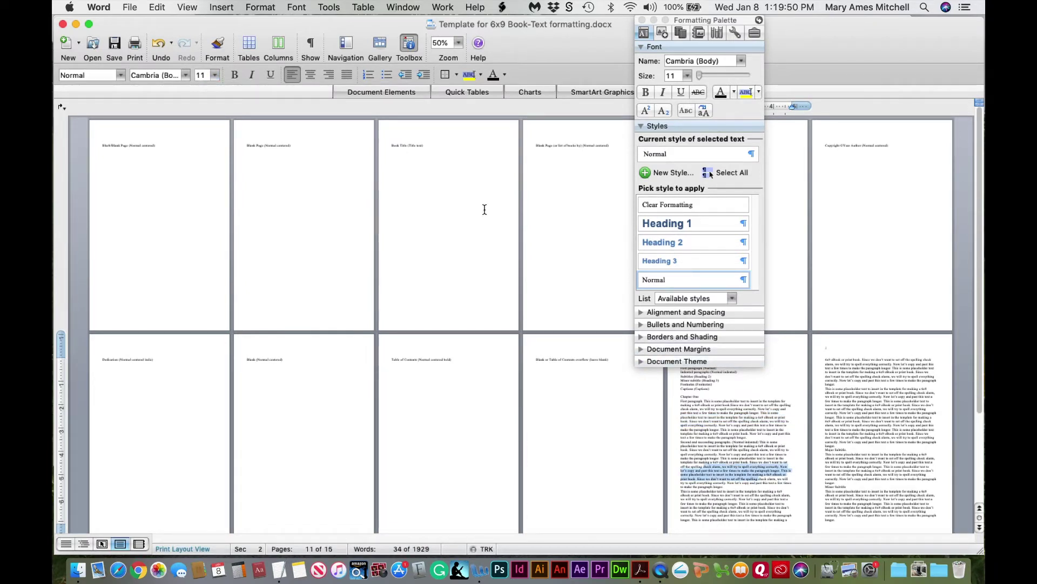
{"action": "left_click", "coordinate": [721, 431]}
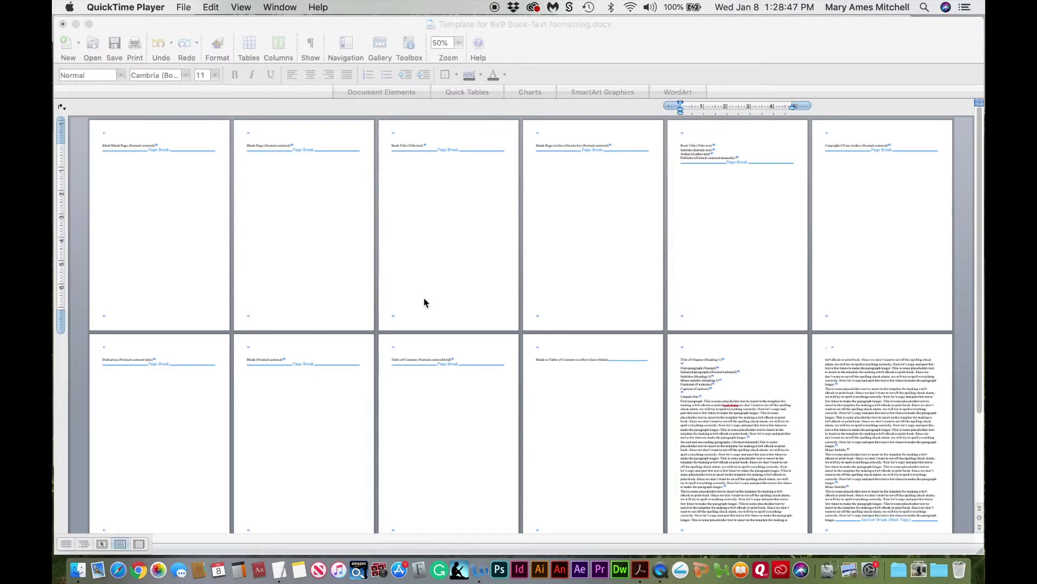
Magnify the title and copyright pages to 150%
{"action": "left_click", "coordinate": [686, 147]}
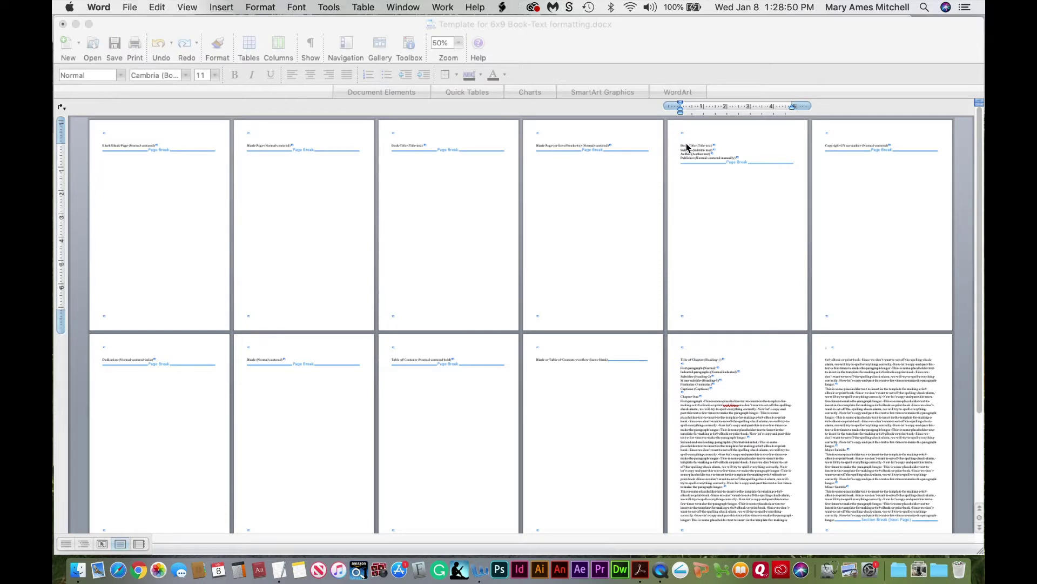
{"action": "left_click_drag", "start_coordinate": [694, 150], "coordinate": [710, 155]}
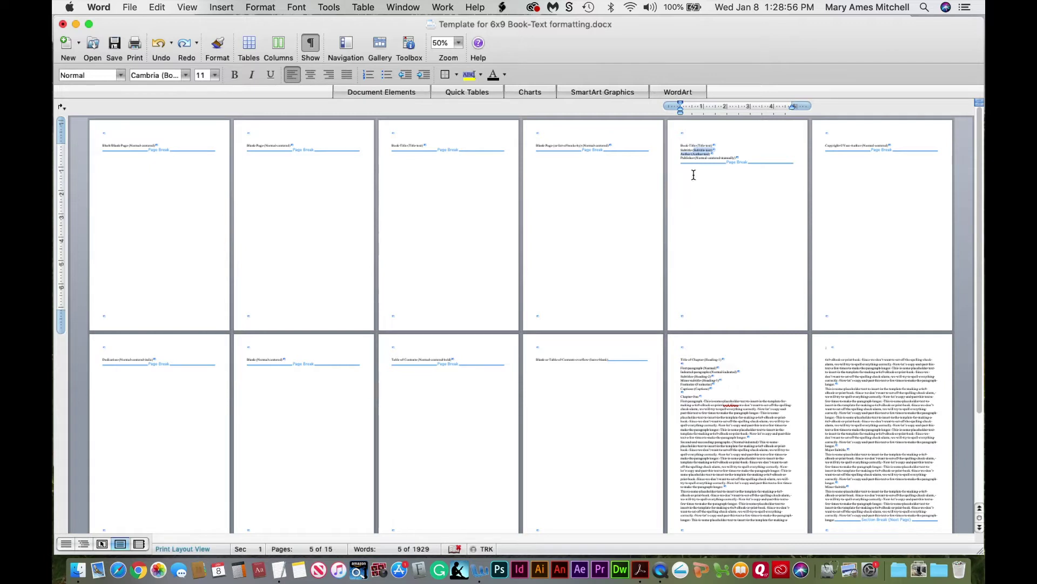
{"action": "left_click", "coordinate": [459, 43]}
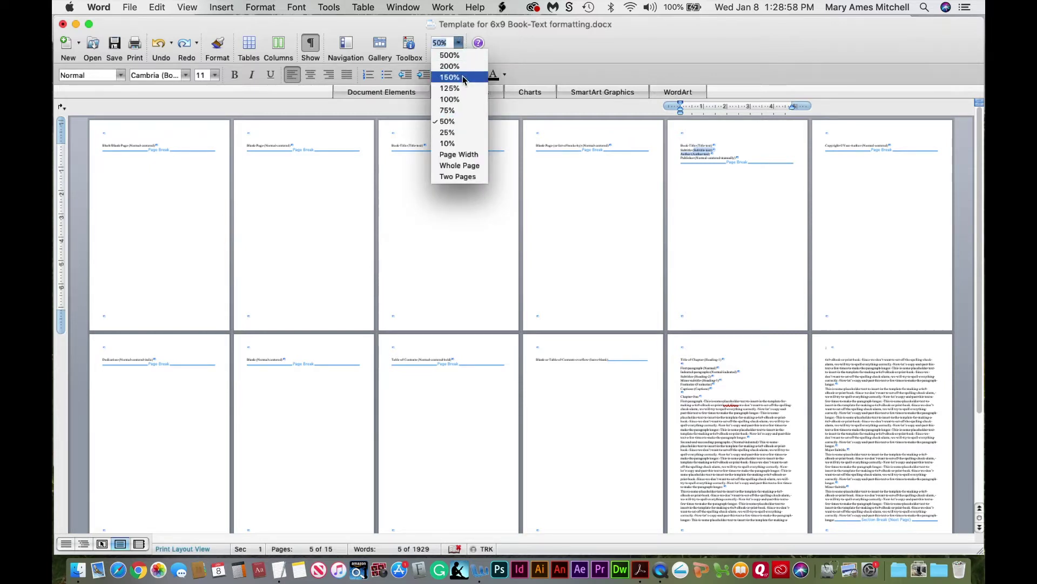
{"action": "left_click", "coordinate": [463, 77]}
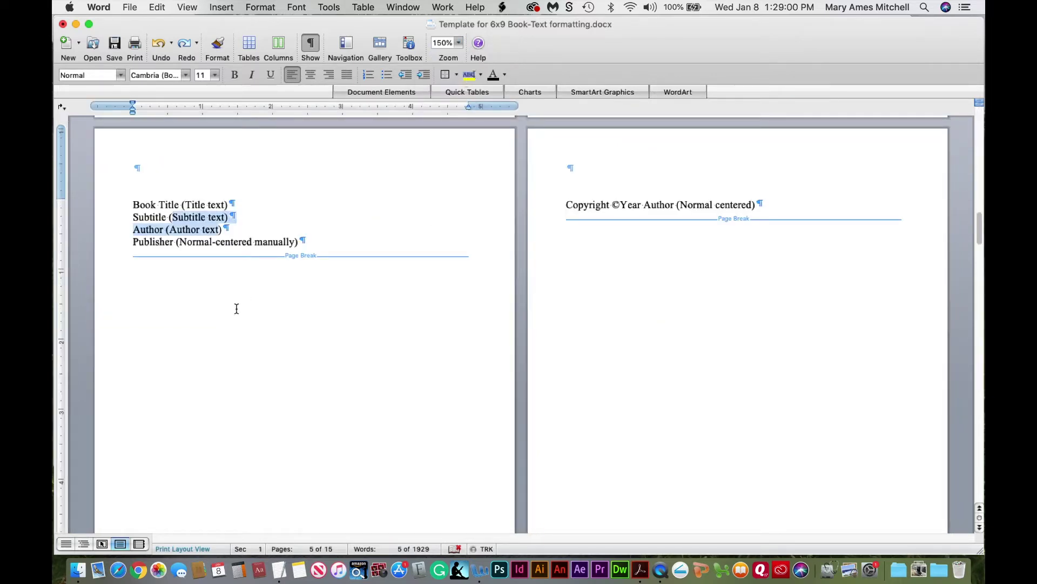
Add blank lines above Book Title, remove them again, and select the Book Title line
{"action": "left_click", "coordinate": [193, 234]}
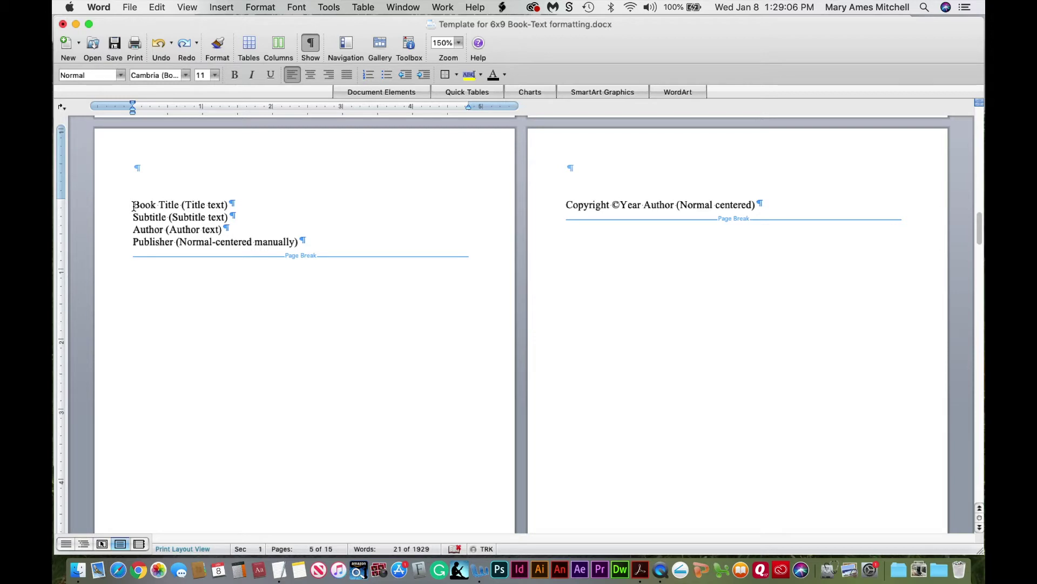
{"action": "key", "text": "Return"}
{"action": "key", "text": "Return"}
{"action": "key", "text": "Return"}
{"action": "key", "text": "Return"}
{"action": "key", "text": "Return"}
{"action": "key", "text": "Return"}
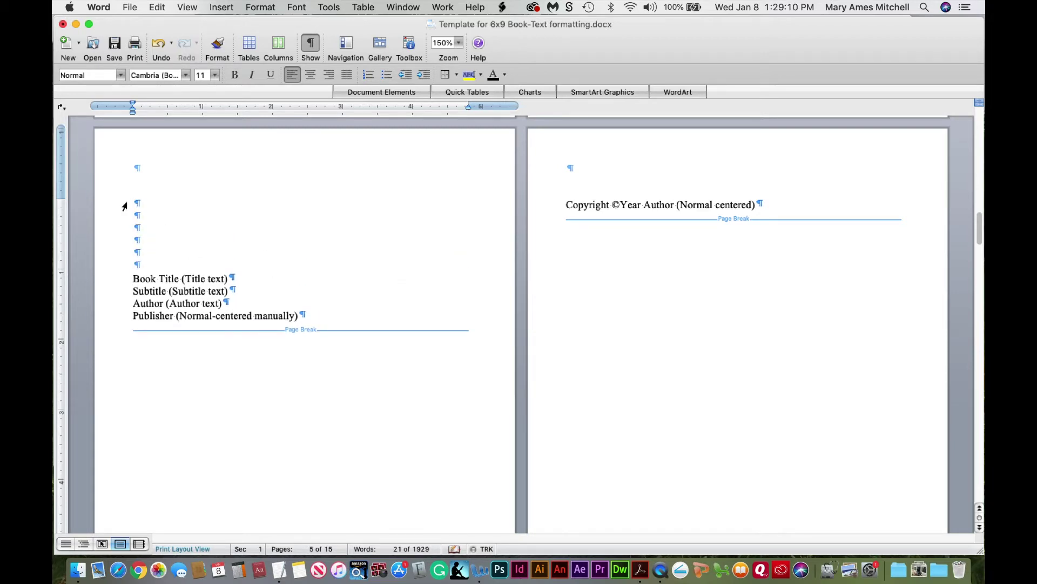
{"action": "left_click_drag", "start_coordinate": [134, 202], "coordinate": [153, 254]}
{"action": "key", "text": "BackSpace"}
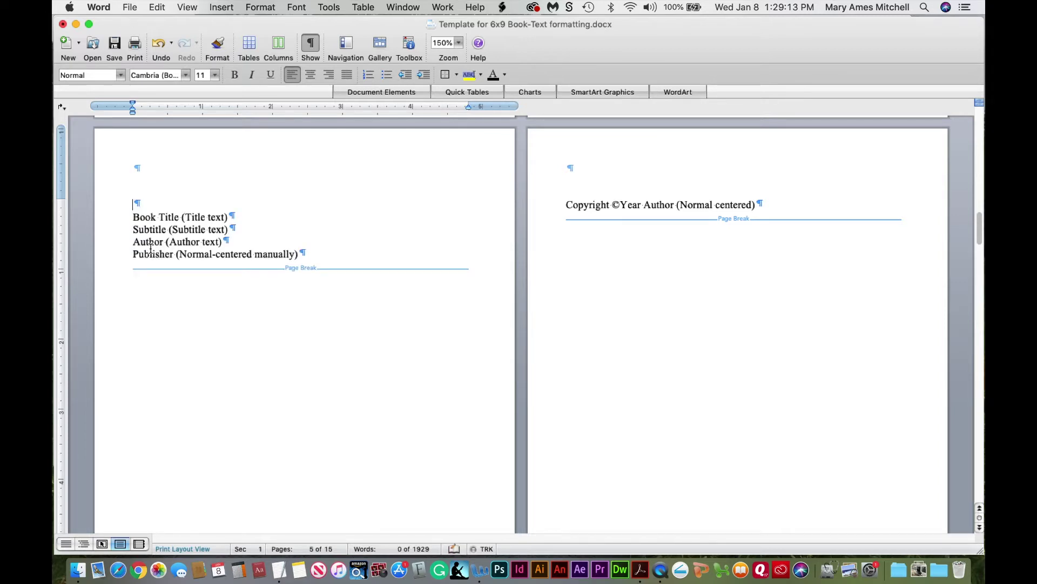
{"action": "left_click", "coordinate": [133, 217]}
{"action": "key", "text": "BackSpace"}
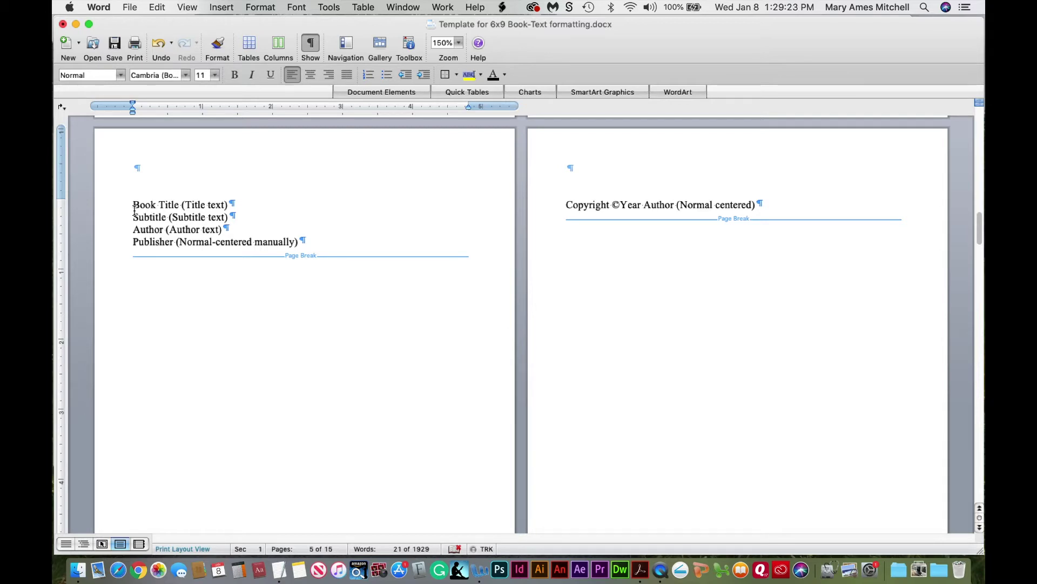
{"action": "left_click_drag", "start_coordinate": [133, 205], "coordinate": [228, 204]}
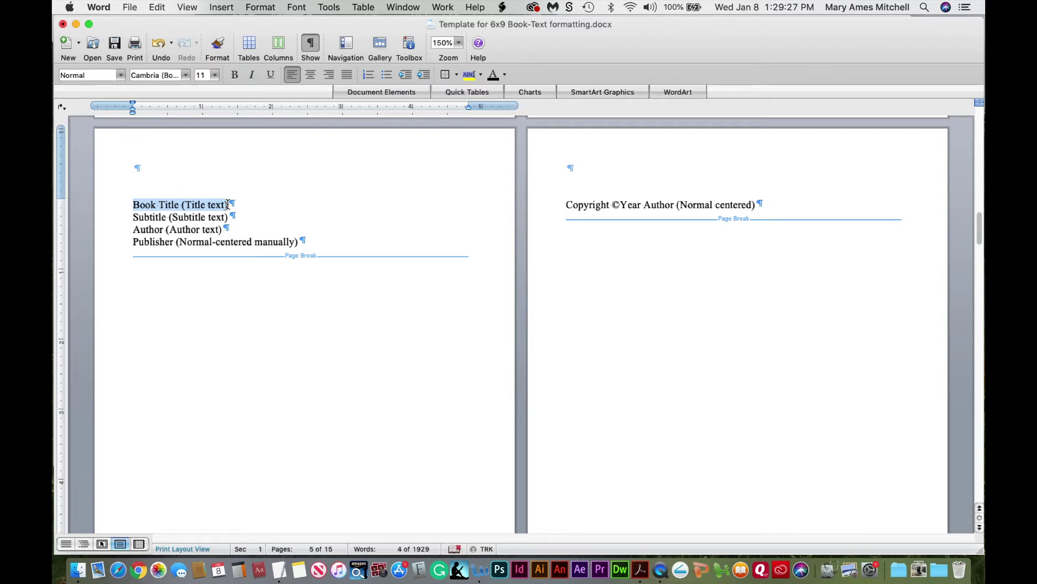
Replace the Book Title line with 'Template for 6x9 Book' and show the Formatting Palette
{"action": "type", "text": "Te"}
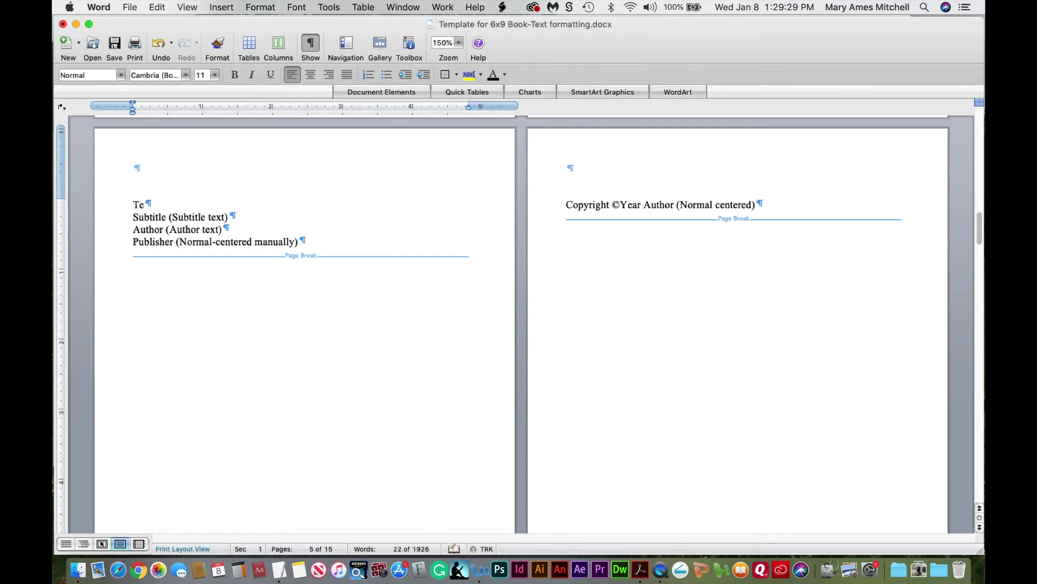
{"action": "type", "text": "mplate for 6x9 Book"}
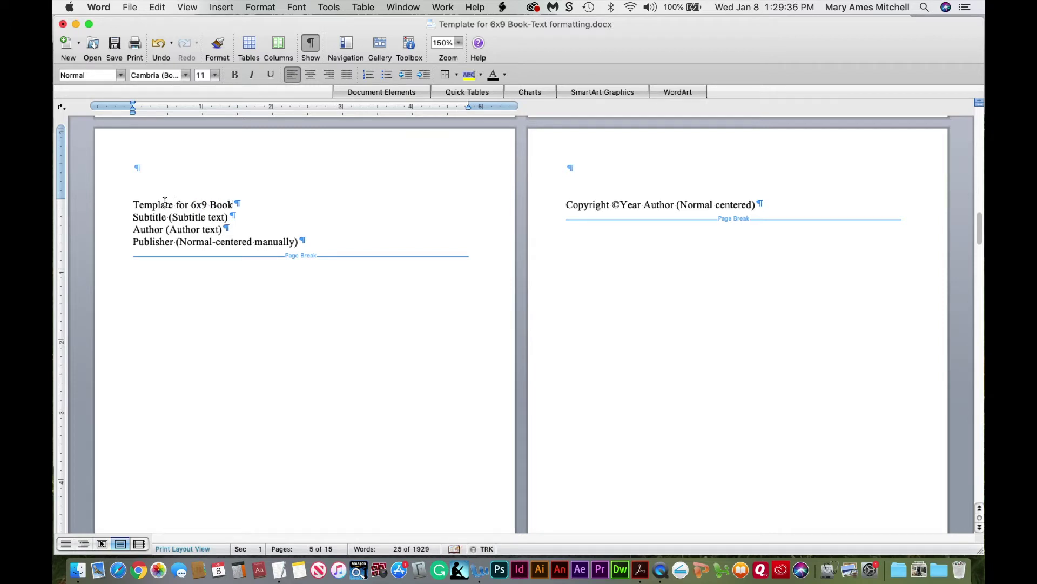
{"action": "left_click", "coordinate": [409, 45]}
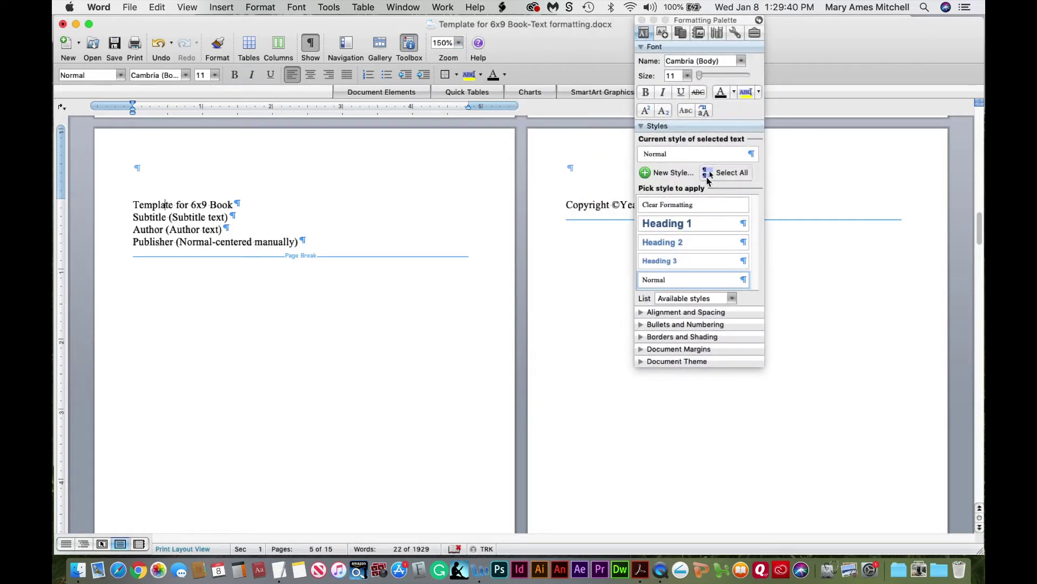
Create a new 'Title text' style: 26 pt, bold, centred, black (Text 1) font colour
{"action": "left_click", "coordinate": [646, 173]}
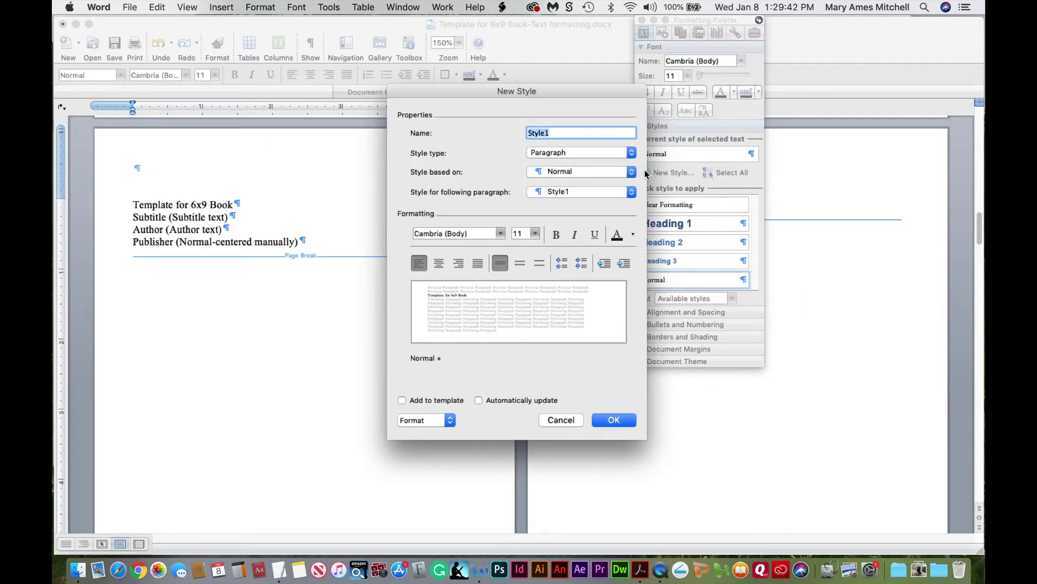
{"action": "type", "text": "Title"}
{"action": "left_click", "coordinate": [554, 235]}
{"action": "left_click", "coordinate": [520, 234]}
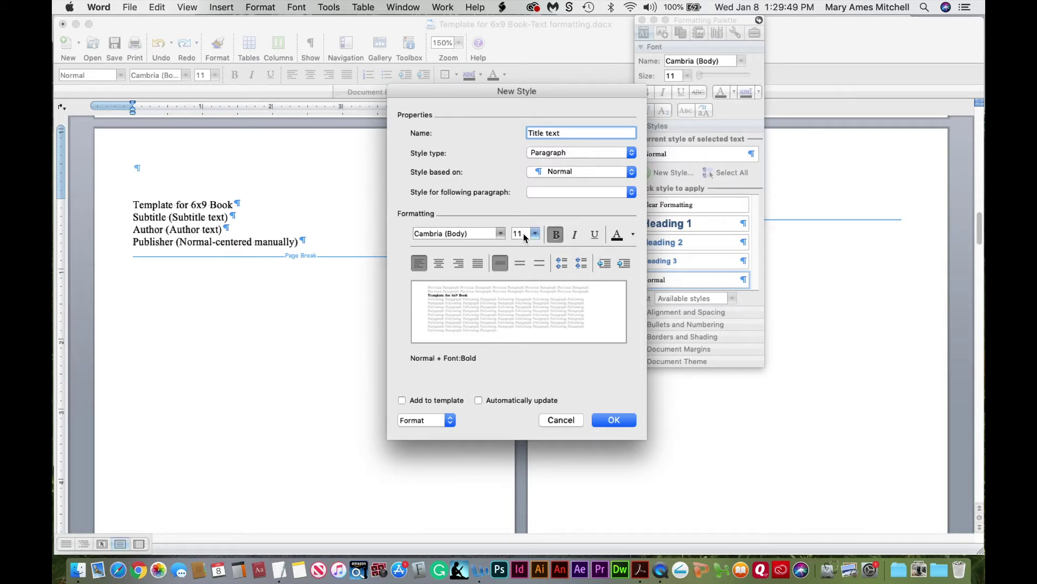
{"action": "type", "text": "26"}
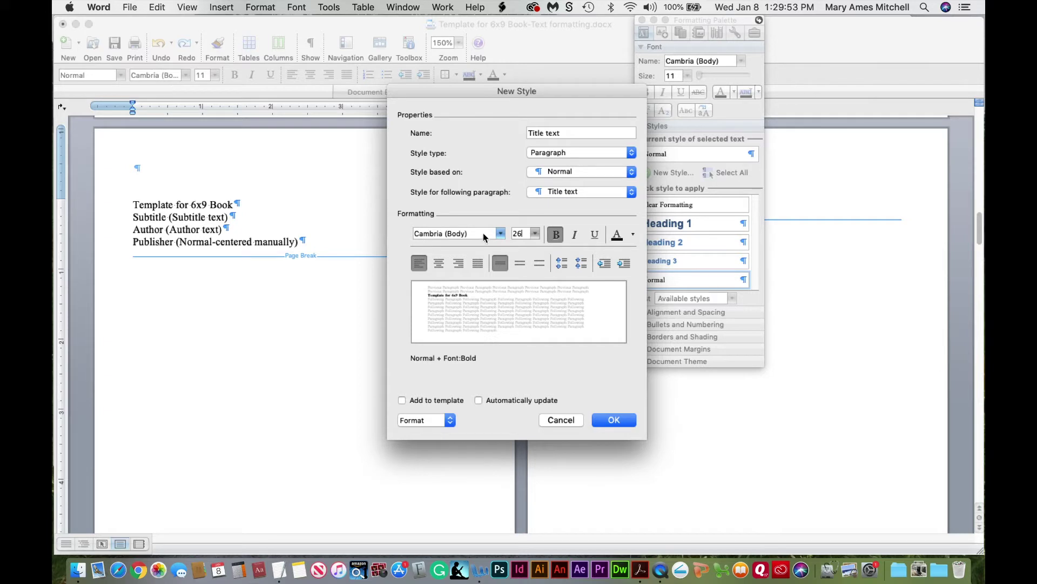
{"action": "left_click", "coordinate": [439, 266]}
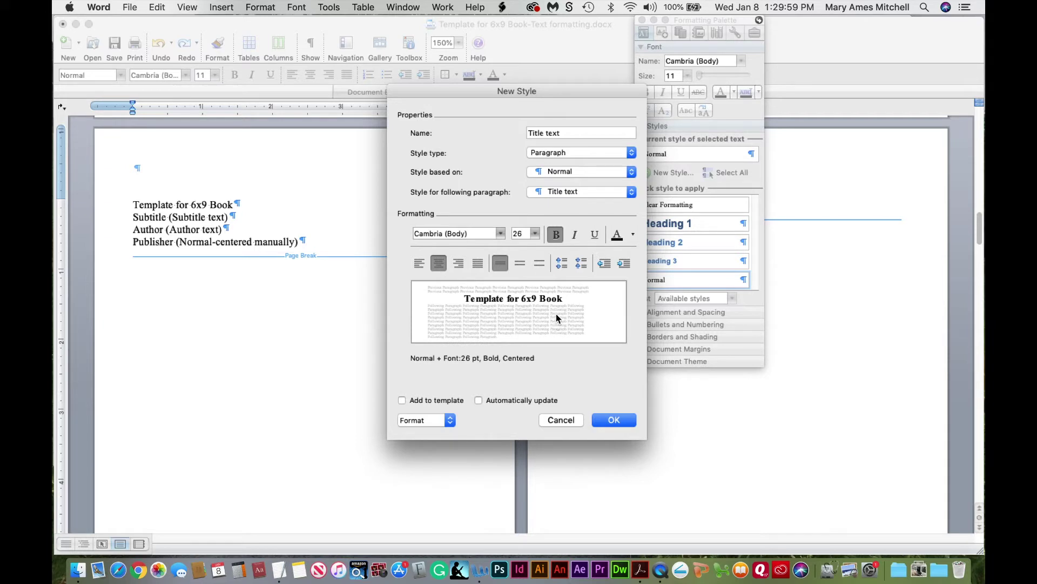
{"action": "left_click", "coordinate": [634, 238]}
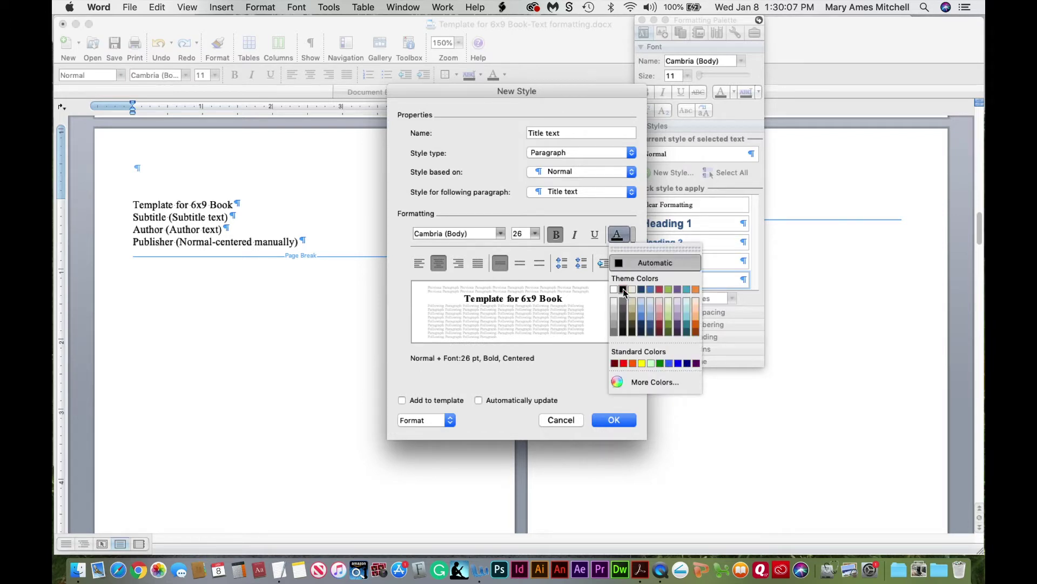
{"action": "left_click", "coordinate": [623, 291]}
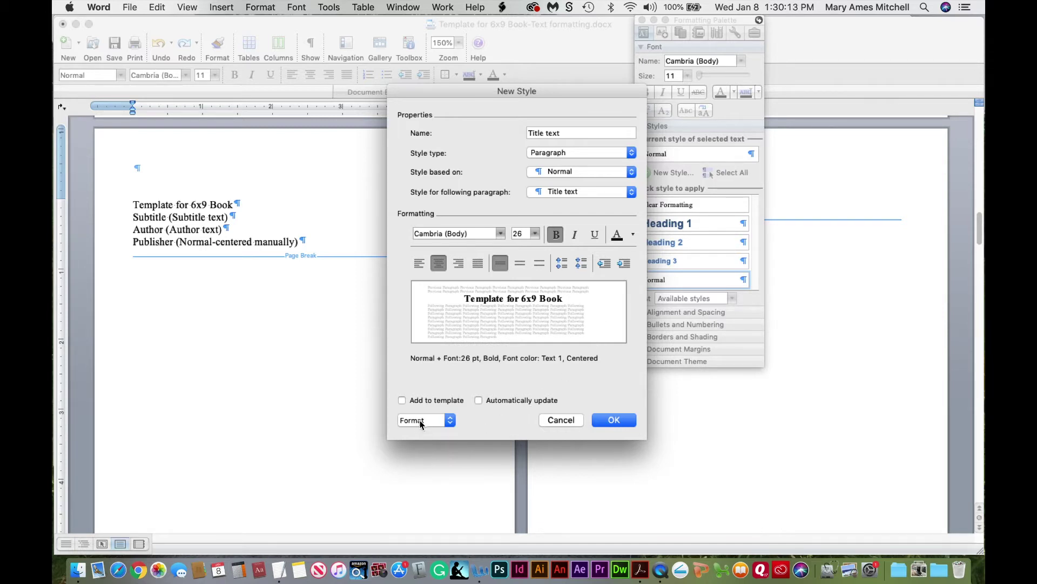
{"action": "left_click", "coordinate": [421, 421]}
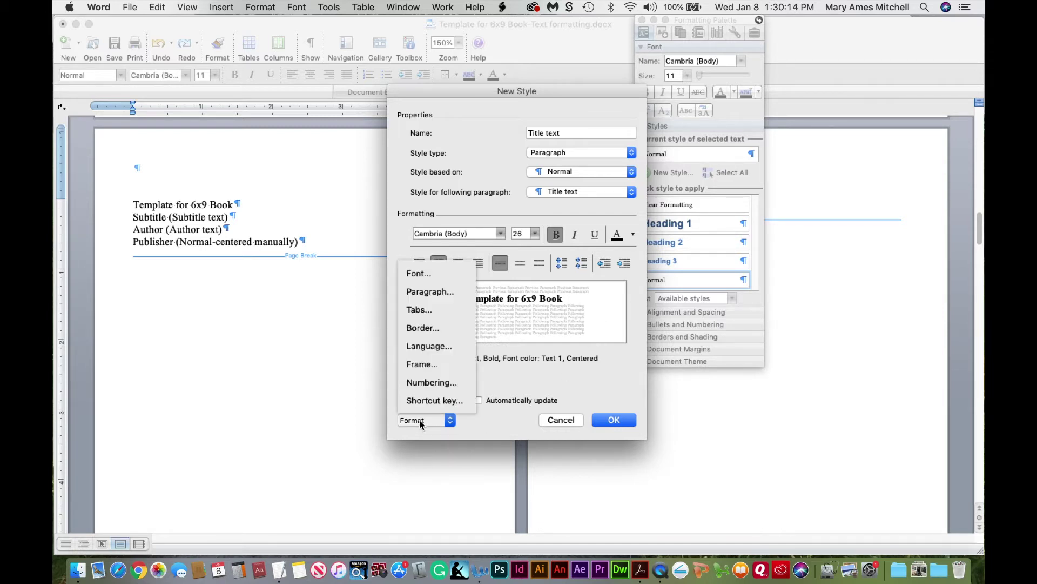
Give Title text 100 pt spacing before and 10 pt after, then save the style
{"action": "left_click", "coordinate": [433, 292]}
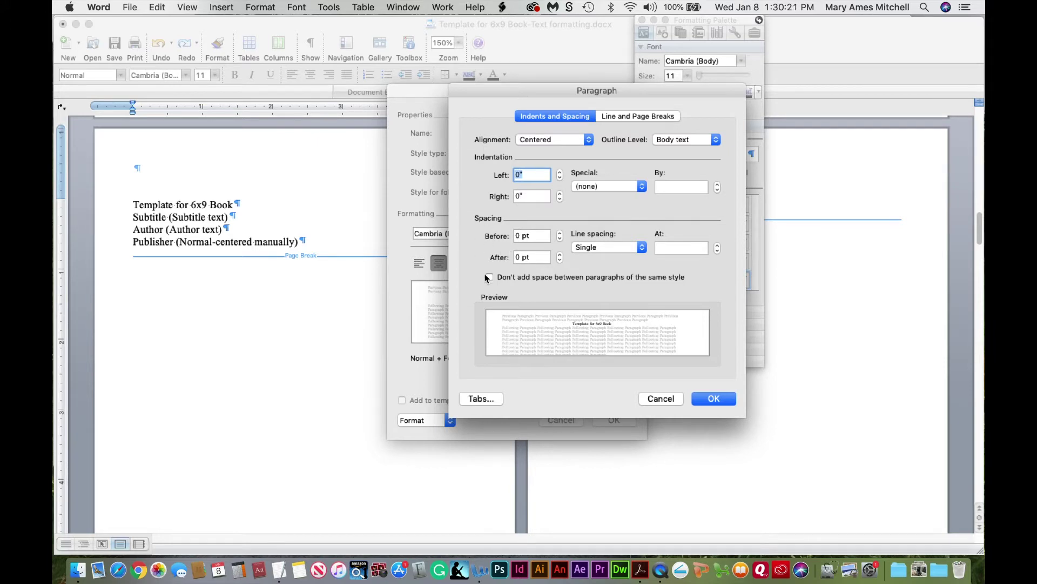
{"action": "double_click", "coordinate": [518, 236]}
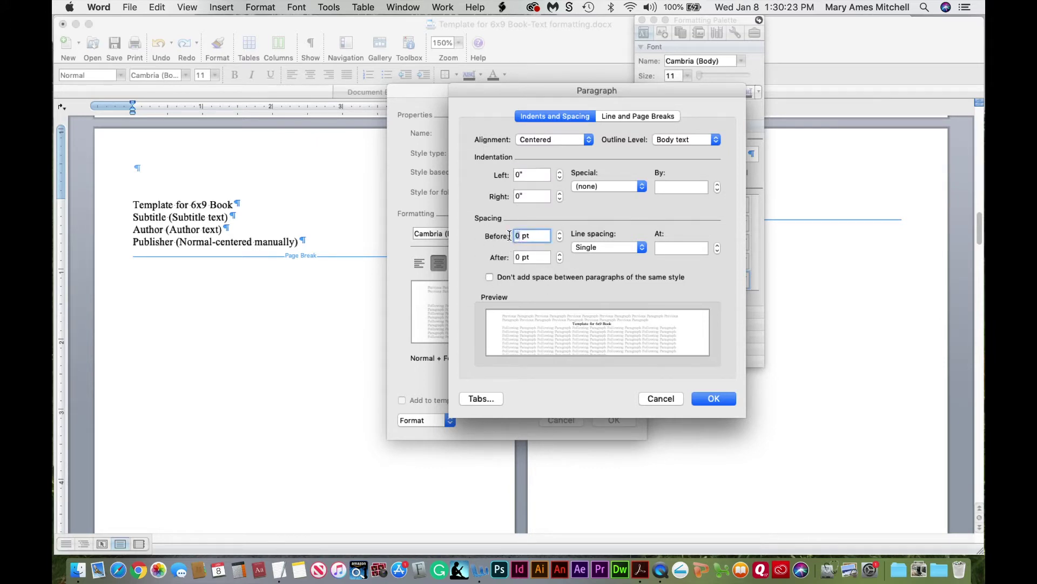
{"action": "type", "text": "100"}
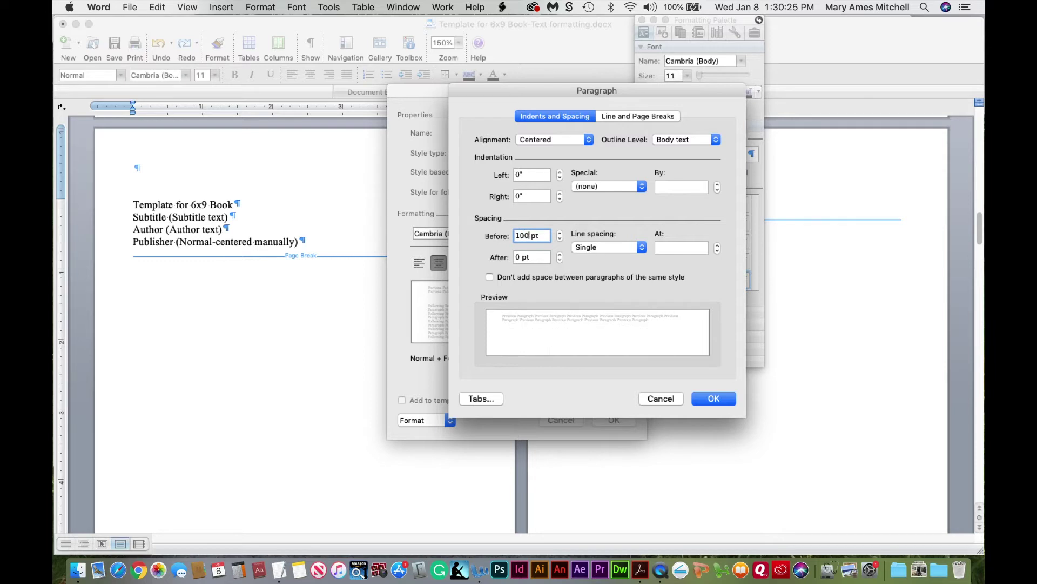
{"action": "double_click", "coordinate": [519, 257]}
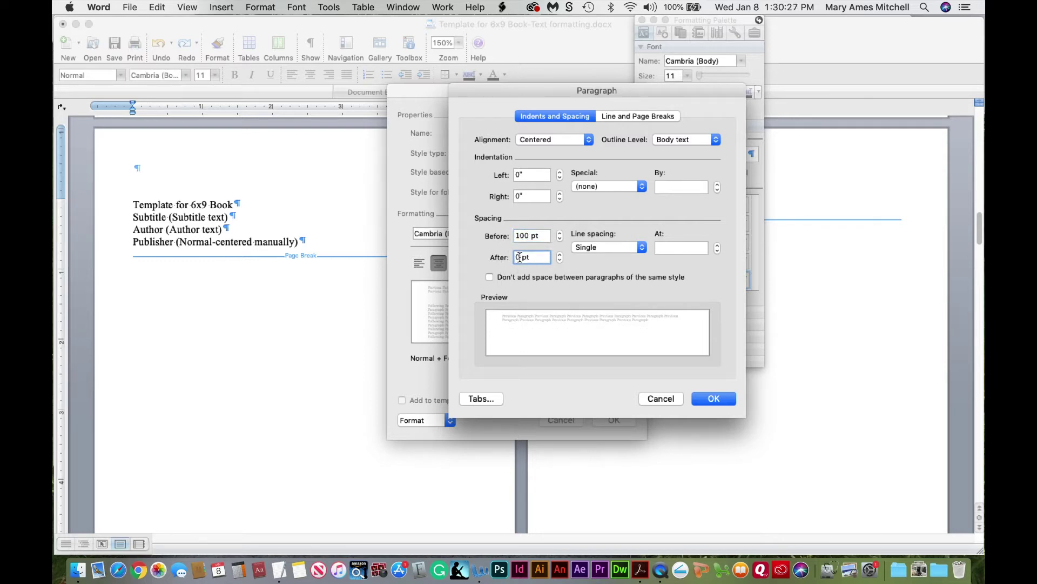
{"action": "type", "text": "10"}
{"action": "left_click", "coordinate": [718, 399]}
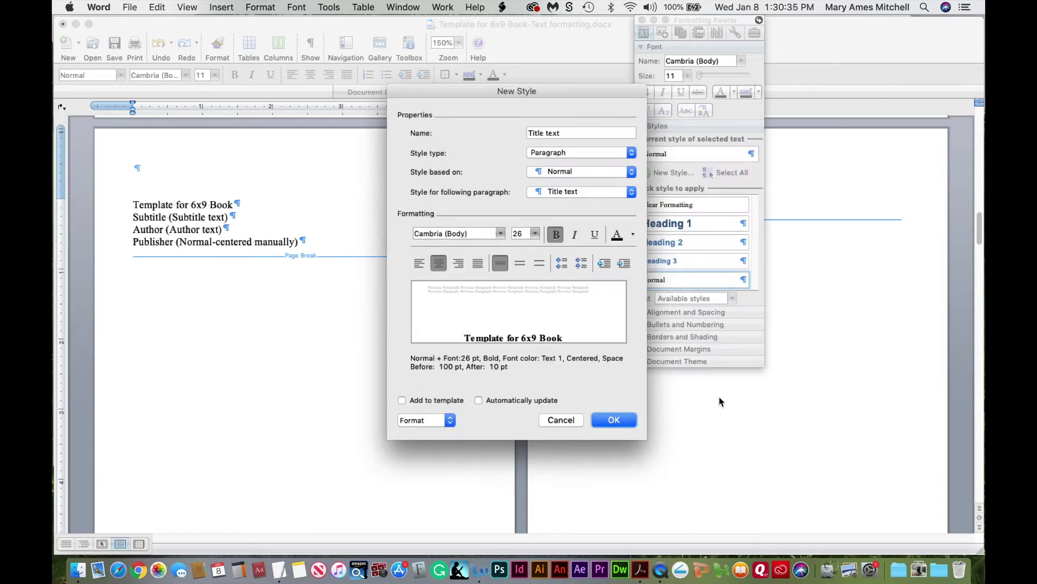
{"action": "left_click", "coordinate": [607, 425]}
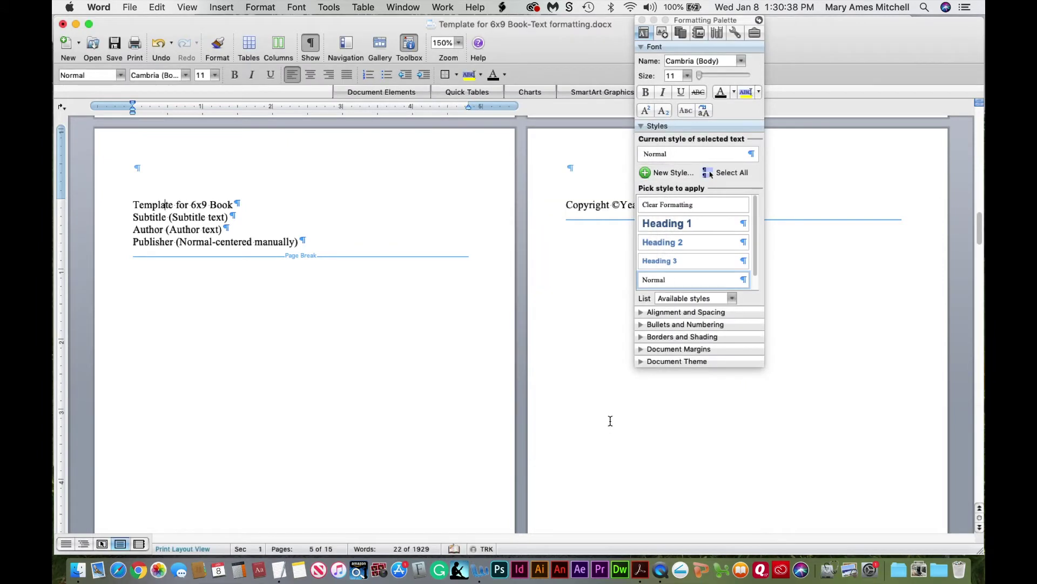
Apply Title text to the 'Template for 6x9 Book' line and check the Subtitle line's style
{"action": "left_click", "coordinate": [176, 204]}
{"action": "scroll", "coordinate": [756, 271], "scroll_direction": "down", "scroll_amount": 1}
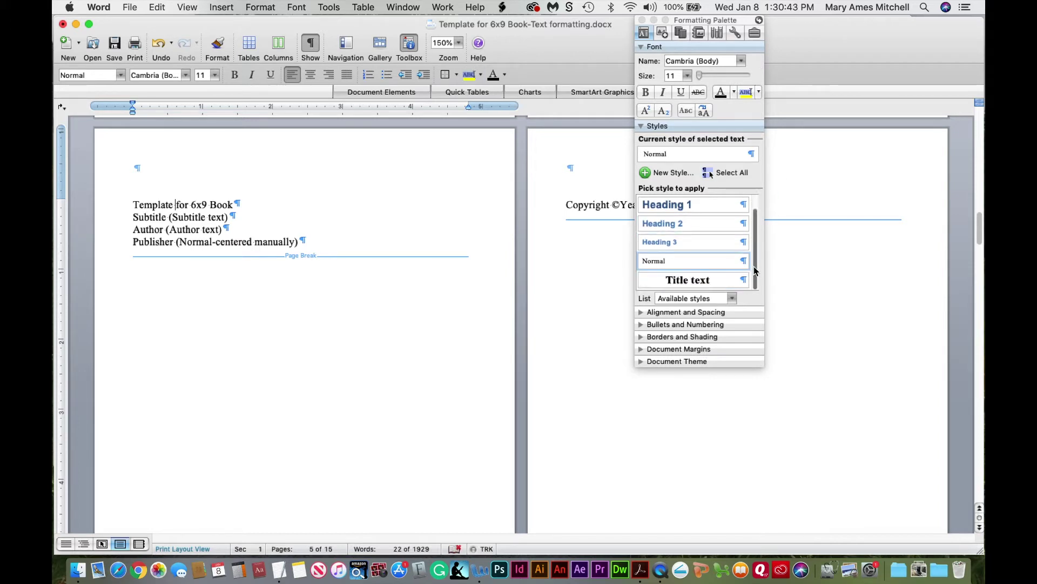
{"action": "left_click", "coordinate": [697, 284]}
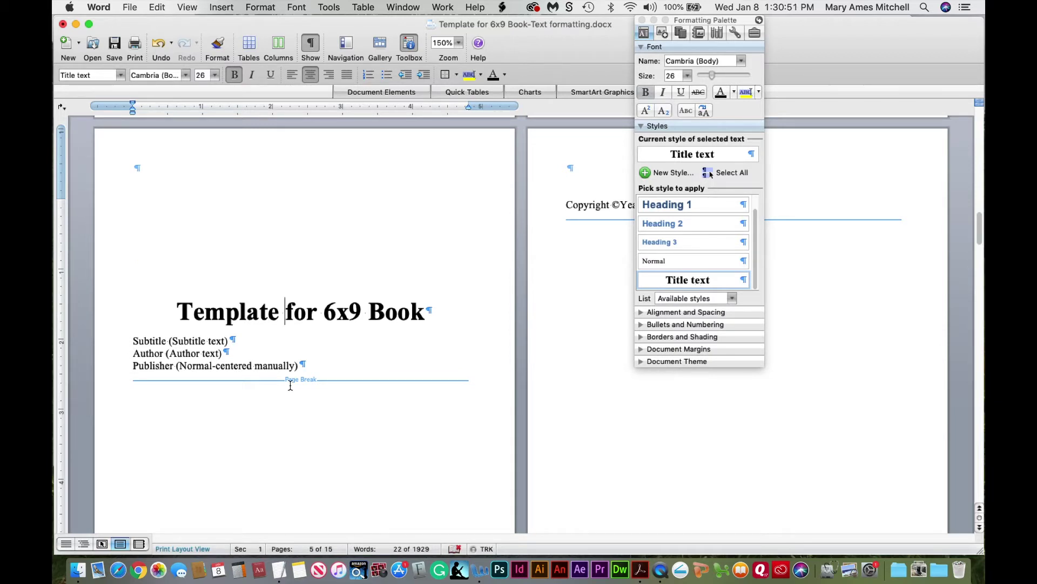
{"action": "left_click", "coordinate": [165, 340]}
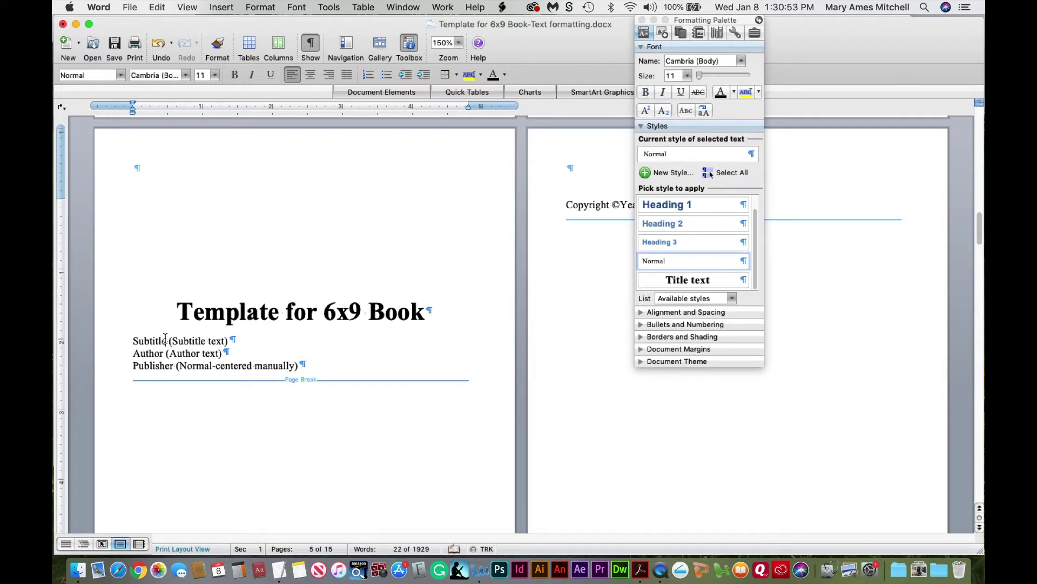
{"action": "left_click", "coordinate": [208, 312]}
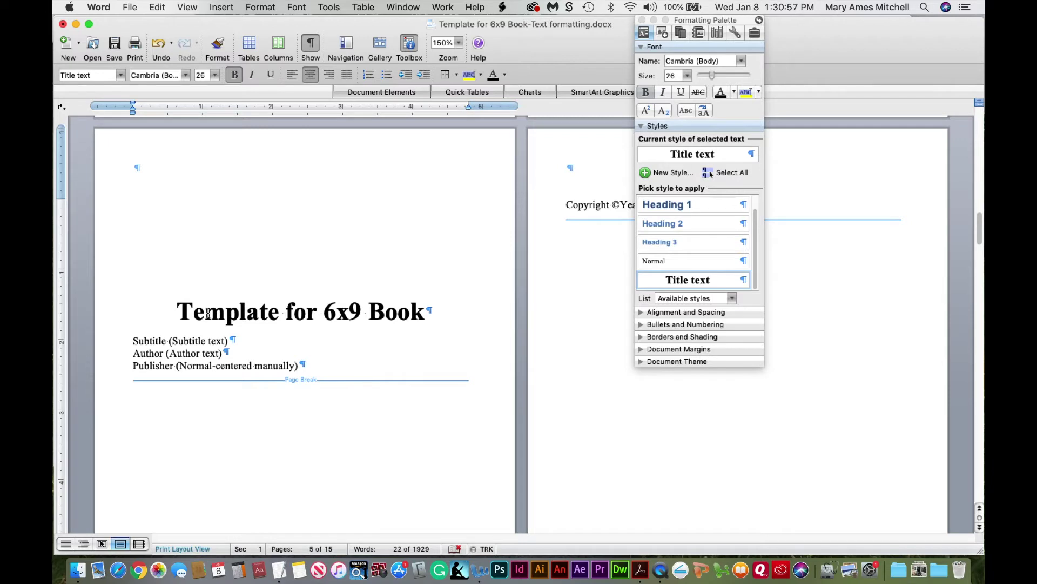
{"action": "left_click", "coordinate": [150, 339]}
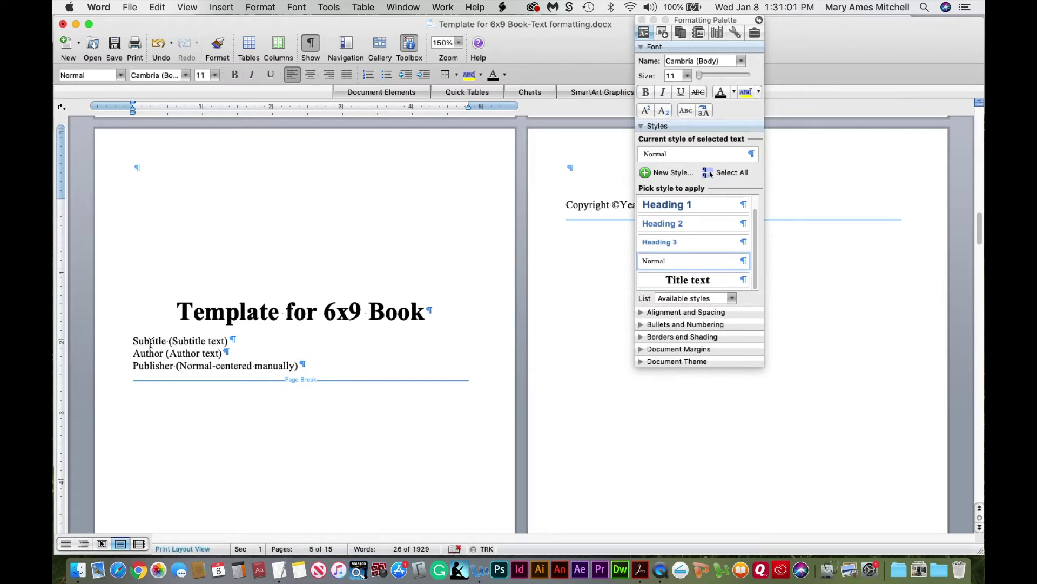
{"action": "left_click", "coordinate": [652, 174]}
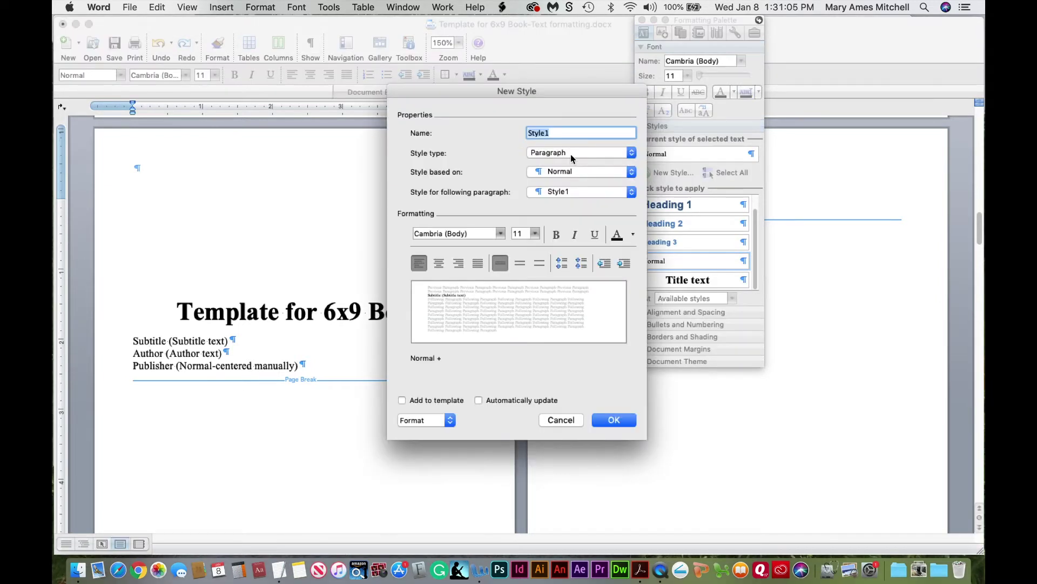
Create a 'Subtitle text' style: 18 pt, centred, automatic font colour, 0 pt spacing
{"action": "type", "text": "Subtitle text"}
{"action": "left_click", "coordinate": [524, 234]}
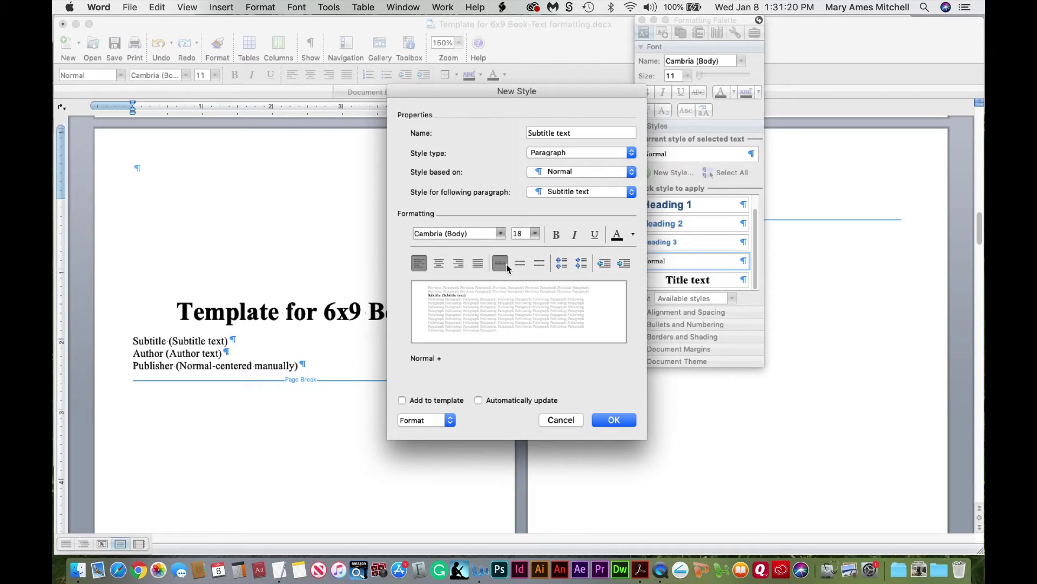
{"action": "left_click", "coordinate": [438, 264]}
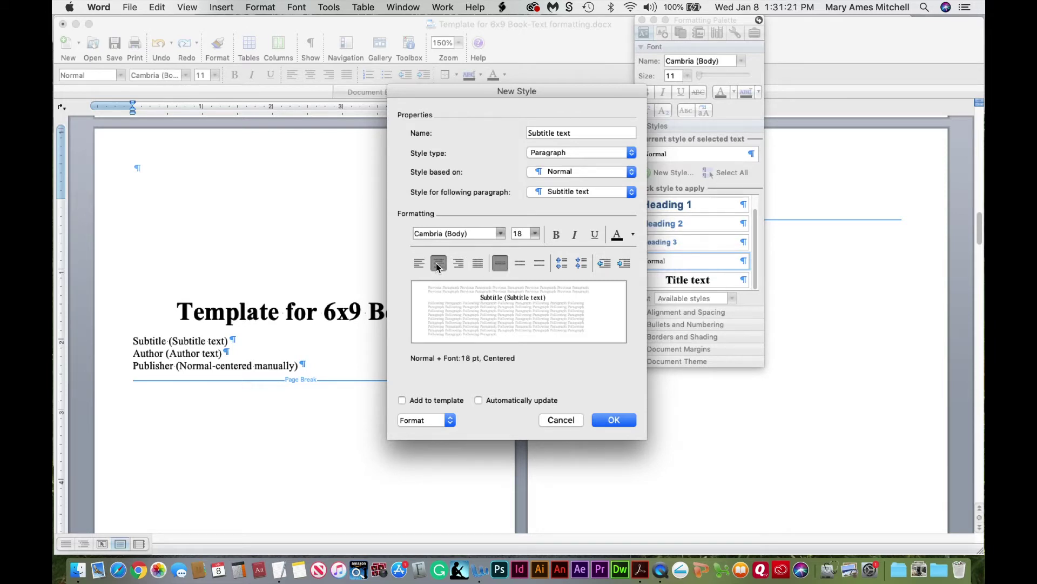
{"action": "left_click", "coordinate": [633, 237]}
{"action": "left_click", "coordinate": [620, 264]}
{"action": "left_click", "coordinate": [417, 421]}
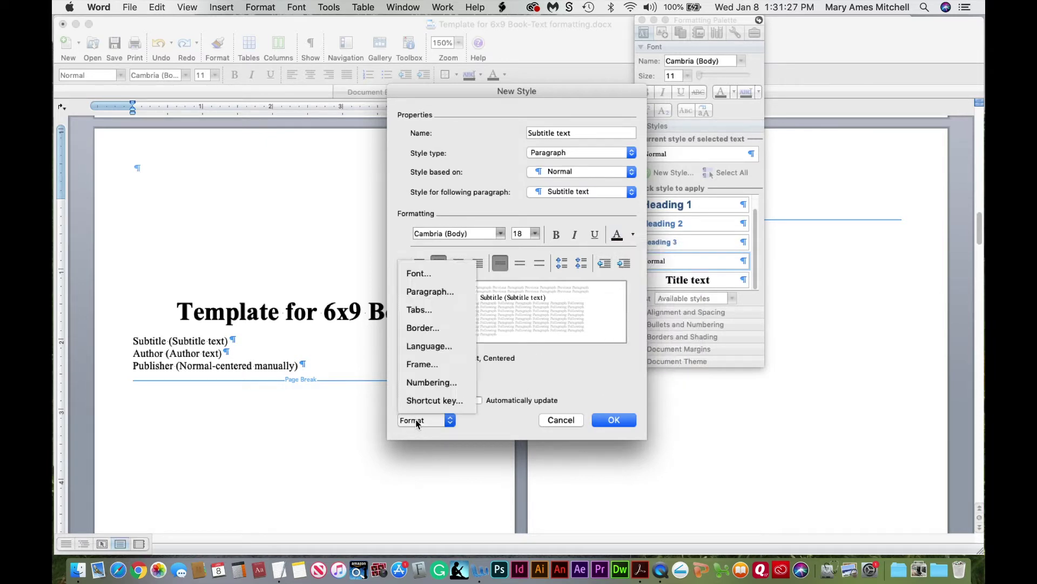
{"action": "left_click", "coordinate": [430, 293]}
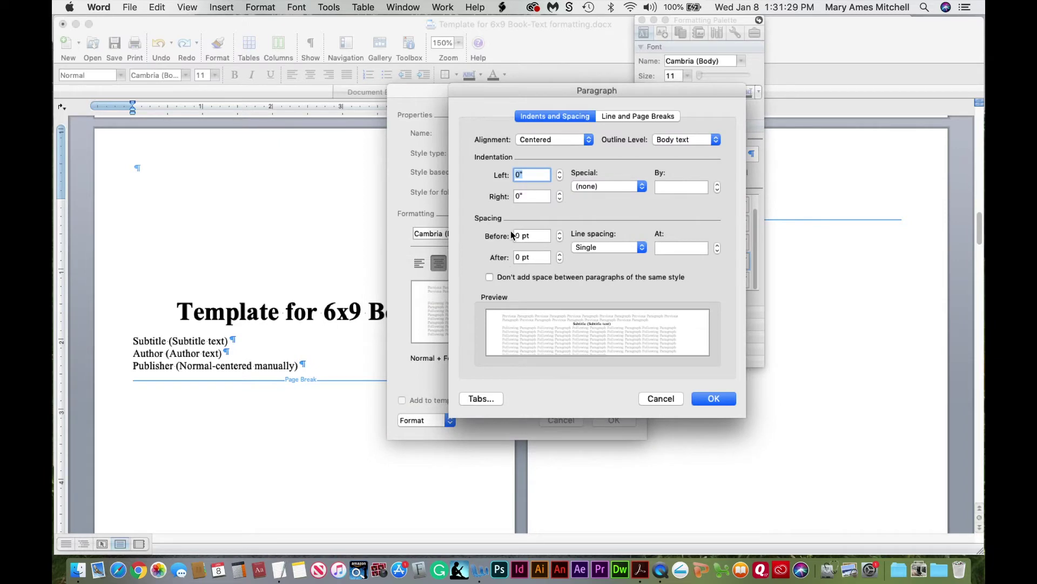
{"action": "left_click", "coordinate": [714, 400]}
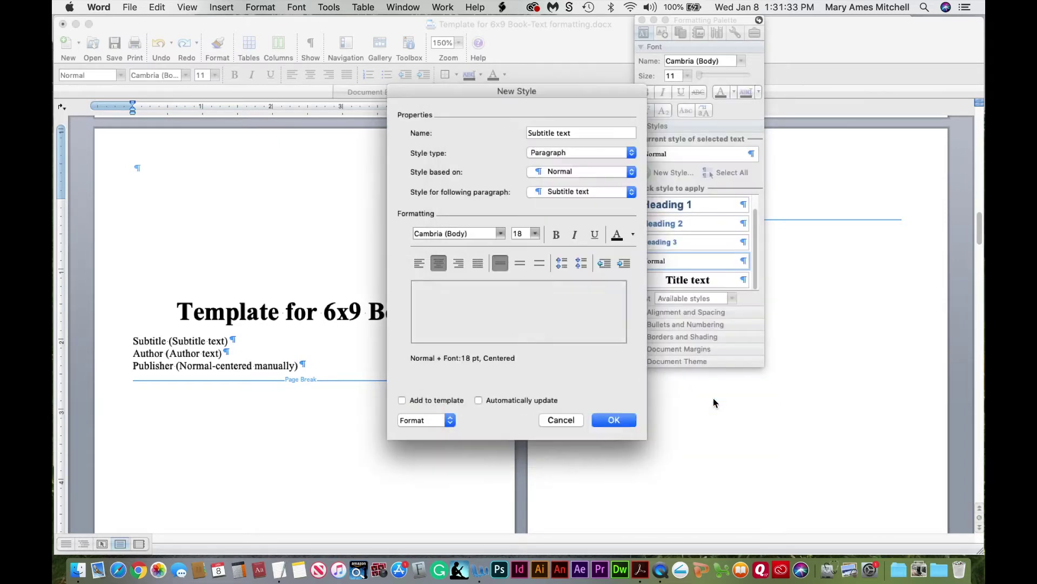
{"action": "left_click", "coordinate": [614, 420]}
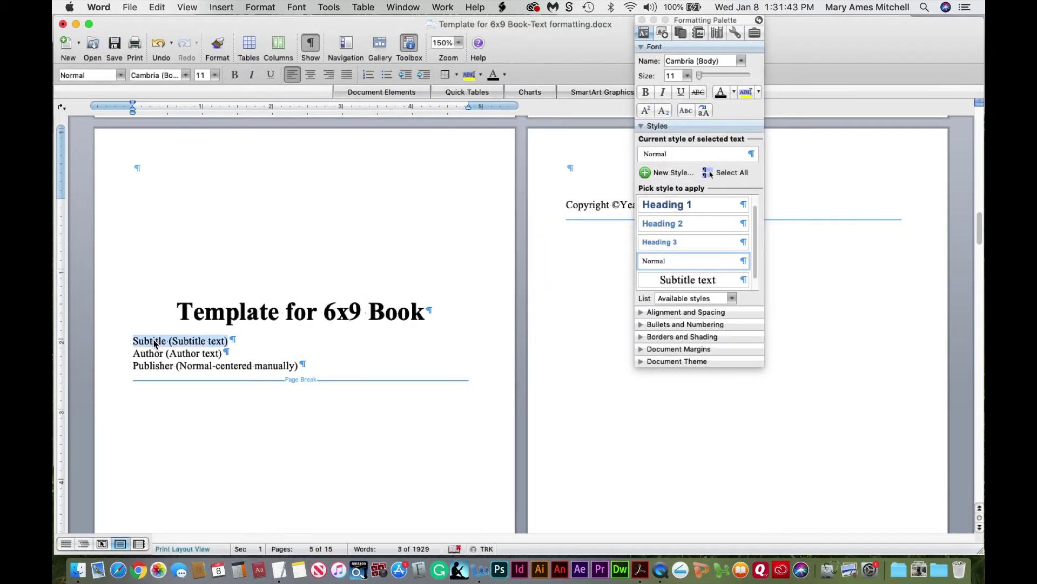
{"action": "left_click", "coordinate": [153, 340]}
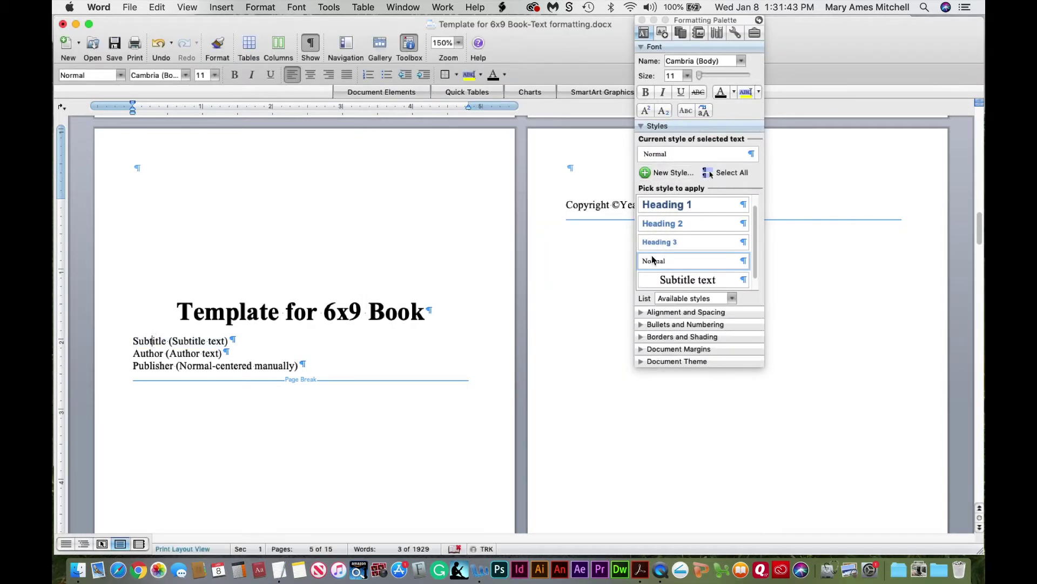
Apply Subtitle text and replace the placeholder with 'How to Format a Novel or Memoir'
{"action": "left_click", "coordinate": [682, 281]}
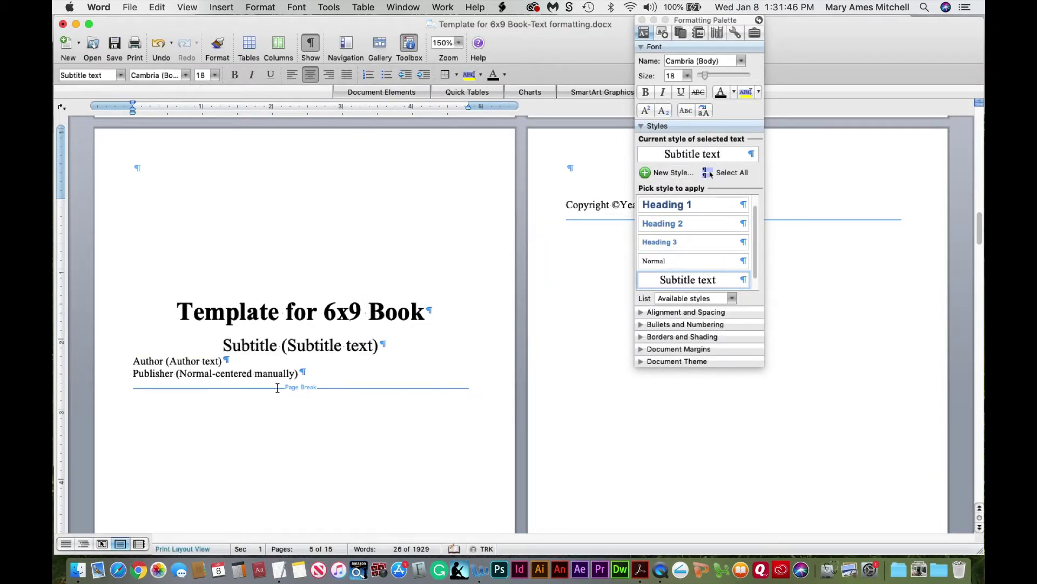
{"action": "left_click_drag", "start_coordinate": [223, 345], "coordinate": [375, 343]}
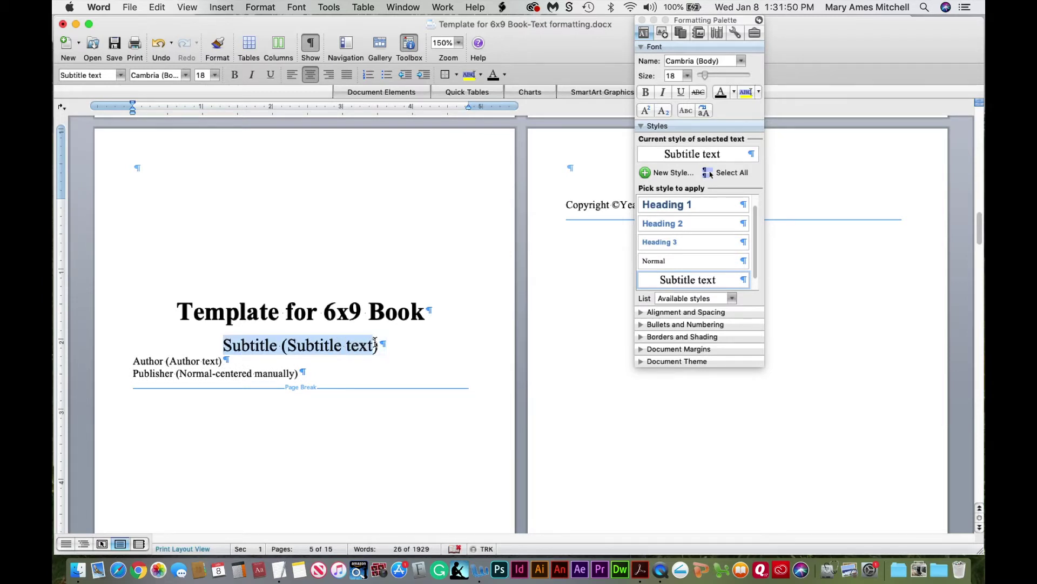
{"action": "key", "text": "BackSpace"}
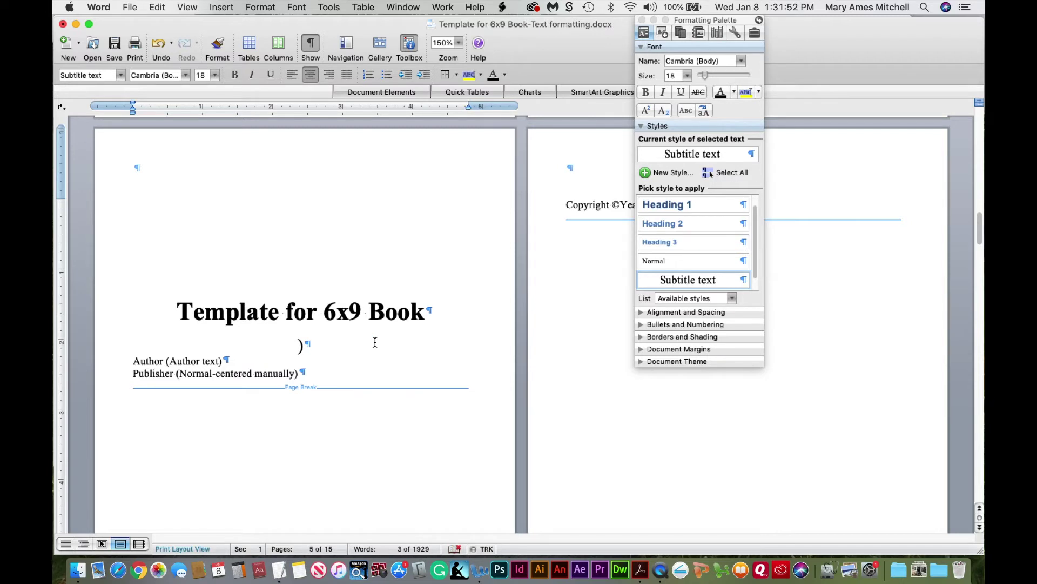
{"action": "key", "text": "Delete"}
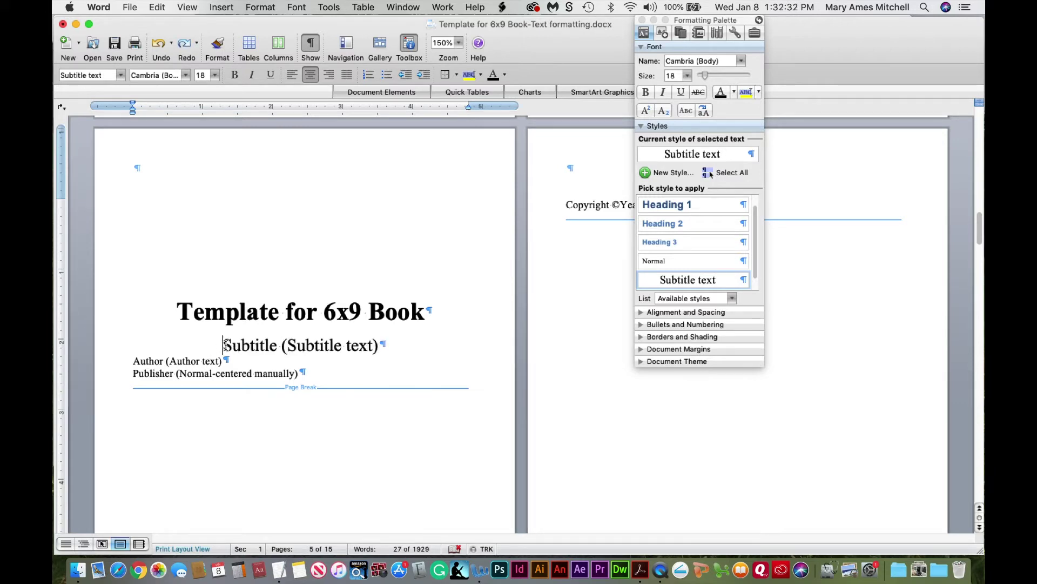
{"action": "left_click_drag", "start_coordinate": [224, 346], "coordinate": [380, 349]}
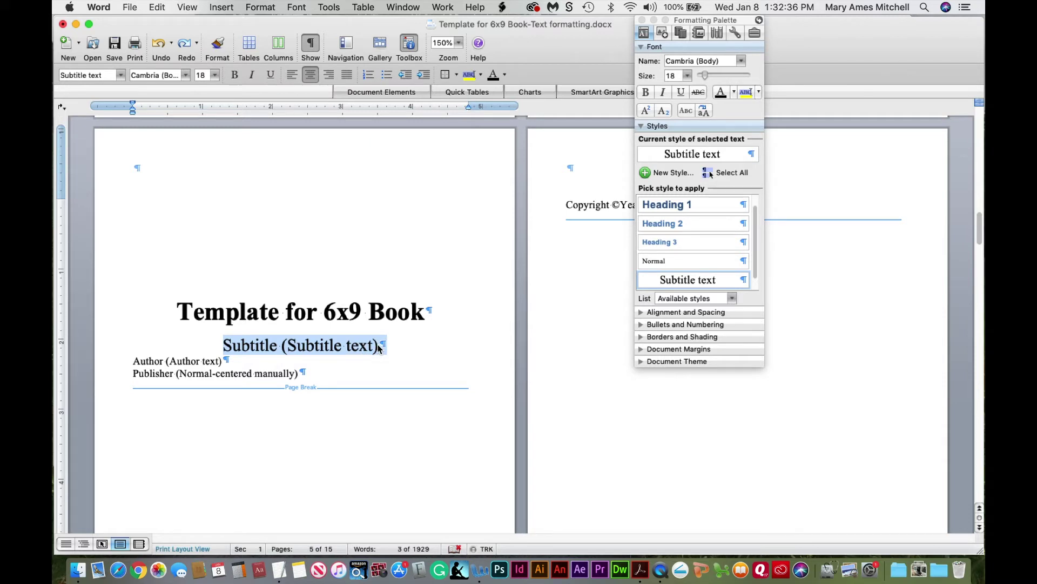
{"action": "type", "text": "How to "}
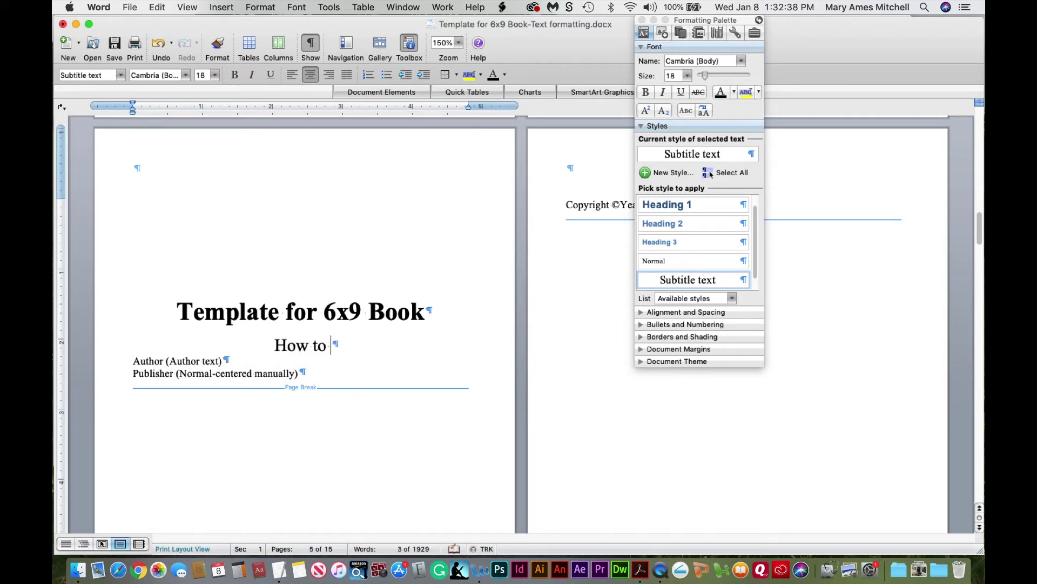
{"action": "type", "text": "Format a Novel or Memoir"}
Add subtitle lines 'for eBook or Print Book' and 'Using Microsoft Word'
{"action": "key", "text": "Return"}
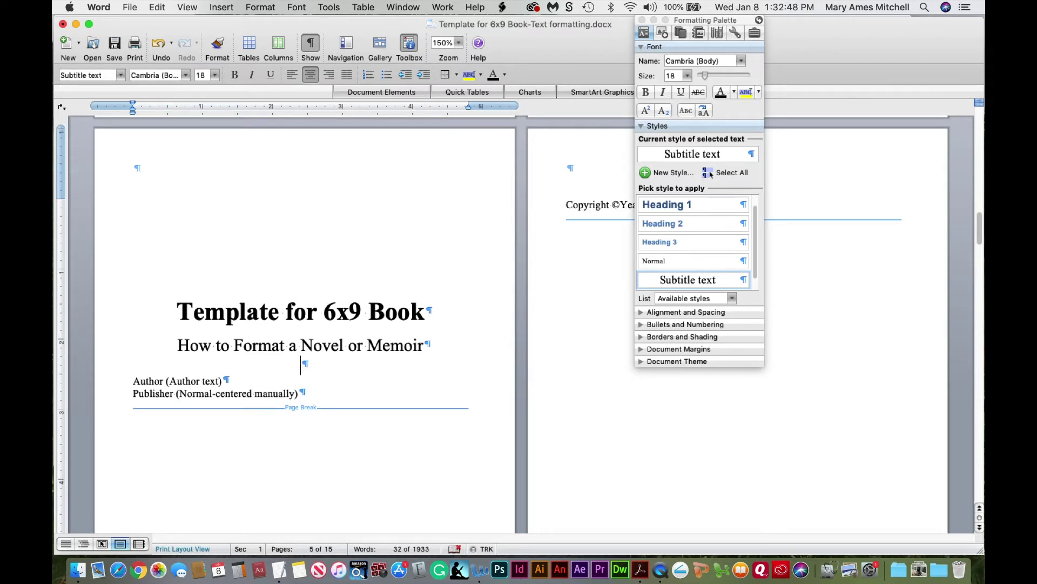
{"action": "type", "text": "for eBook"}
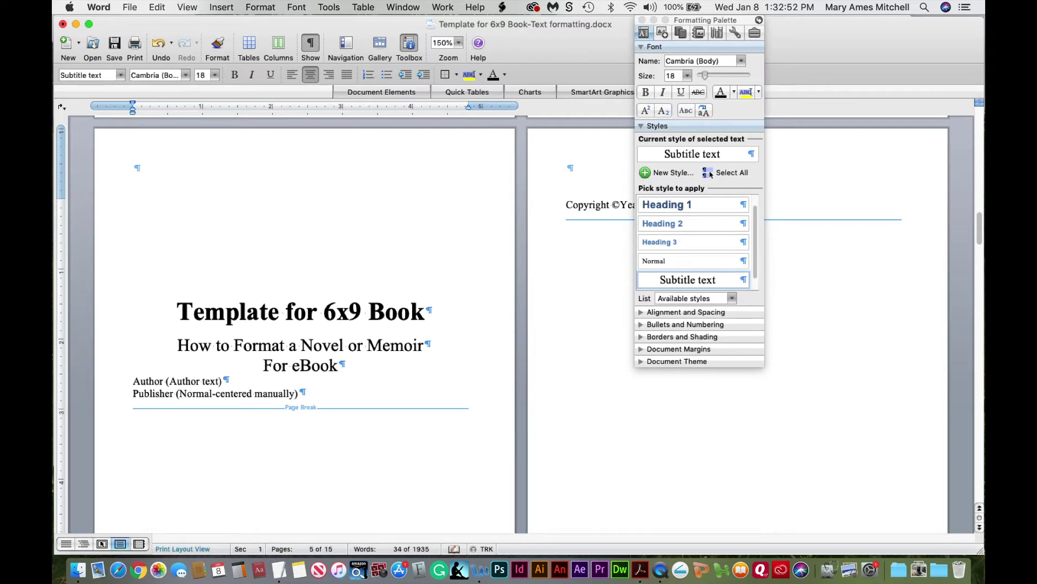
{"action": "type", "text": " or Print "}
{"action": "type", "text": "Book"}
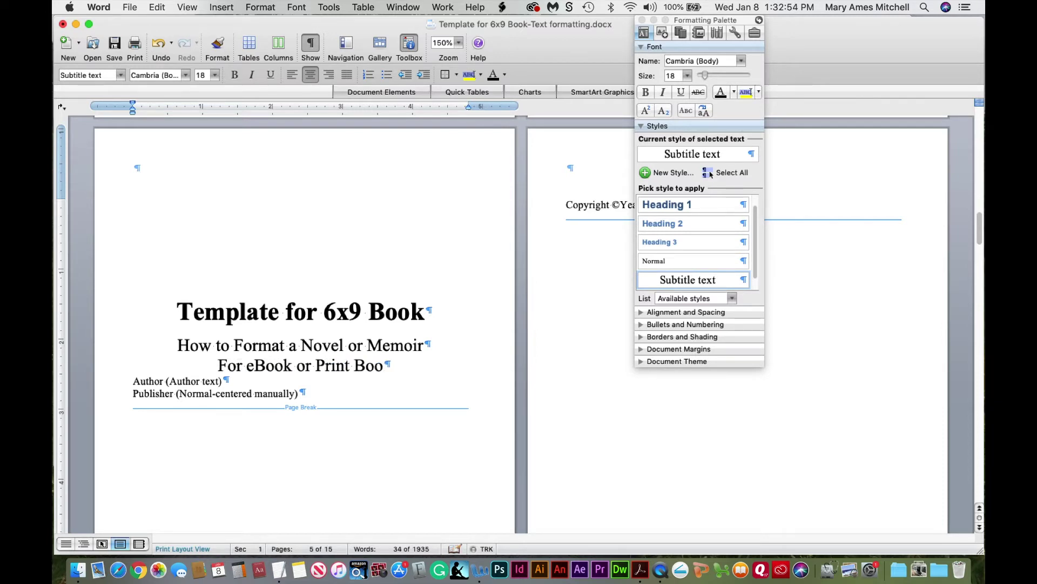
{"action": "left_click_drag", "start_coordinate": [214, 365], "coordinate": [222, 364]}
{"action": "type", "text": "f"}
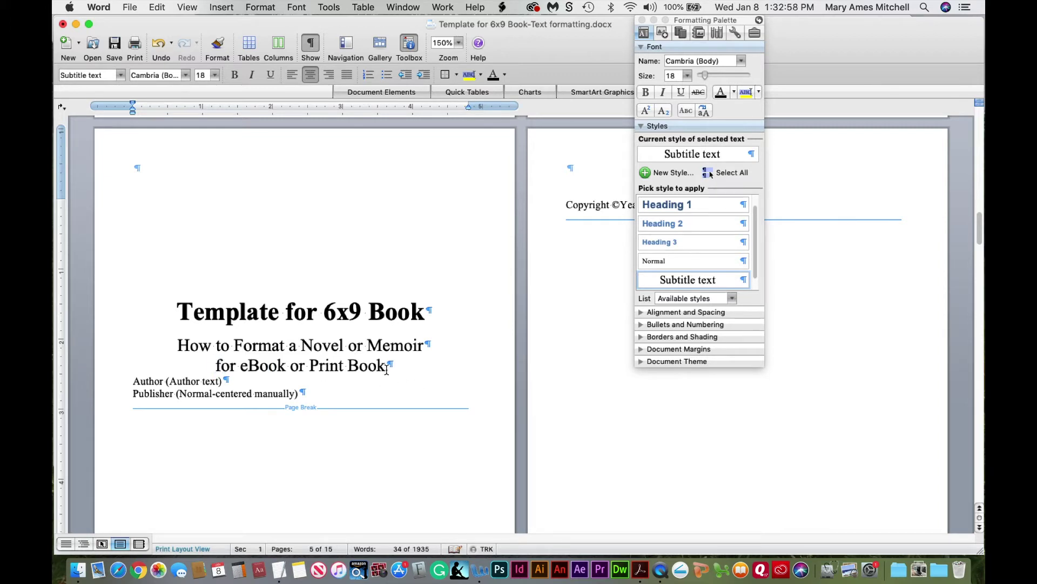
{"action": "key", "text": "Return"}
{"action": "type", "text": "U"}
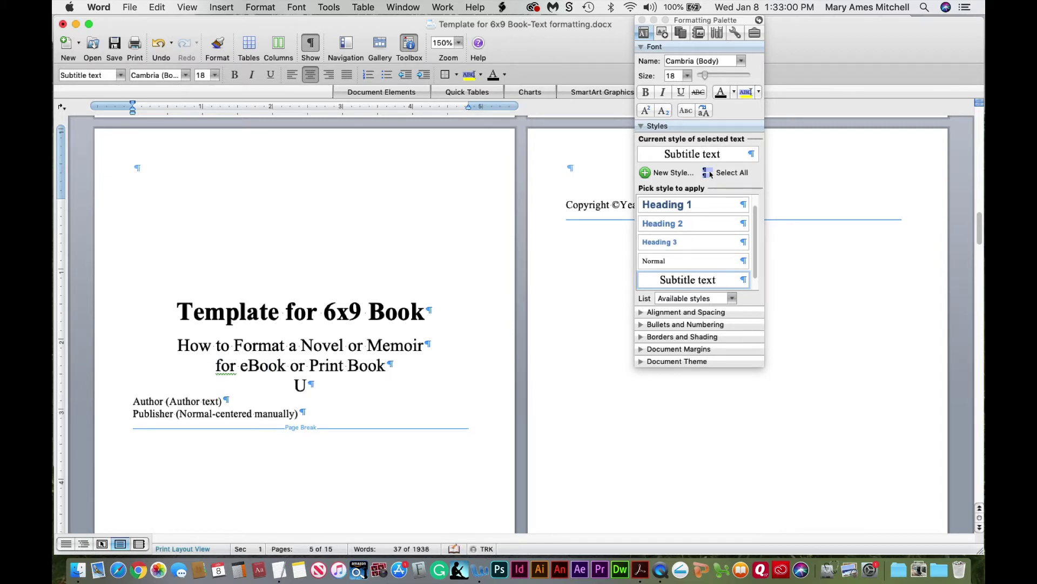
{"action": "type", "text": "sing Micr"}
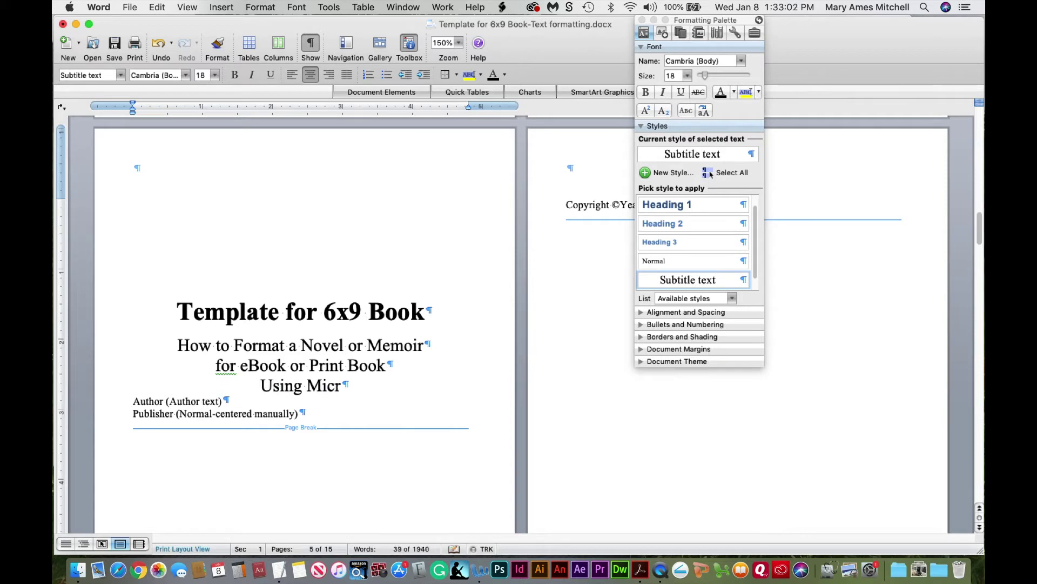
{"action": "type", "text": "osoft W"}
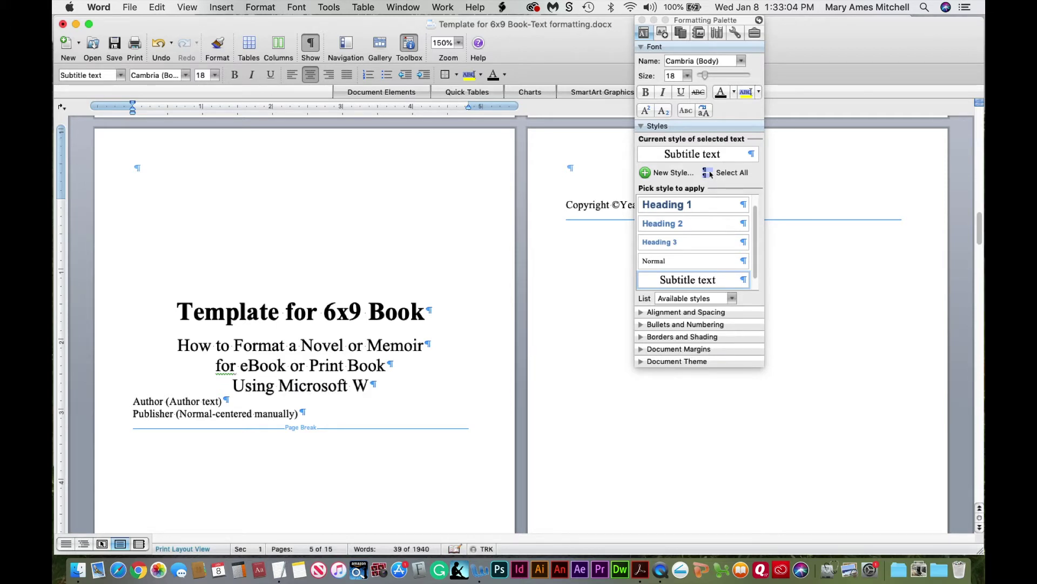
{"action": "type", "text": "ord"}
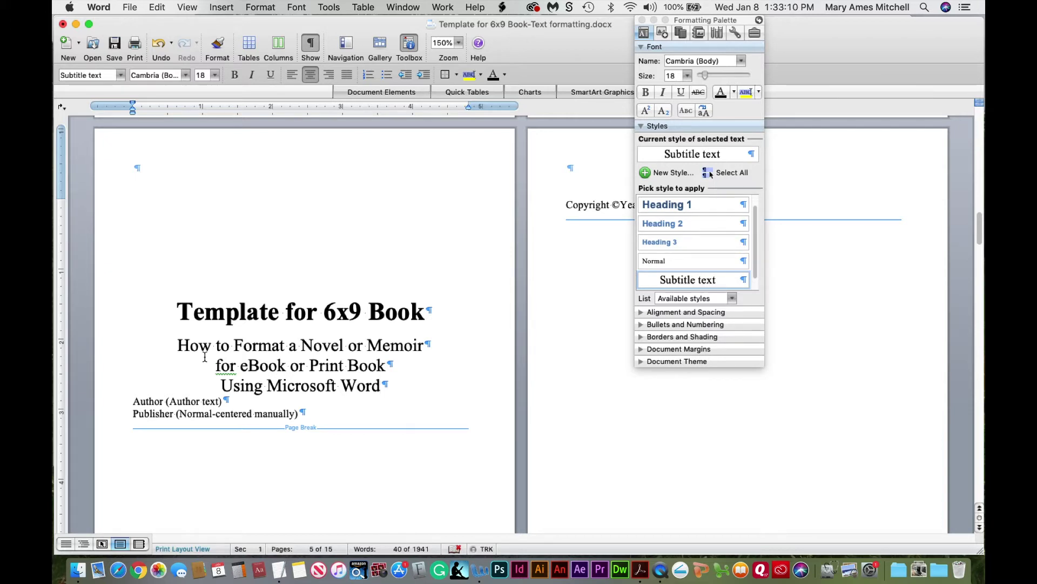
{"action": "left_click_drag", "start_coordinate": [183, 342], "coordinate": [340, 369]}
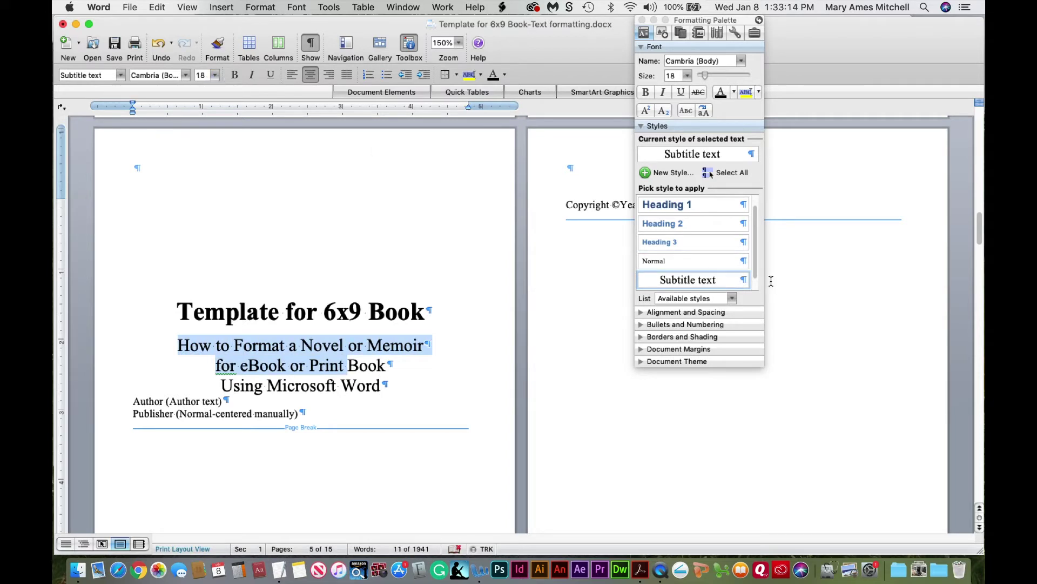
{"action": "left_click", "coordinate": [743, 282]}
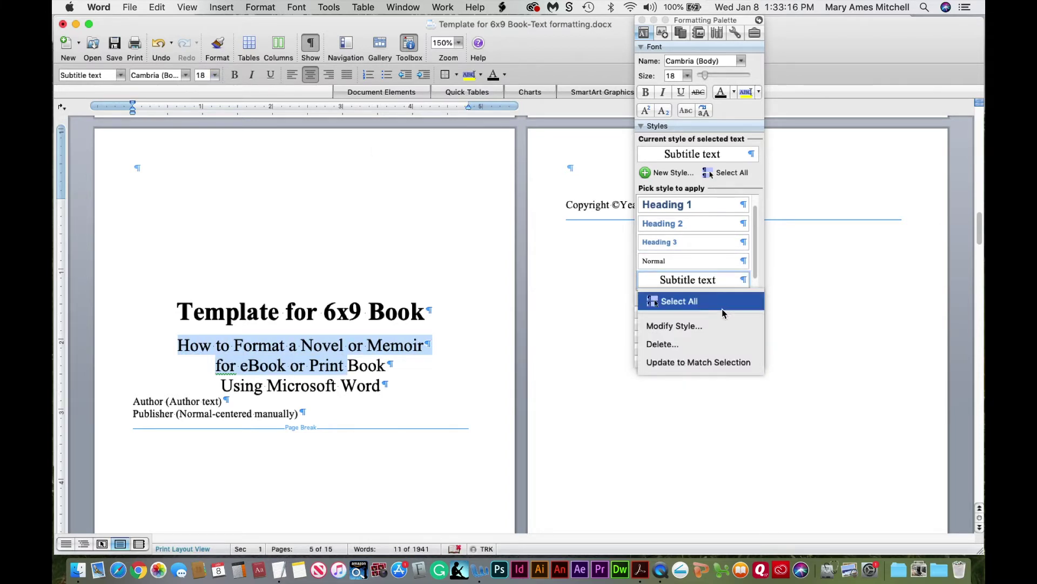
{"action": "left_click", "coordinate": [717, 325]}
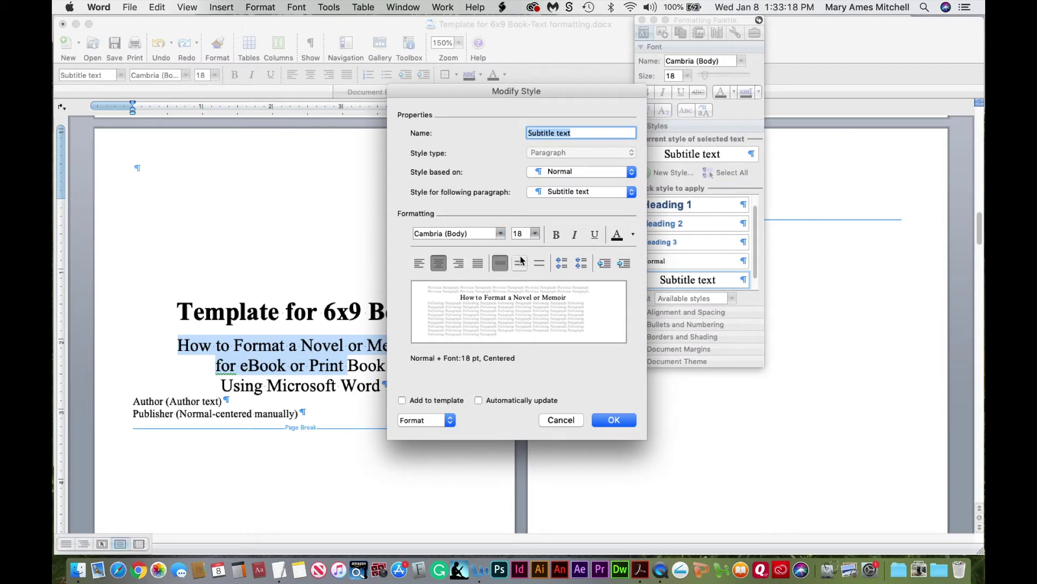
{"action": "left_click", "coordinate": [621, 417]}
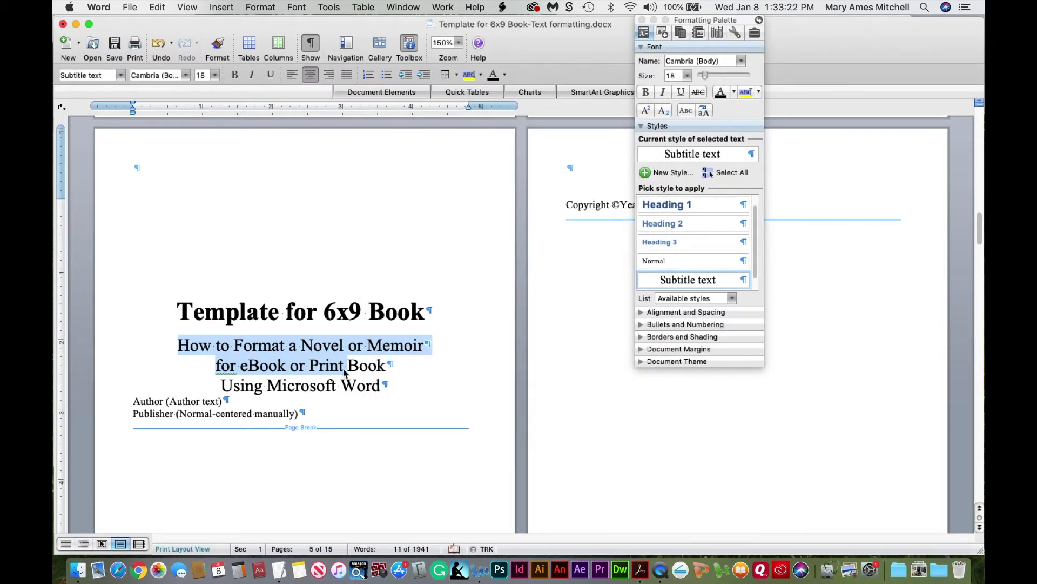
{"action": "left_click_drag", "start_coordinate": [134, 401], "coordinate": [221, 398]}
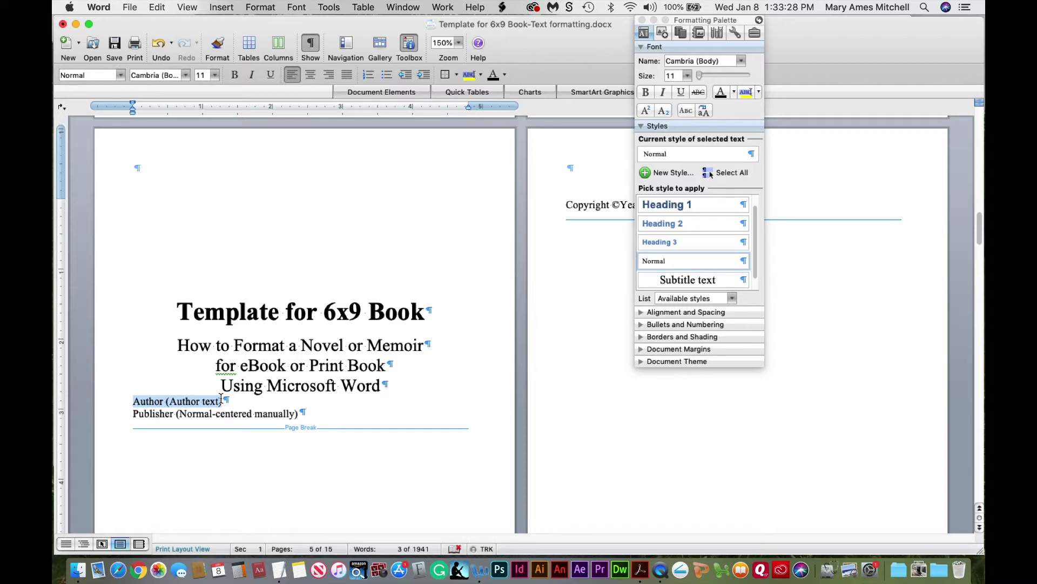
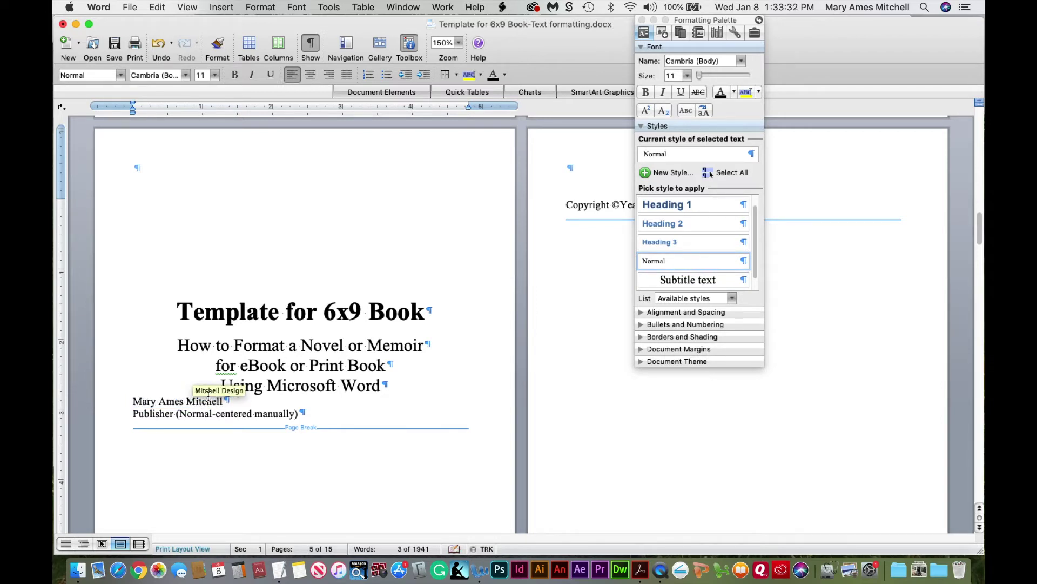
Type the author's name over the Author line and start an 'Author text' style: 18 pt, centred, automatic colour
{"action": "left_click", "coordinate": [186, 401]}
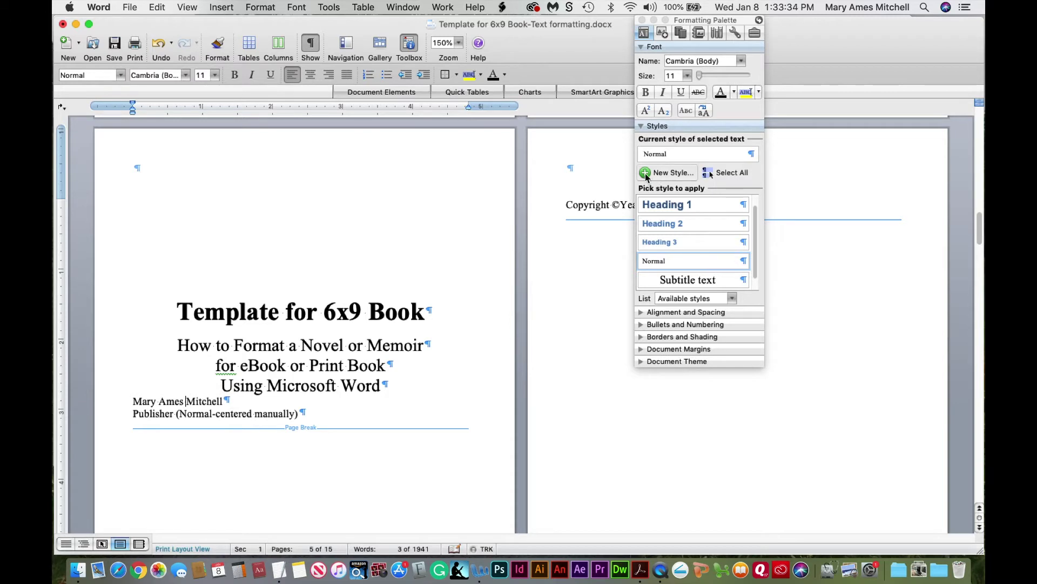
{"action": "left_click", "coordinate": [646, 173]}
{"action": "type", "text": "Author text"}
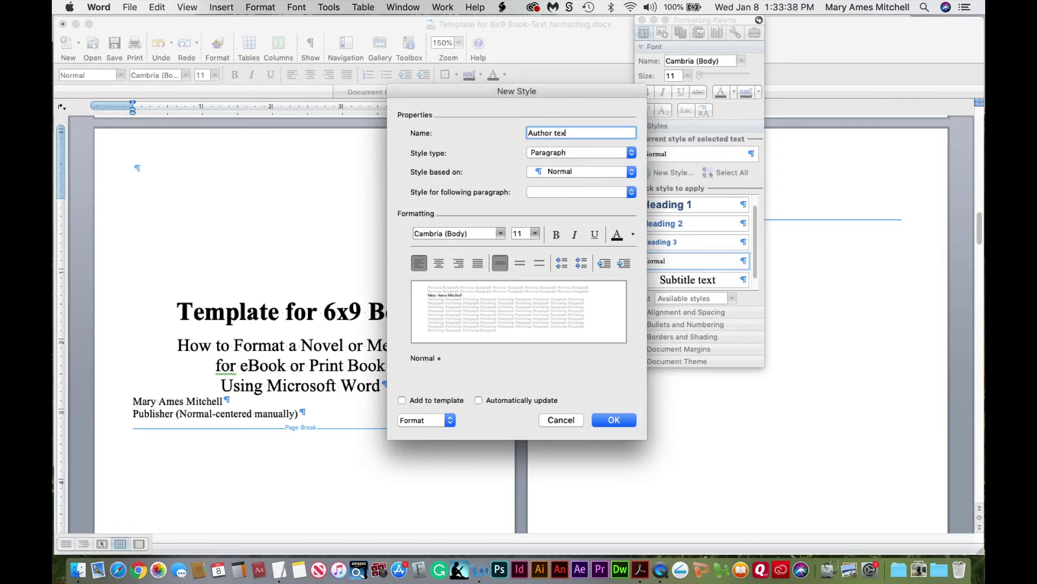
{"action": "double_click", "coordinate": [517, 233]}
{"action": "type", "text": "18"}
{"action": "left_click", "coordinate": [439, 264]}
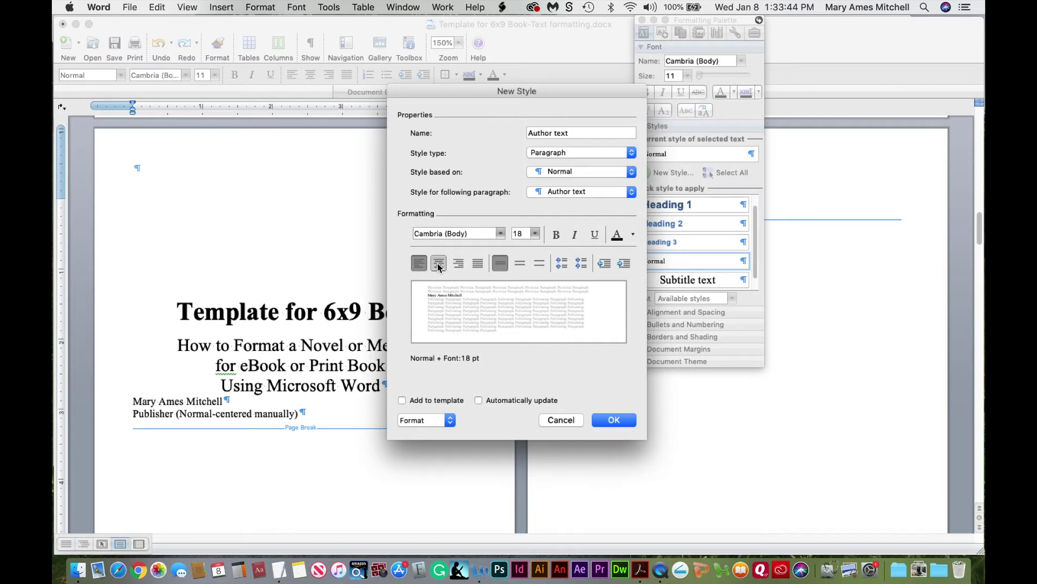
{"action": "left_click", "coordinate": [633, 234]}
{"action": "left_click", "coordinate": [620, 265]}
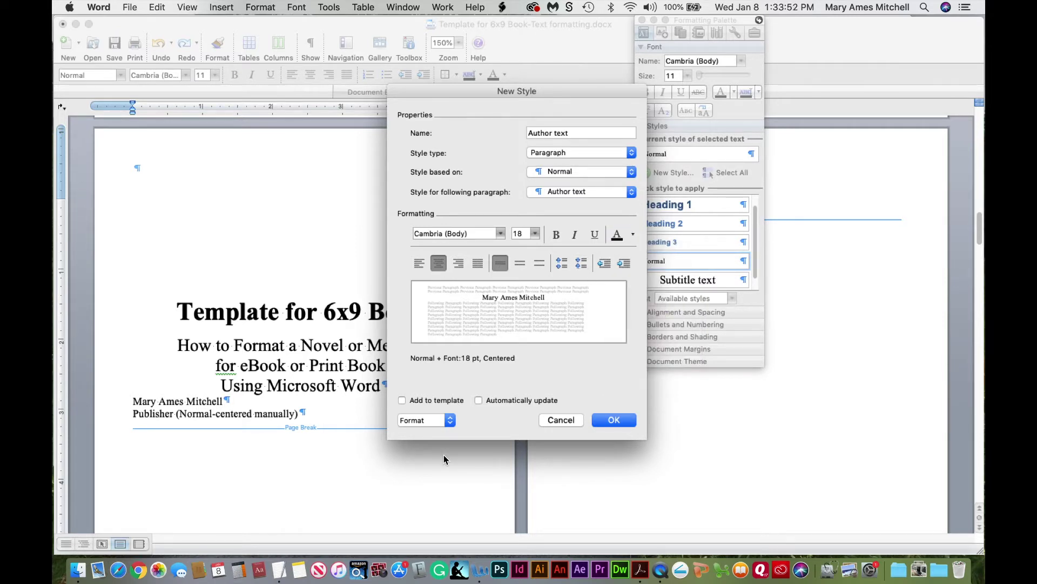
Give Author text 150 pt space before and 30 pt after, then save the style
{"action": "left_click", "coordinate": [430, 421]}
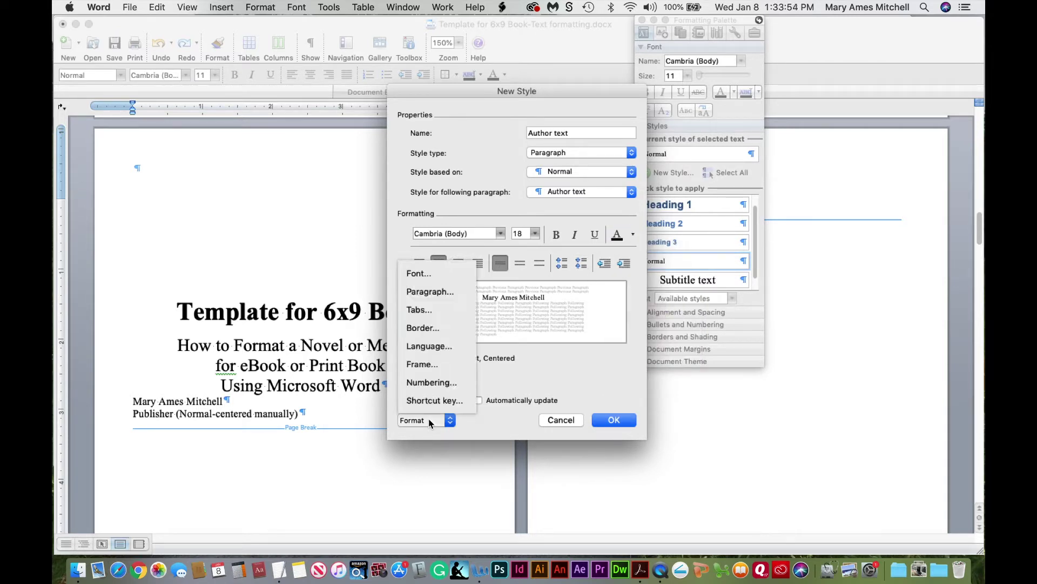
{"action": "left_click", "coordinate": [426, 291]}
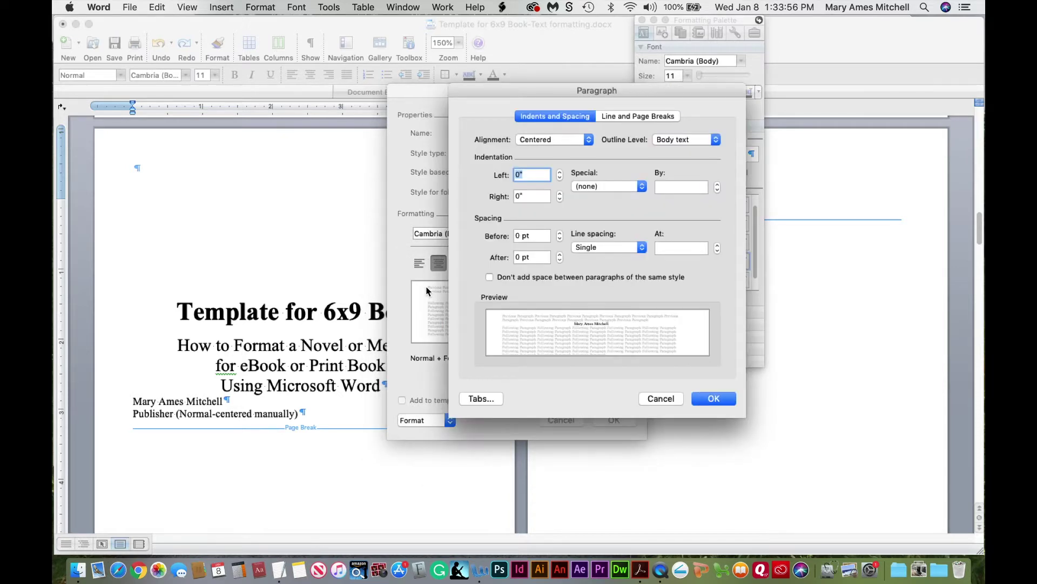
{"action": "left_click", "coordinate": [519, 237]}
{"action": "type", "text": "50"}
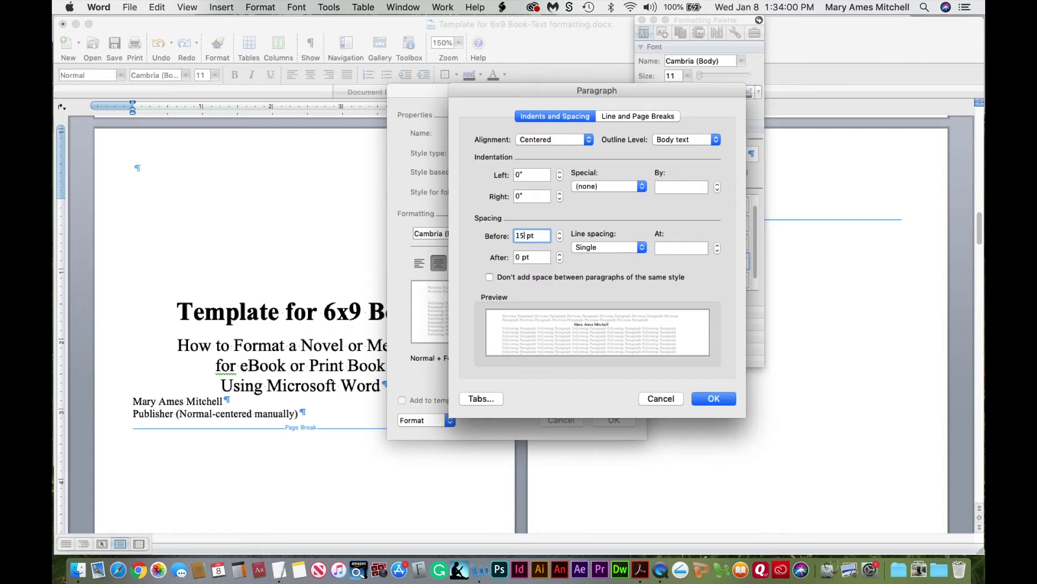
{"action": "double_click", "coordinate": [518, 257]}
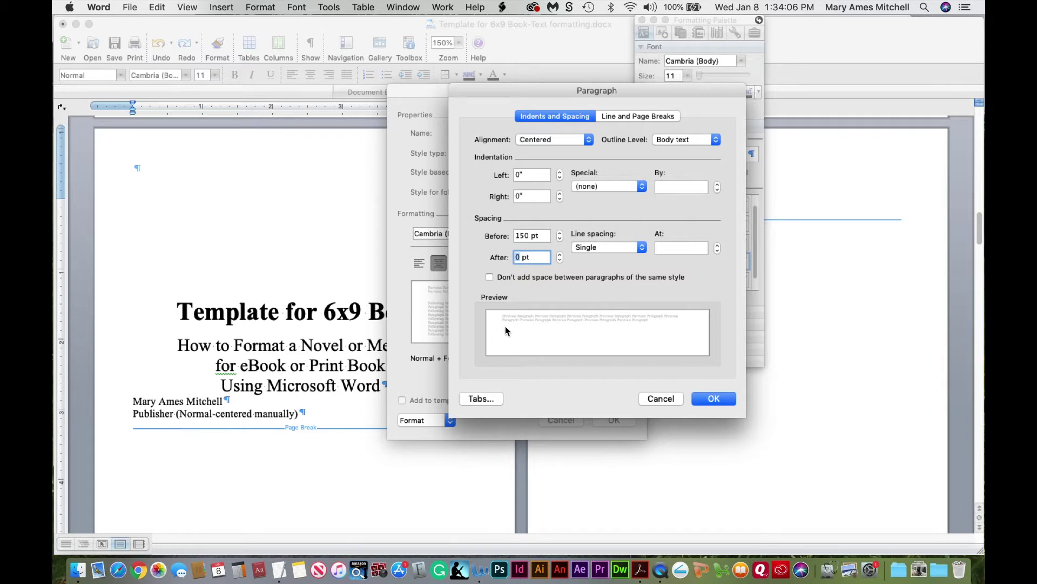
{"action": "type", "text": "30"}
{"action": "left_click", "coordinate": [718, 399]}
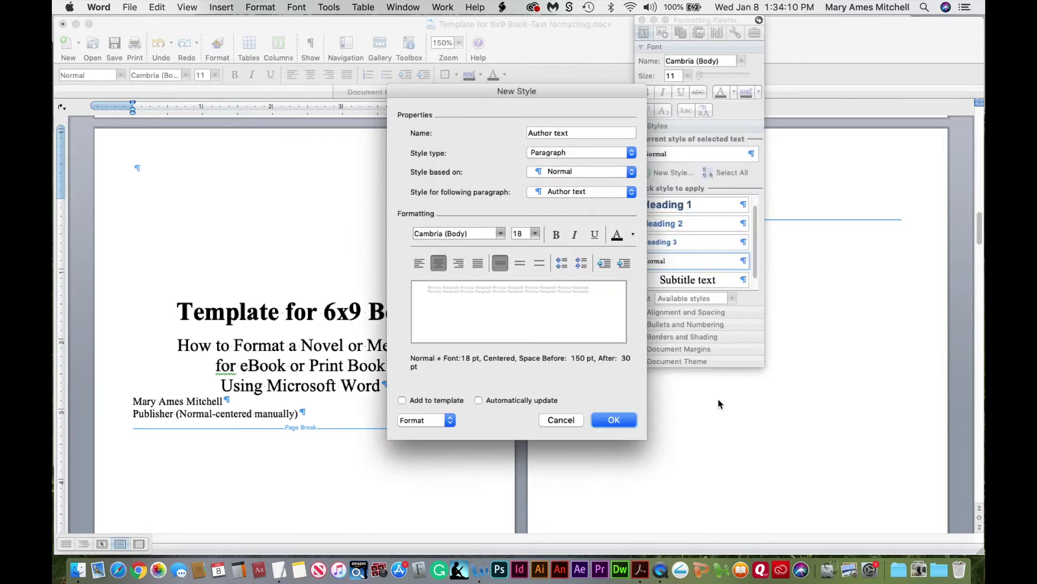
{"action": "left_click", "coordinate": [614, 419]}
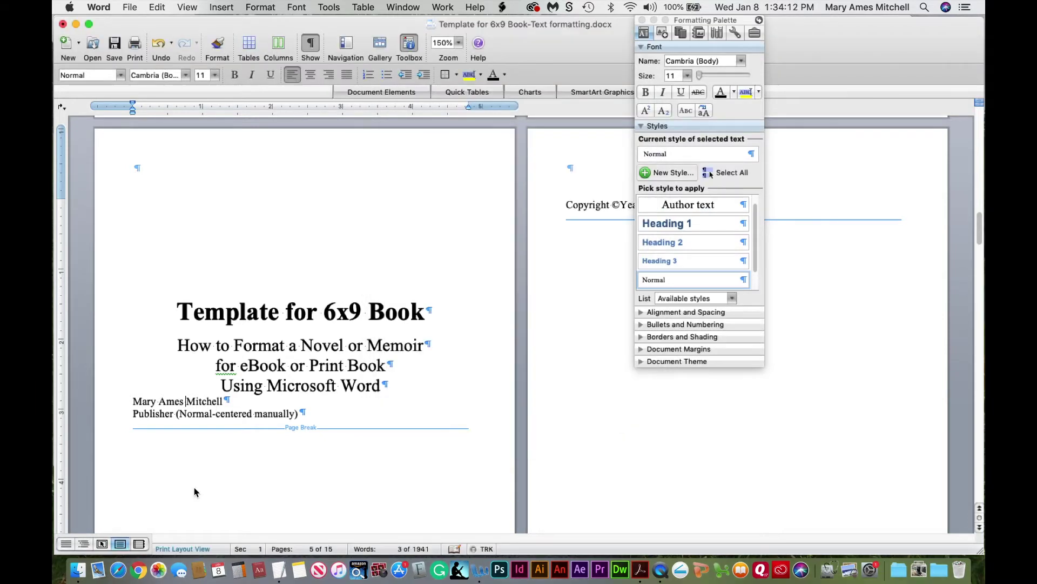
Apply Author text to the author's name and select the Publisher placeholder line
{"action": "left_click", "coordinate": [674, 209]}
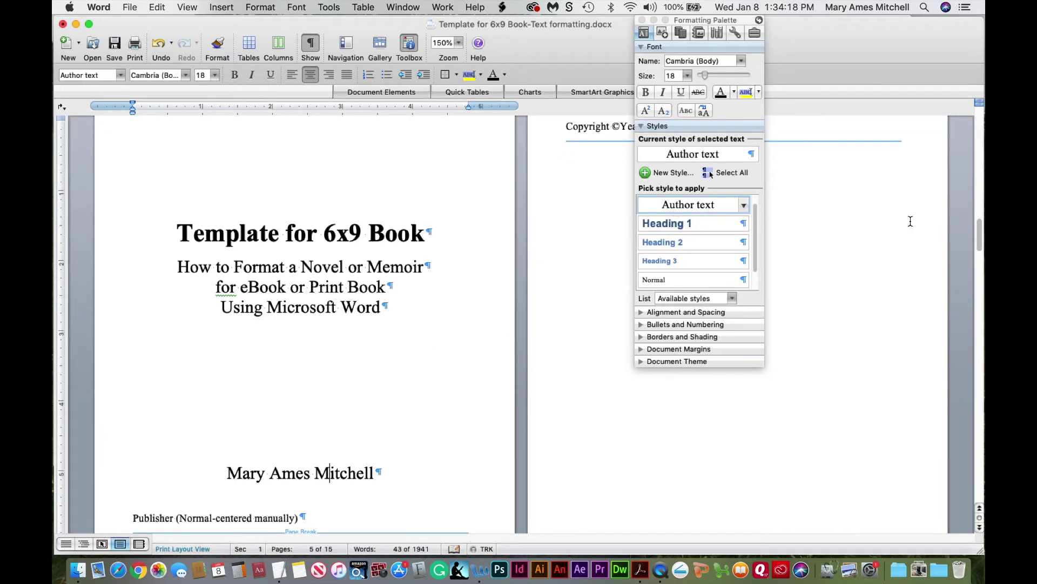
{"action": "left_click_drag", "start_coordinate": [982, 245], "coordinate": [979, 246]}
{"action": "left_click", "coordinate": [231, 517]}
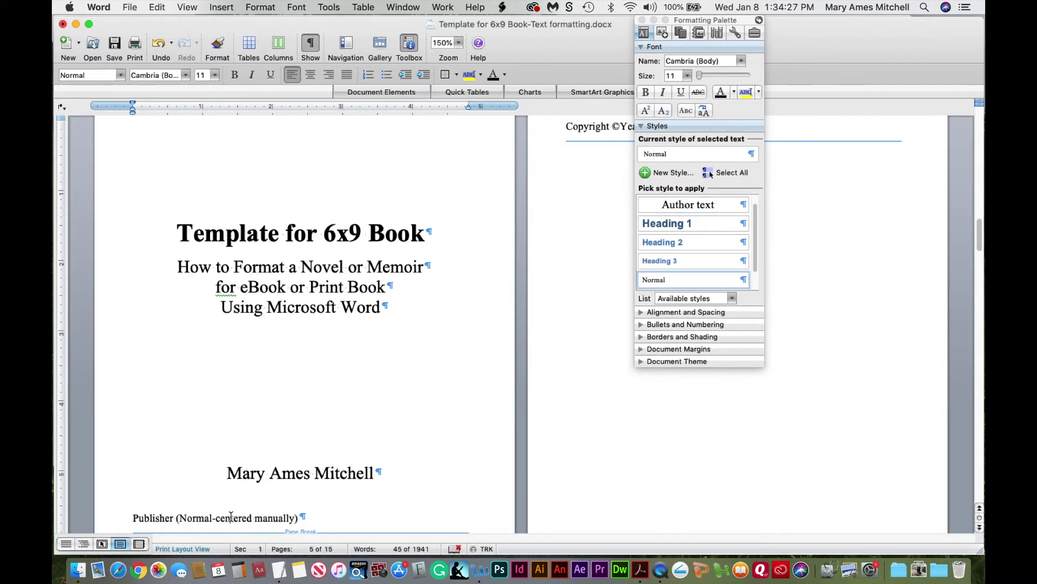
{"action": "left_click_drag", "start_coordinate": [133, 518], "coordinate": [248, 505]}
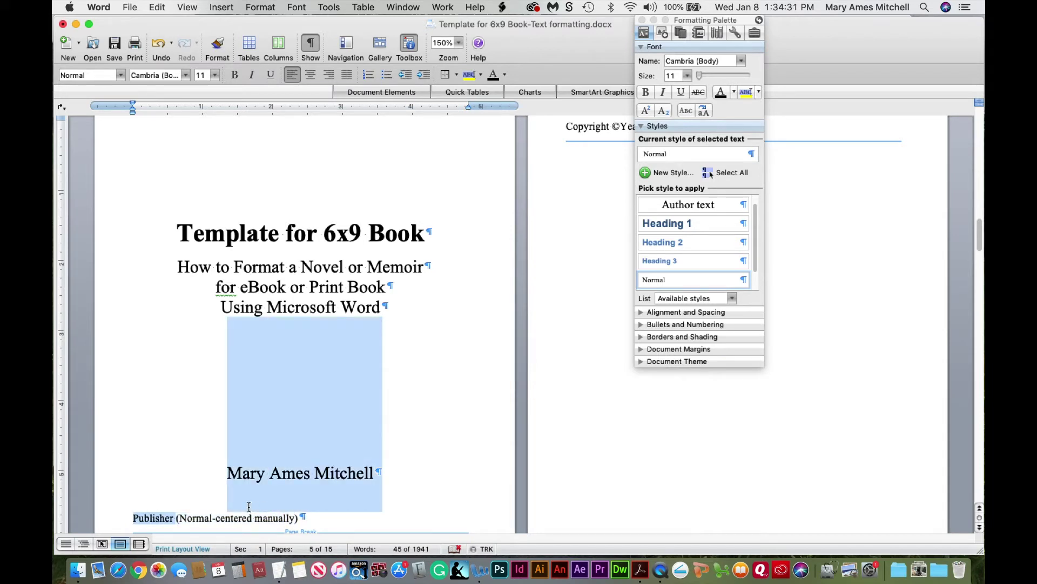
{"action": "left_click", "coordinate": [238, 518]}
{"action": "left_click_drag", "start_coordinate": [132, 519], "coordinate": [297, 516]}
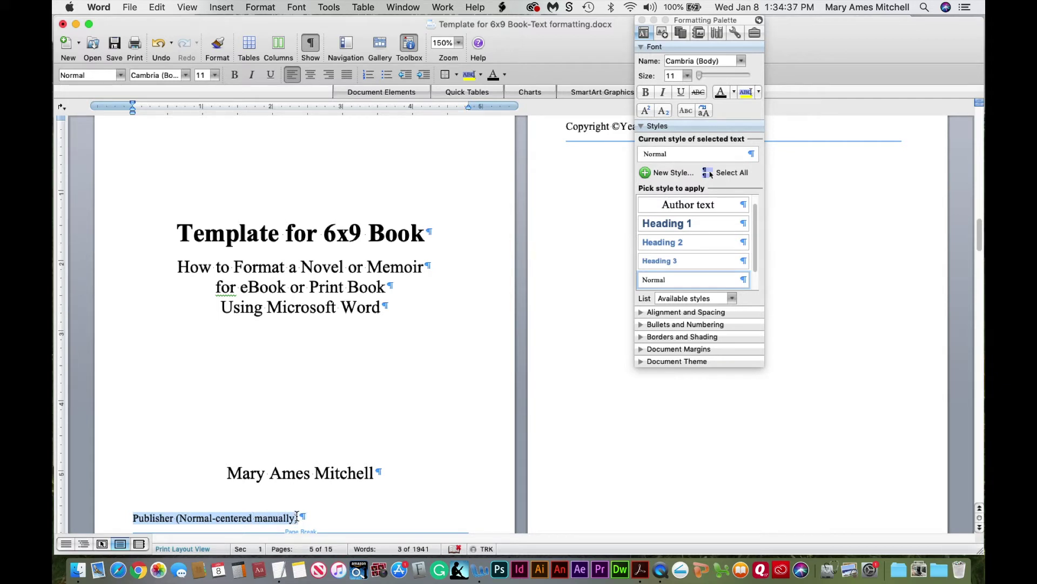
Replace it with 'Peach Plum Press' and 'San Rafael, California, USA' on two lines, then select both
{"action": "type", "text": "Peach Plum Press"}
{"action": "key", "text": "Return"}
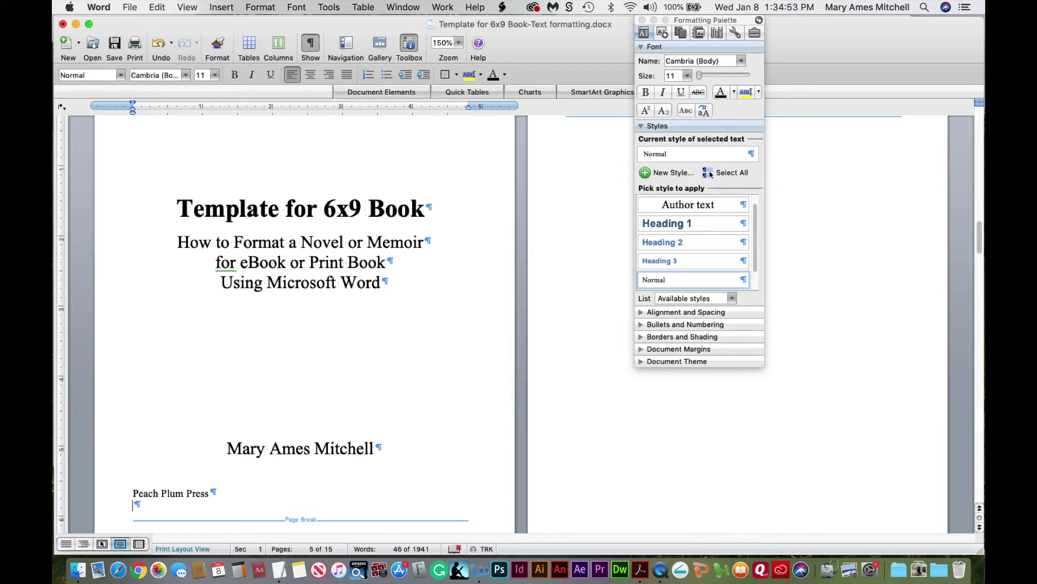
{"action": "type", "text": "San Rafael, California"}
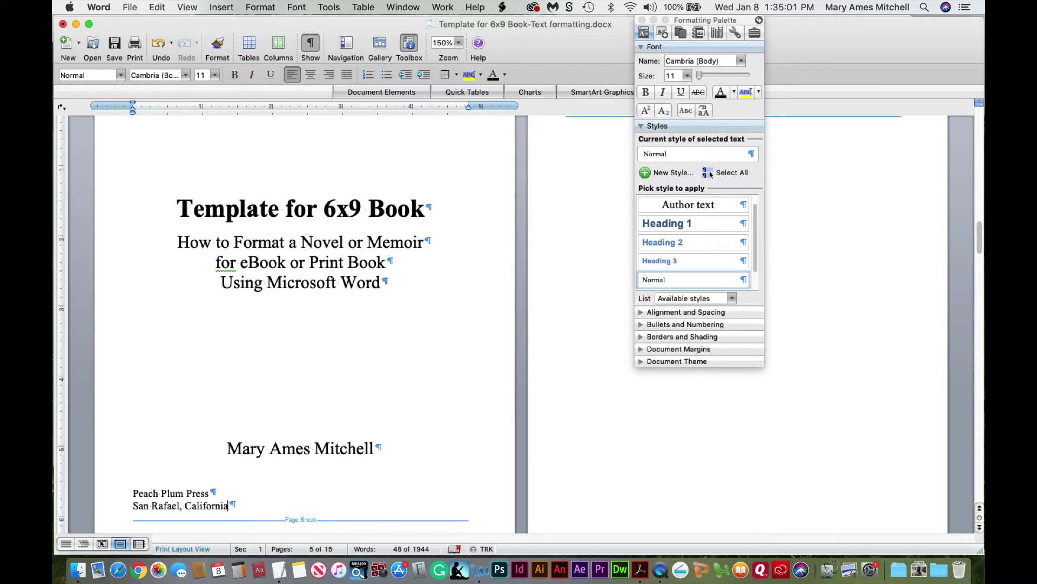
{"action": "key", "text": "BackSpace"}
{"action": "type", "text": ", USA"}
{"action": "left_click_drag", "start_coordinate": [134, 493], "coordinate": [197, 506]}
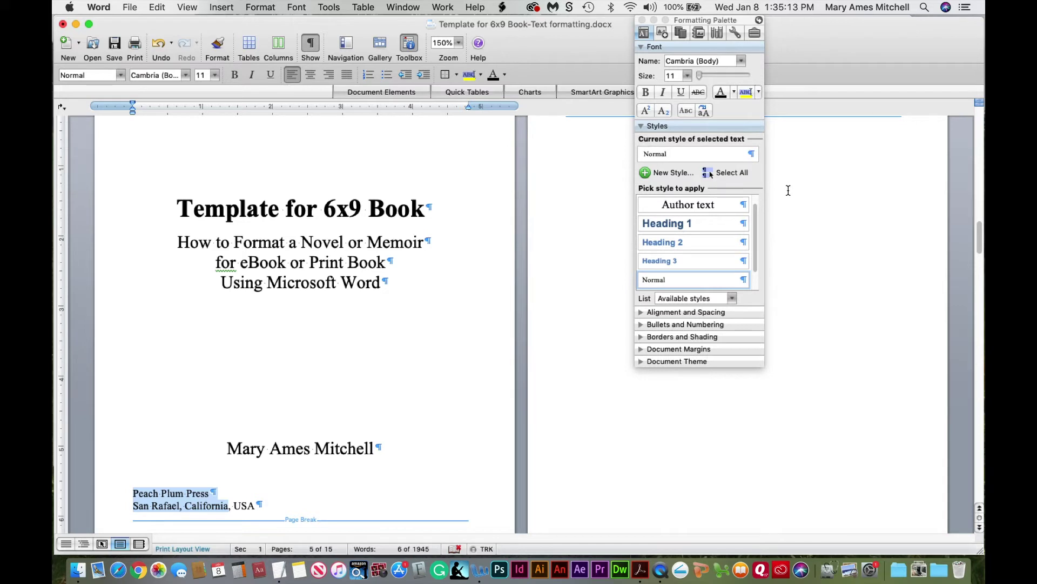
{"action": "left_click", "coordinate": [655, 173]}
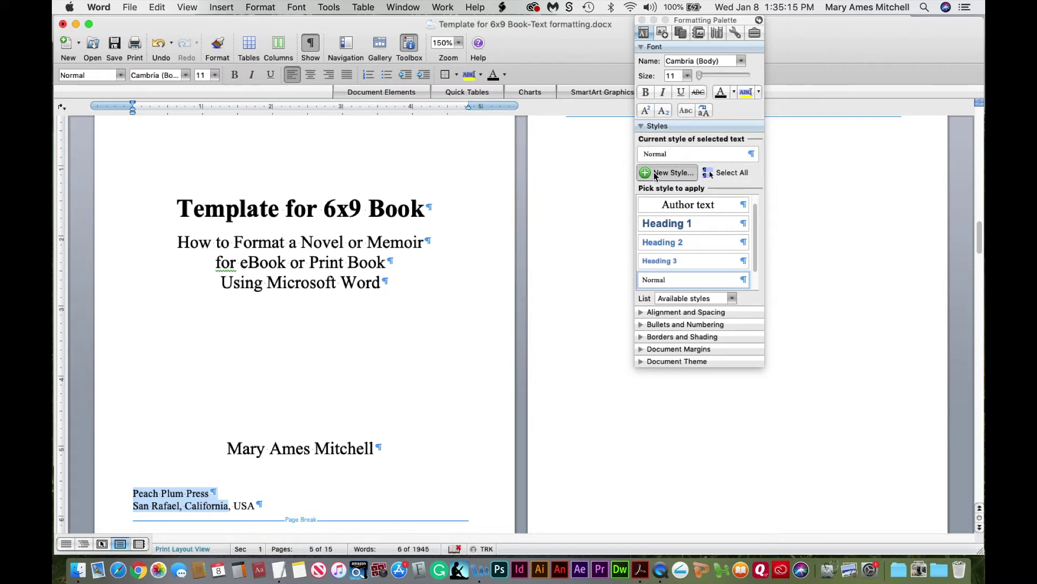
Create a centred 'Publisher text' style
{"action": "type", "text": "Publisher text"}
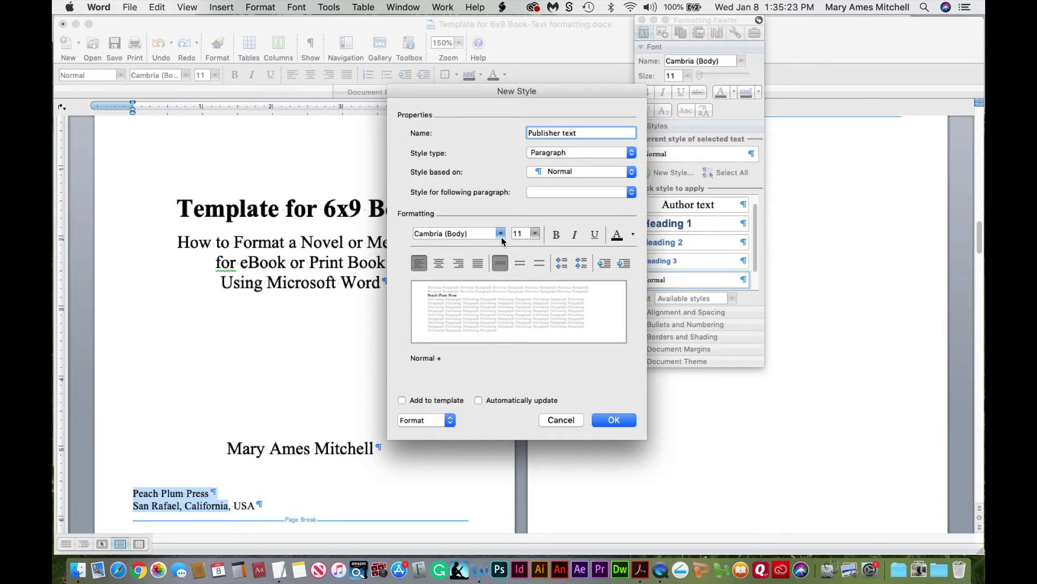
{"action": "left_click", "coordinate": [439, 264]}
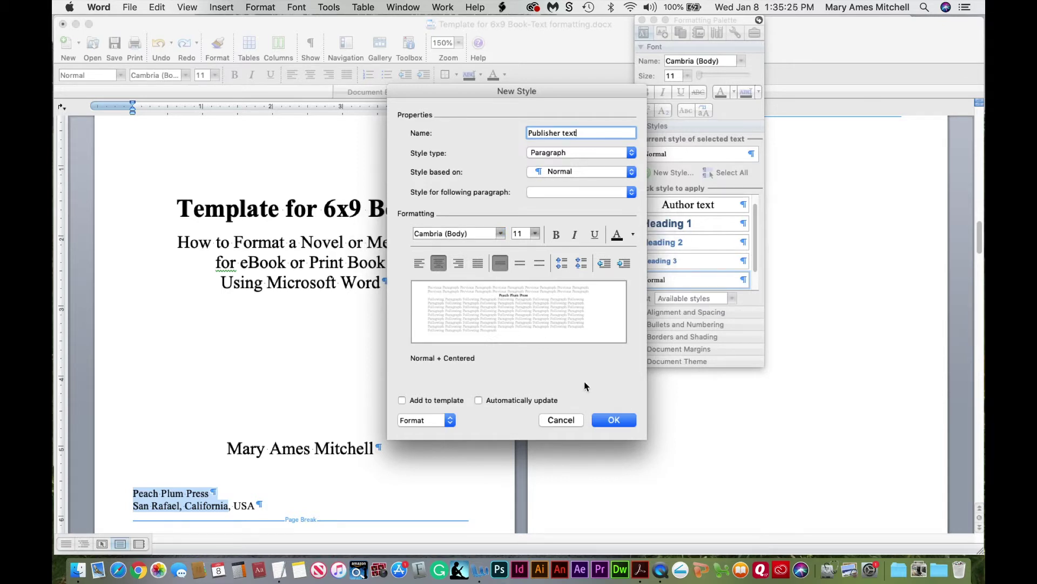
{"action": "left_click", "coordinate": [612, 421]}
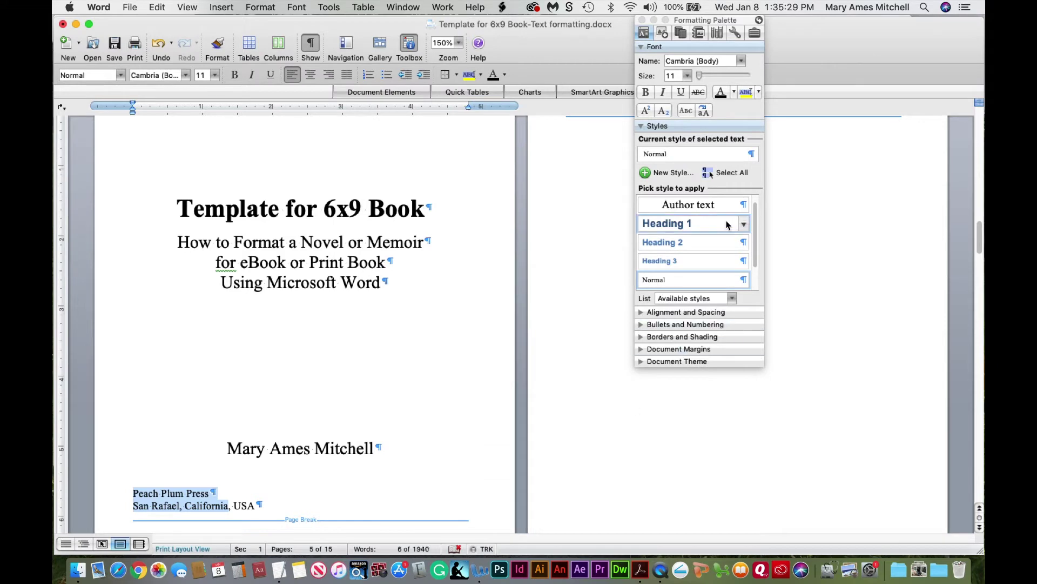
Apply Publisher text to the location line and the Peach Plum Press line
{"action": "left_click", "coordinate": [175, 504]}
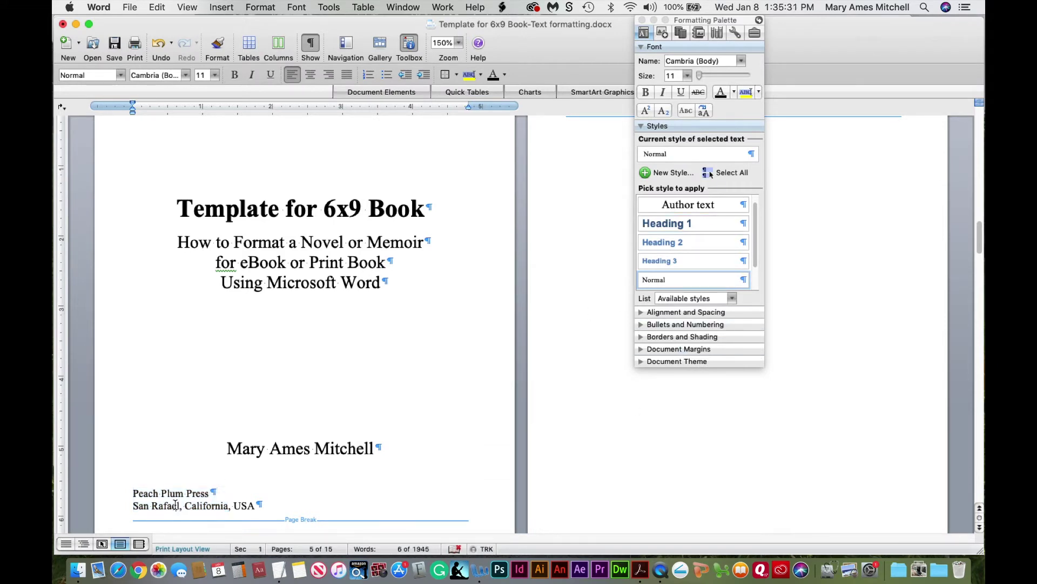
{"action": "left_click_drag", "start_coordinate": [758, 248], "coordinate": [757, 274]}
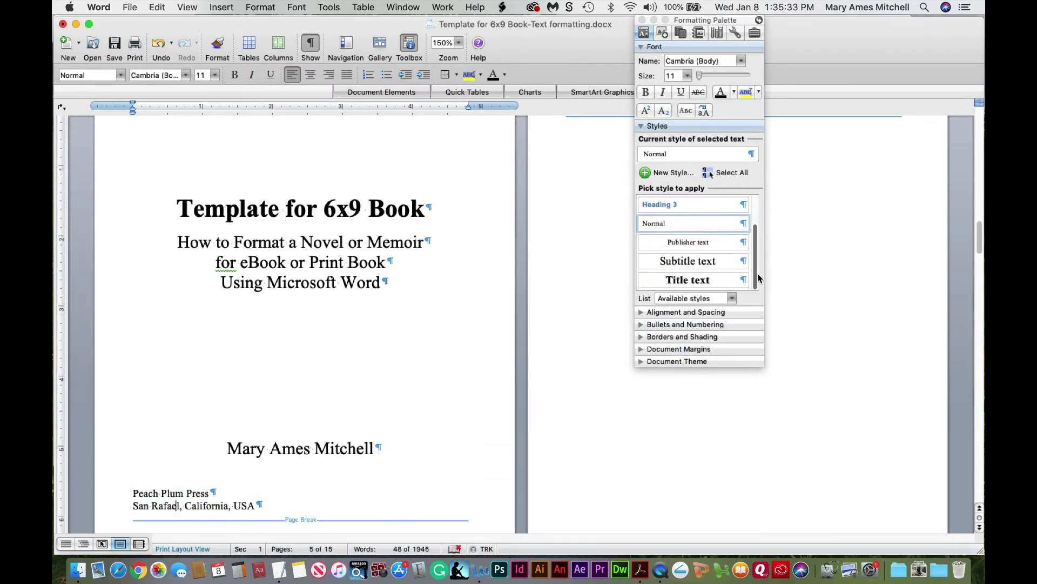
{"action": "left_click", "coordinate": [708, 245]}
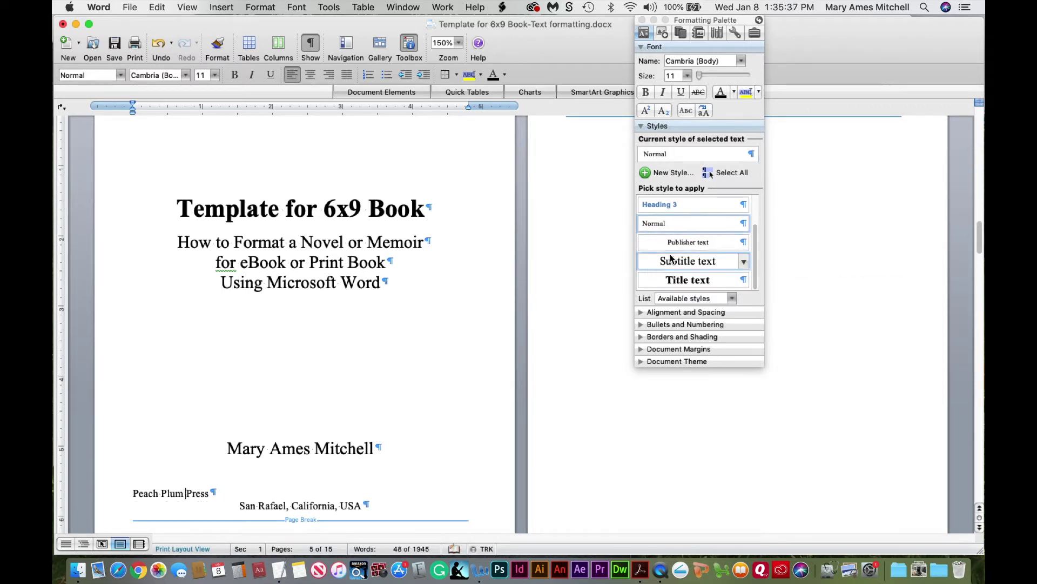
{"action": "left_click", "coordinate": [687, 243]}
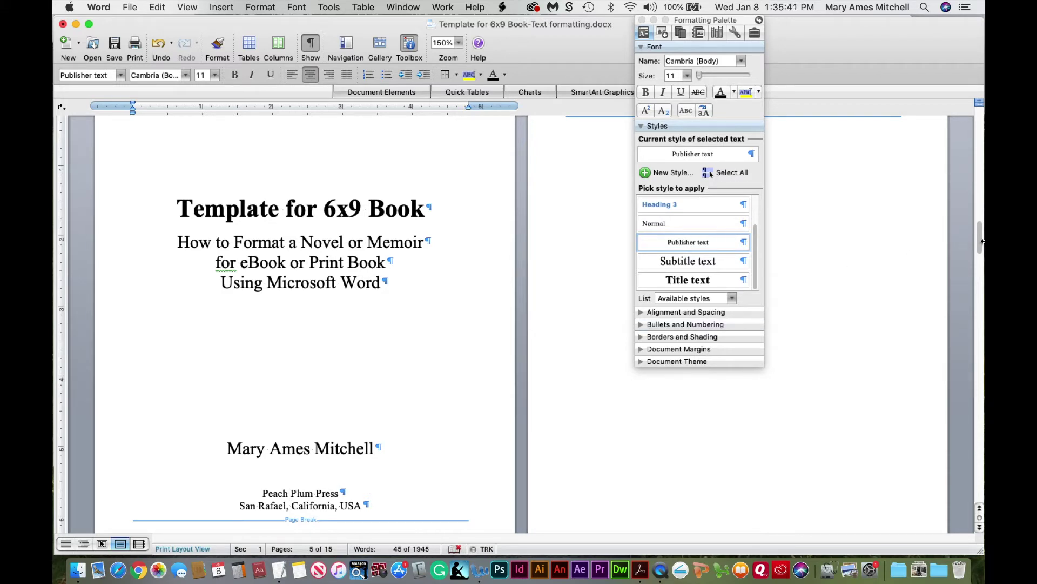
{"action": "left_click_drag", "start_coordinate": [982, 242], "coordinate": [982, 255]}
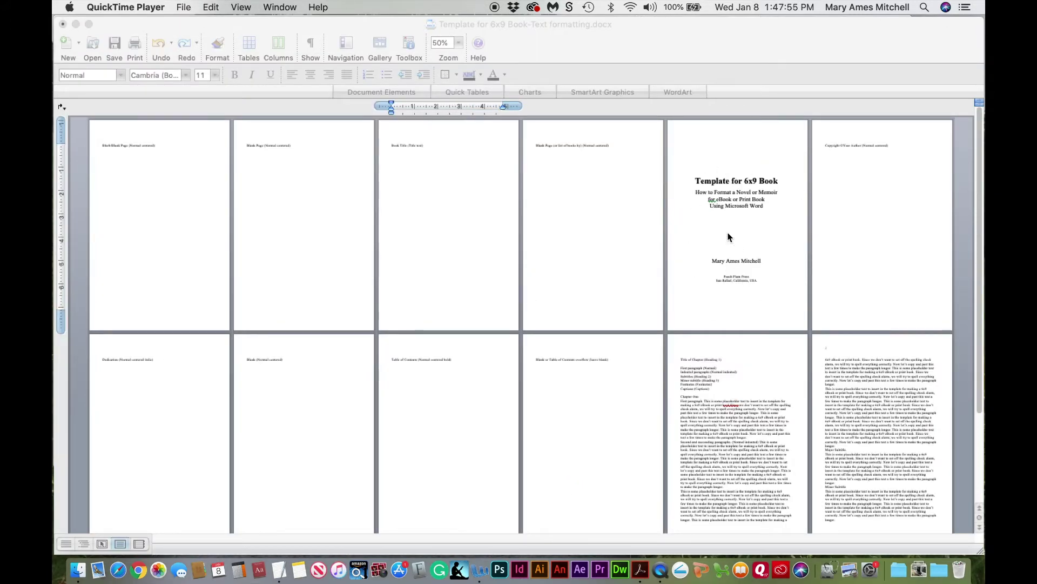
Copy the title line 'Template for 6x9 Book' from page 5
{"action": "left_click", "coordinate": [712, 186]}
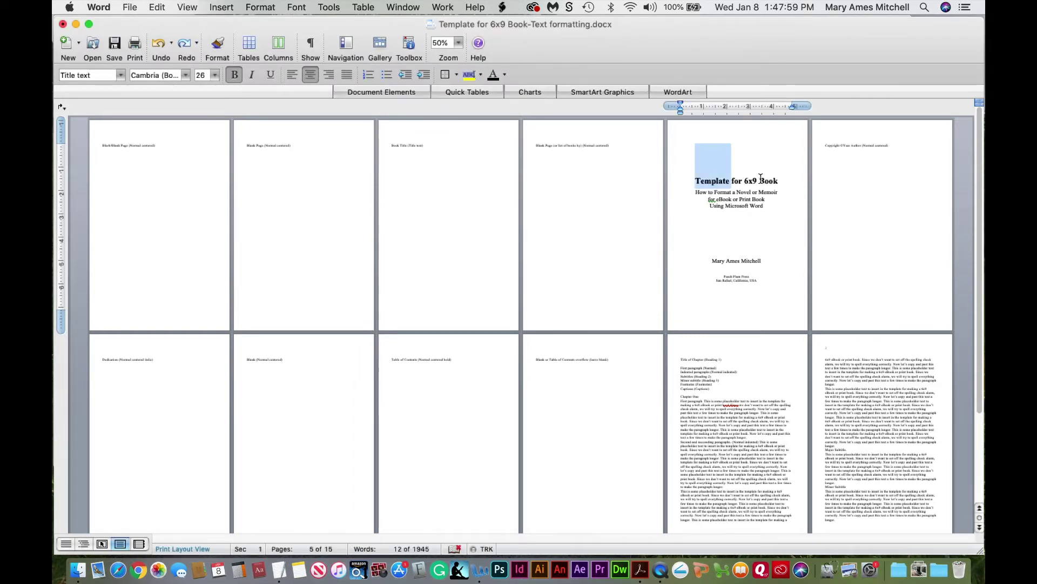
{"action": "triple_click", "coordinate": [712, 180]}
{"action": "key", "text": "super+c"}
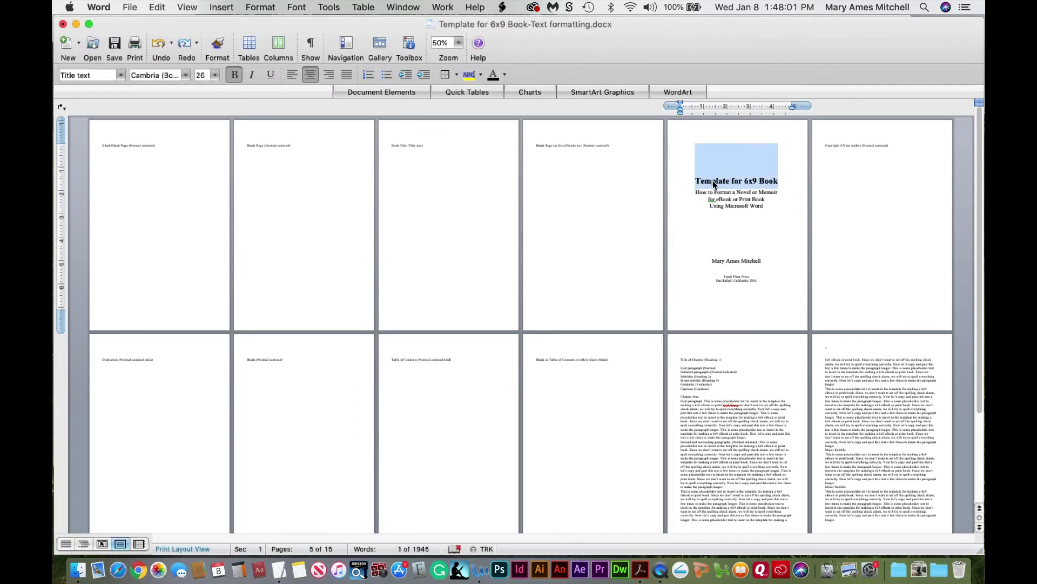
{"action": "left_click_drag", "start_coordinate": [712, 180], "coordinate": [405, 147]}
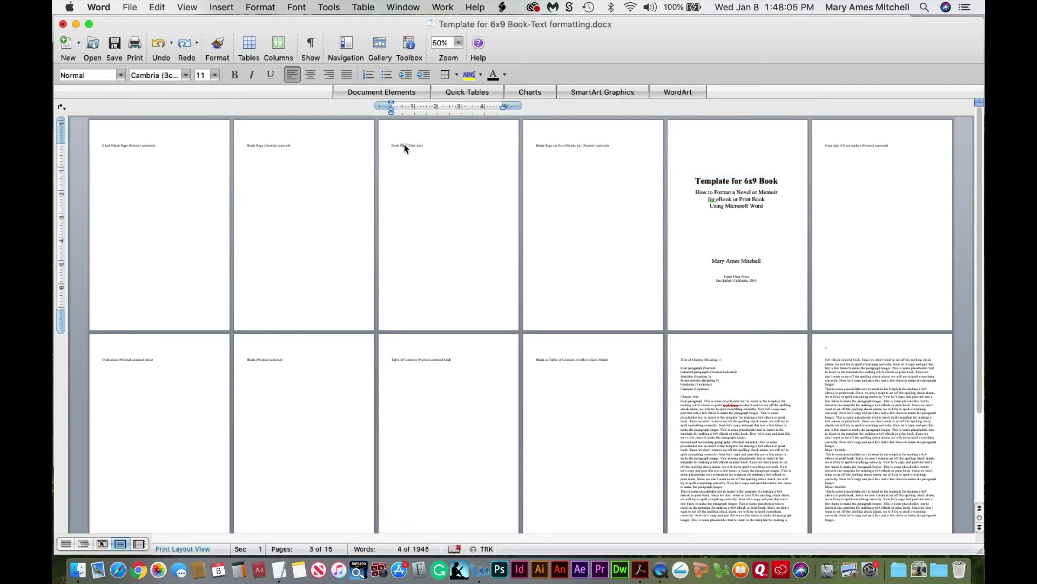
{"action": "left_click", "coordinate": [458, 43]}
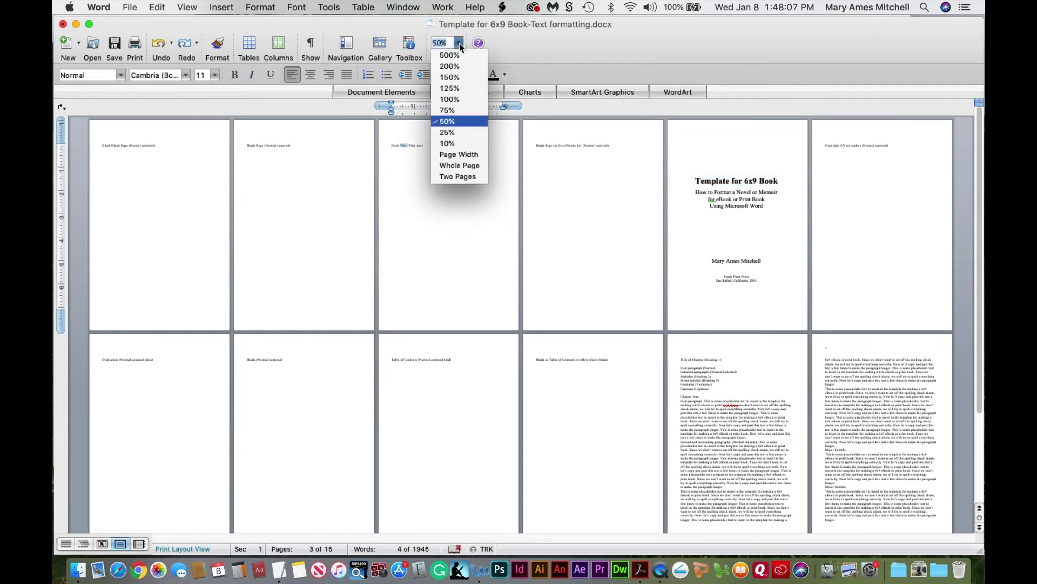
At 150% zoom, paste the copied title over the 'Book Title (Title text)' placeholder on page 3
{"action": "left_click", "coordinate": [449, 77]}
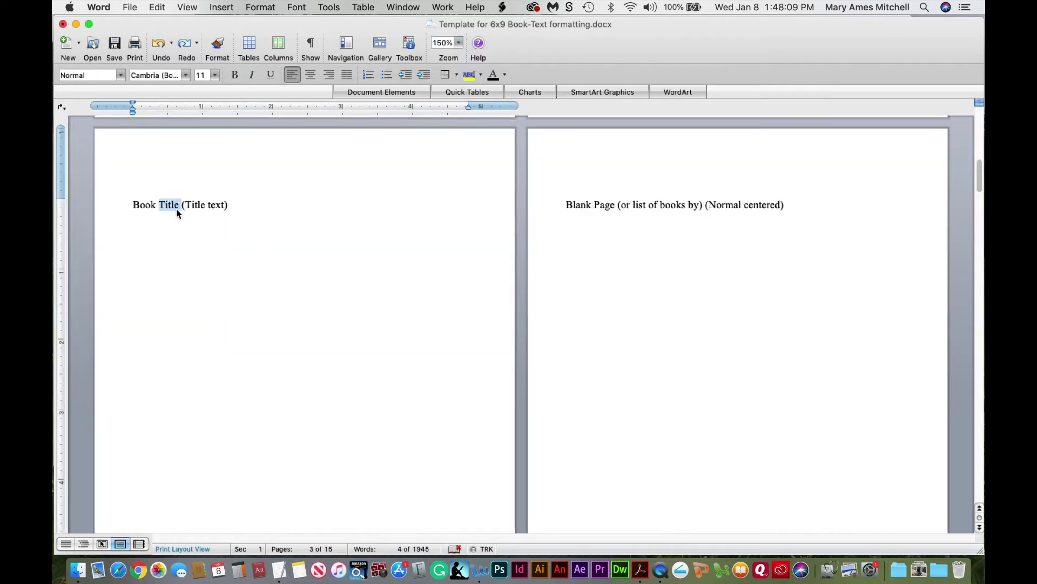
{"action": "left_click_drag", "start_coordinate": [133, 206], "coordinate": [229, 205]}
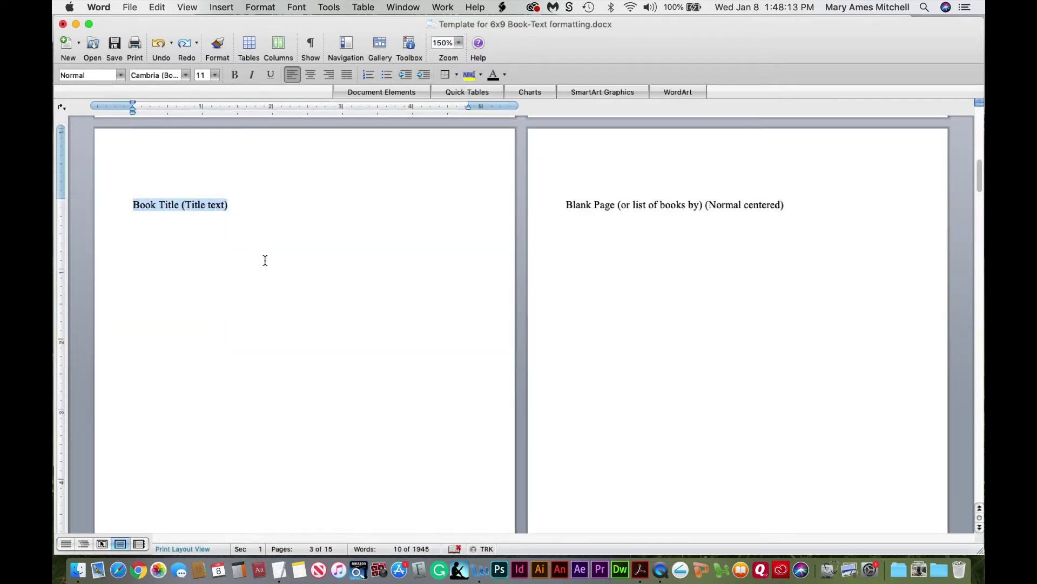
{"action": "key", "text": "super+v"}
{"action": "left_click", "coordinate": [196, 206]}
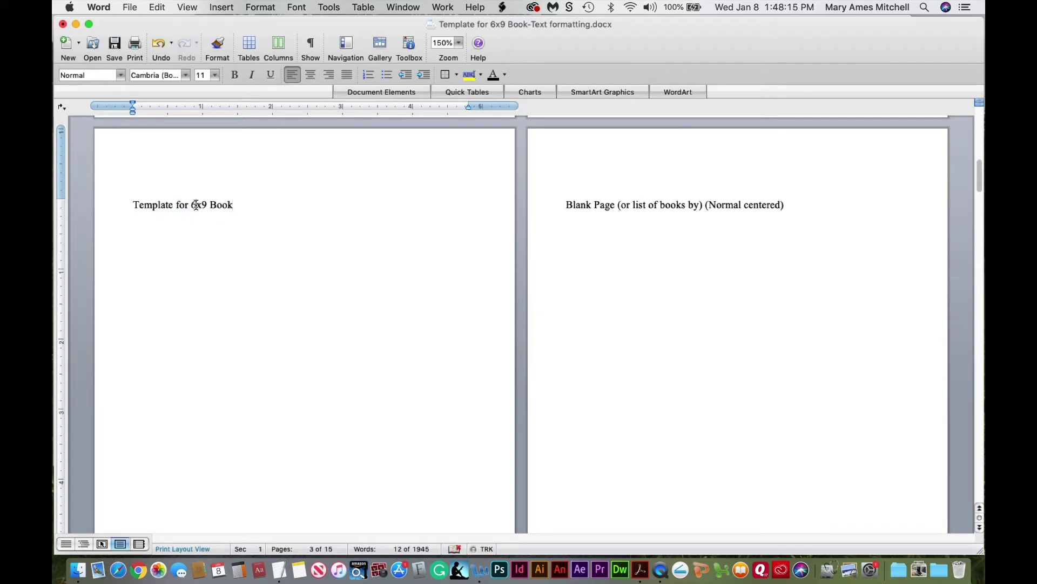
Apply the Title text style to the pasted title, then zoom out to 50%
{"action": "left_click", "coordinate": [409, 44]}
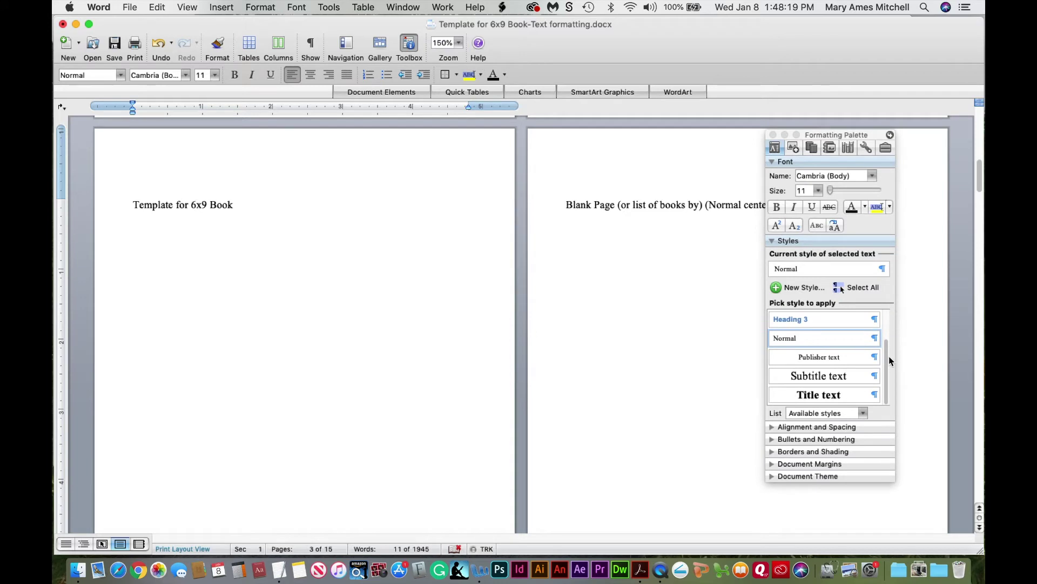
{"action": "left_click", "coordinate": [816, 396]}
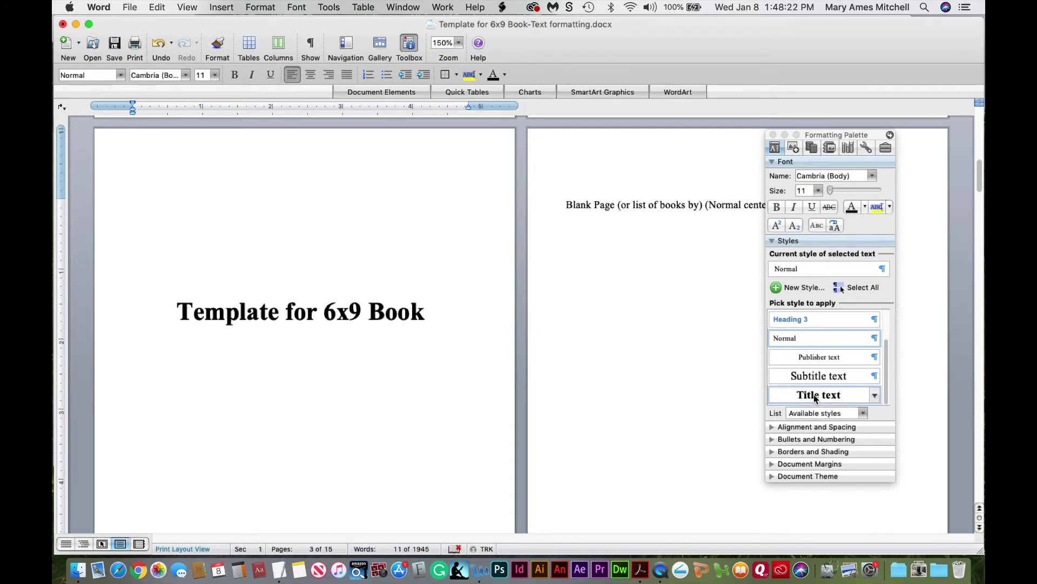
{"action": "left_click", "coordinate": [774, 135]}
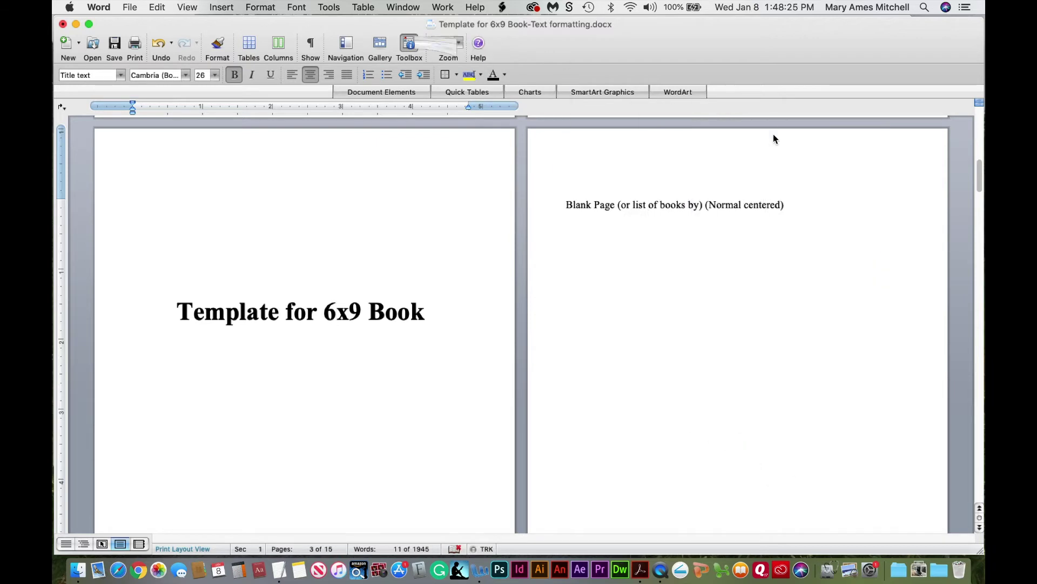
{"action": "left_click", "coordinate": [459, 43]}
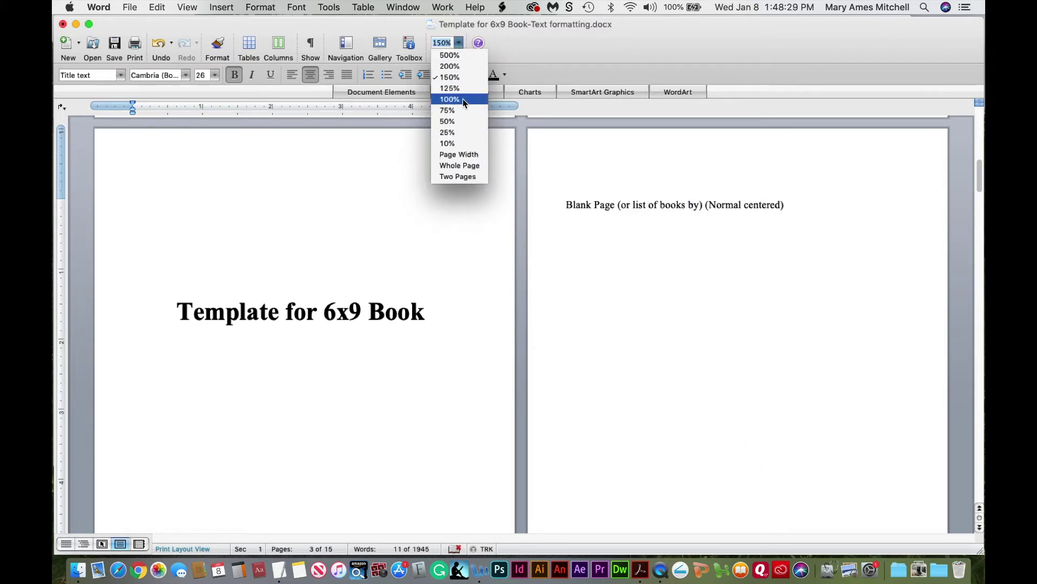
{"action": "left_click", "coordinate": [462, 121]}
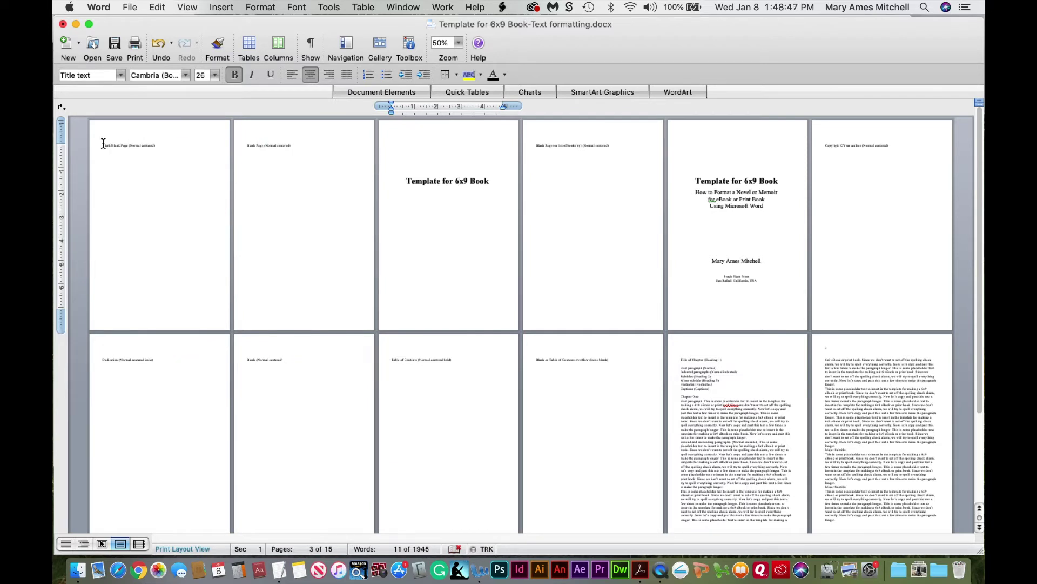
Zoom to 150% on page 1 and show paragraph marks and page breaks
{"action": "left_click_drag", "start_coordinate": [102, 145], "coordinate": [157, 145]}
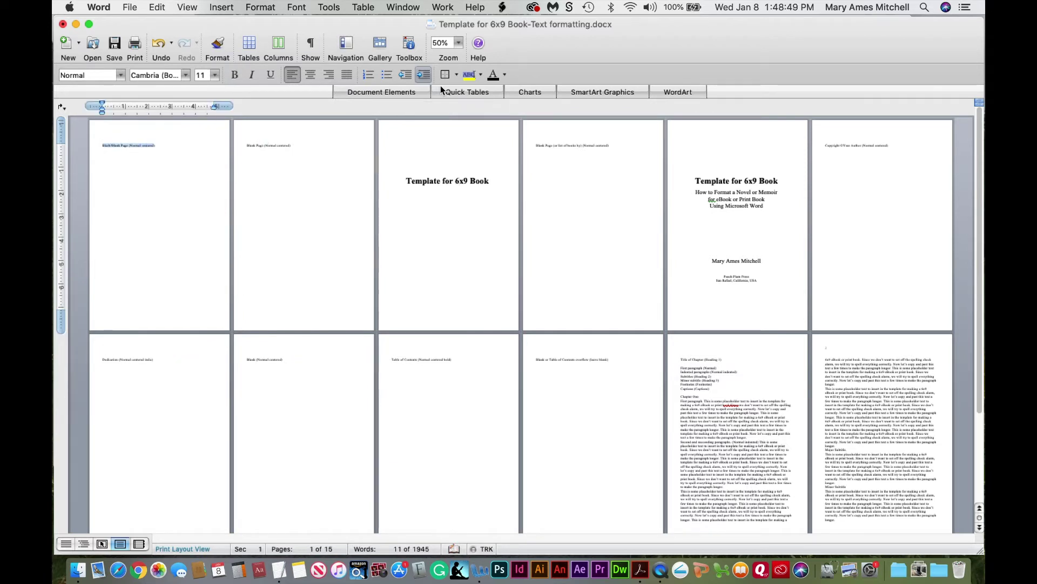
{"action": "left_click", "coordinate": [459, 43]}
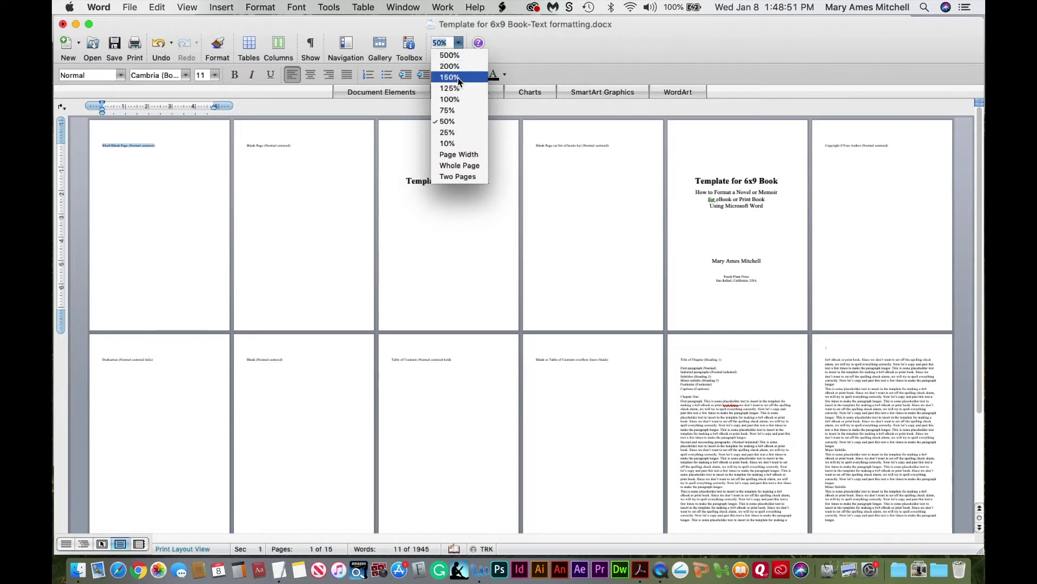
{"action": "left_click", "coordinate": [458, 77]}
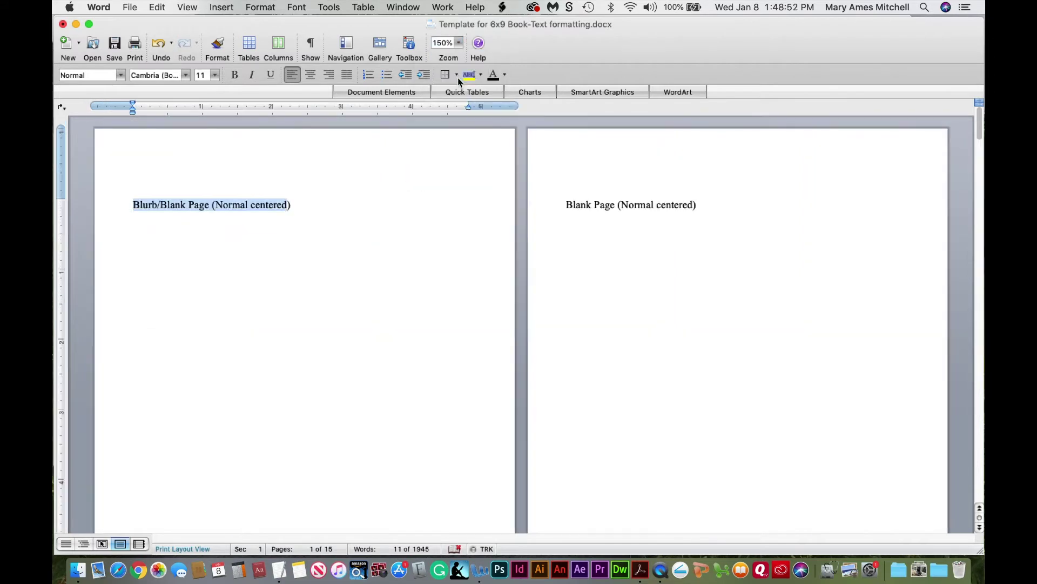
{"action": "left_click", "coordinate": [231, 206]}
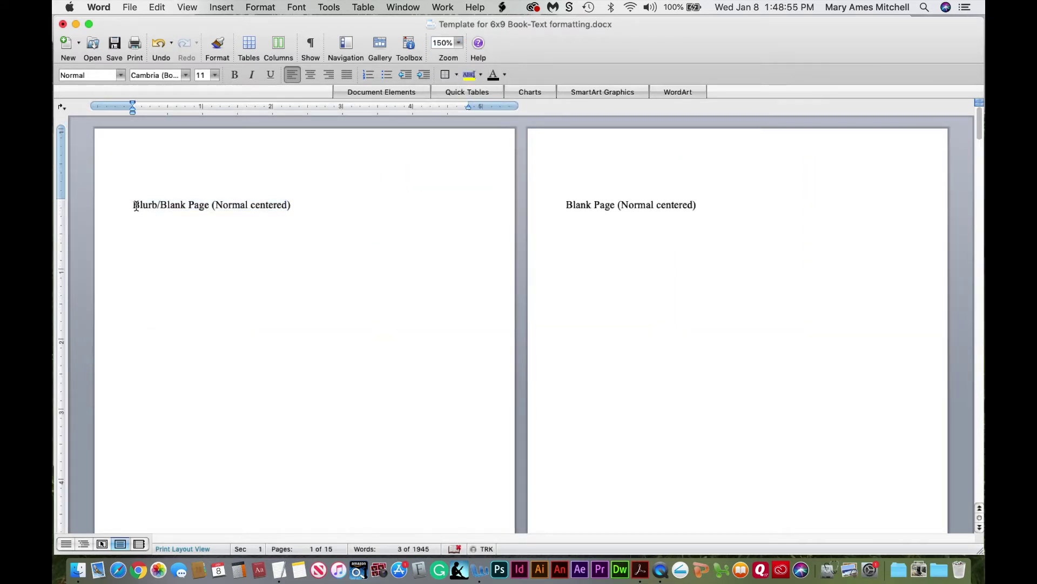
{"action": "left_click_drag", "start_coordinate": [135, 205], "coordinate": [262, 200]}
{"action": "left_click", "coordinate": [233, 209]}
{"action": "left_click", "coordinate": [312, 43]}
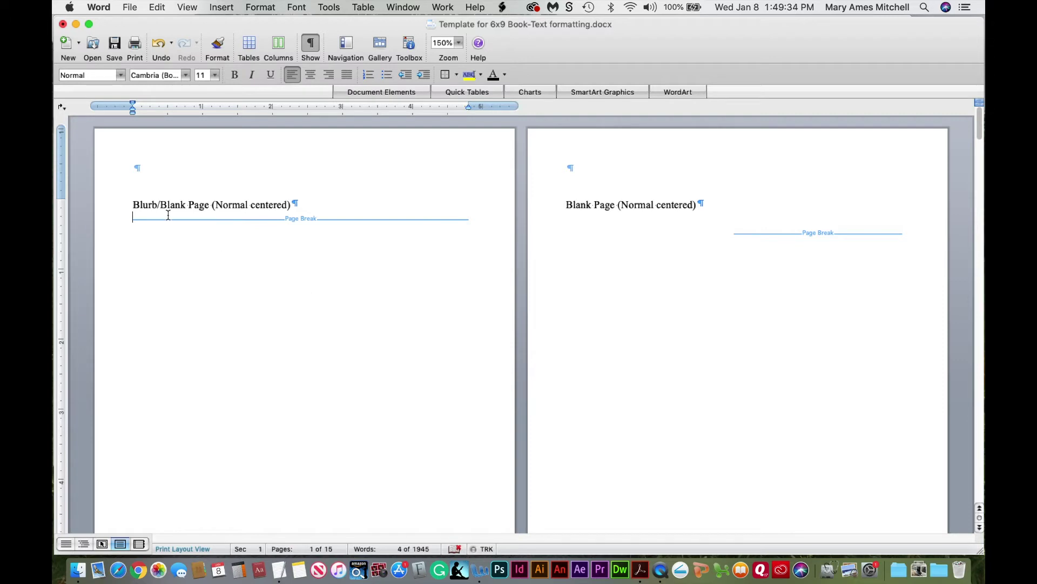
Select the Blurb/Blank Page line and begin a new style from it
{"action": "left_click_drag", "start_coordinate": [133, 204], "coordinate": [293, 206]}
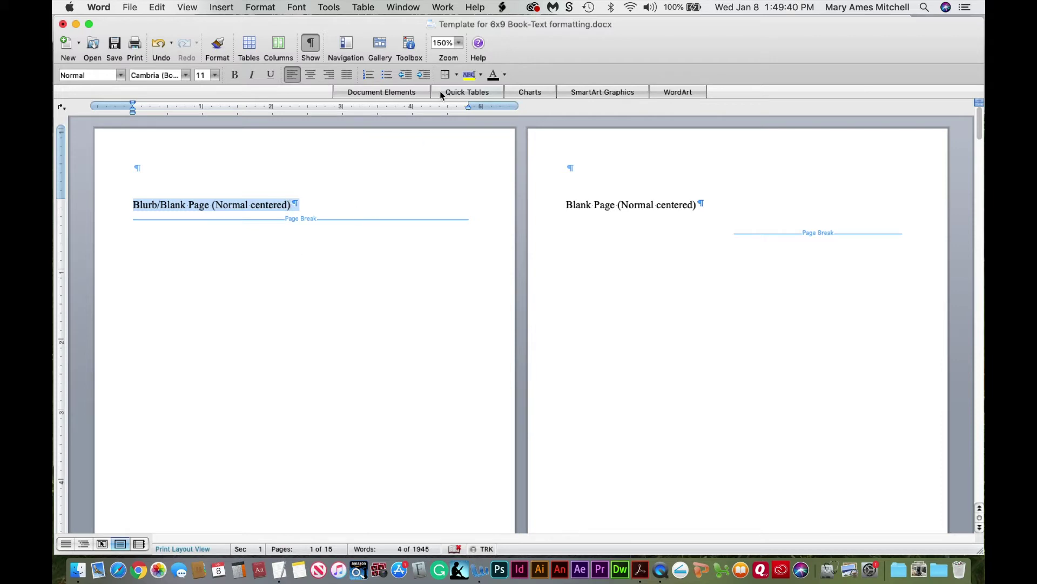
{"action": "left_click", "coordinate": [408, 44]}
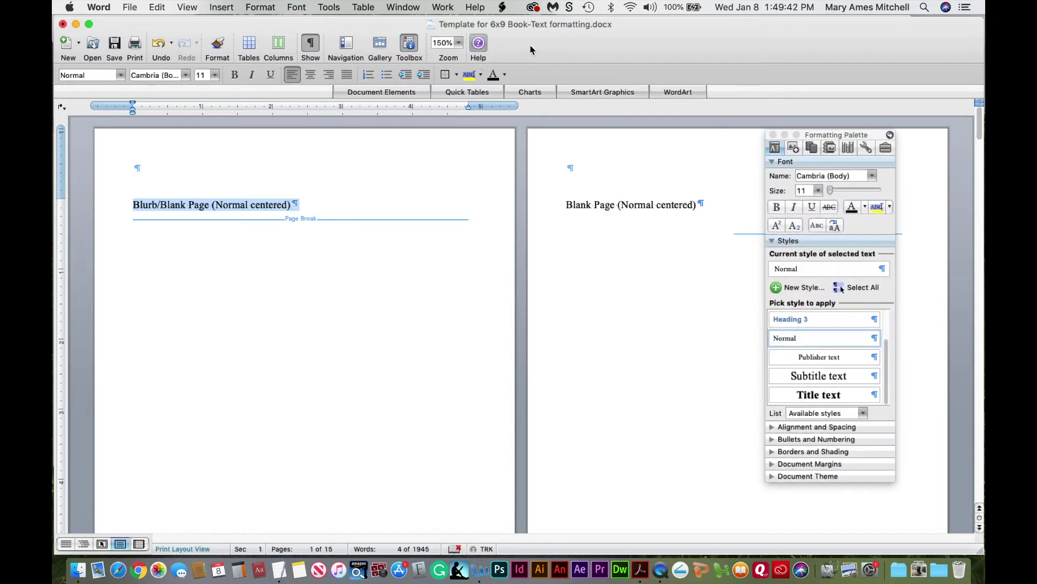
{"action": "left_click", "coordinate": [779, 290]}
Save a 'Normal centered' style, based on Normal, centred with 15 pt space after
{"action": "type", "text": "Normal centered"}
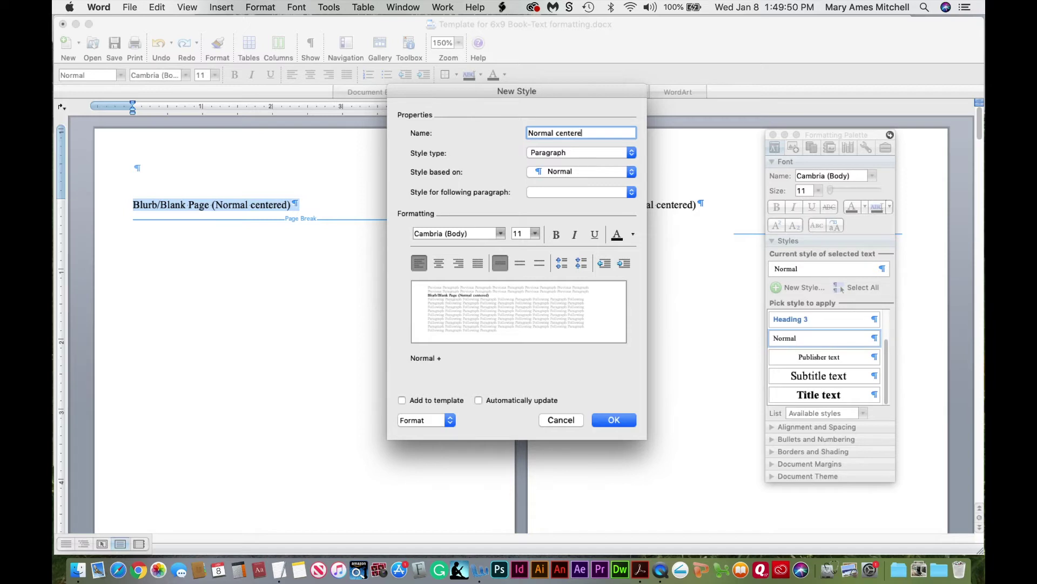
{"action": "left_click", "coordinate": [440, 263]}
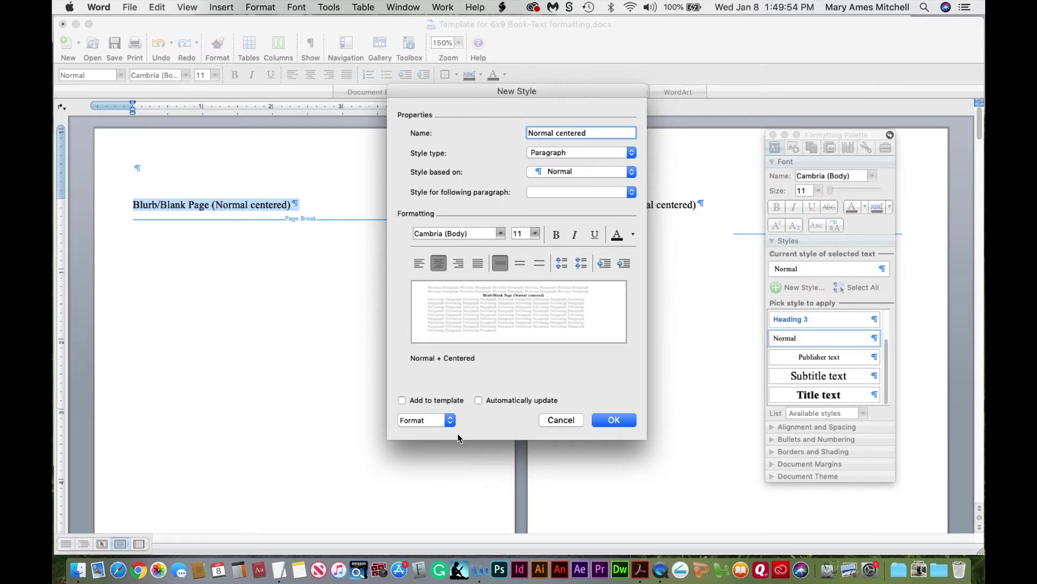
{"action": "left_click", "coordinate": [435, 420]}
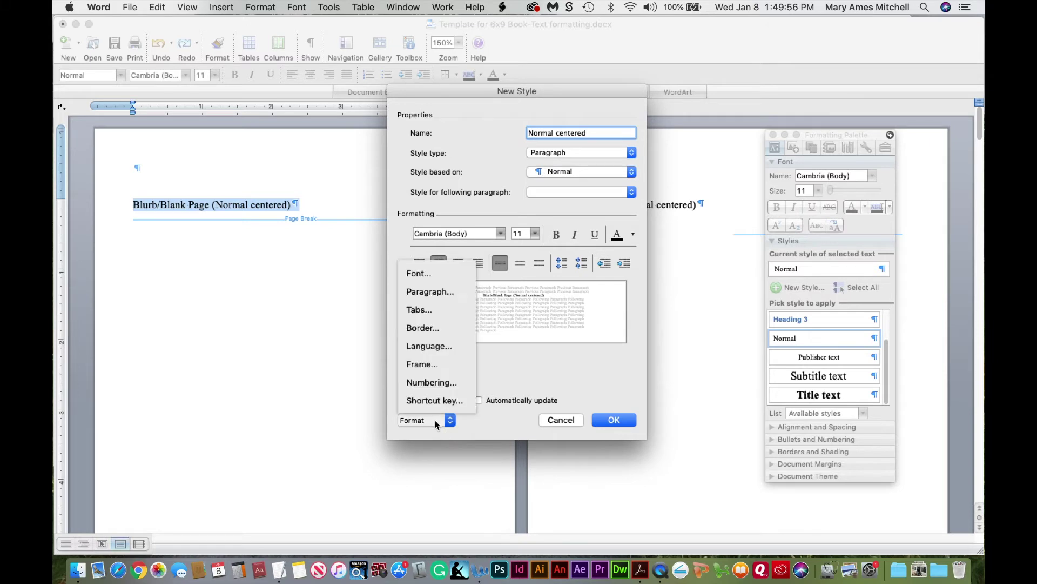
{"action": "left_click", "coordinate": [421, 295]}
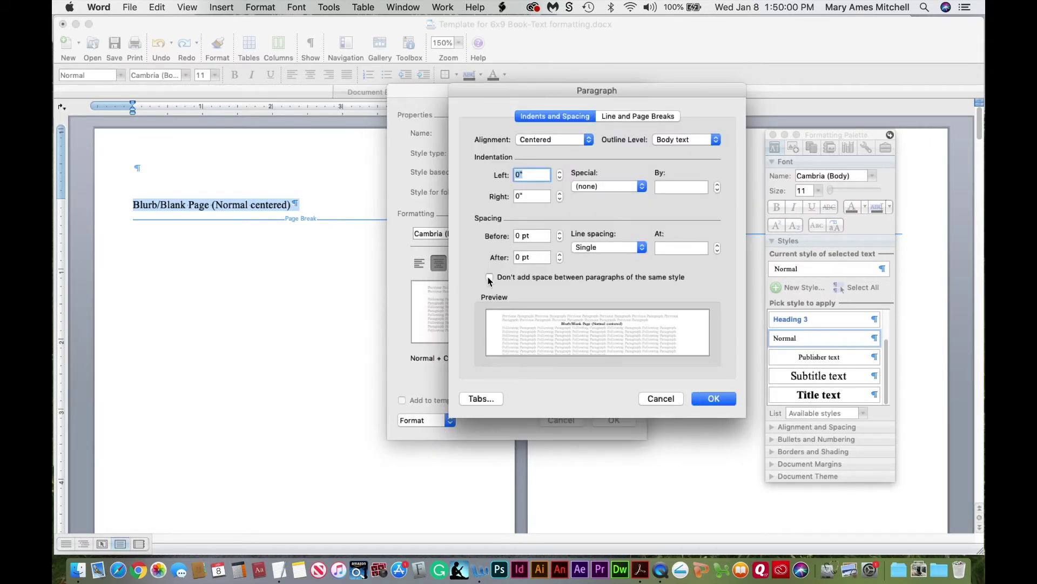
{"action": "double_click", "coordinate": [519, 258]}
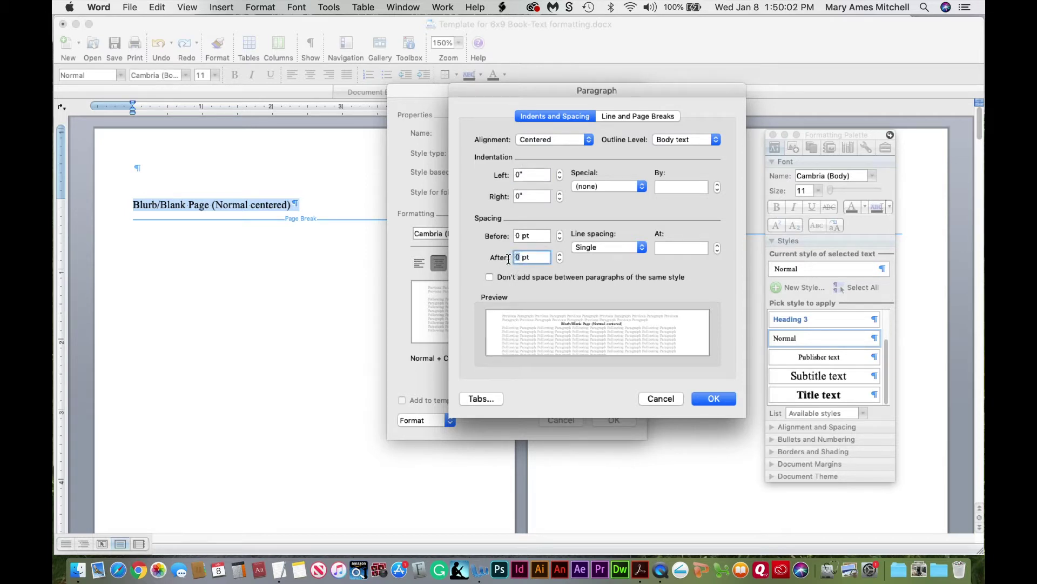
{"action": "type", "text": "15"}
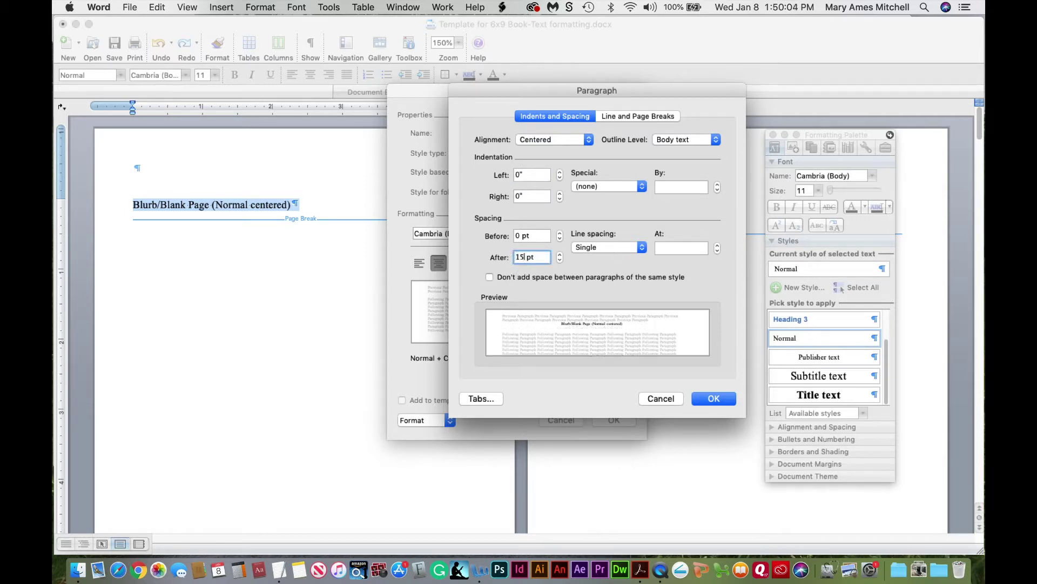
{"action": "left_click", "coordinate": [715, 398]}
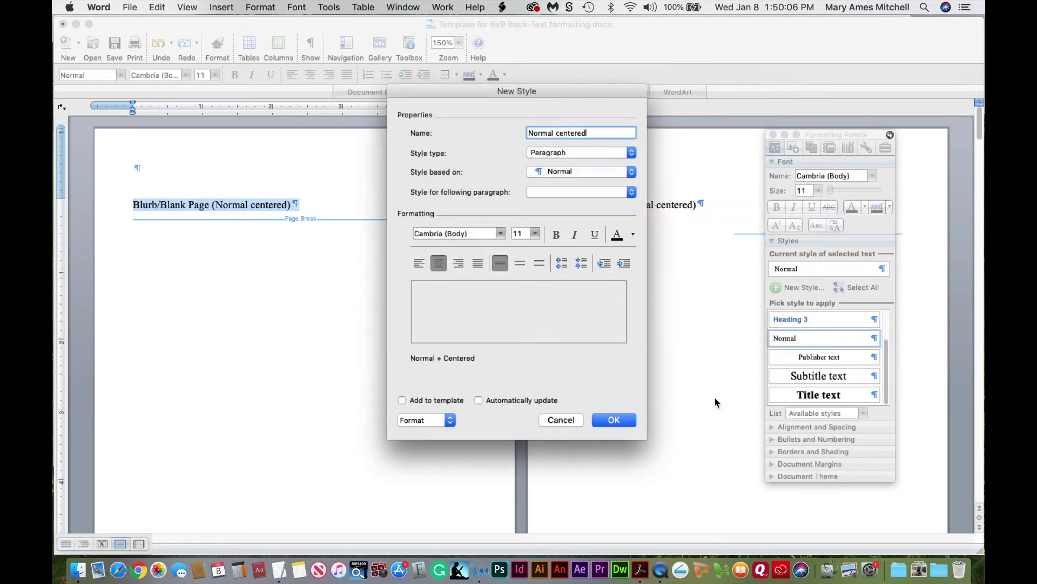
{"action": "left_click", "coordinate": [615, 420]}
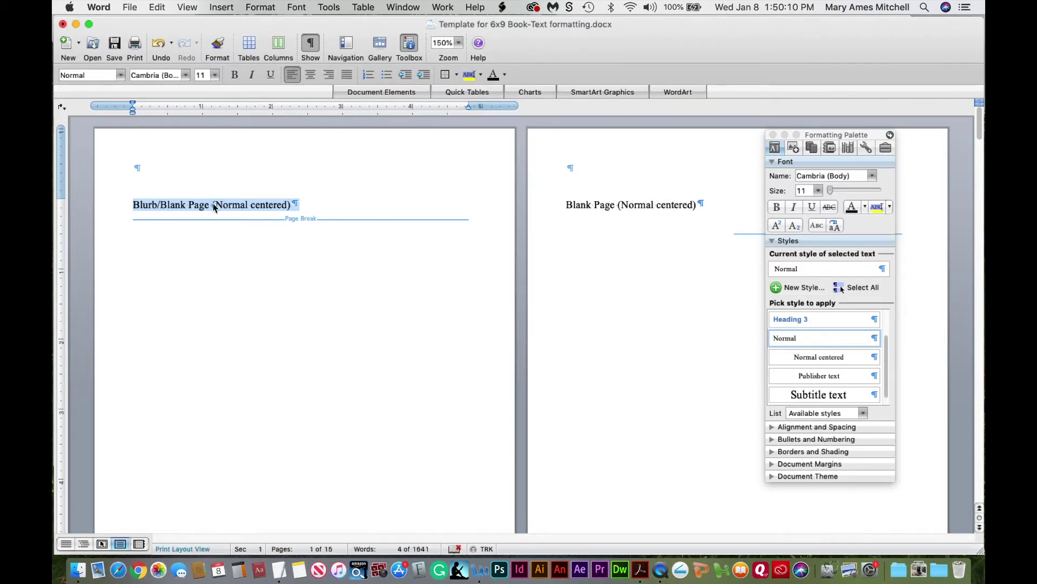
Apply Normal centered to page 1's Blurb/Blank Page line and page 2's Blank Page line
{"action": "left_click", "coordinate": [207, 204]}
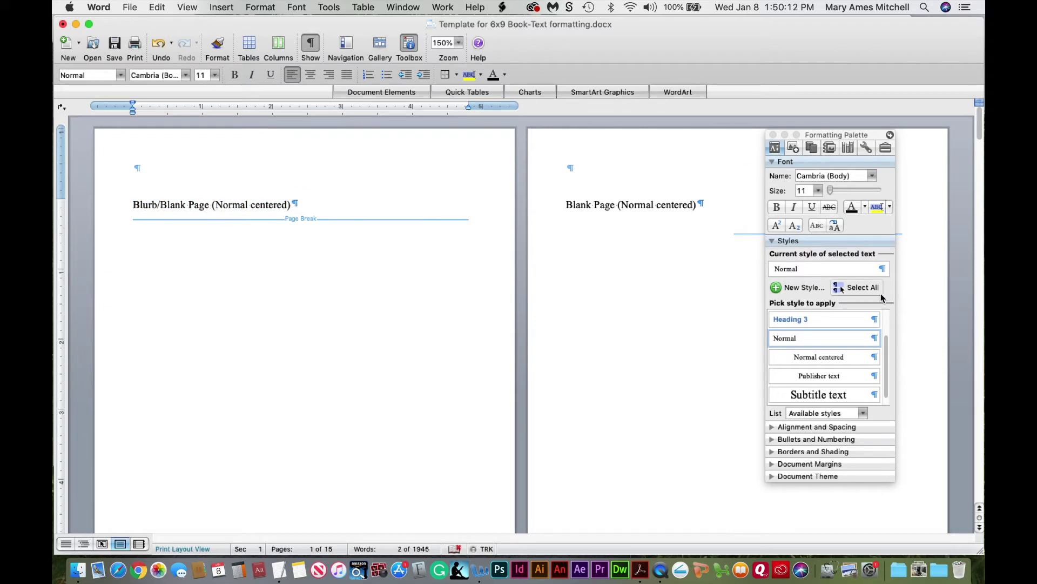
{"action": "left_click", "coordinate": [830, 357]}
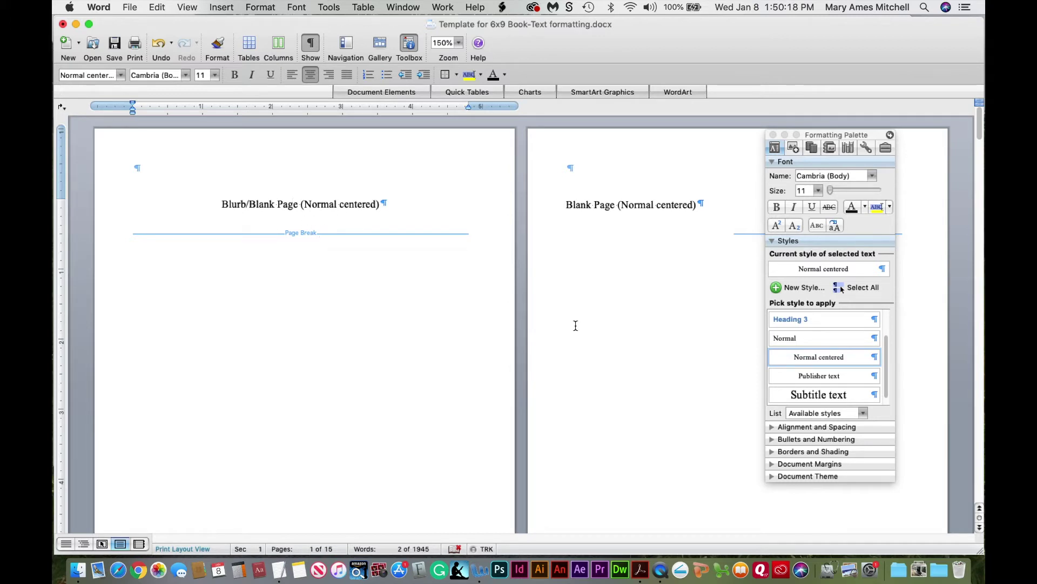
{"action": "left_click", "coordinate": [635, 209]}
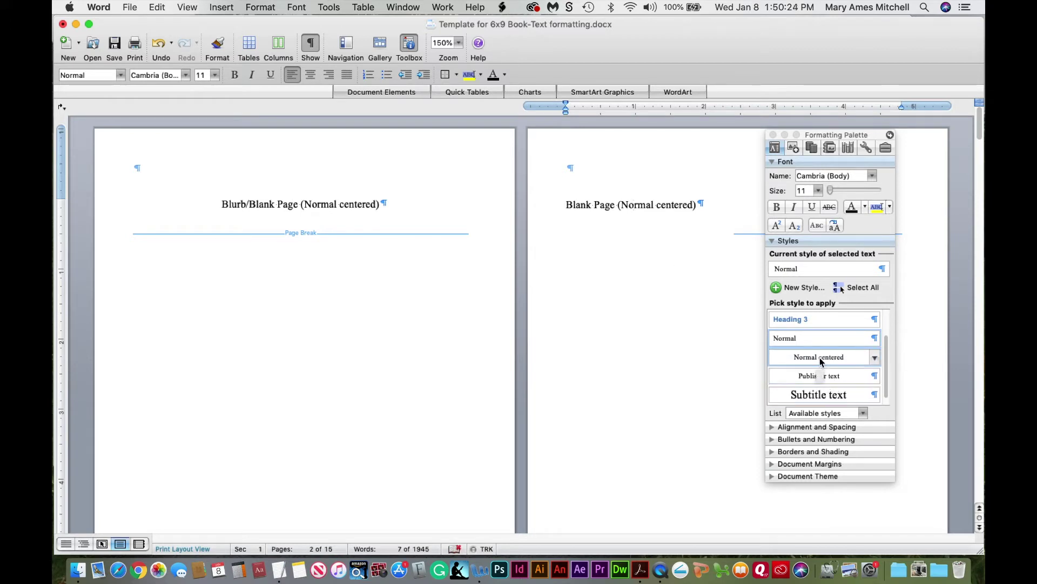
{"action": "left_click", "coordinate": [819, 358]}
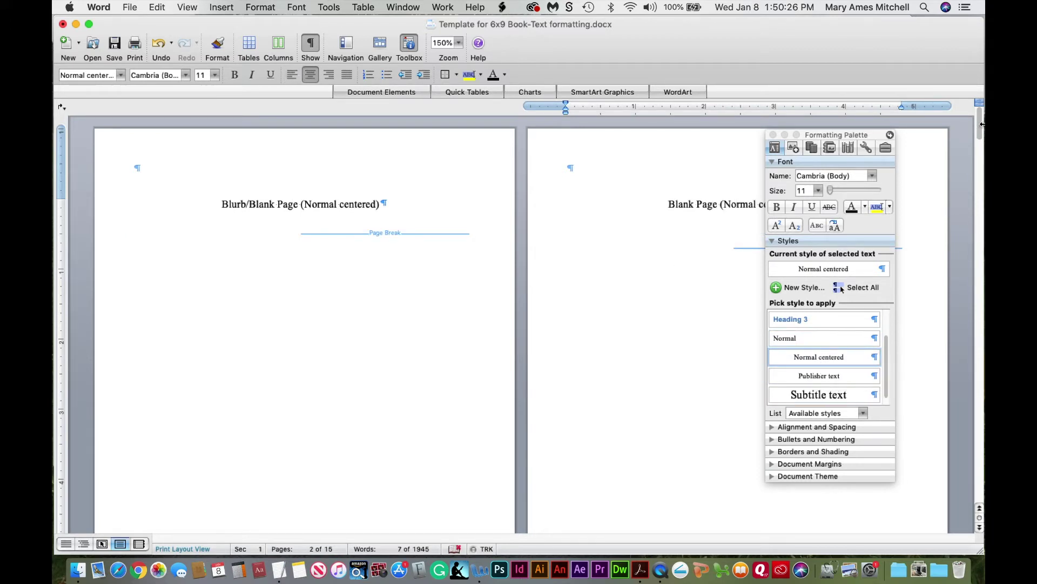
{"action": "left_click_drag", "start_coordinate": [982, 126], "coordinate": [981, 200]}
At 50% zoom, apply Normal centered to page 4's line and page 6's copyright line
{"action": "left_click", "coordinate": [459, 44]}
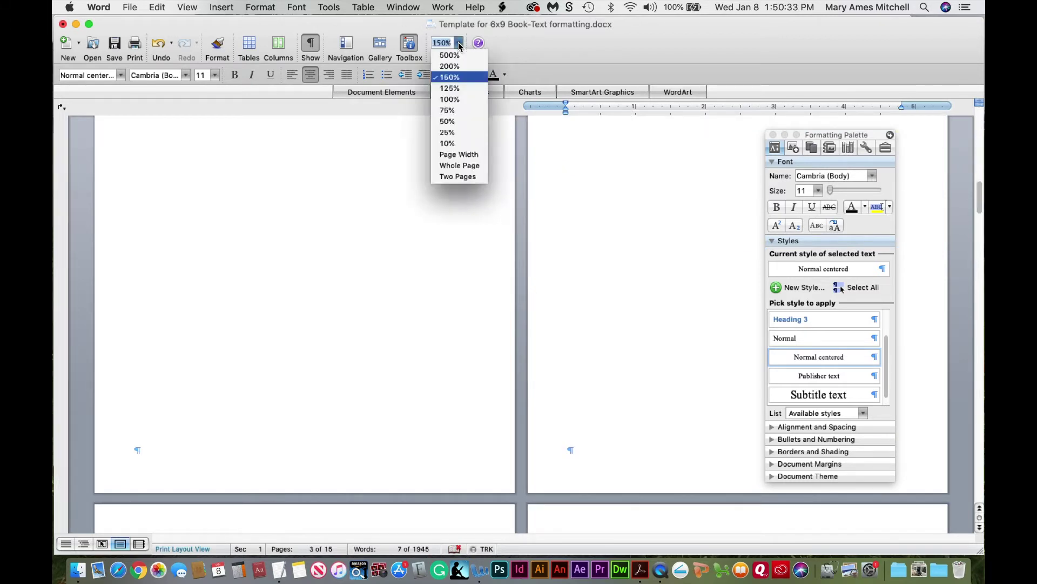
{"action": "left_click", "coordinate": [458, 123]}
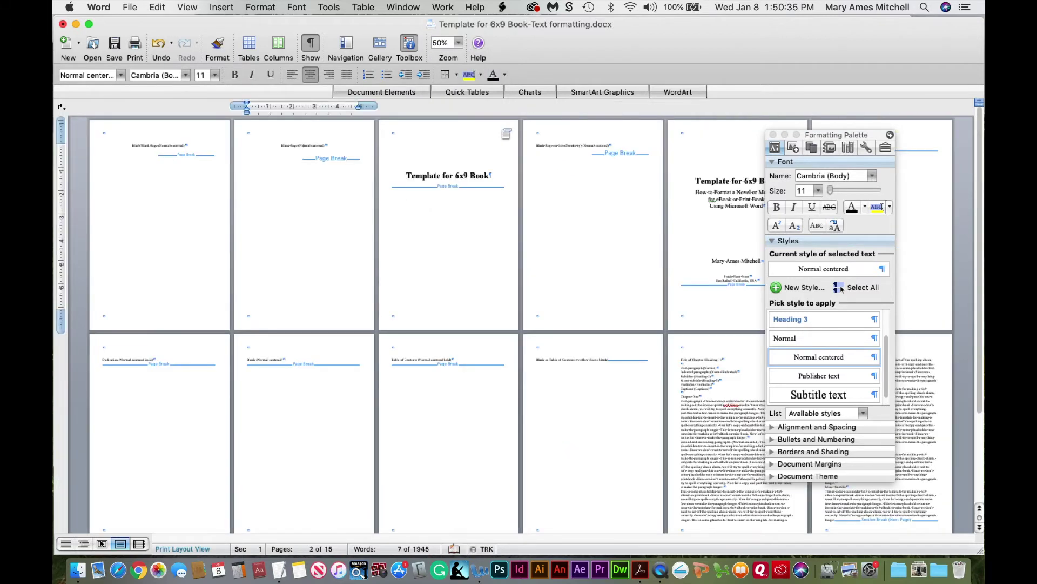
{"action": "left_click", "coordinate": [553, 145]}
{"action": "left_click", "coordinate": [824, 360]}
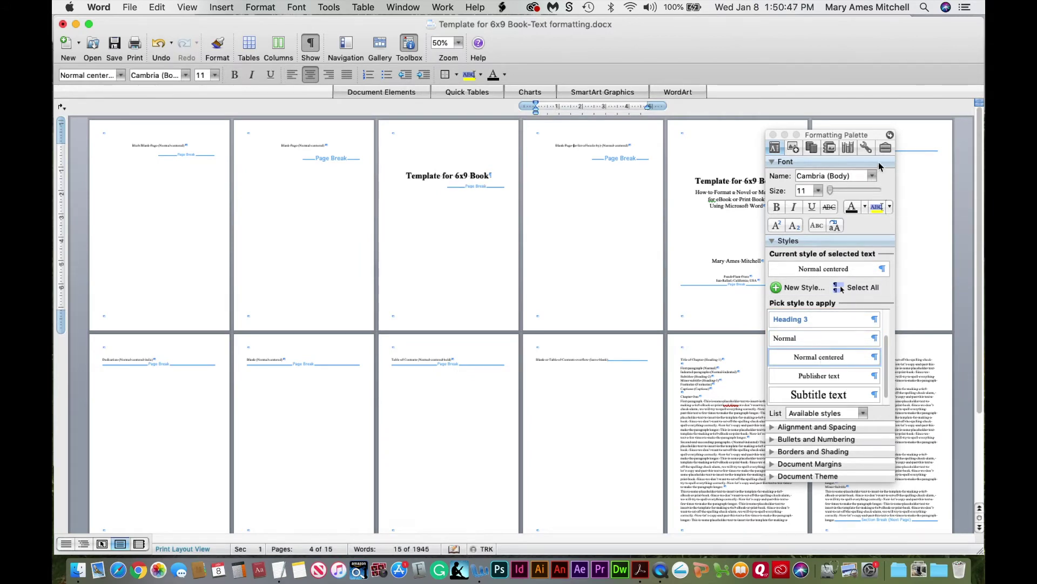
{"action": "left_click_drag", "start_coordinate": [876, 139], "coordinate": [550, 134]}
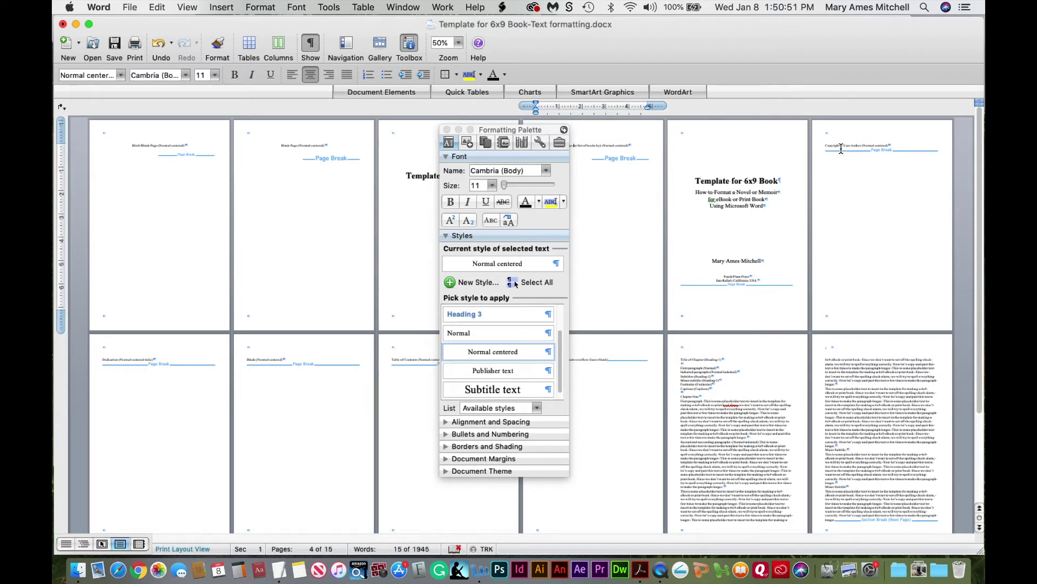
{"action": "left_click", "coordinate": [836, 144]}
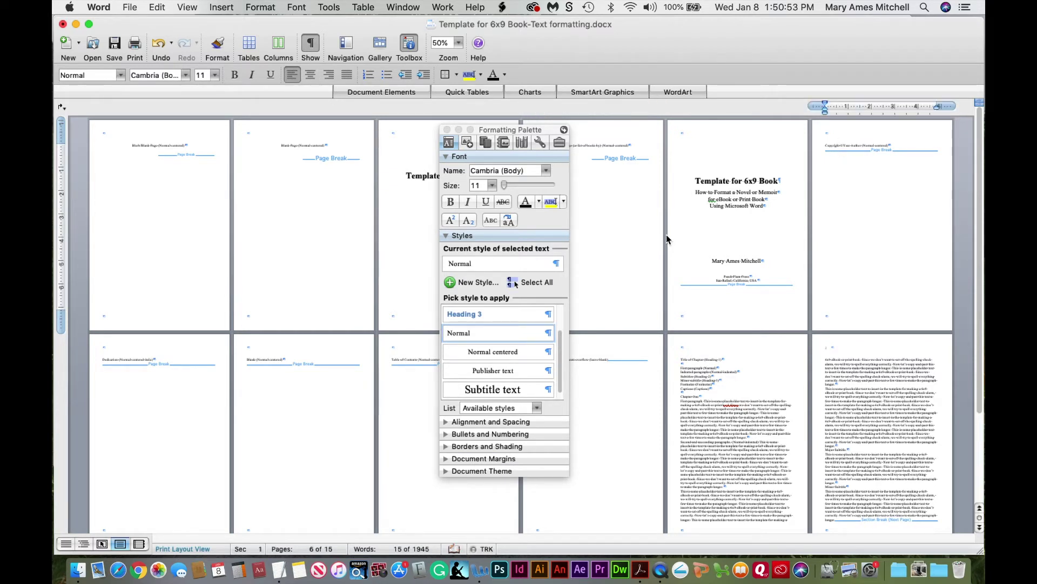
{"action": "left_click", "coordinate": [492, 352]}
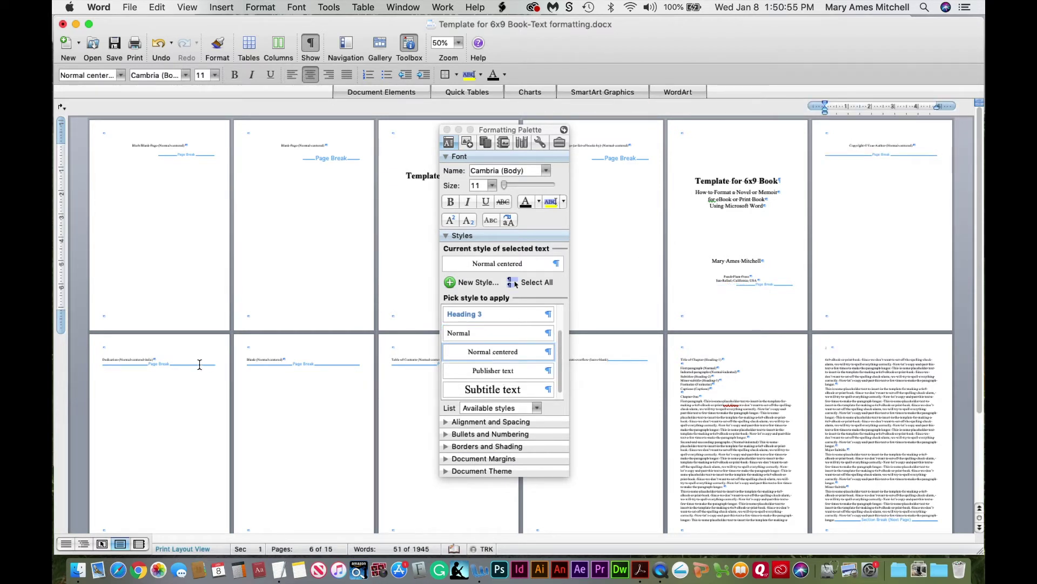
Centre the Dedication, page 8 Blank, Table of Contents and page 10 lines with Normal centered
{"action": "left_click", "coordinate": [137, 359]}
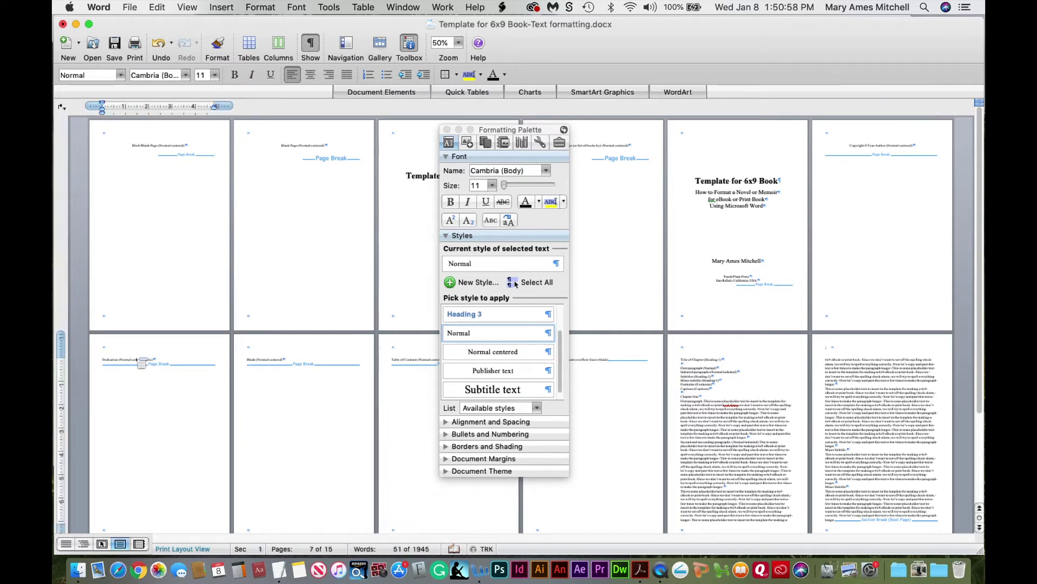
{"action": "left_click", "coordinate": [500, 354]}
{"action": "left_click", "coordinate": [499, 354]}
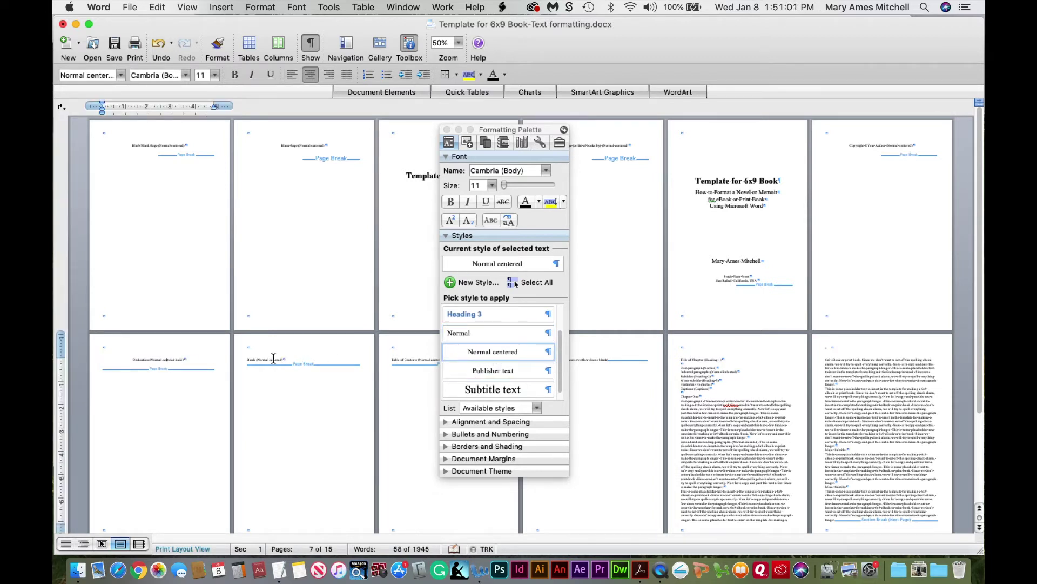
{"action": "left_click", "coordinate": [274, 358]}
{"action": "left_click", "coordinate": [493, 352]}
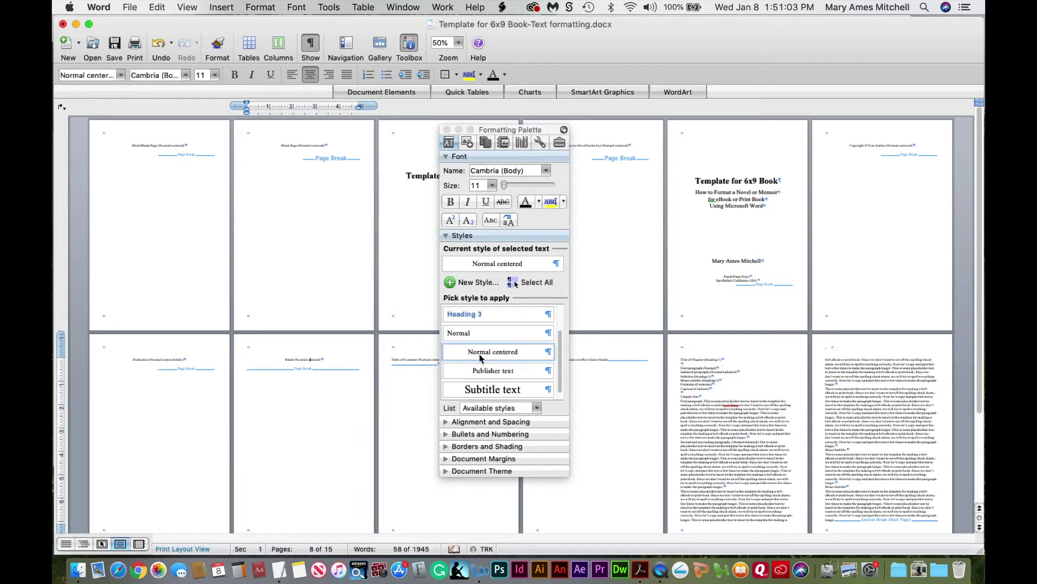
{"action": "left_click", "coordinate": [409, 360]}
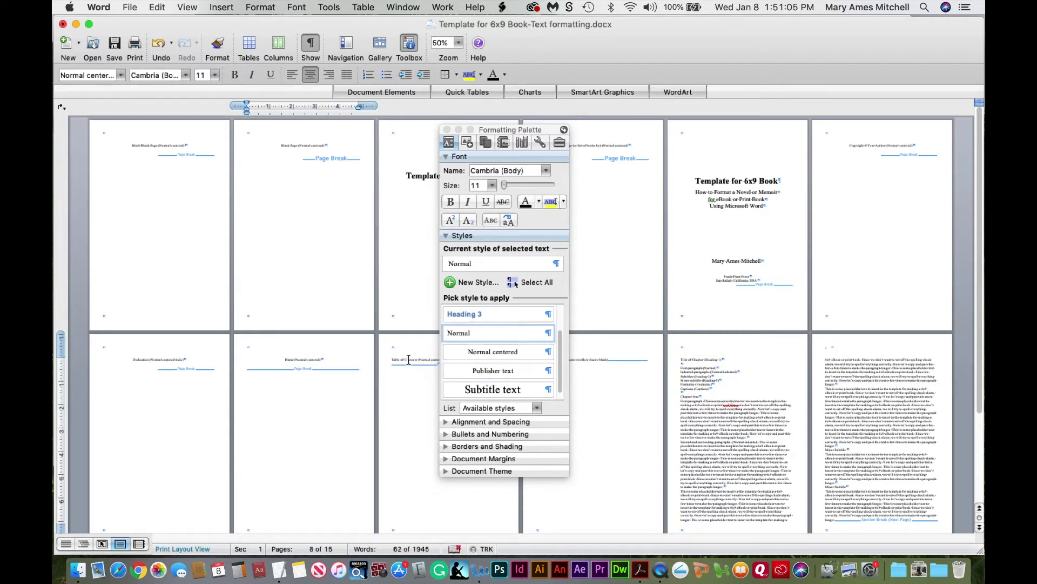
{"action": "left_click", "coordinate": [523, 353]}
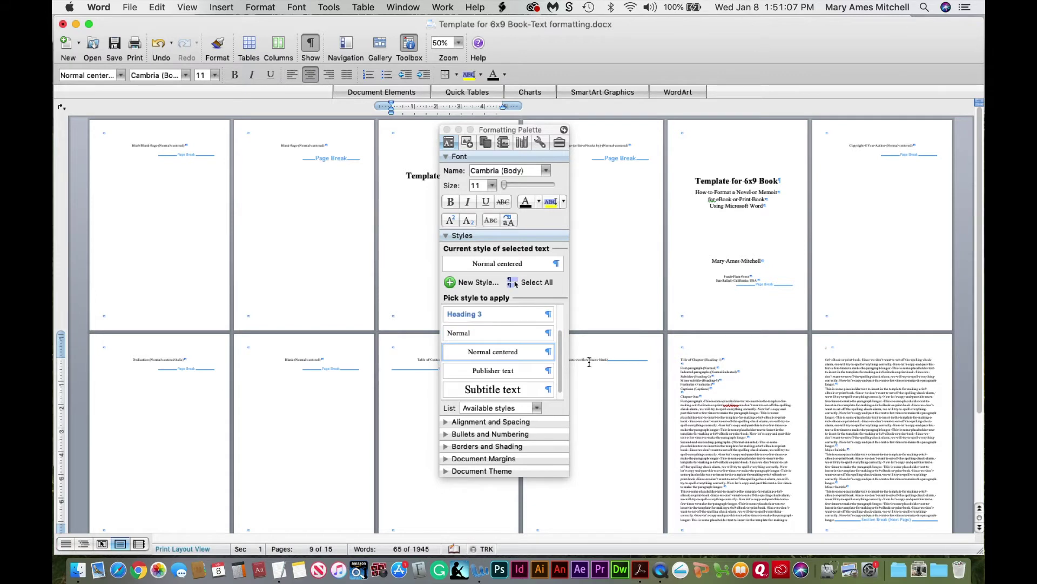
{"action": "left_click", "coordinate": [589, 361]}
{"action": "left_click", "coordinate": [523, 352]}
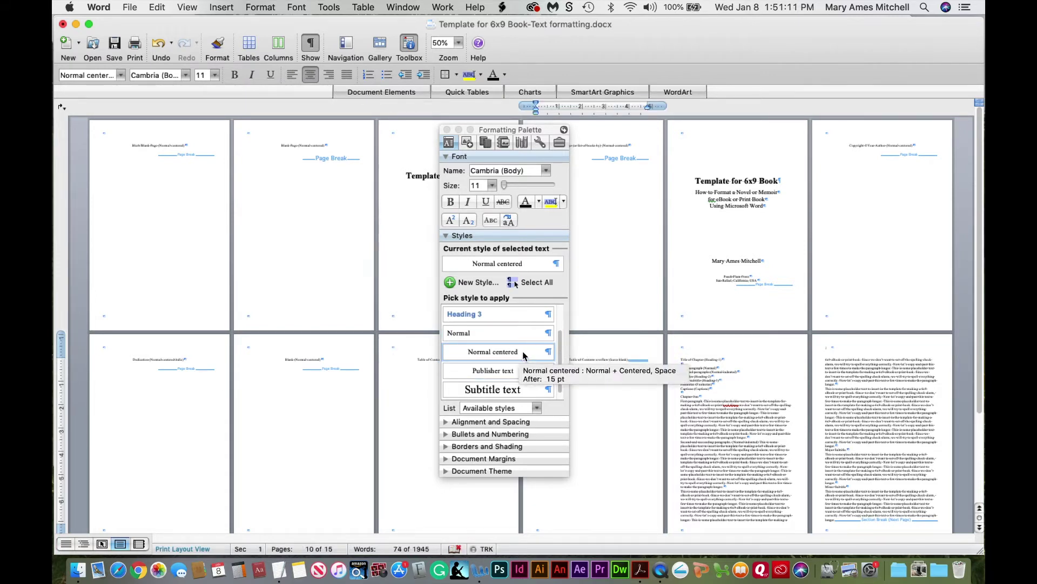
{"action": "left_click_drag", "start_coordinate": [550, 131], "coordinate": [444, 292]}
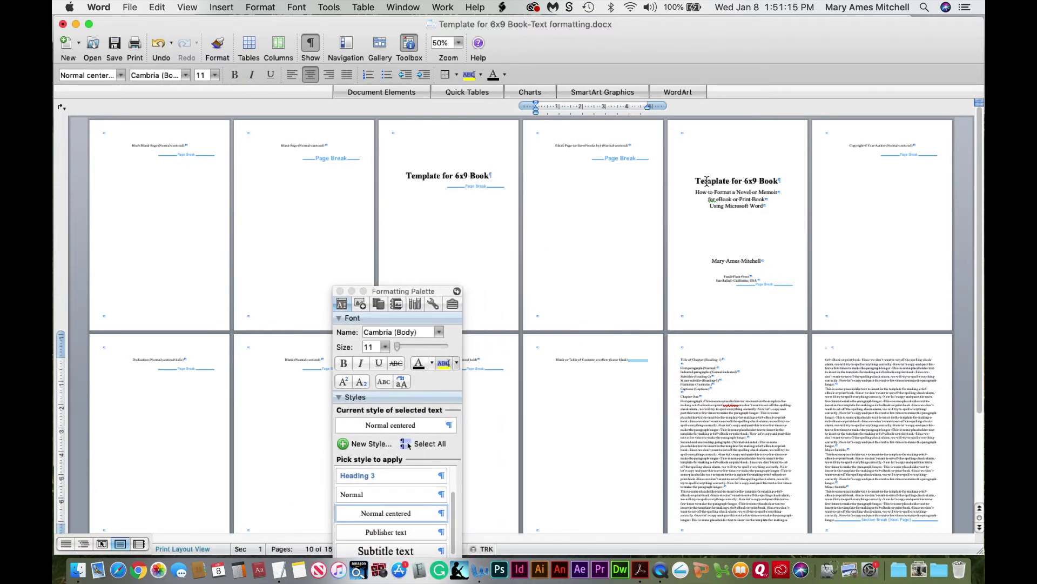
{"action": "left_click_drag", "start_coordinate": [866, 145], "coordinate": [899, 146]}
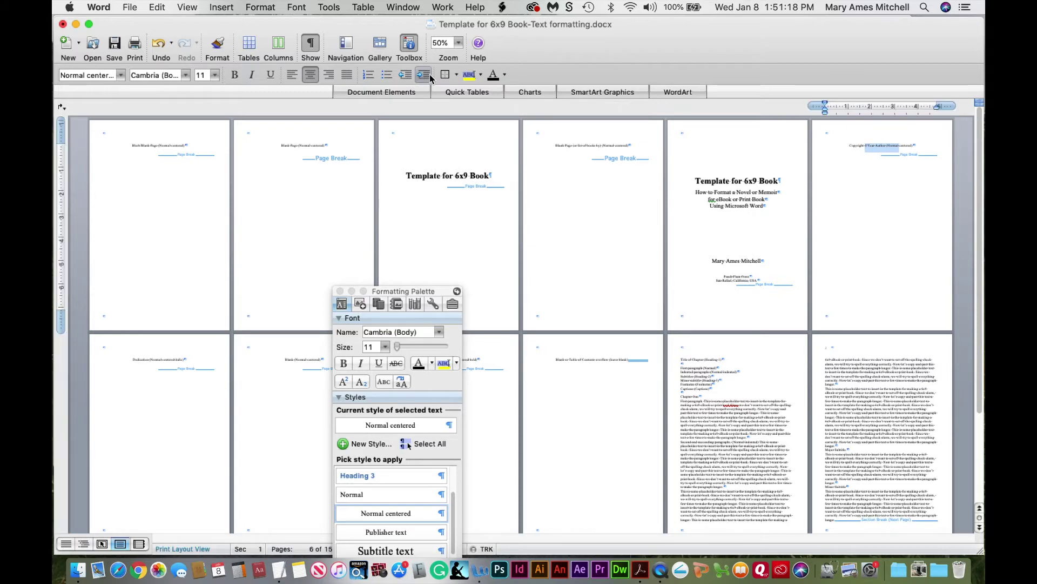
Zoom back to 150% and replace 'Year' in the copyright line with 2020
{"action": "left_click", "coordinate": [458, 43]}
{"action": "left_click", "coordinate": [459, 81]}
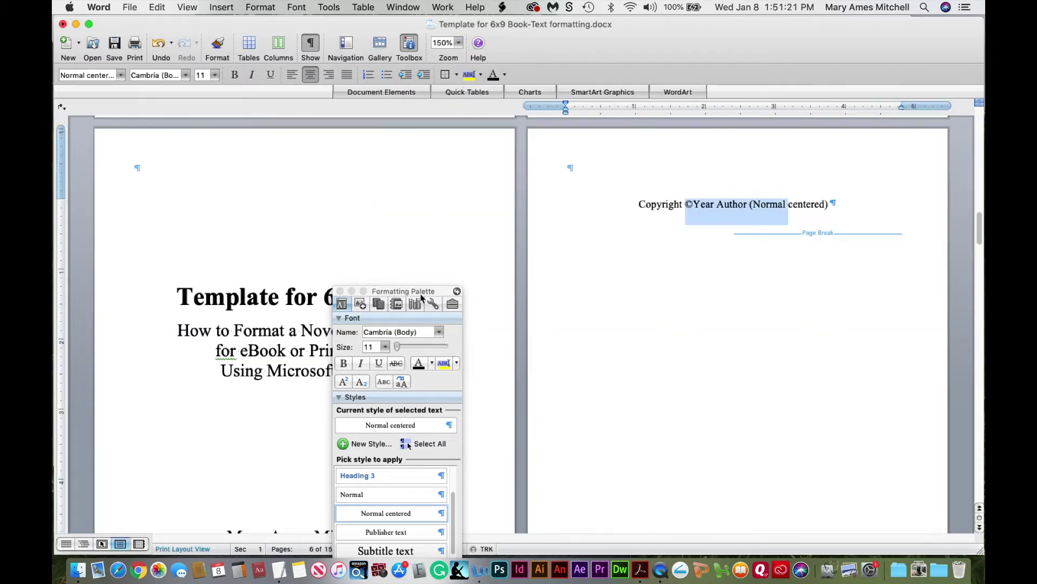
{"action": "left_click_drag", "start_coordinate": [391, 294], "coordinate": [337, 108]}
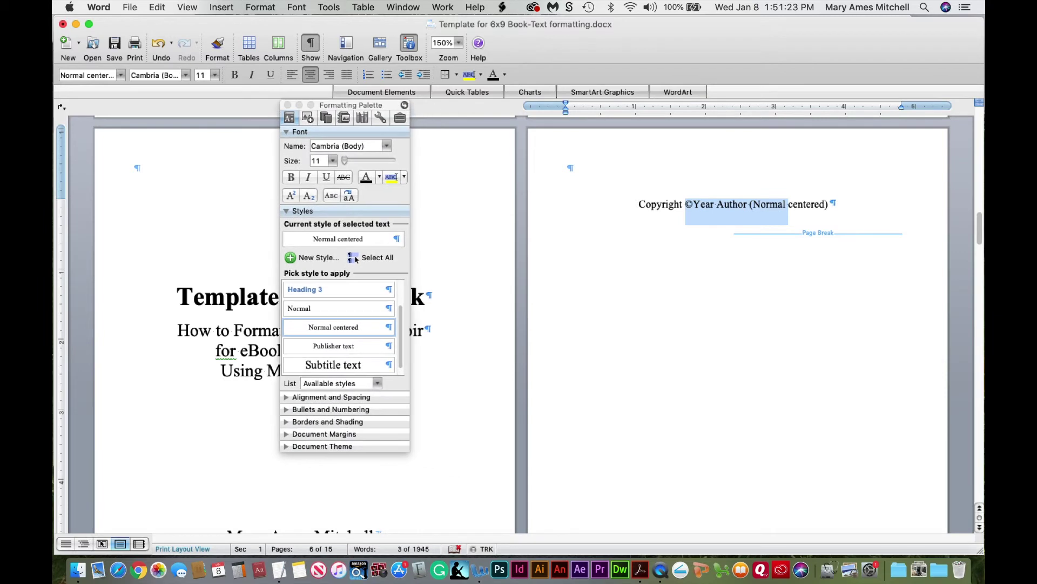
{"action": "left_click", "coordinate": [830, 203]}
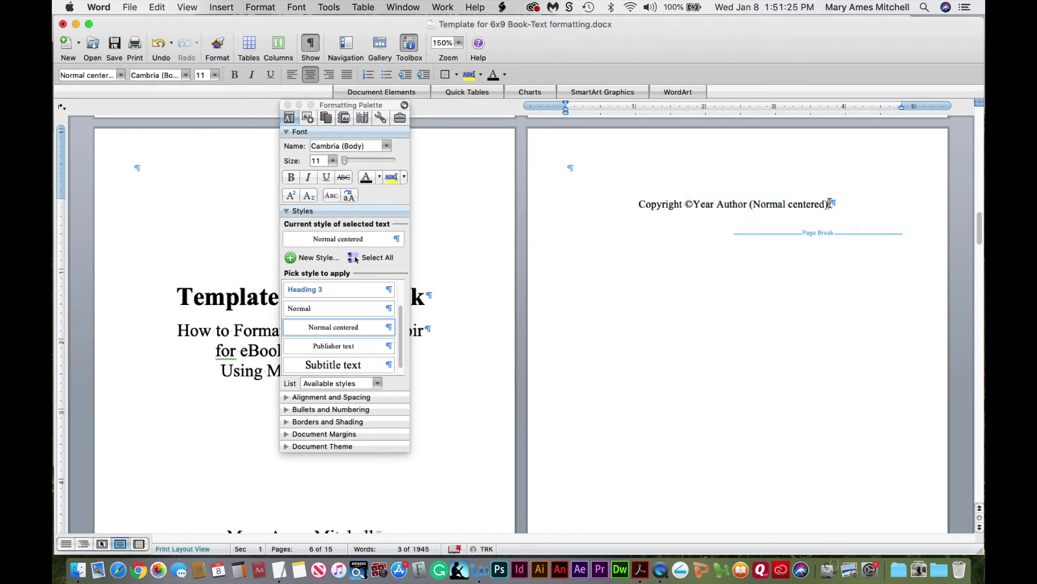
{"action": "left_click_drag", "start_coordinate": [694, 206], "coordinate": [714, 205]}
{"action": "type", "text": "2020"}
Replace 'Author' with the author's name, delete the style label, and add a blank line below
{"action": "double_click", "coordinate": [735, 204]}
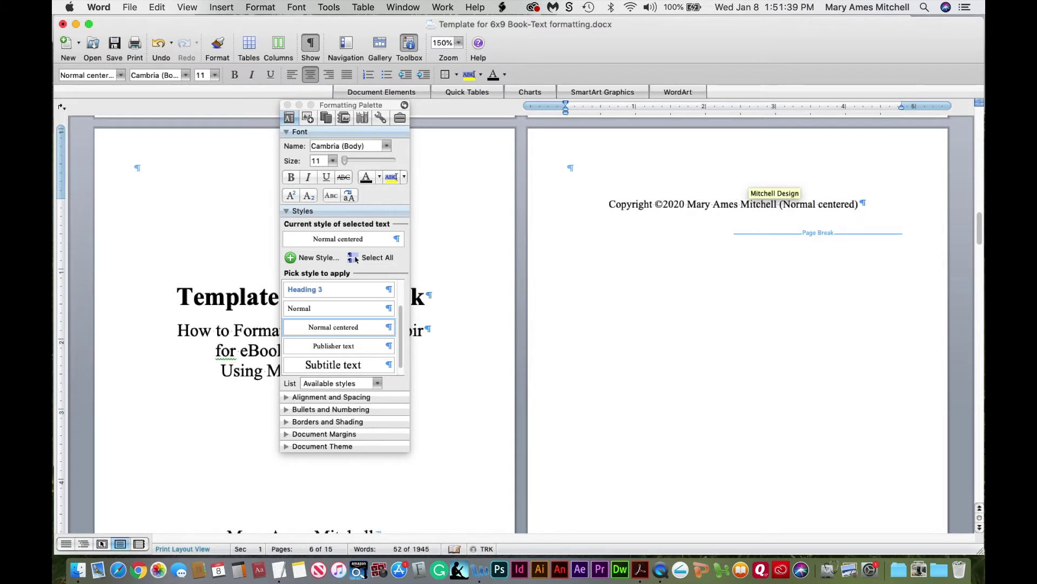
{"action": "left_click", "coordinate": [860, 204]}
{"action": "key", "text": "BackSpace"}
{"action": "key", "text": "BackSpace"}
{"action": "key", "text": "BackSpace"}
{"action": "key", "text": "BackSpace"}
{"action": "key", "text": "BackSpace"}
{"action": "key", "text": "BackSpace"}
{"action": "key", "text": "BackSpace"}
{"action": "key", "text": "BackSpace"}
{"action": "key", "text": "BackSpace"}
{"action": "key", "text": "BackSpace"}
{"action": "key", "text": "BackSpace"}
{"action": "key", "text": "BackSpace"}
{"action": "key", "text": "BackSpace"}
{"action": "key", "text": "BackSpace"}
{"action": "key", "text": "BackSpace"}
{"action": "key", "text": "BackSpace"}
{"action": "key", "text": "BackSpace"}
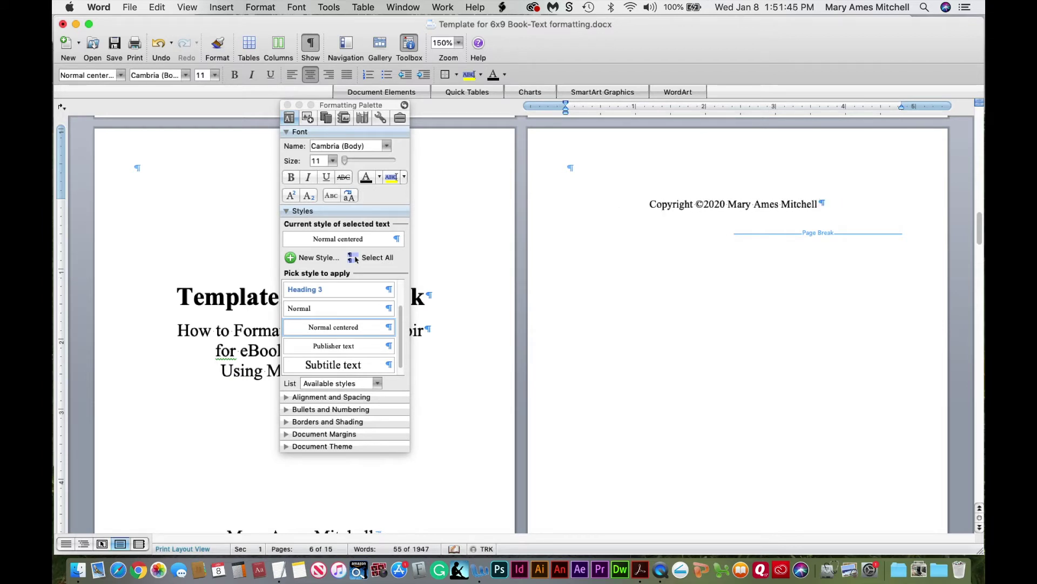
{"action": "key", "text": "Return"}
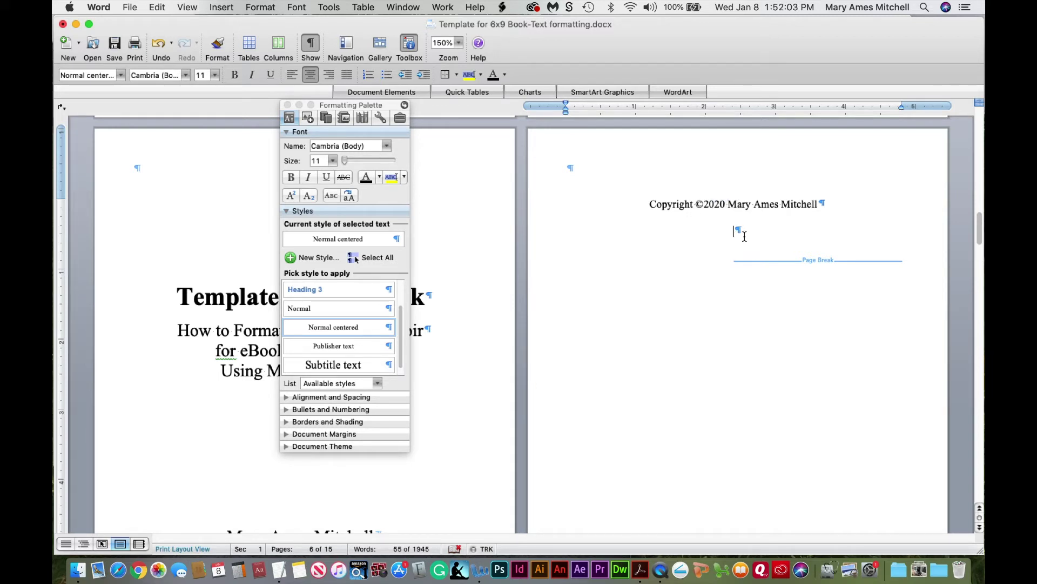
Finish the rights sentence ending 'All wrongs avenged.' and add a 'Library of Congress Control Number' line
{"action": "type", "text": "All rights reserved, in"}
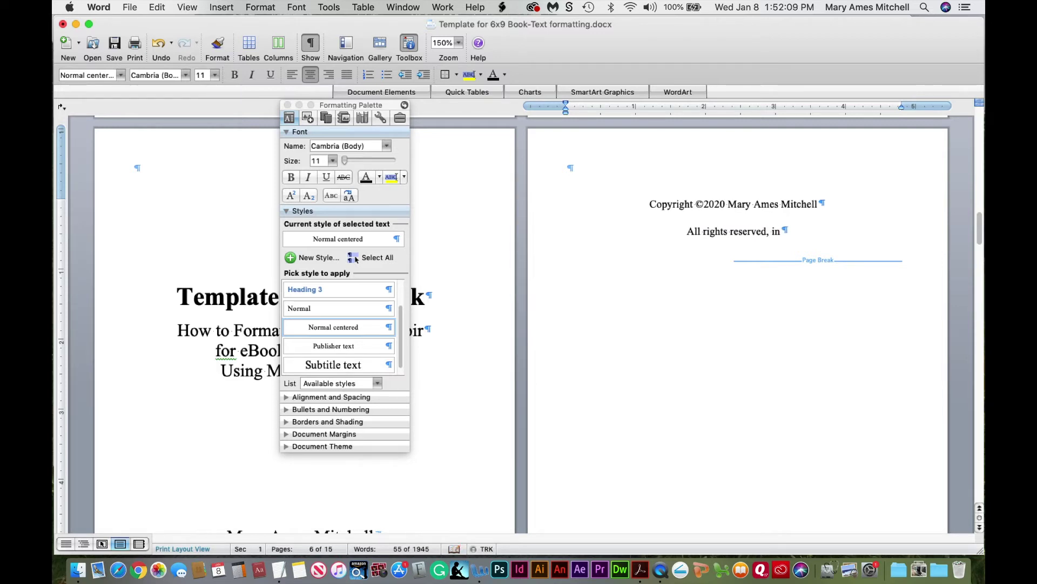
{"action": "type", "text": "cluding the right "}
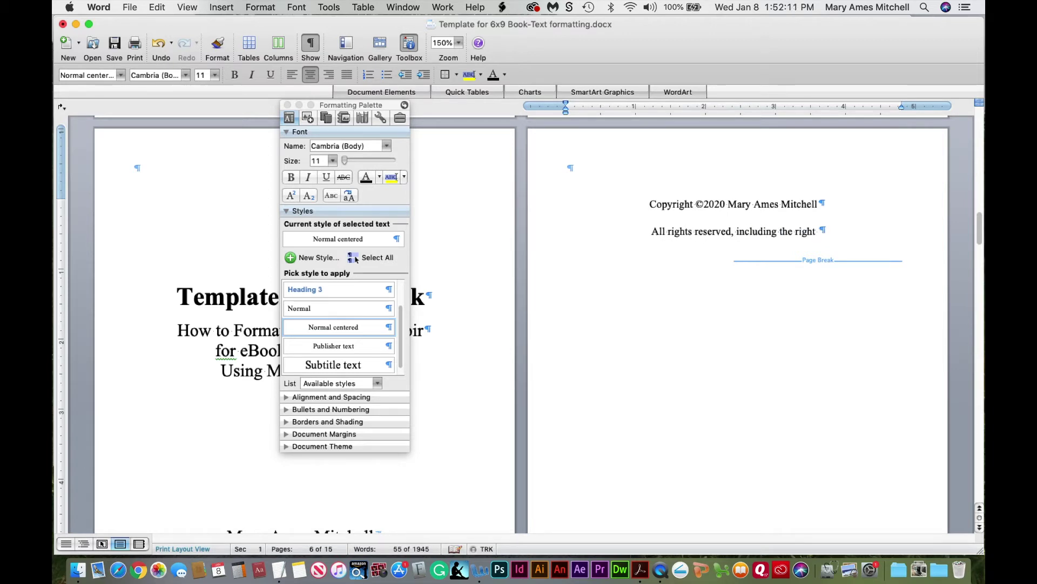
{"action": "type", "text": "of reprodu"}
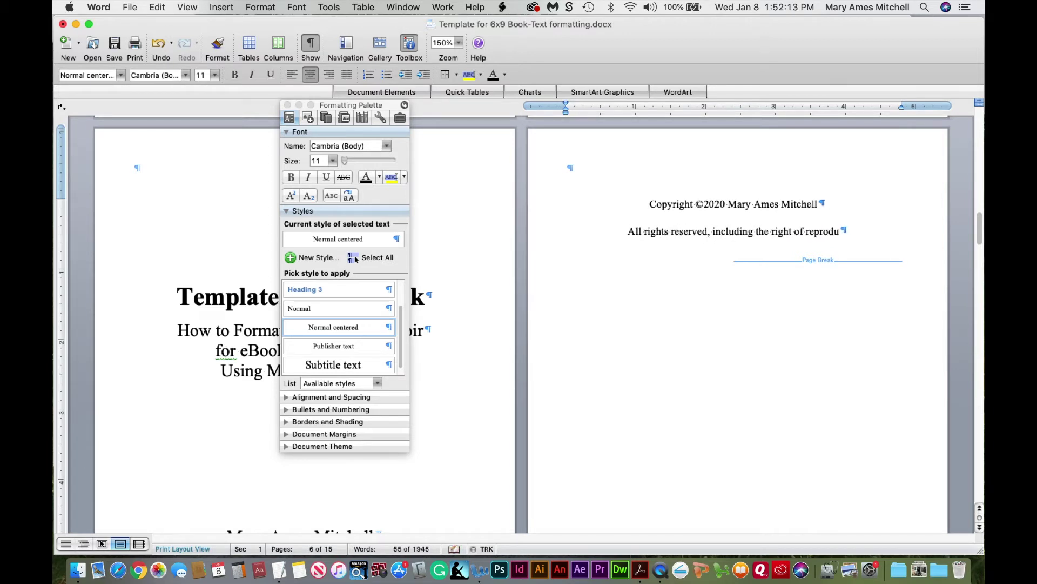
{"action": "type", "text": "ction in whole "}
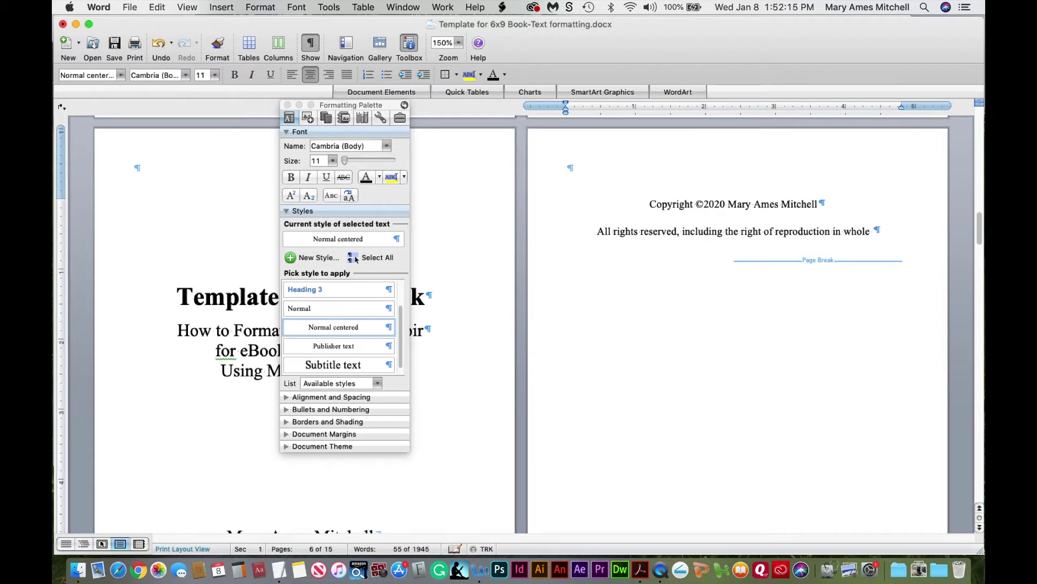
{"action": "type", "text": "or in part i"}
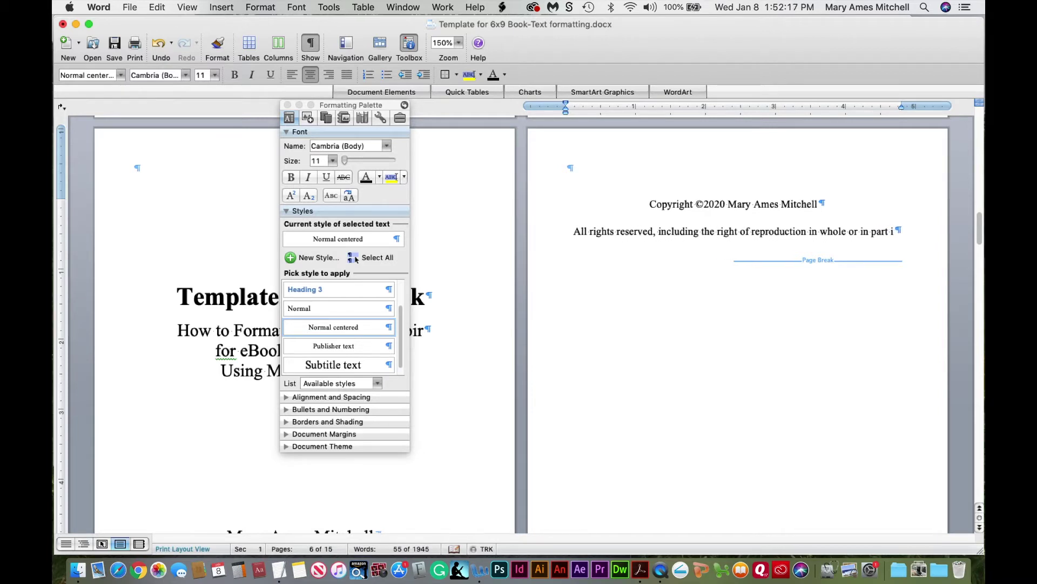
{"action": "type", "text": "n any form."}
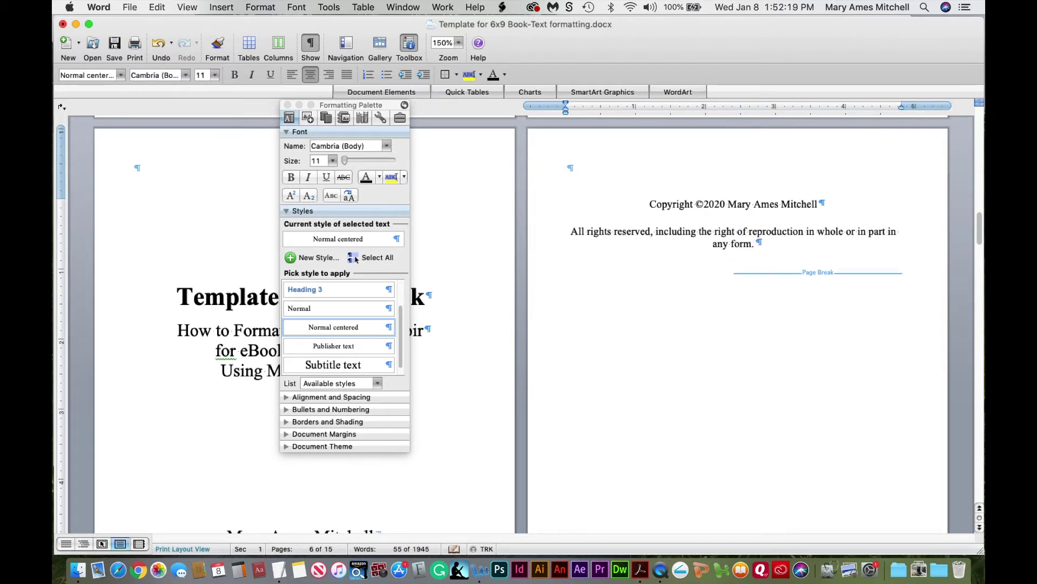
{"action": "type", "text": " All wrongs"}
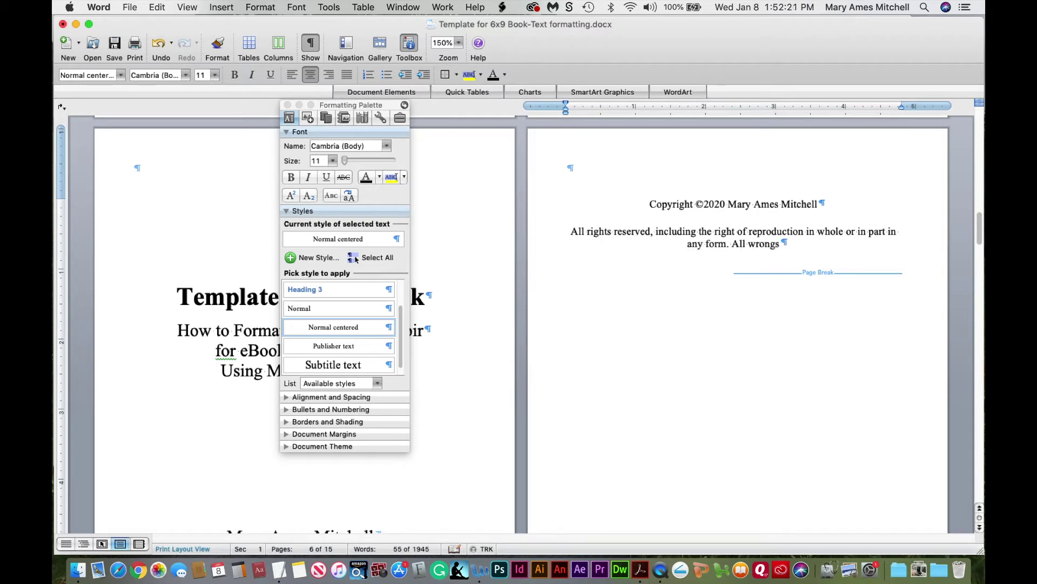
{"action": "type", "text": " avenged."}
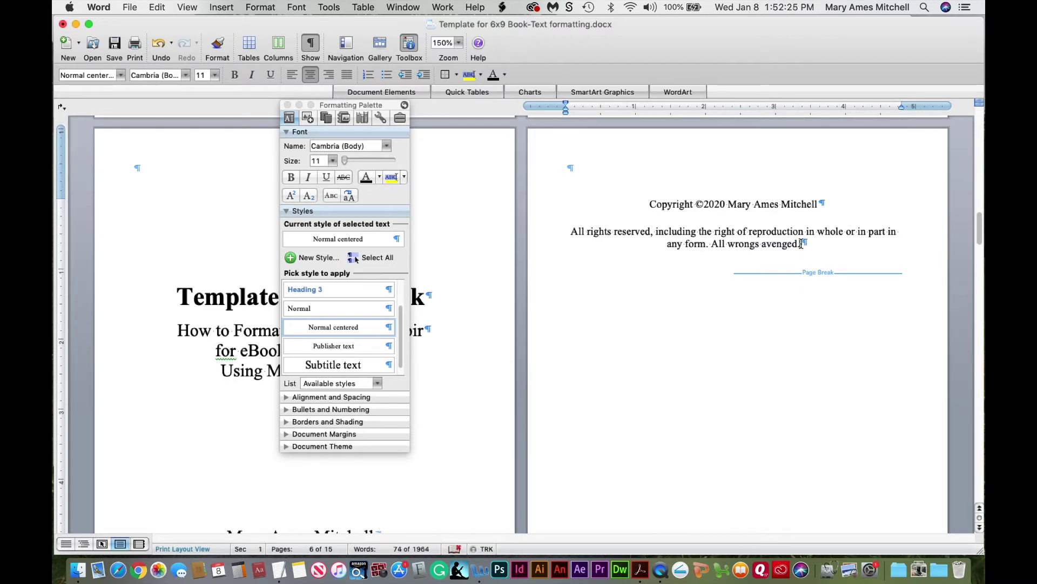
{"action": "key", "text": "Return"}
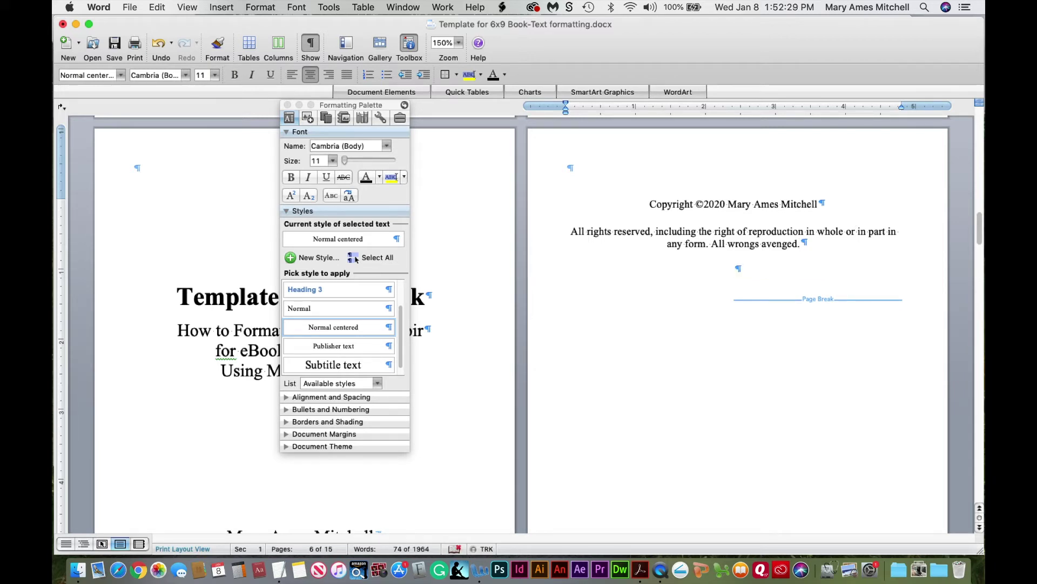
{"action": "type", "text": "Library of Congress "}
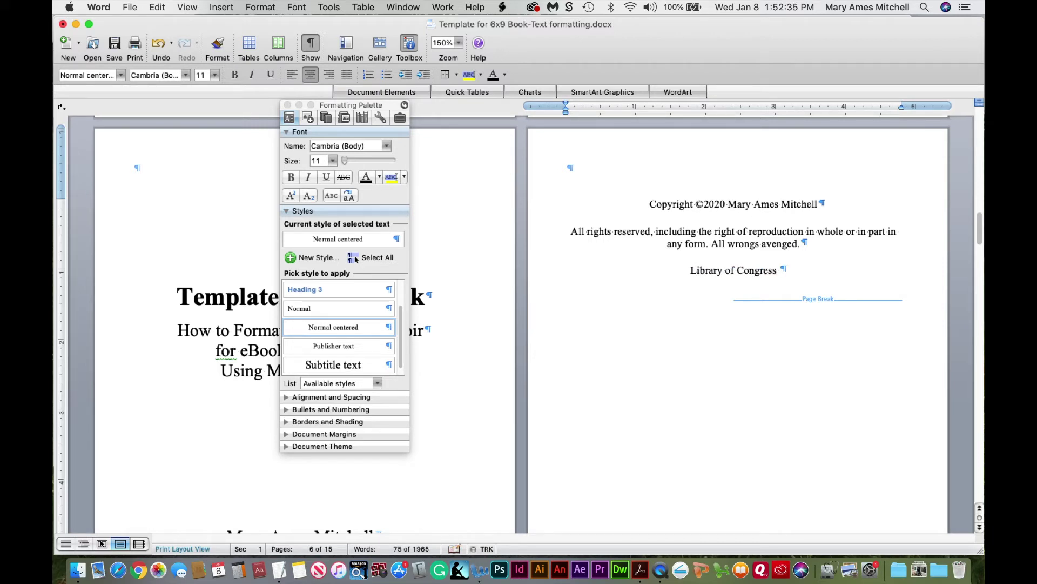
{"action": "type", "text": "Control Number"}
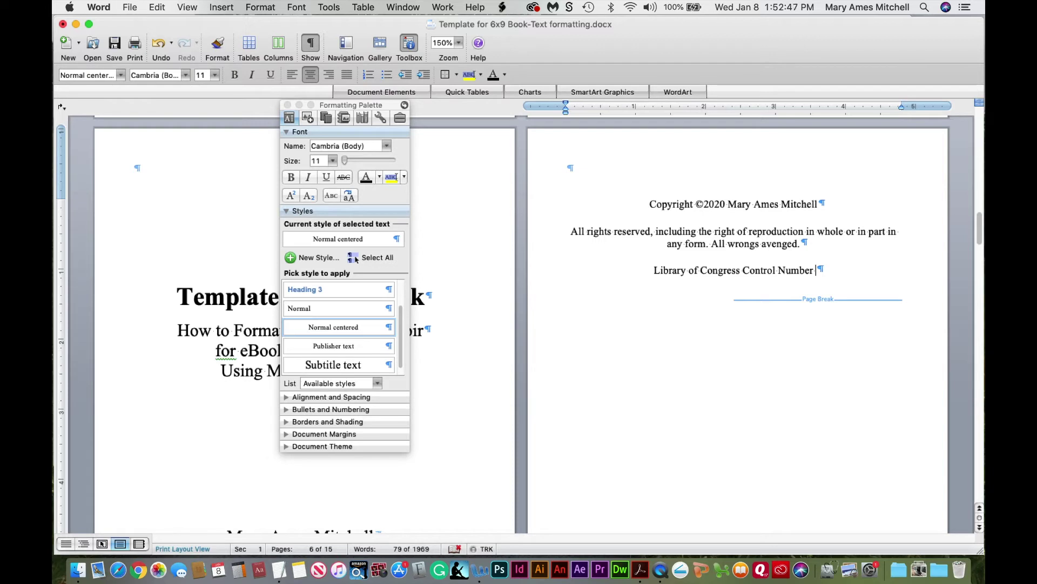
Add the placeholder control number XXXXXXXX and an 'ISBN XXXXXXXXXXXXX' line
{"action": "type", "text": "XXXXXXXX"}
{"action": "key", "text": "Return"}
{"action": "type", "text": "ISBN"}
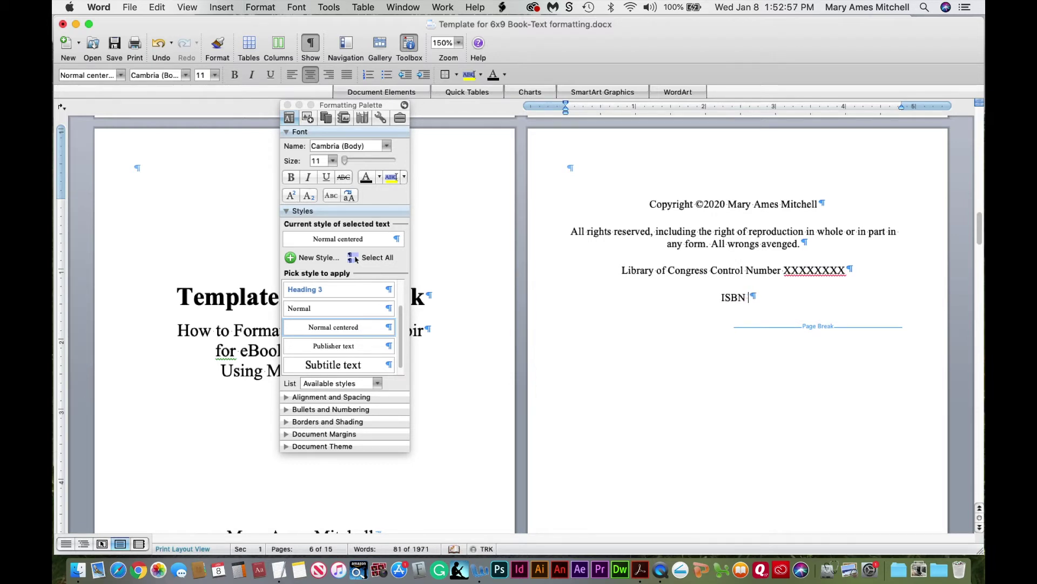
{"action": "type", "text": " XXXXXXXXXXXXX"}
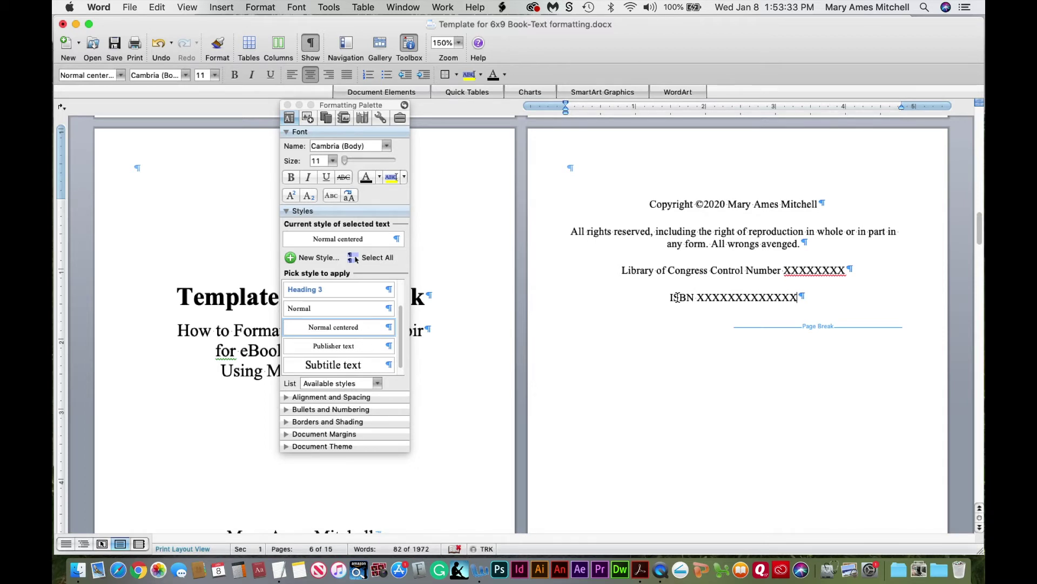
Add a 'For more information about this book' paragraph with a contact e-mail line, then hide the Formatting Palette
{"action": "key", "text": "Return"}
{"action": "type", "text": "F"}
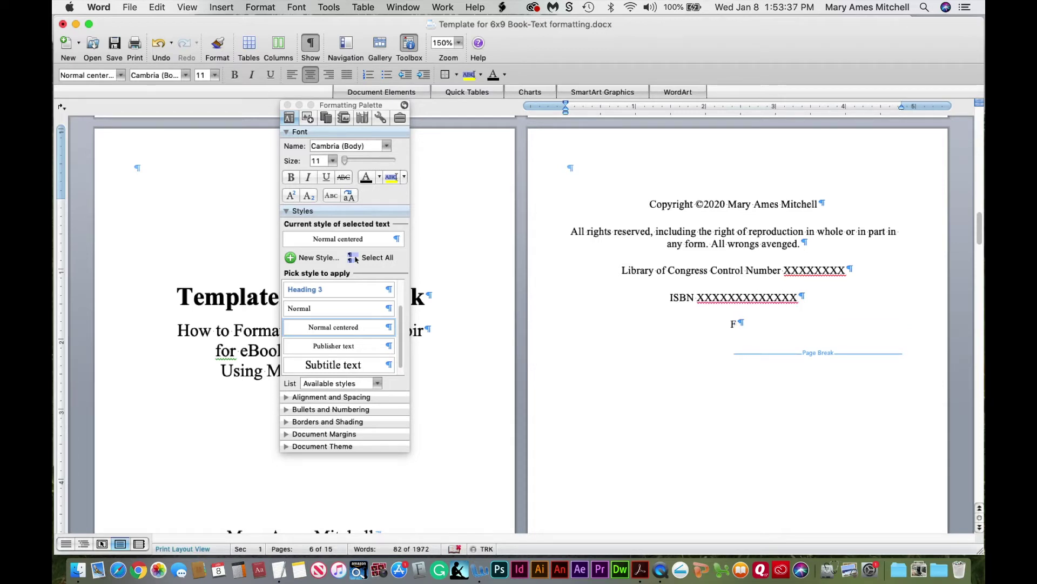
{"action": "type", "text": "or more information about"}
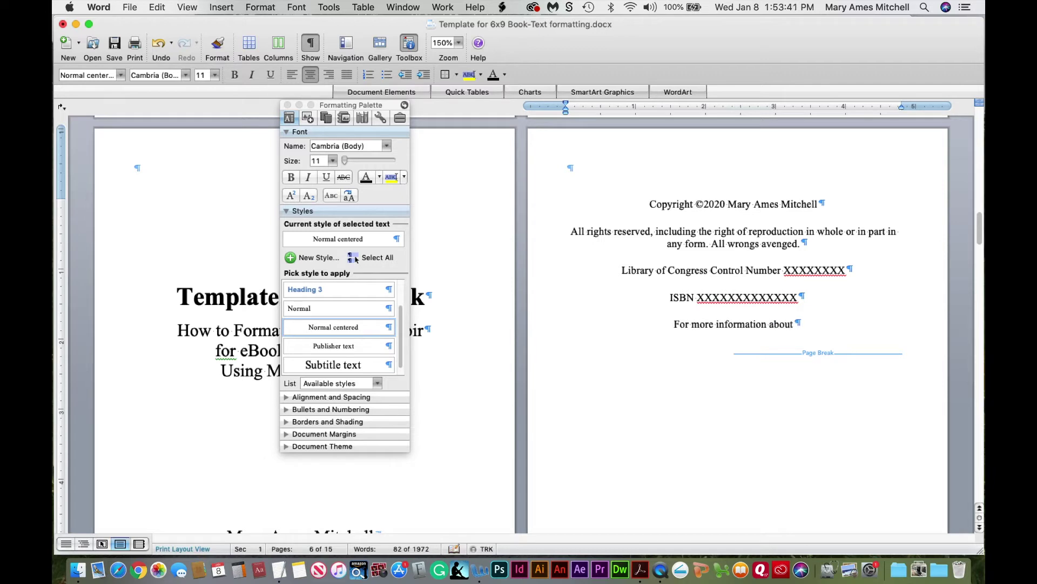
{"action": "type", "text": " this book"}
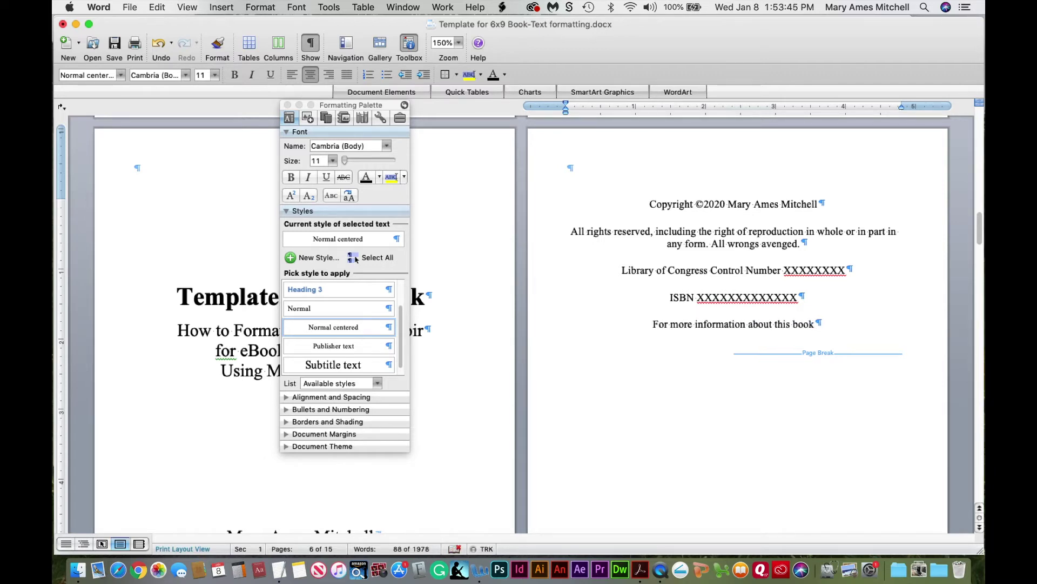
{"action": "key", "text": "shift+Return"}
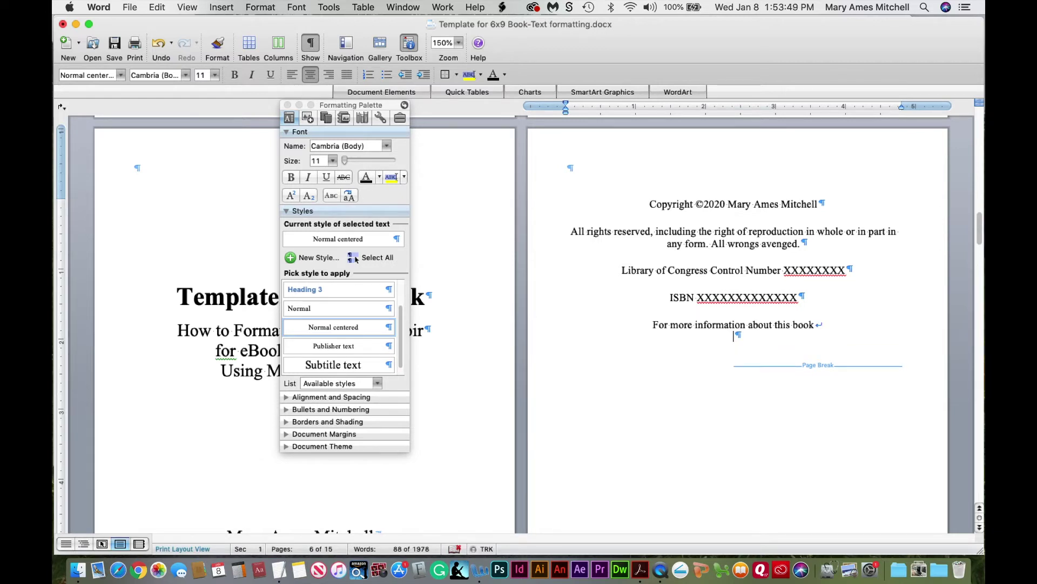
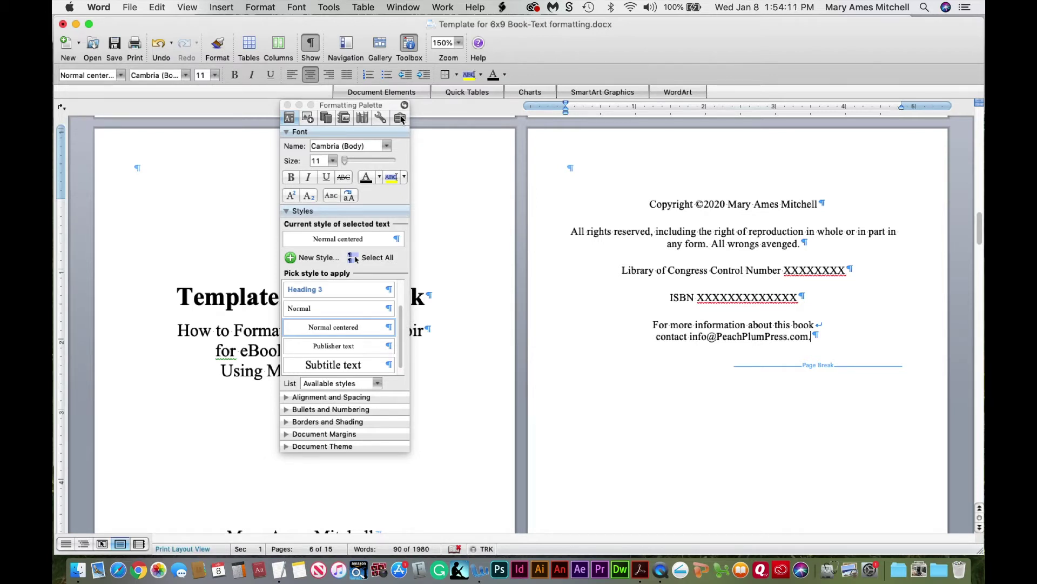
{"action": "left_click", "coordinate": [288, 105]}
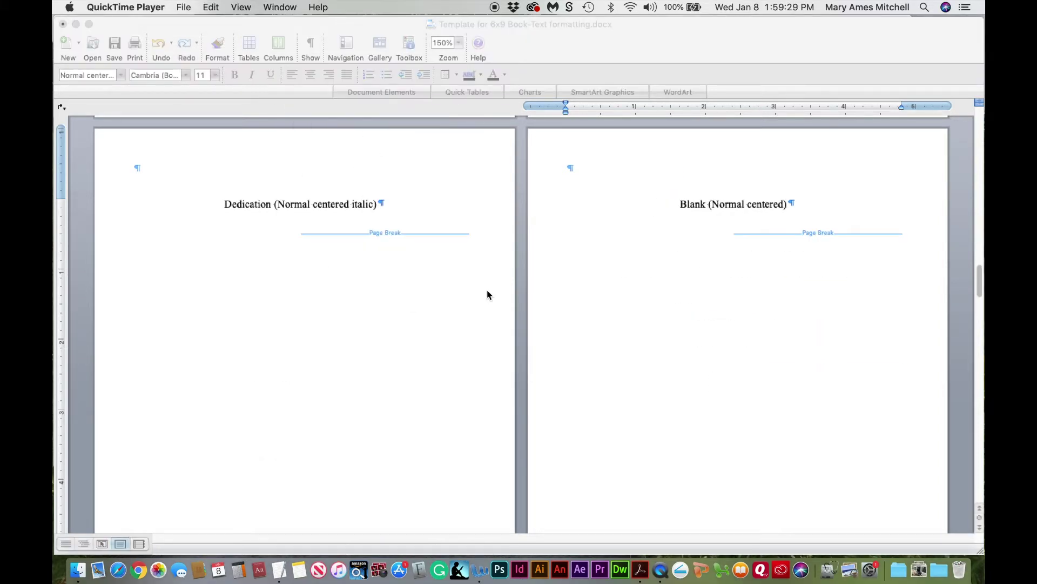
Select 'Normal centered' in the Dedication line and start a new style from the Formatting Palette
{"action": "left_click", "coordinate": [261, 208]}
{"action": "left_click", "coordinate": [295, 208]}
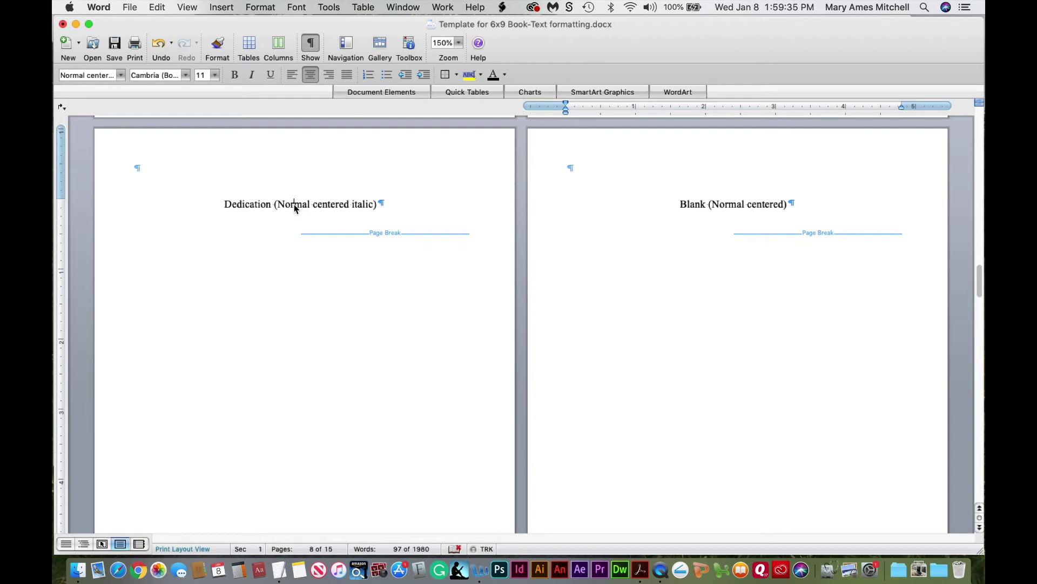
{"action": "left_click_drag", "start_coordinate": [295, 208], "coordinate": [323, 203]}
{"action": "left_click", "coordinate": [410, 44]}
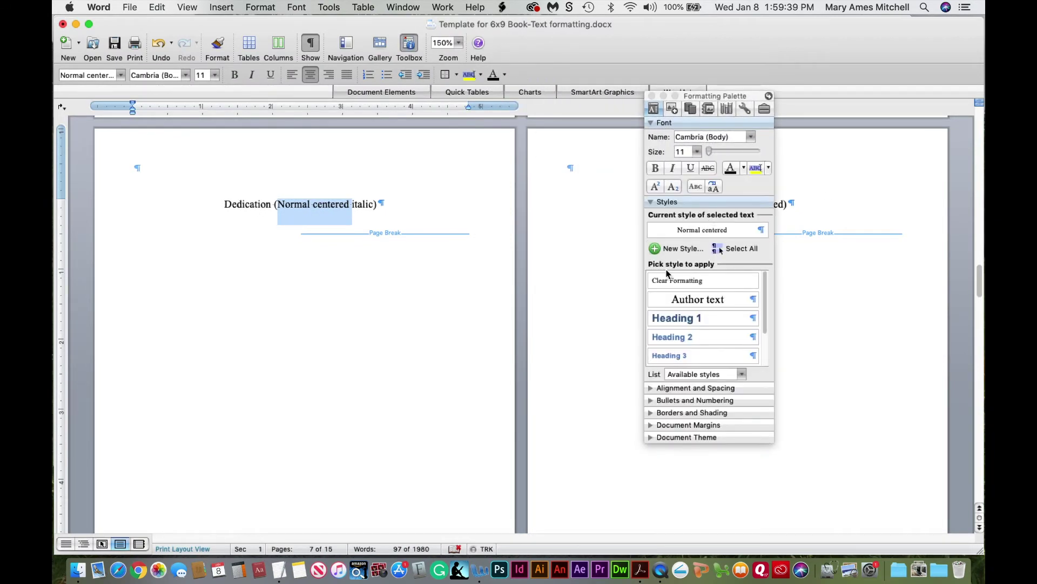
{"action": "left_click", "coordinate": [657, 250]}
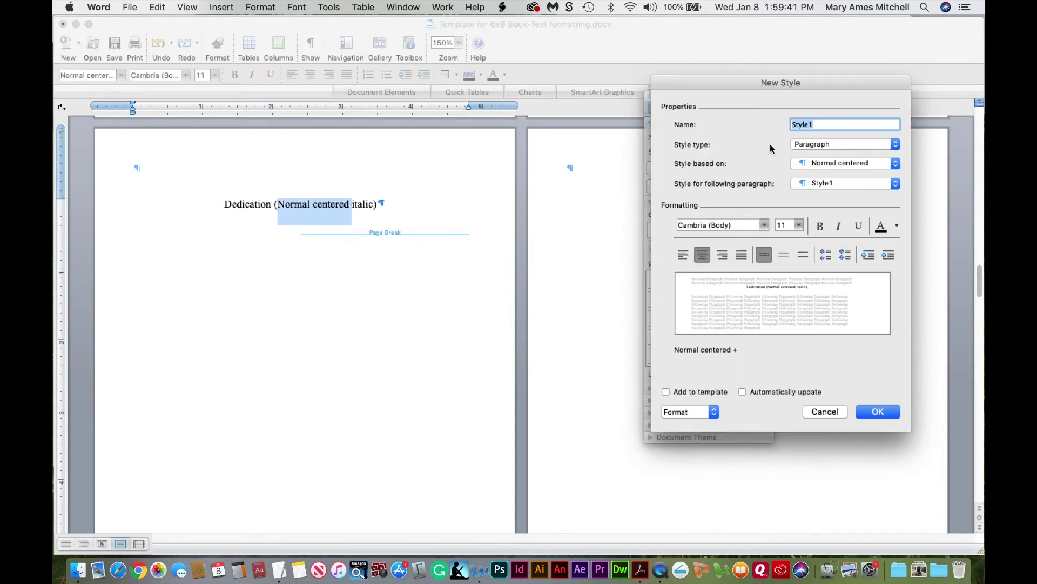
Define a paragraph style named 'Dedication text' based on Normal, set centered and italic, and save it
{"action": "type", "text": "Dedication text"}
{"action": "left_click", "coordinate": [852, 163]}
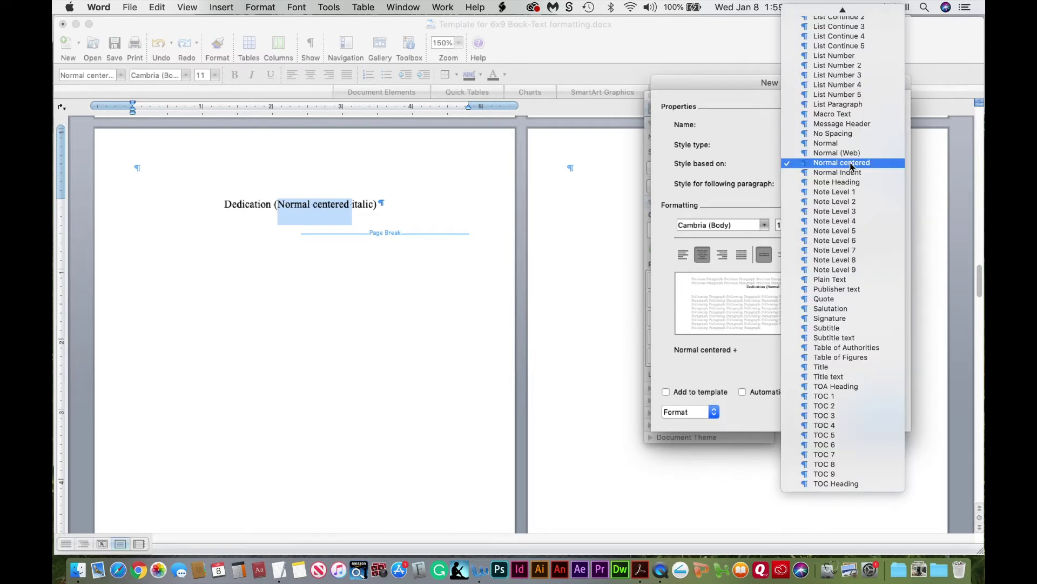
{"action": "left_click", "coordinate": [843, 144]}
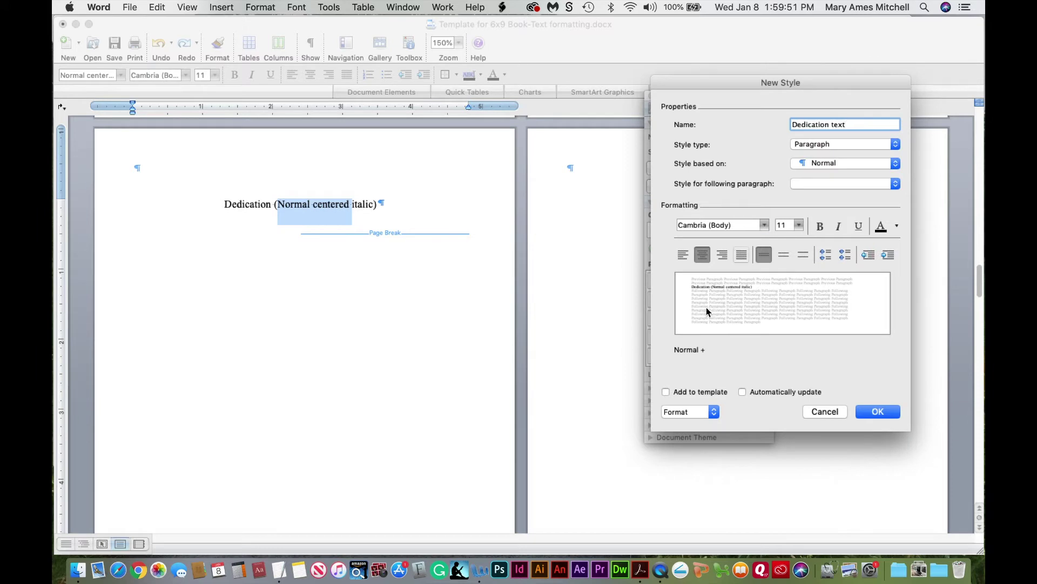
{"action": "left_click", "coordinate": [702, 256]}
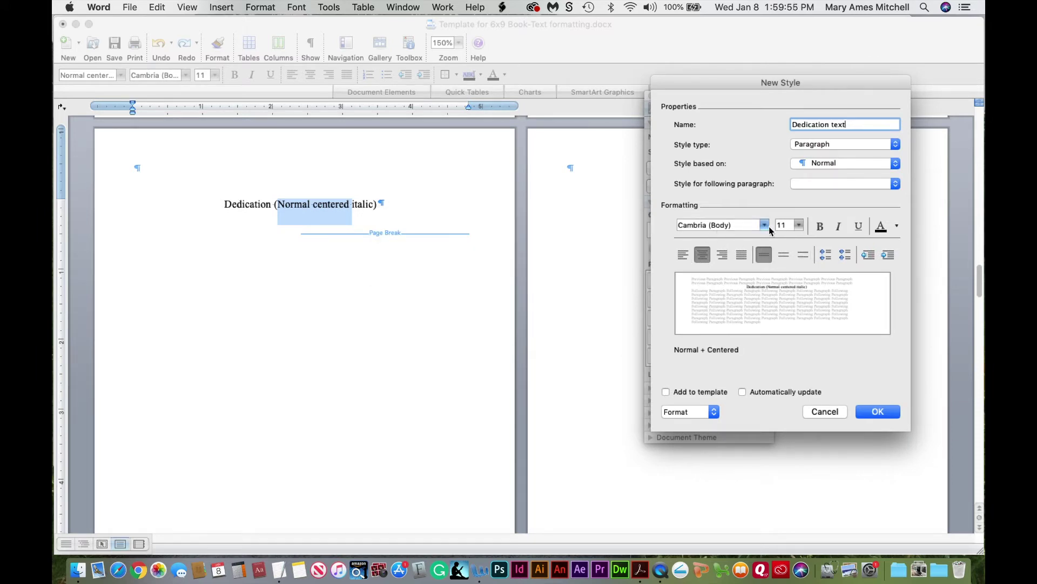
{"action": "left_click", "coordinate": [839, 226]}
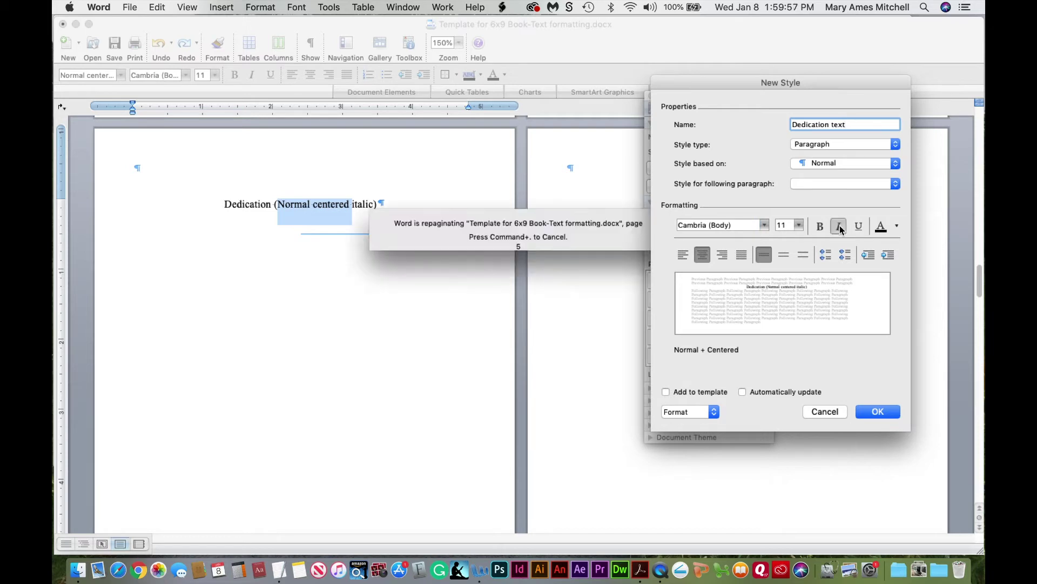
{"action": "left_click", "coordinate": [683, 411]}
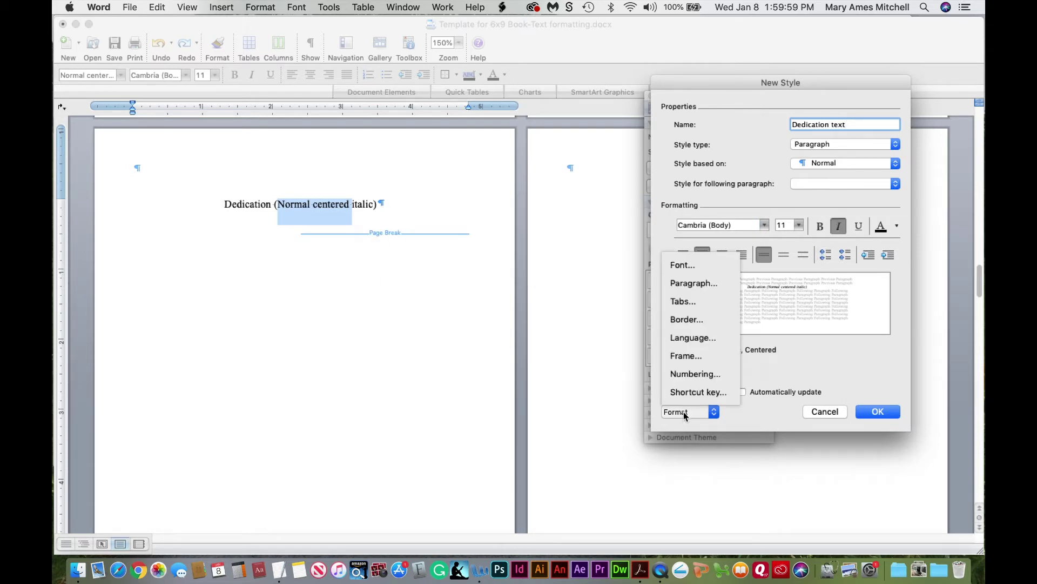
{"action": "left_click", "coordinate": [687, 284]}
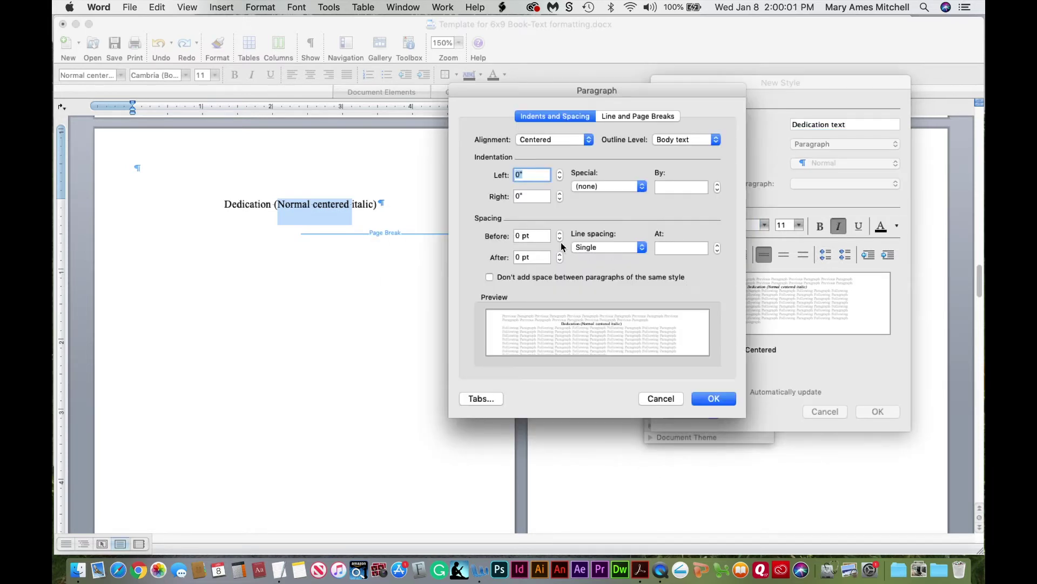
{"action": "left_click", "coordinate": [717, 398]}
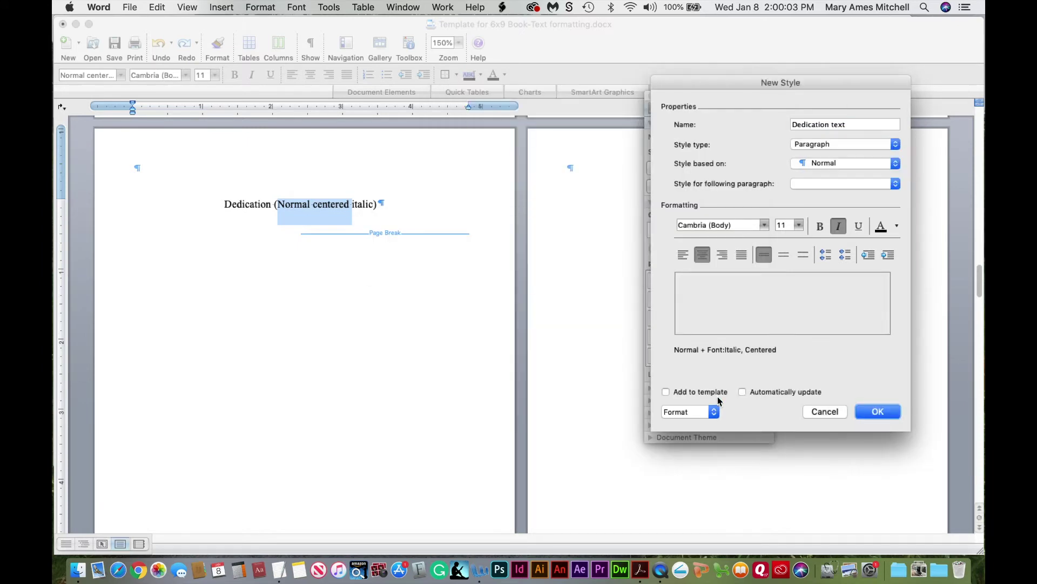
{"action": "left_click", "coordinate": [878, 412]}
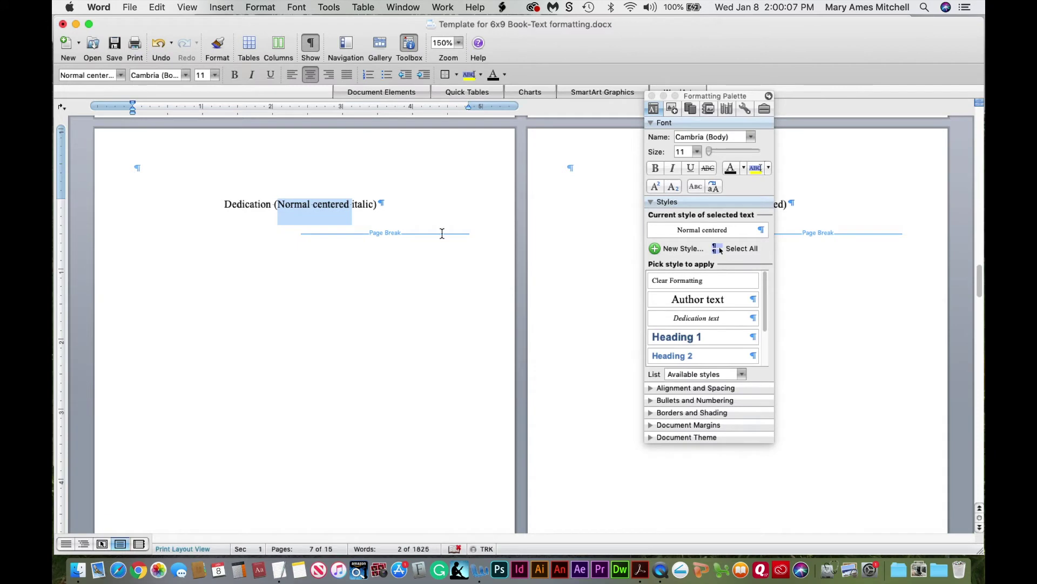
Apply the Dedication text style to the dedication line and remove the extra empty line below it
{"action": "left_click", "coordinate": [255, 204]}
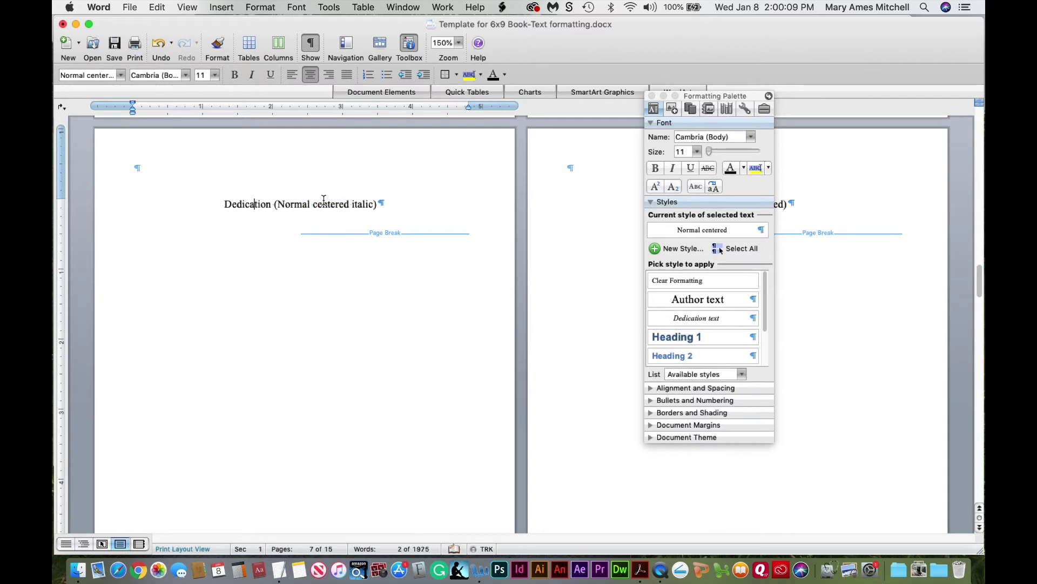
{"action": "left_click", "coordinate": [705, 322]}
{"action": "left_click", "coordinate": [377, 208]}
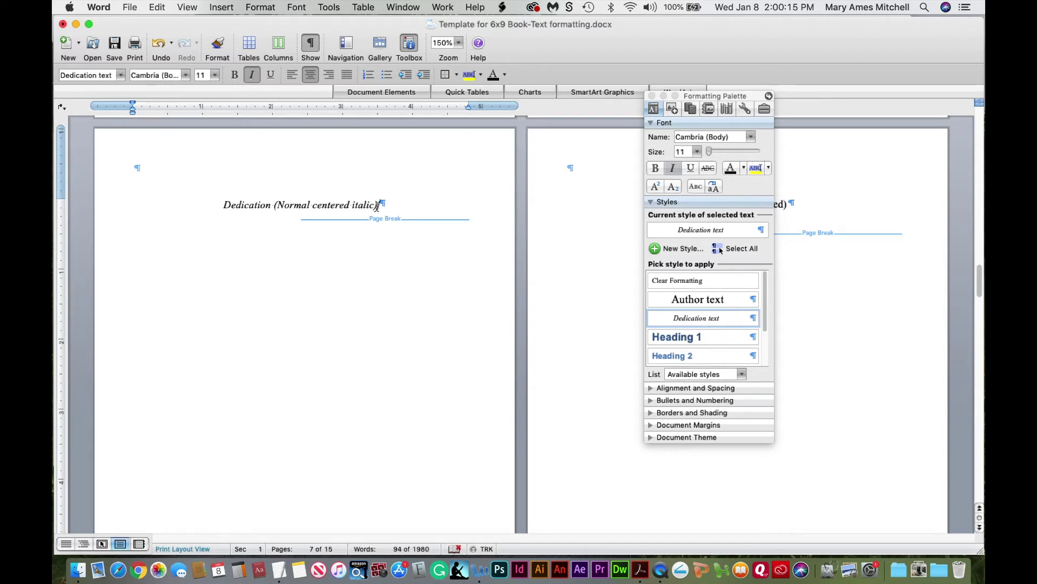
{"action": "key", "text": "Return"}
{"action": "key", "text": "Return"}
{"action": "key", "text": "Return"}
{"action": "key", "text": "Return"}
{"action": "key", "text": "Return"}
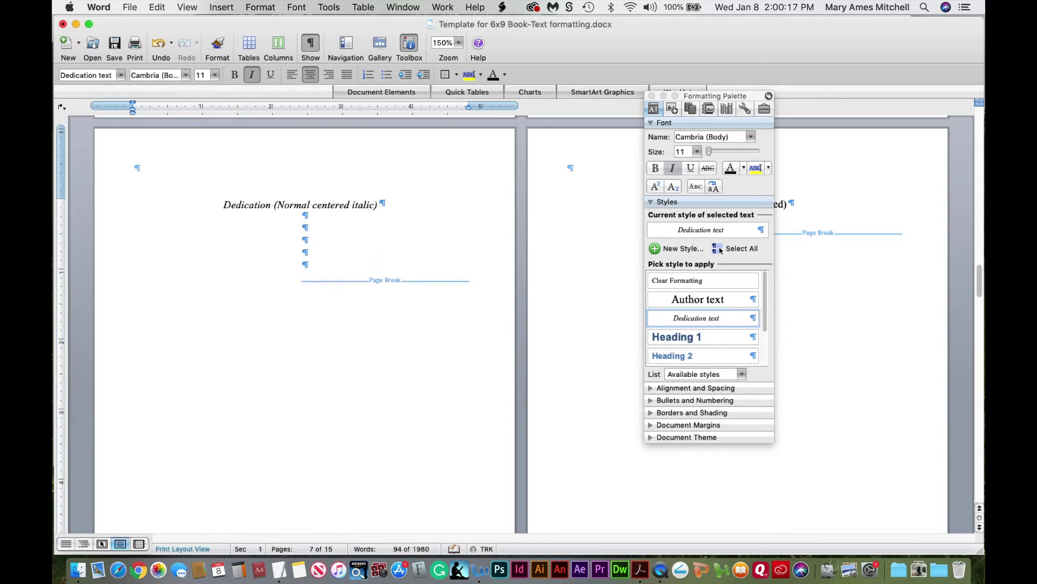
{"action": "key", "text": "BackSpace"}
{"action": "key", "text": "BackSpace"}
{"action": "key", "text": "BackSpace"}
{"action": "key", "text": "BackSpace"}
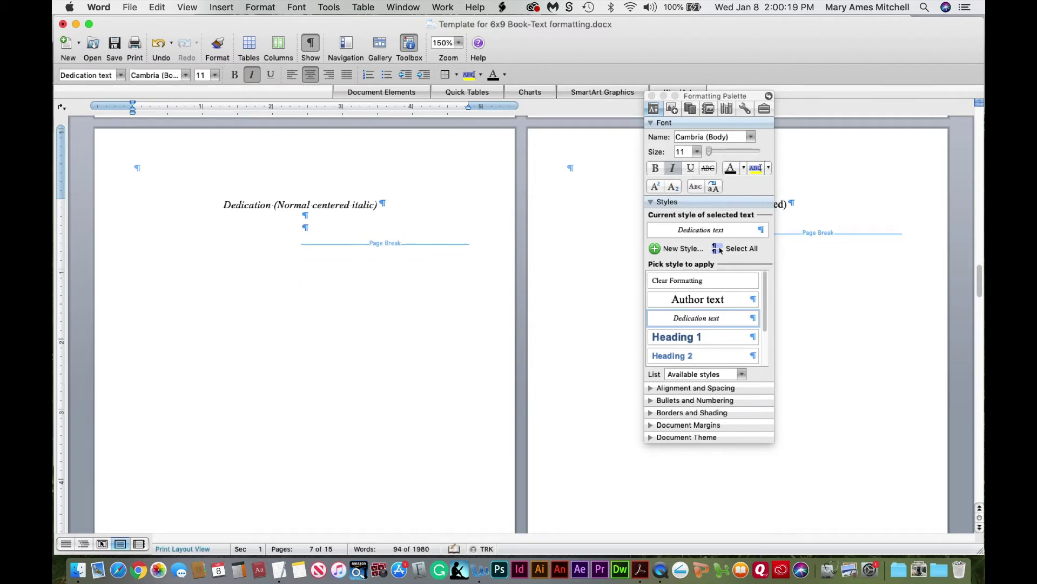
{"action": "key", "text": "BackSpace"}
{"action": "key", "text": "BackSpace"}
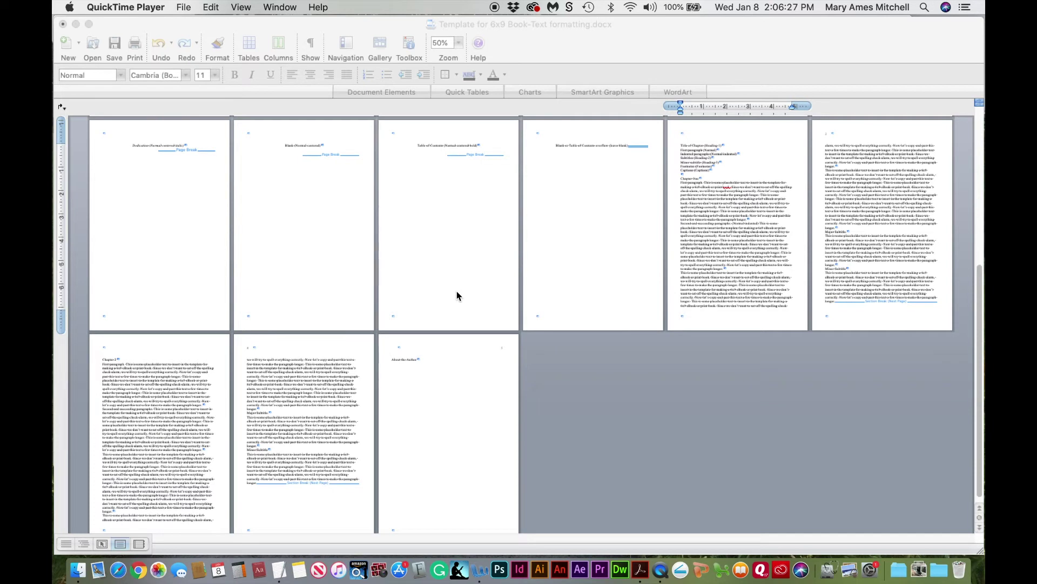
Magnify the document to 150%
{"action": "left_click", "coordinate": [707, 201]}
{"action": "left_click_drag", "start_coordinate": [721, 211], "coordinate": [744, 227]}
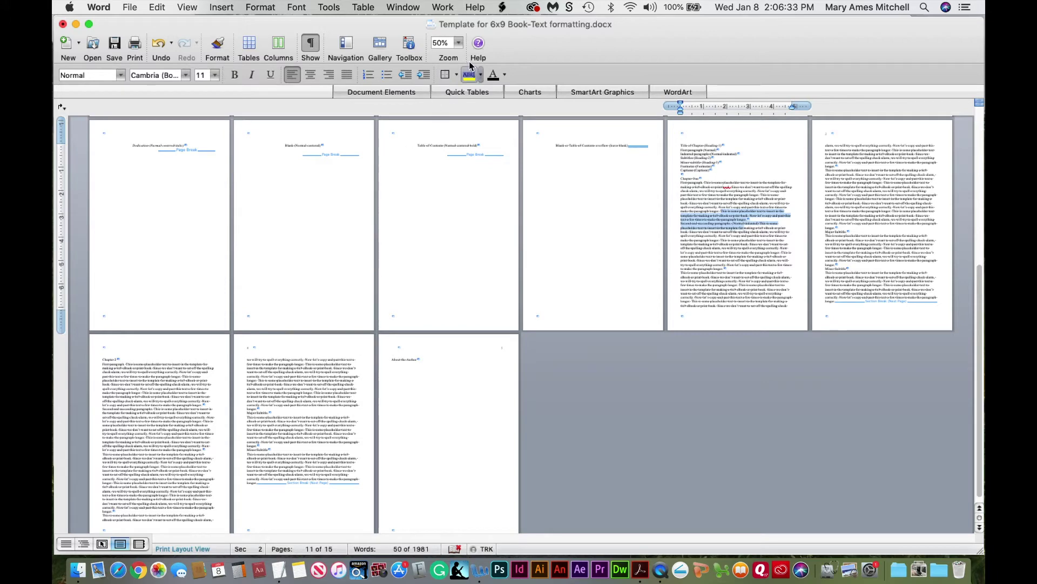
{"action": "left_click", "coordinate": [461, 43]}
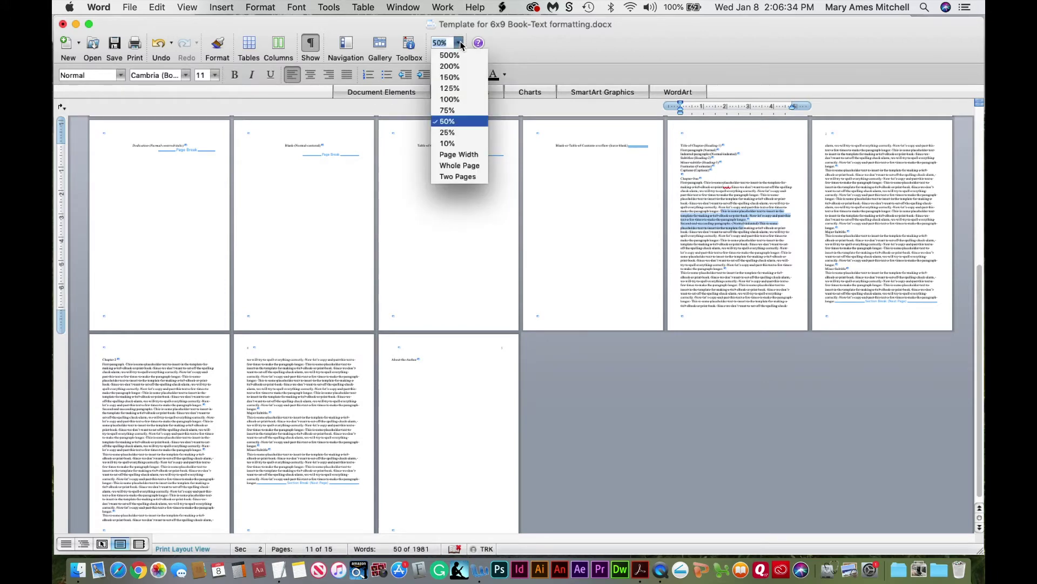
{"action": "left_click", "coordinate": [458, 79]}
Review the style sample lines, the Chapter One line and the Title of Chapter heading text
{"action": "left_click", "coordinate": [194, 225]}
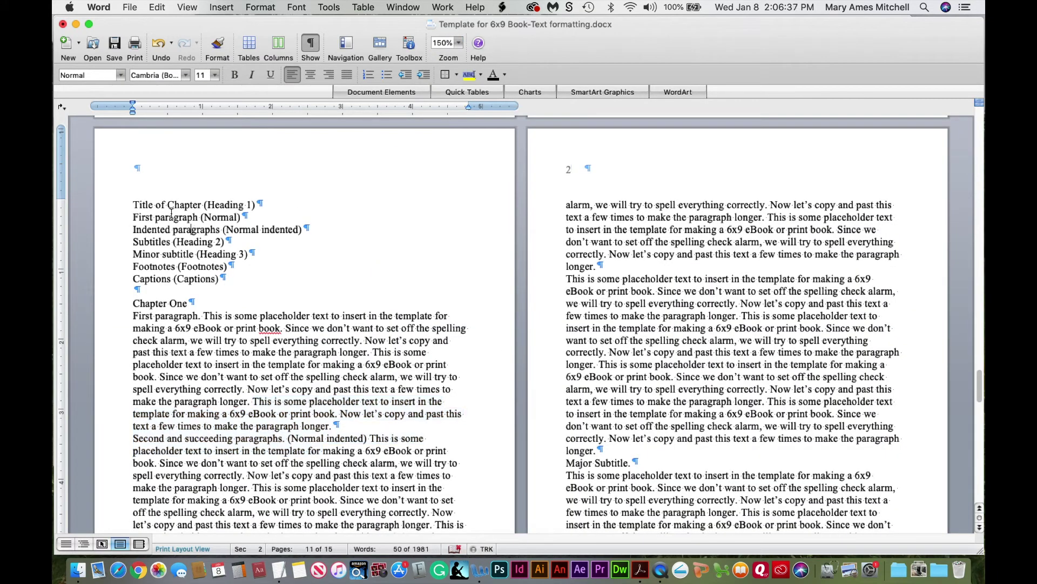
{"action": "left_click", "coordinate": [134, 205]}
{"action": "left_click_drag", "start_coordinate": [134, 206], "coordinate": [220, 285]}
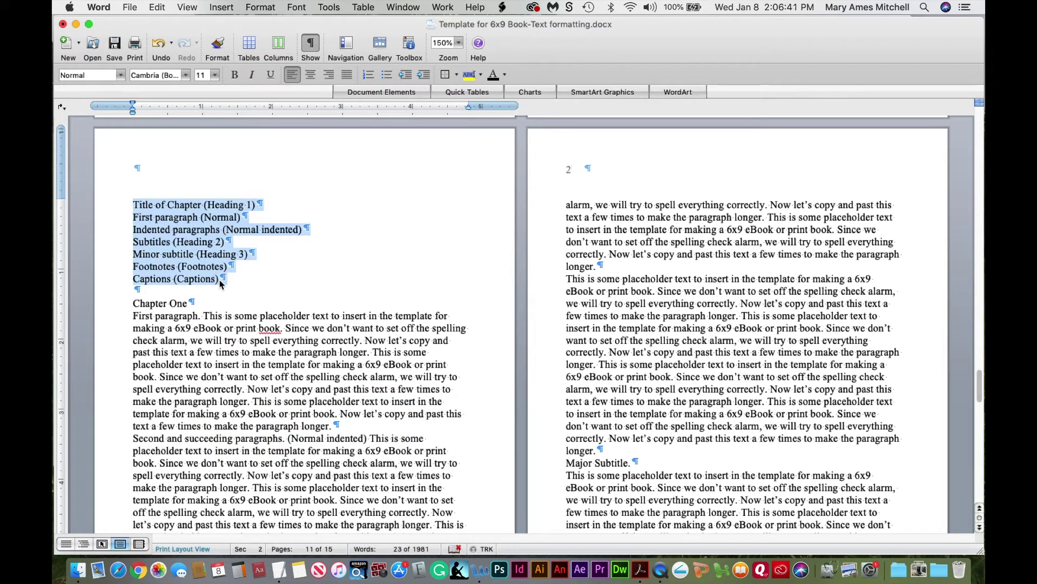
{"action": "left_click", "coordinate": [194, 221]}
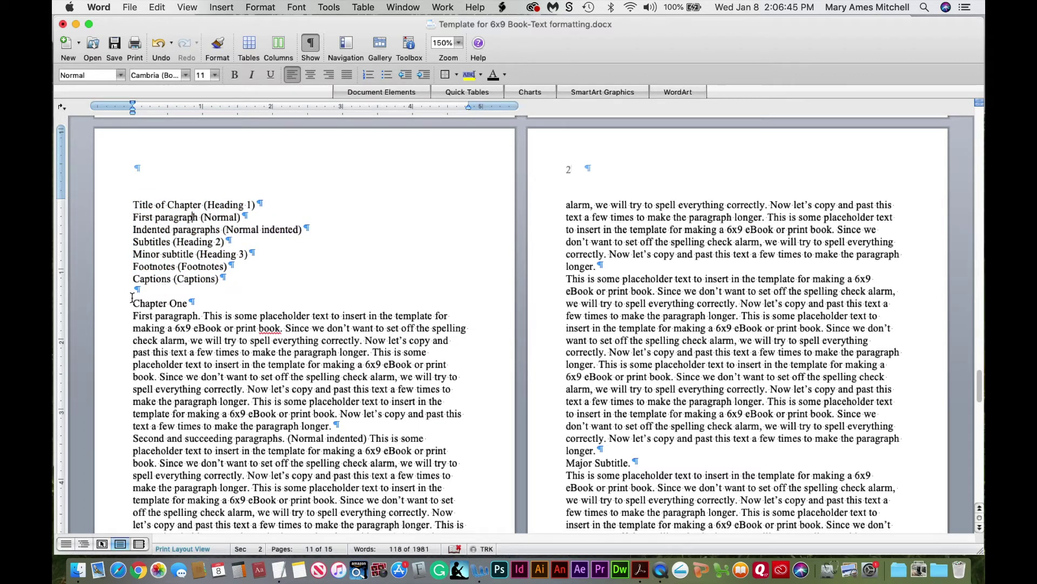
{"action": "left_click_drag", "start_coordinate": [134, 301], "coordinate": [186, 302]}
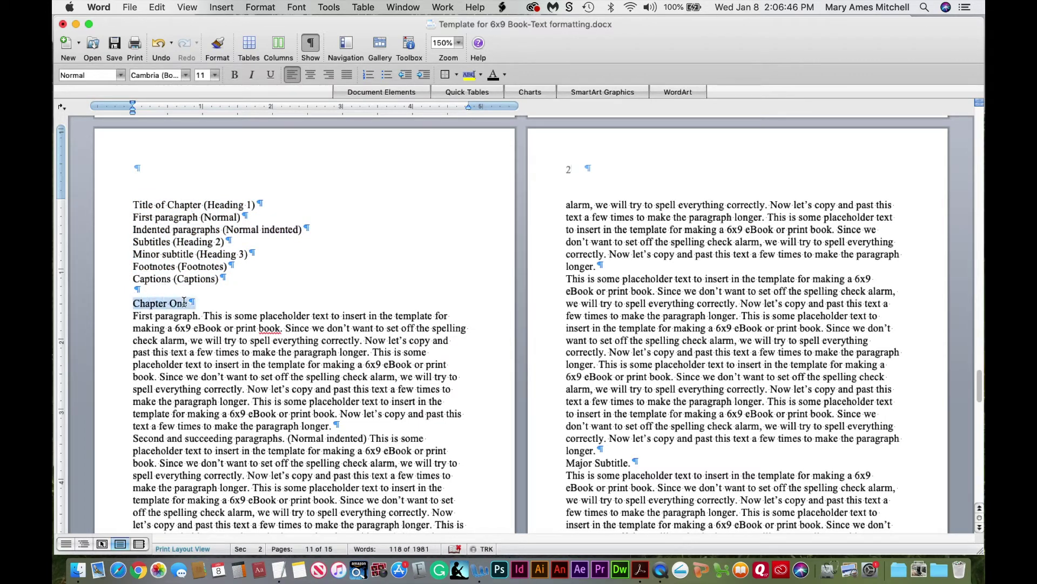
{"action": "left_click", "coordinate": [181, 252]}
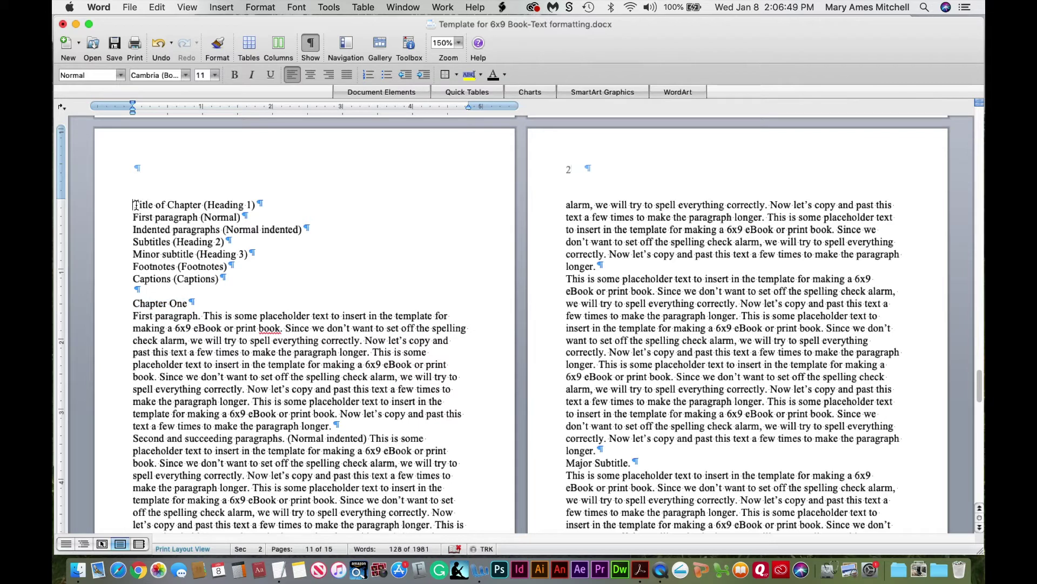
{"action": "left_click_drag", "start_coordinate": [133, 204], "coordinate": [193, 204]}
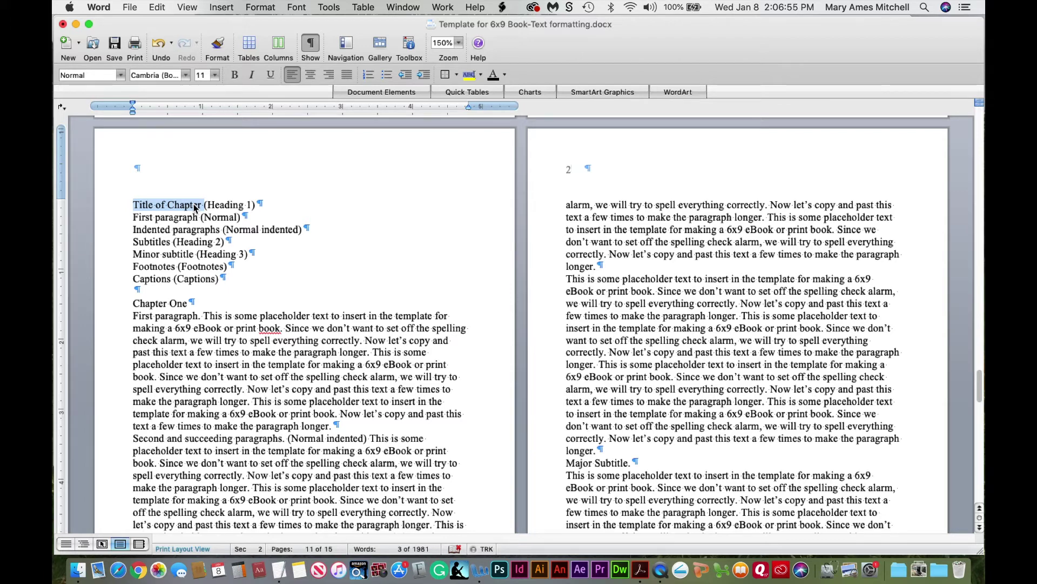
{"action": "left_click", "coordinate": [212, 204]}
{"action": "left_click_drag", "start_coordinate": [212, 204], "coordinate": [234, 204]}
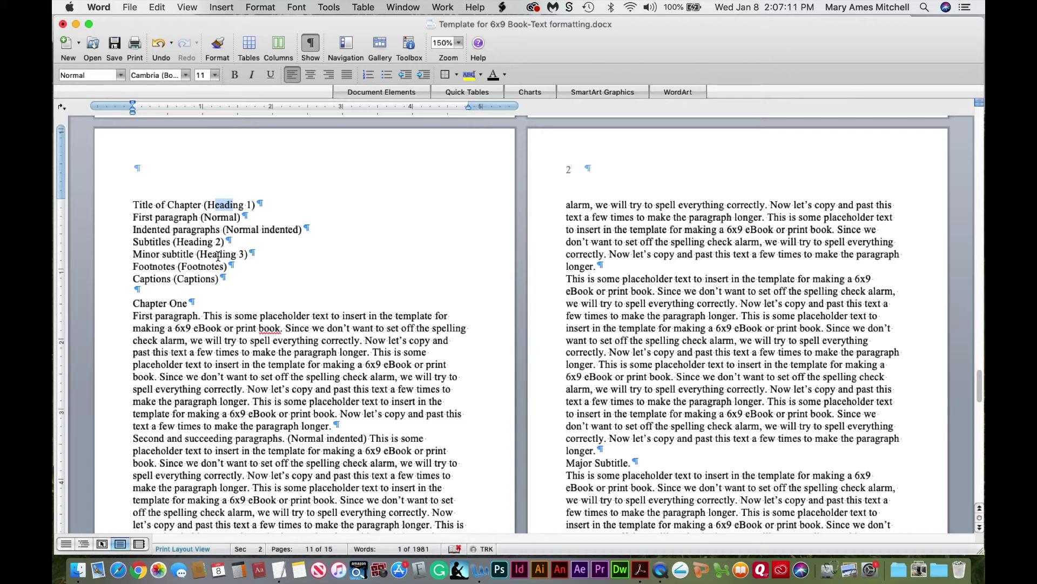
{"action": "left_click", "coordinate": [177, 247]}
Apply Heading 1 to the Title of Chapter line and open Modify Style for Heading 1
{"action": "left_click", "coordinate": [411, 47]}
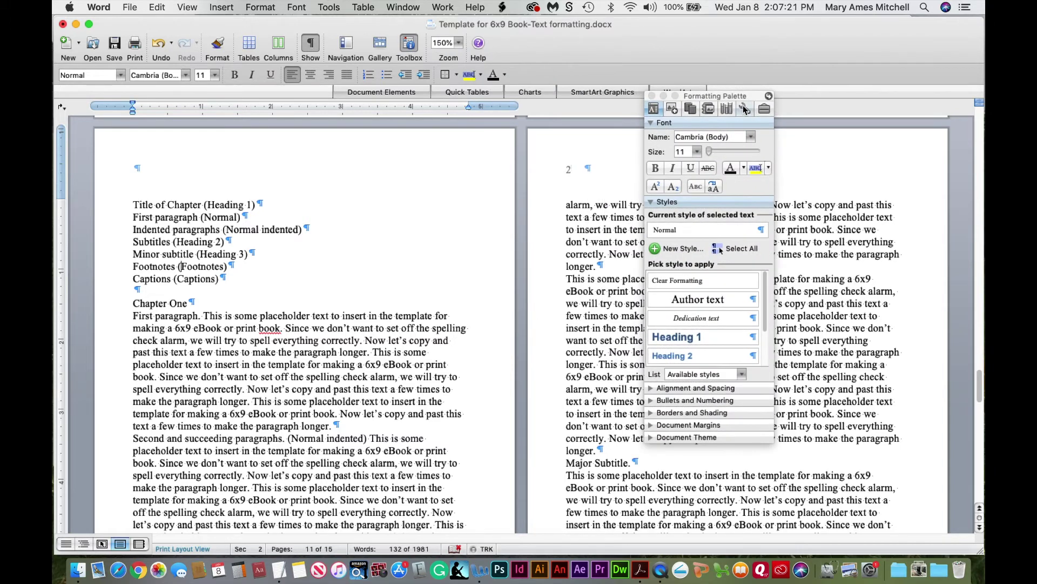
{"action": "left_click_drag", "start_coordinate": [742, 99], "coordinate": [577, 77]}
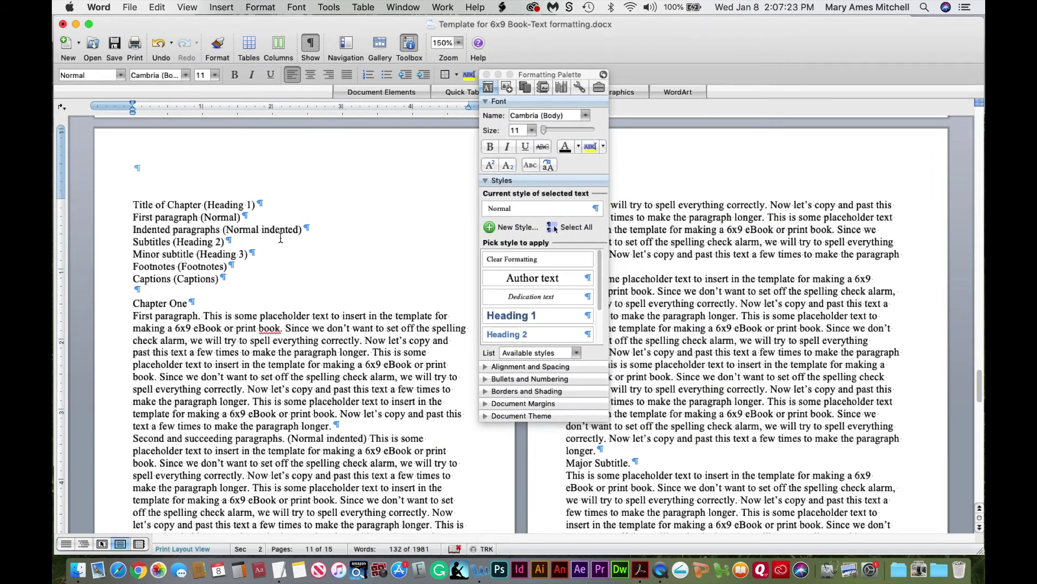
{"action": "left_click", "coordinate": [147, 206]}
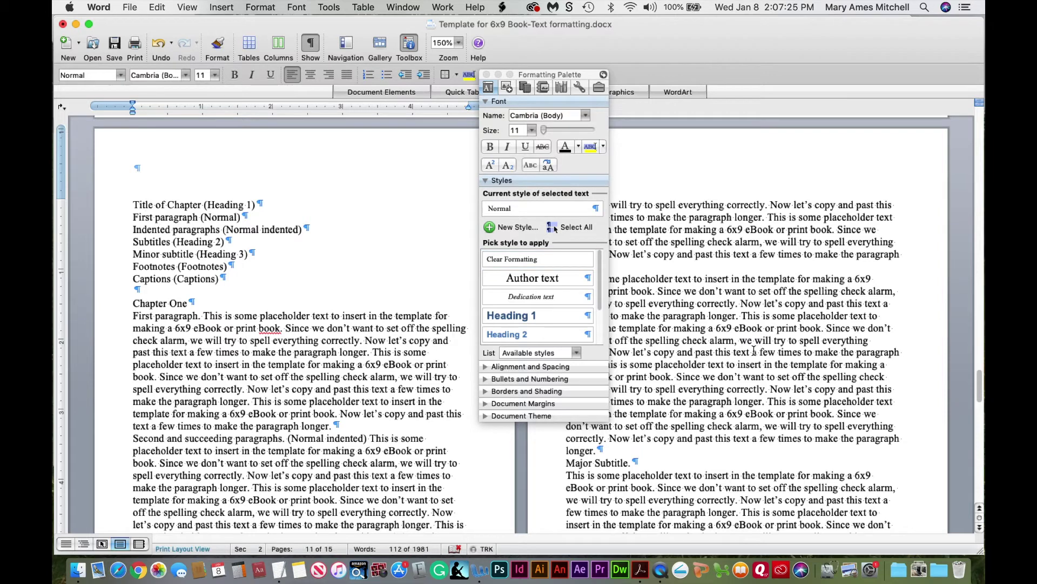
{"action": "left_click", "coordinate": [515, 318]}
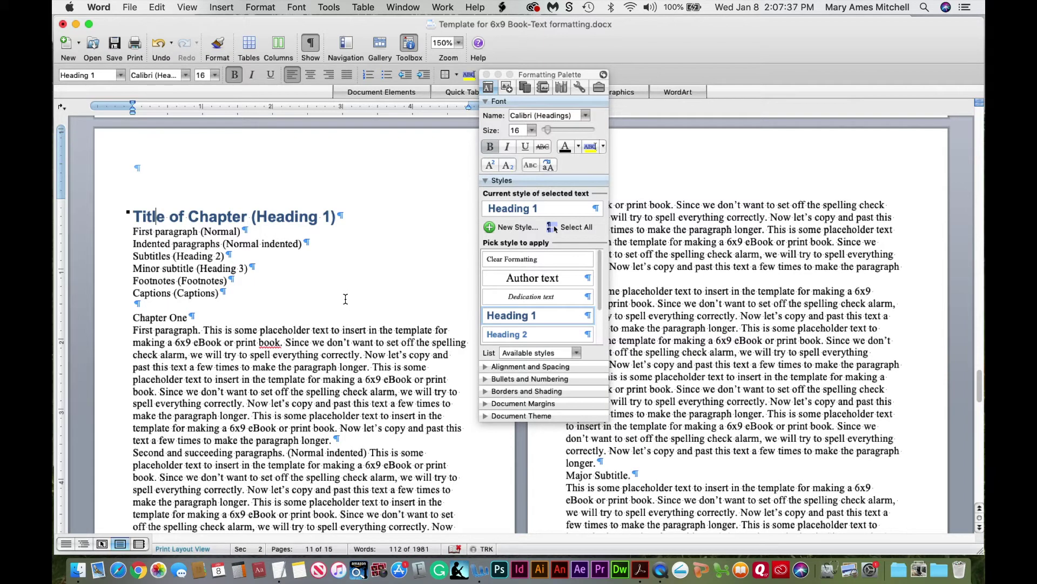
{"action": "left_click", "coordinate": [590, 317]}
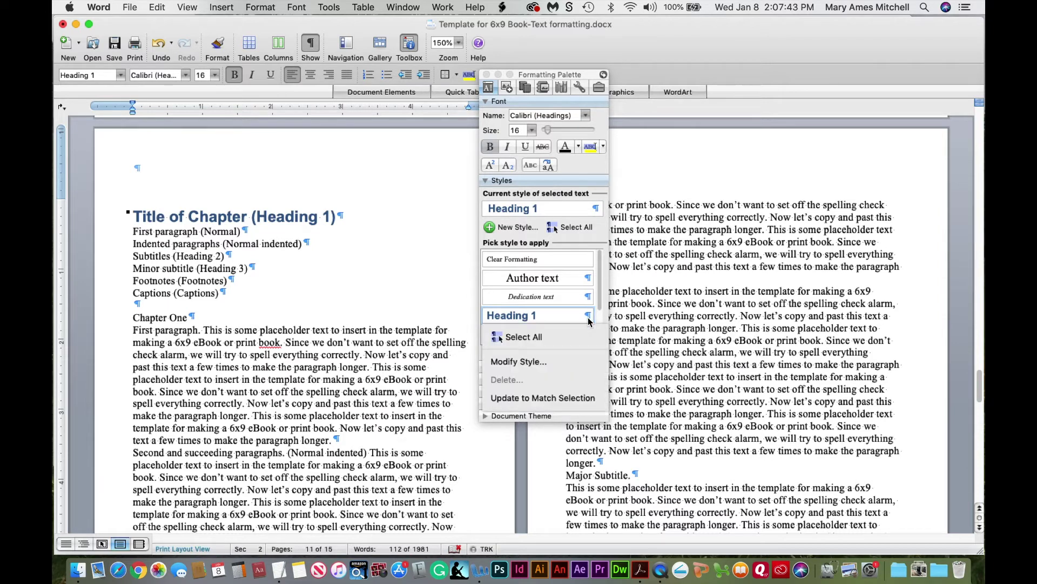
{"action": "left_click", "coordinate": [545, 362]}
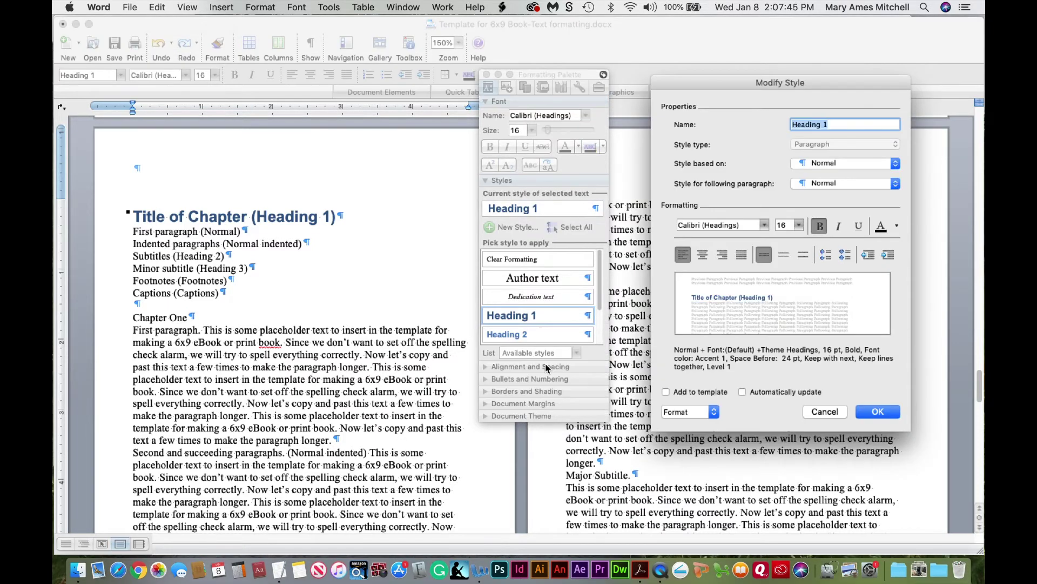
Set Heading 1's font to Cambria (Body), colour black, with centered alignment
{"action": "left_click_drag", "start_coordinate": [858, 85], "coordinate": [608, 81]}
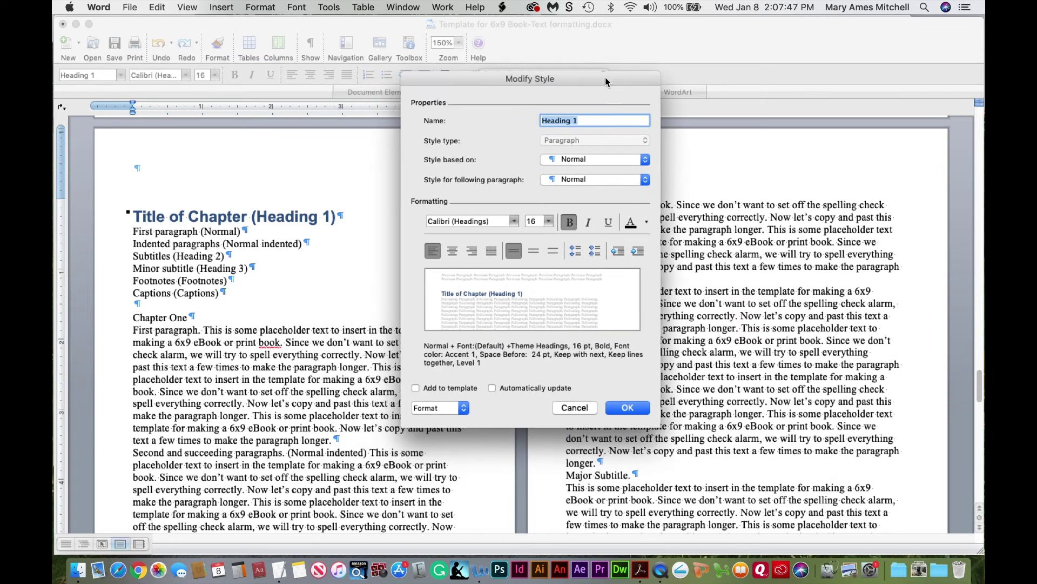
{"action": "left_click", "coordinate": [590, 121]}
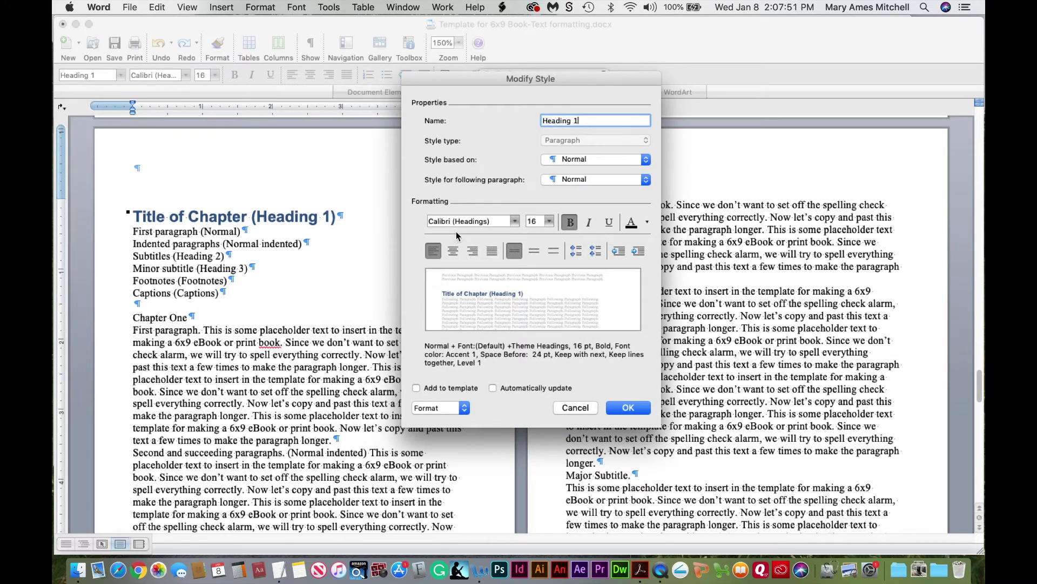
{"action": "left_click", "coordinate": [515, 227]}
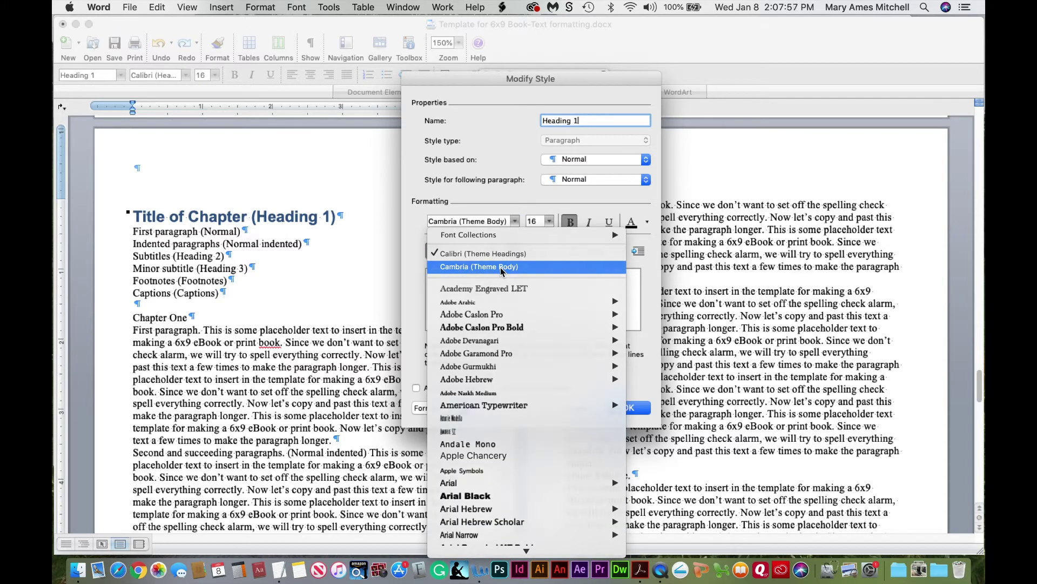
{"action": "left_click", "coordinate": [500, 267]}
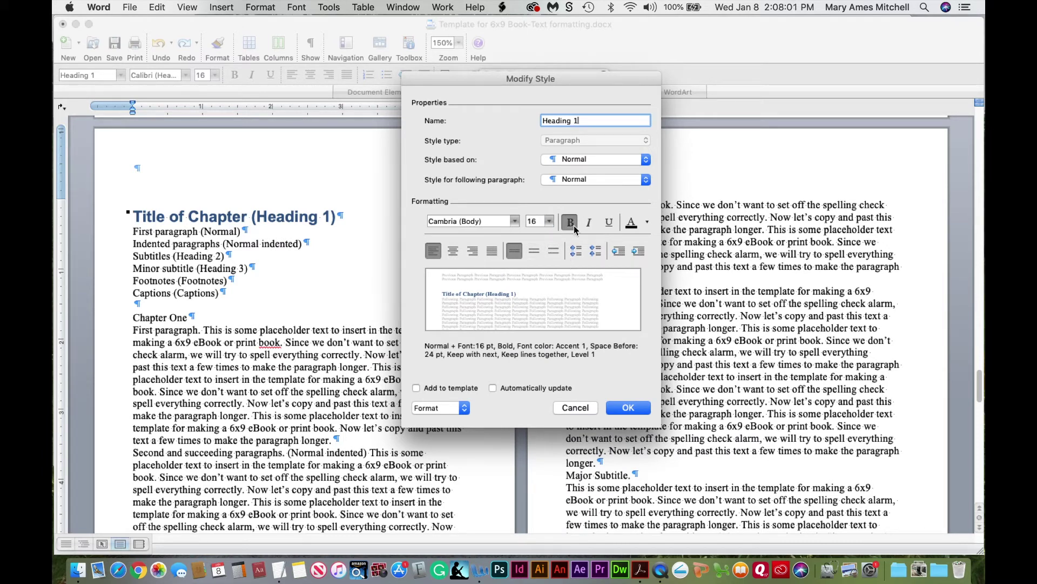
{"action": "left_click", "coordinate": [648, 224]}
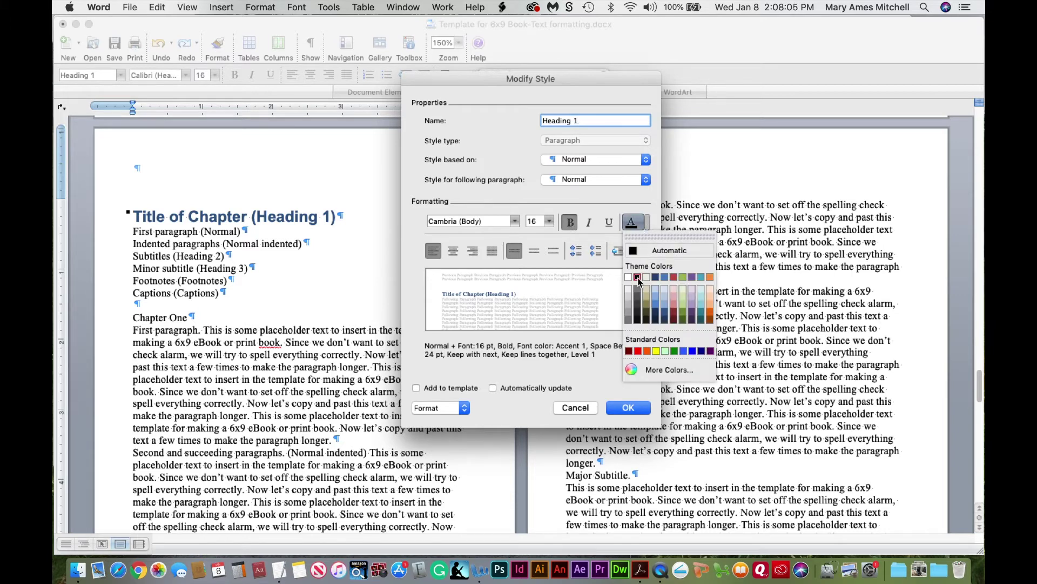
{"action": "left_click", "coordinate": [638, 277]}
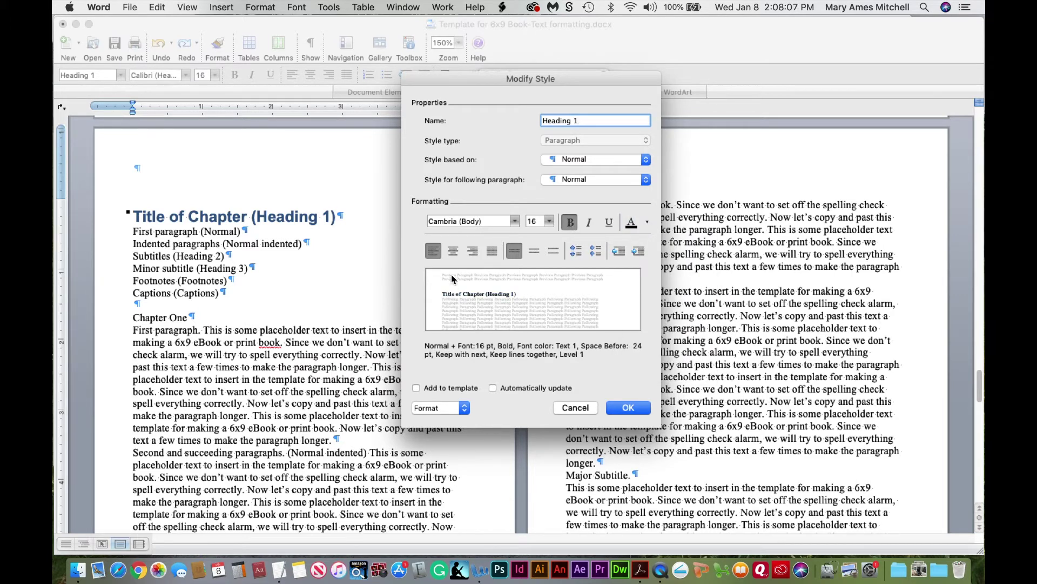
{"action": "left_click", "coordinate": [453, 251]}
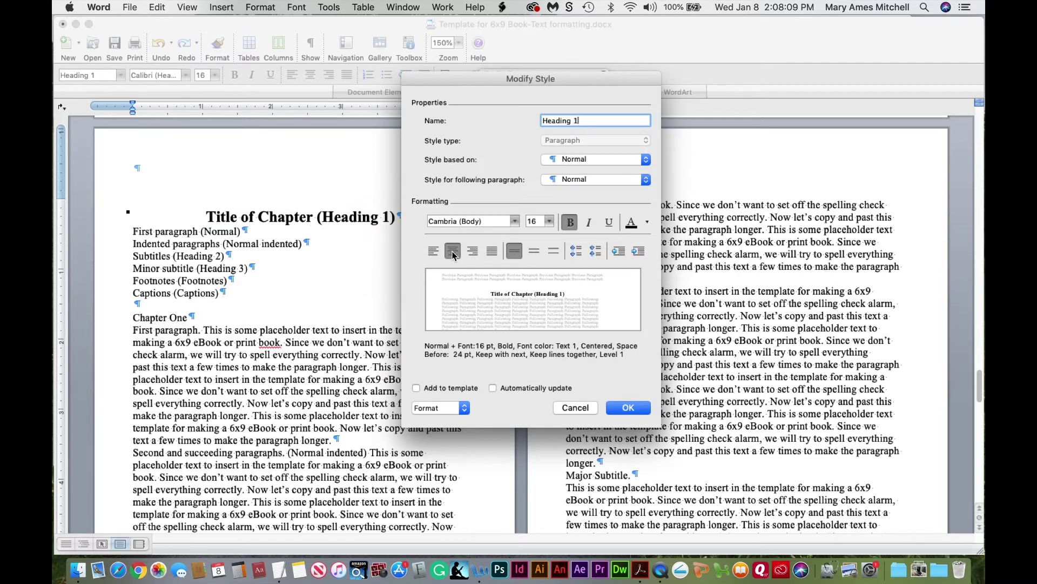
Give Heading 1 paragraph spacing of 100 pt before and 22 pt after
{"action": "left_click", "coordinate": [432, 410]}
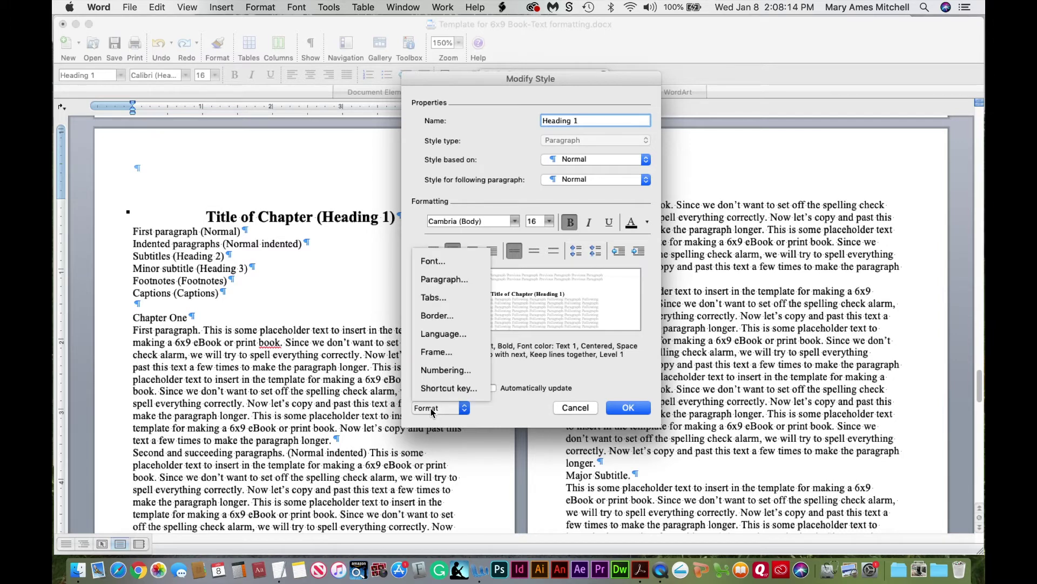
{"action": "left_click", "coordinate": [450, 285]}
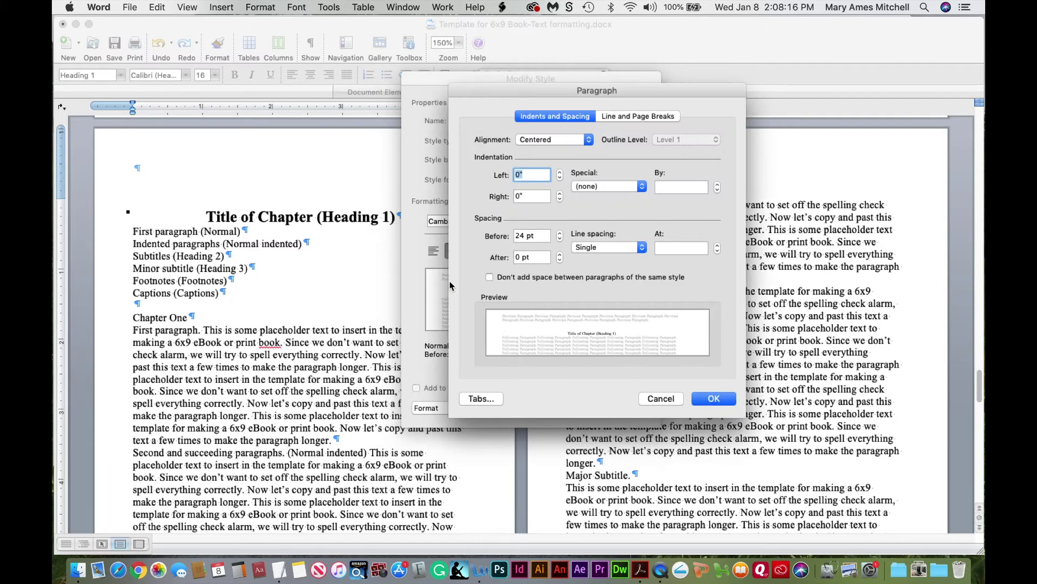
{"action": "left_click", "coordinate": [523, 235]}
{"action": "left_click_drag", "start_coordinate": [523, 236], "coordinate": [507, 234]}
{"action": "type", "text": "100"}
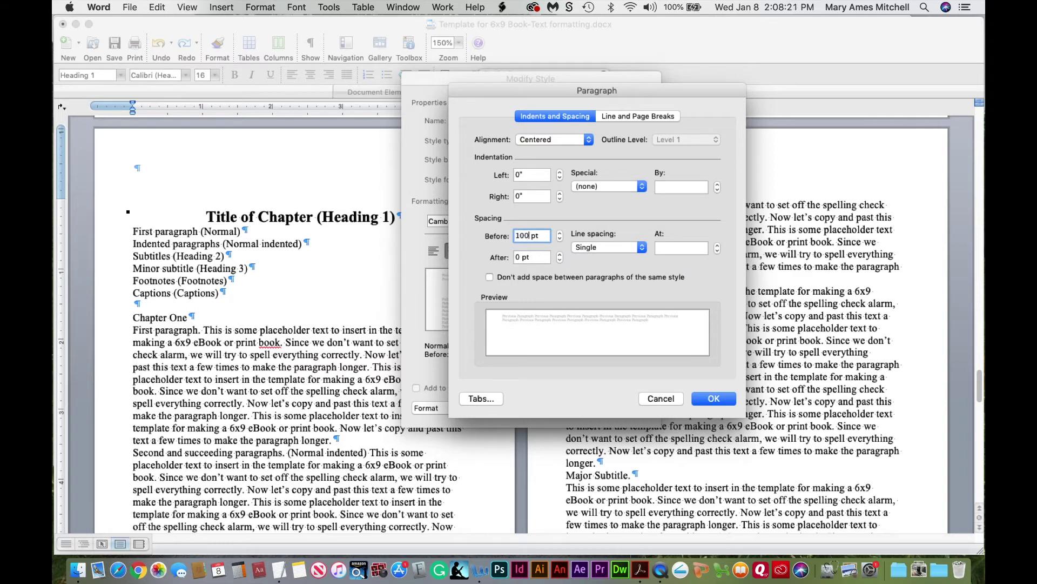
{"action": "left_click", "coordinate": [516, 257]}
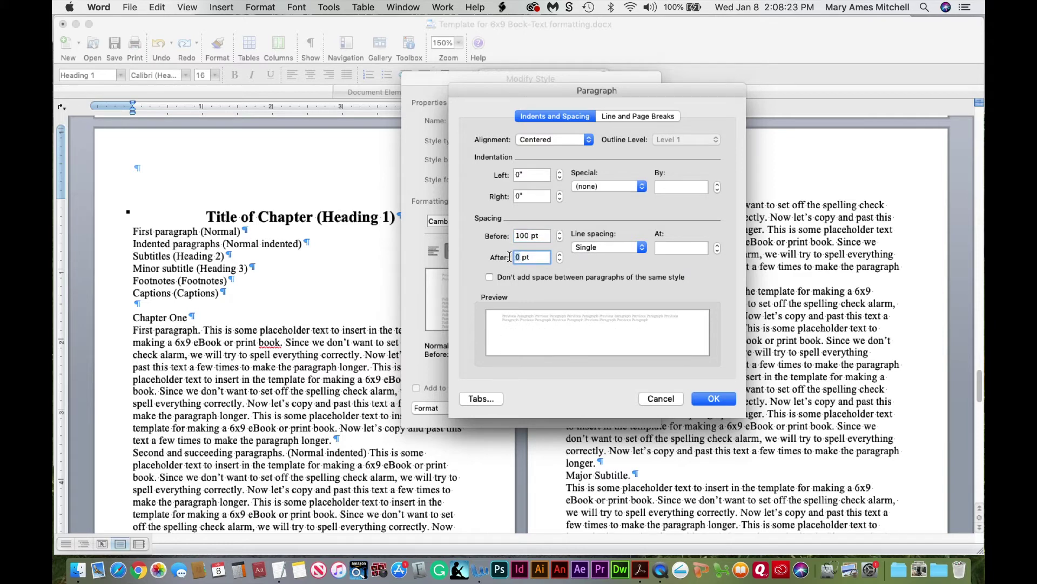
{"action": "key", "text": "Delete"}
{"action": "type", "text": "22"}
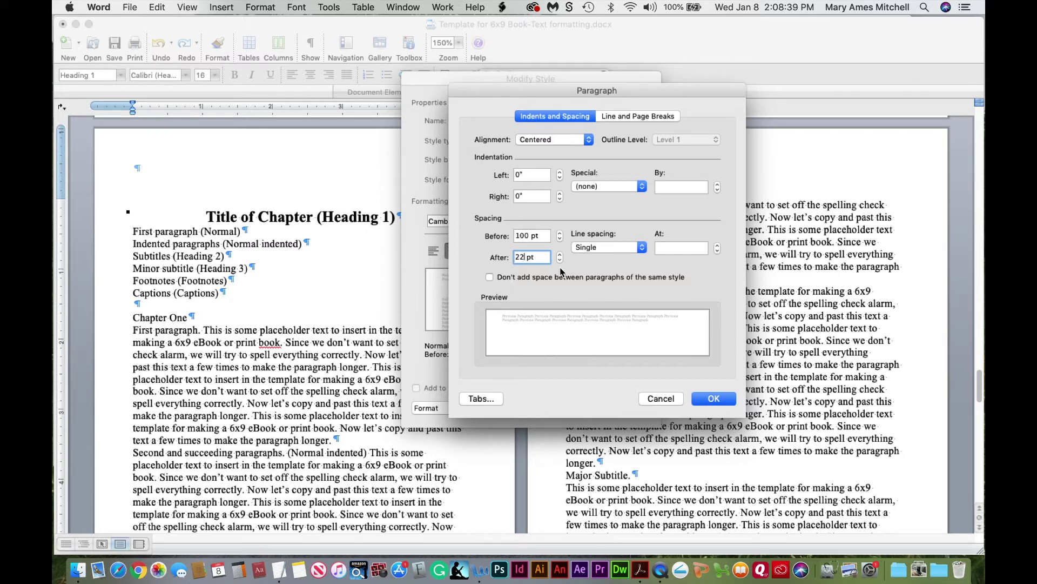
Confirm Heading 1's 100 pt before and 22 pt after spacing and save the style
{"action": "left_click", "coordinate": [711, 399]}
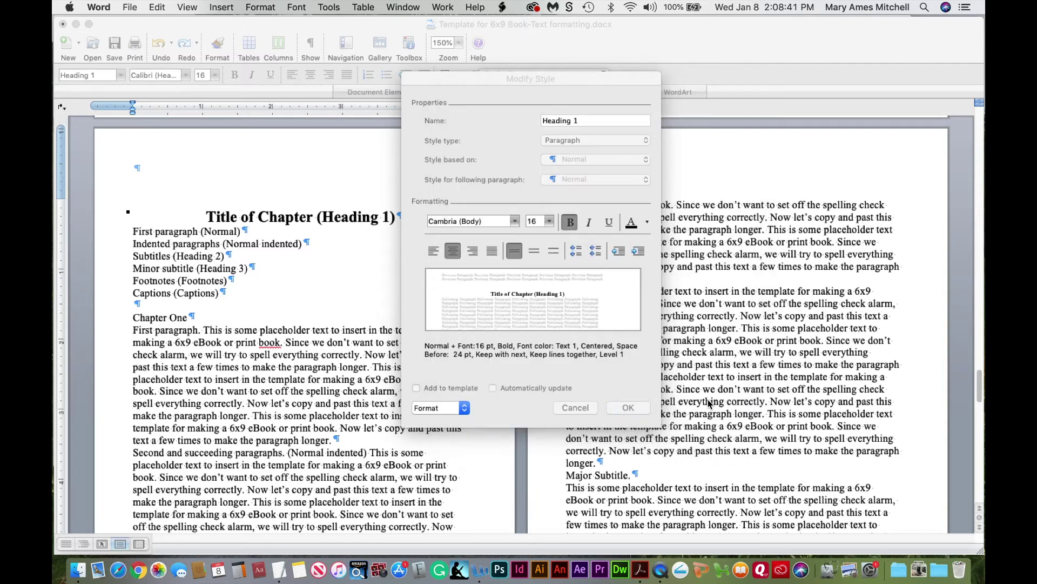
{"action": "left_click", "coordinate": [627, 409]}
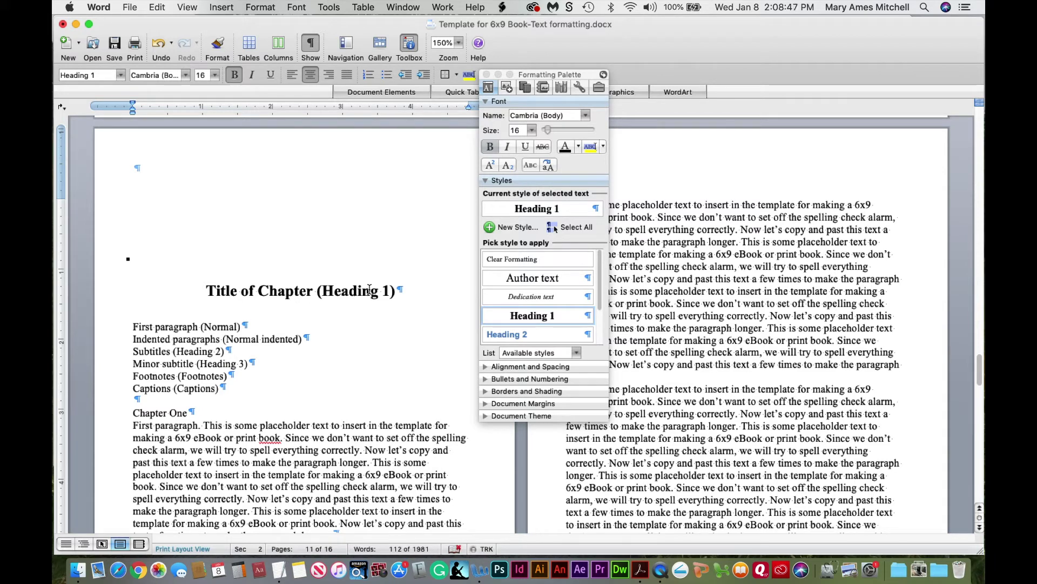
Select the Subtitles line and open Modify Style for Heading 2
{"action": "left_click", "coordinate": [349, 301]}
{"action": "left_click_drag", "start_coordinate": [152, 352], "coordinate": [232, 355]}
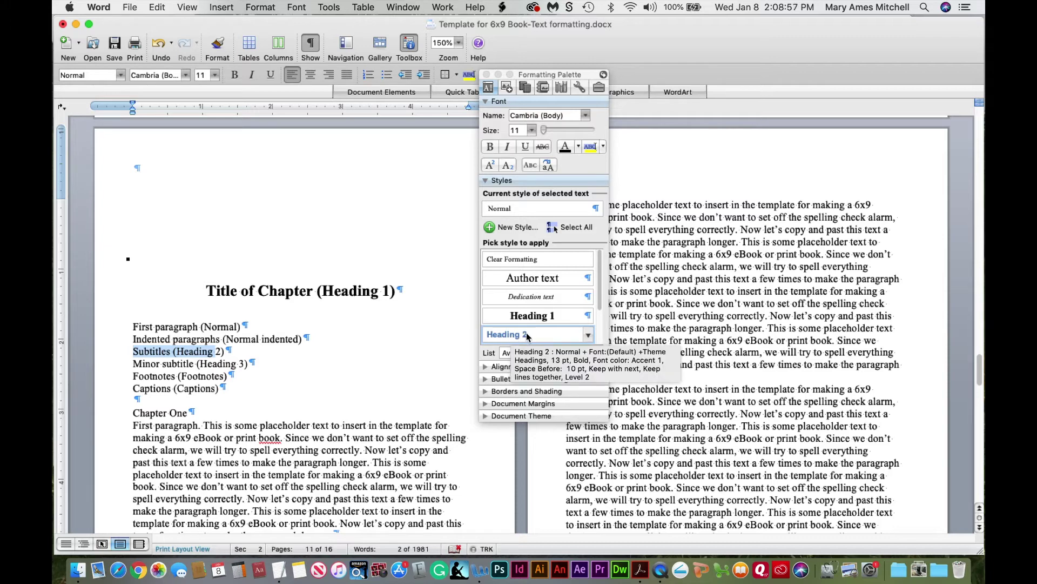
{"action": "left_click", "coordinate": [588, 335]}
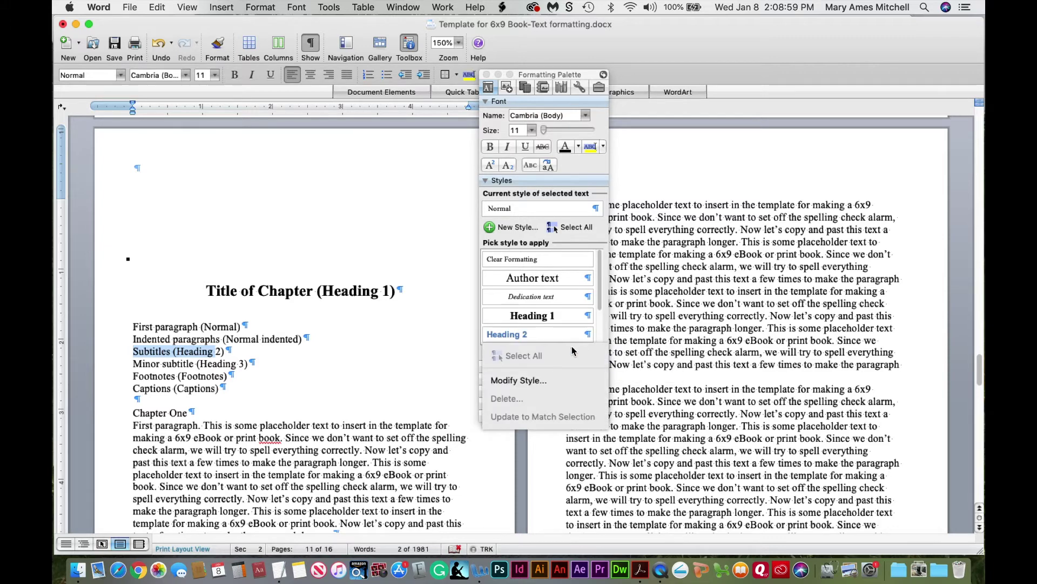
{"action": "left_click", "coordinate": [552, 381]}
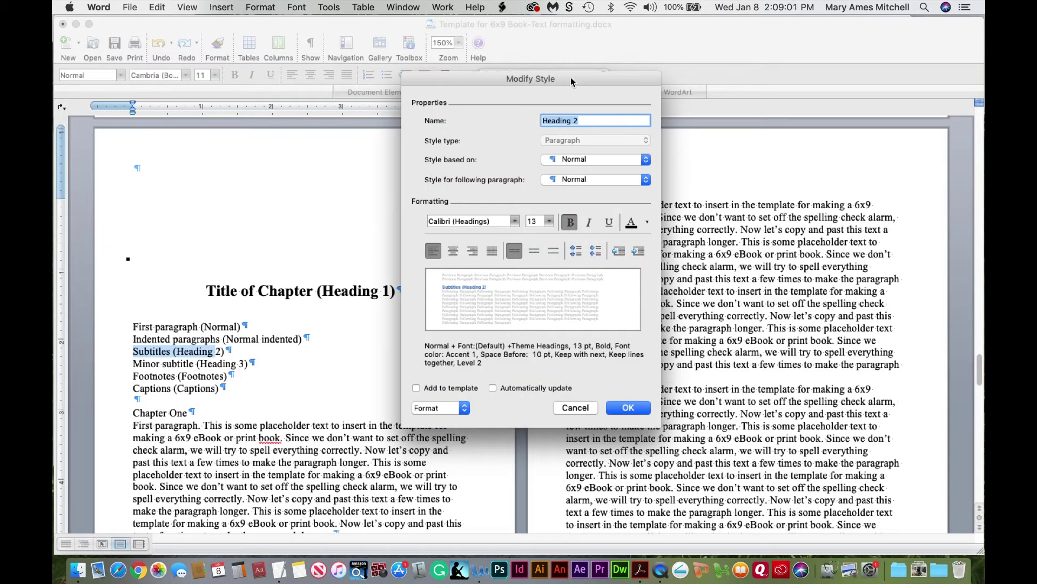
Set Heading 2's font to Cambria with black text
{"action": "left_click", "coordinate": [516, 221]}
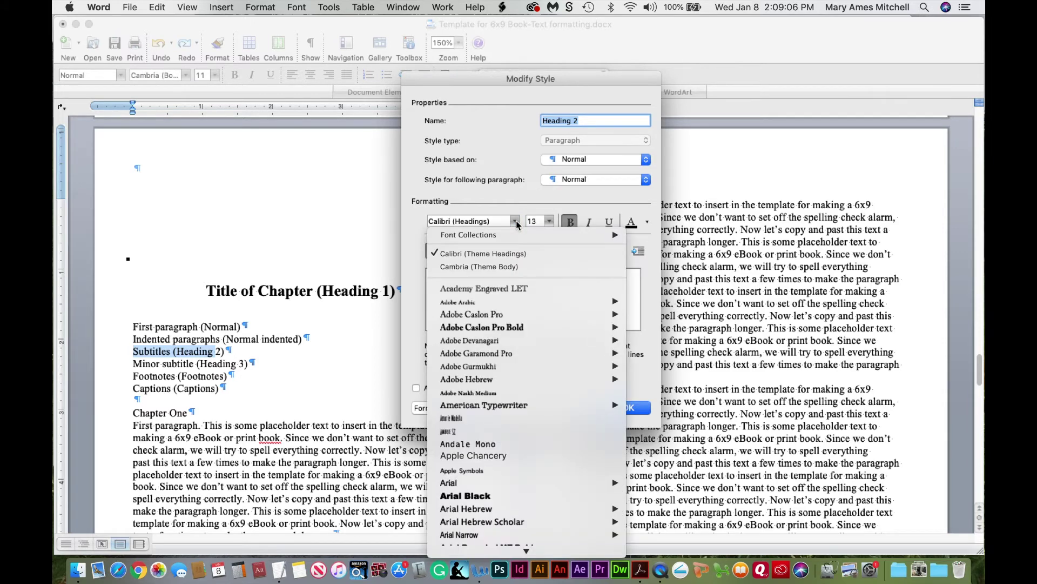
{"action": "left_click", "coordinate": [509, 267]}
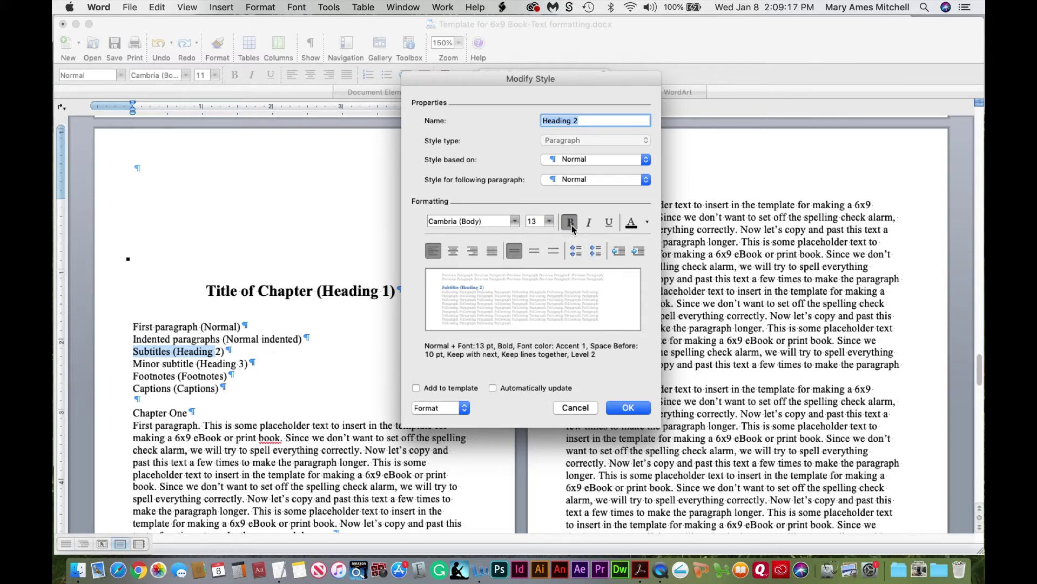
{"action": "left_click", "coordinate": [648, 224]}
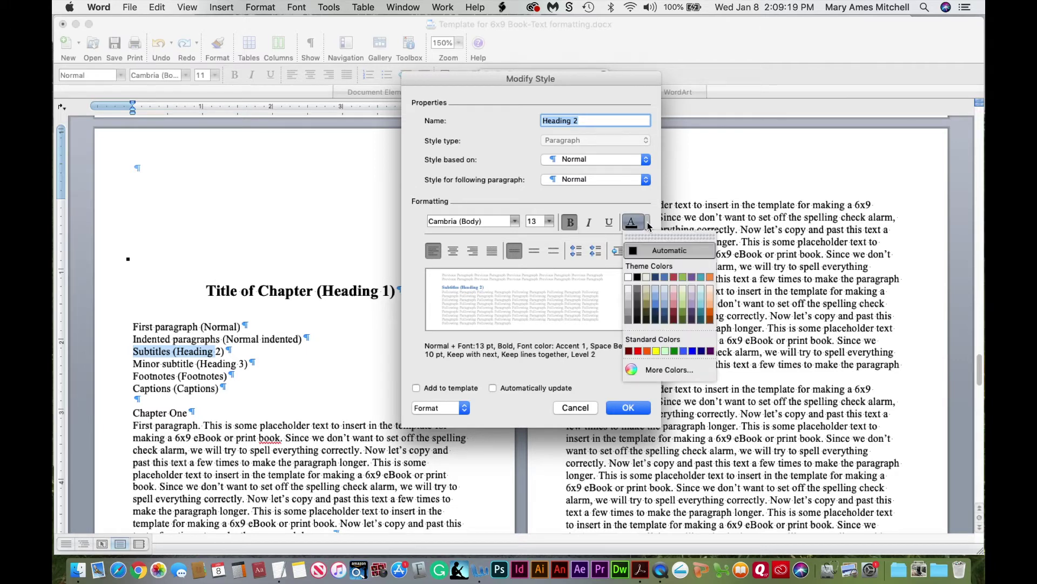
{"action": "left_click", "coordinate": [638, 277]}
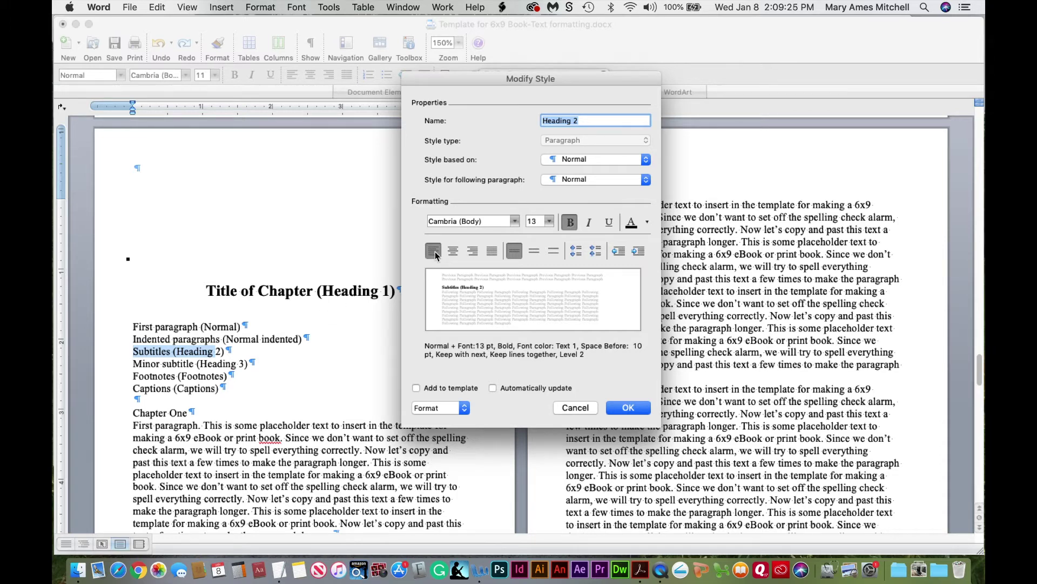
Give Heading 2 5 pt space after and save the style
{"action": "left_click", "coordinate": [457, 409]}
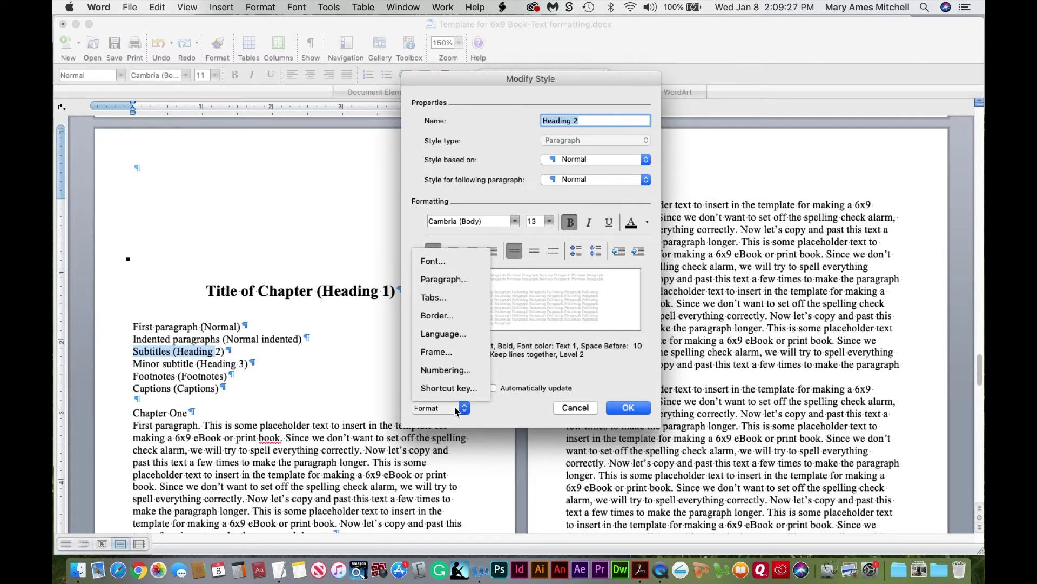
{"action": "left_click", "coordinate": [459, 280]}
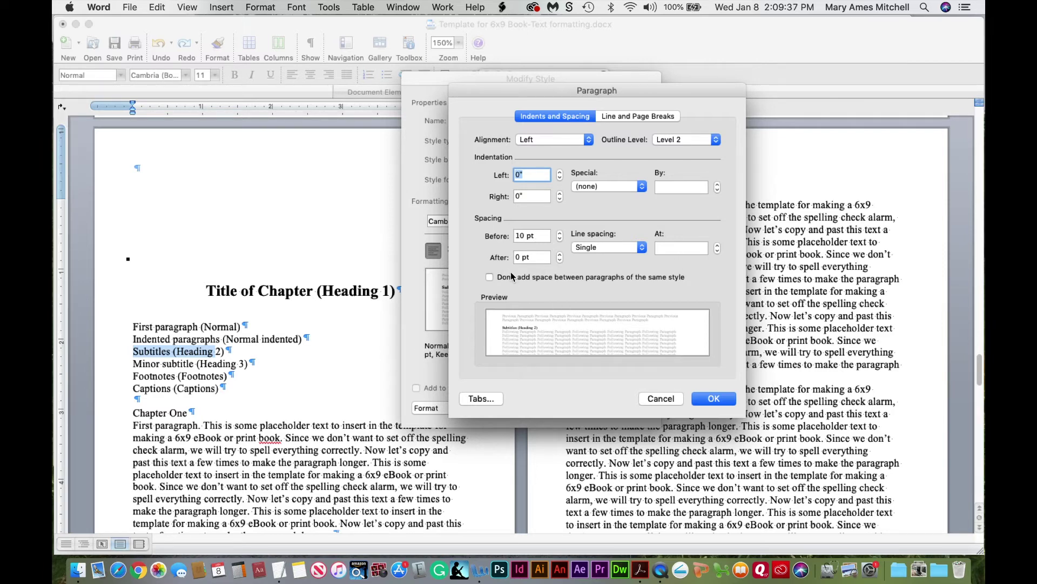
{"action": "left_click", "coordinate": [519, 258]}
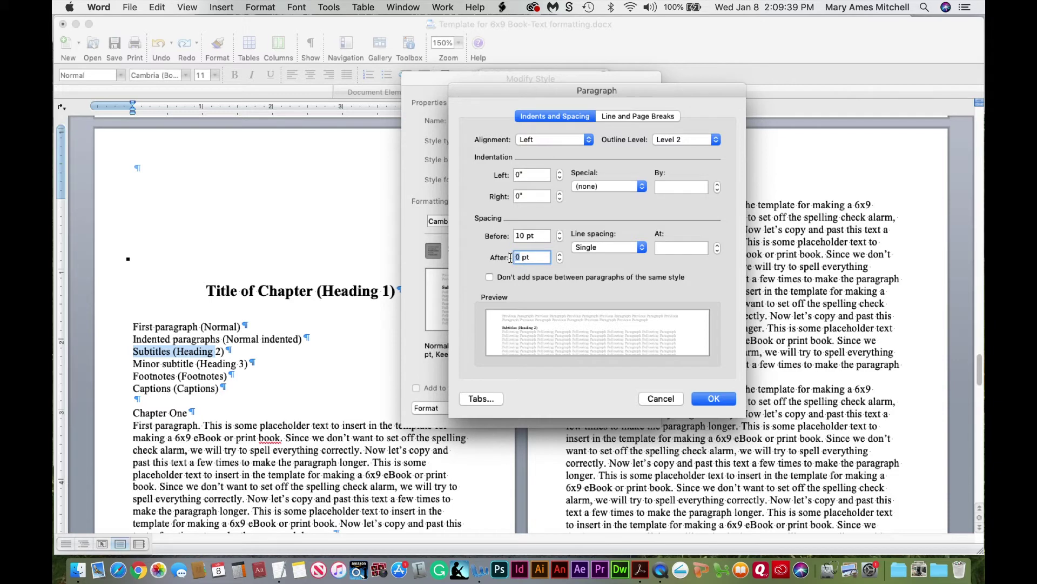
{"action": "type", "text": "5"}
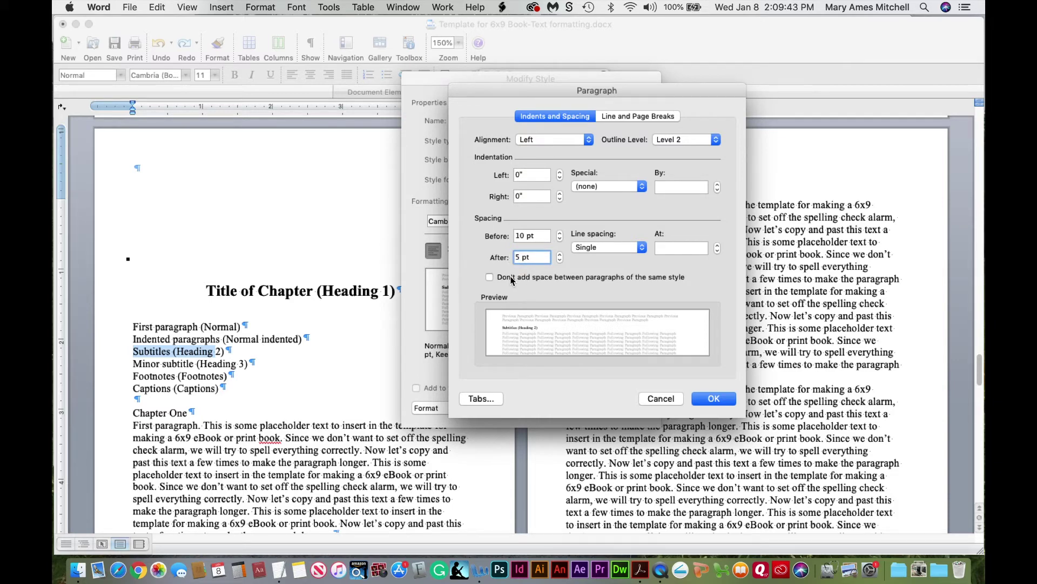
{"action": "left_click", "coordinate": [704, 401]}
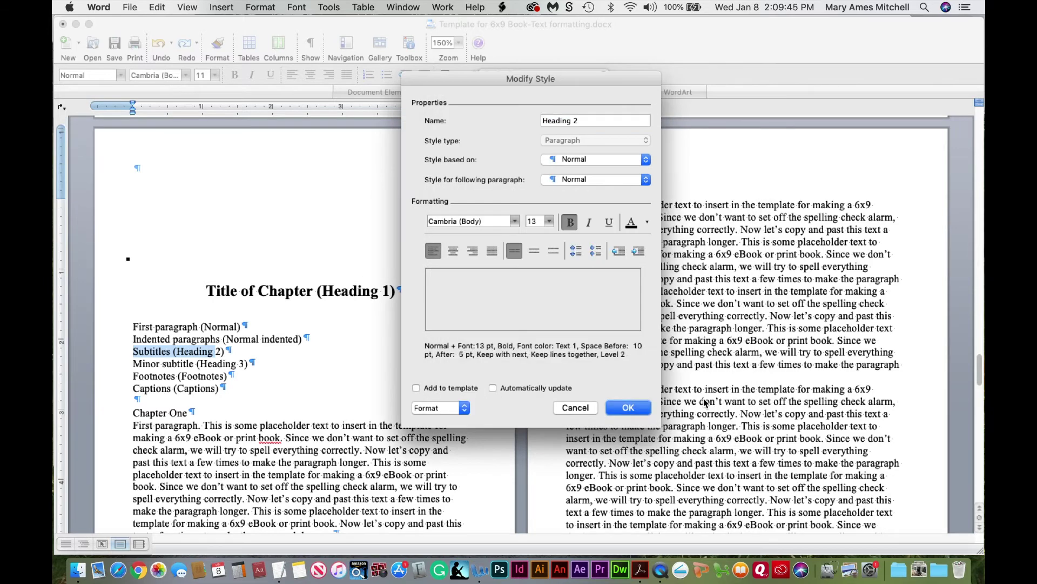
{"action": "left_click", "coordinate": [628, 407]}
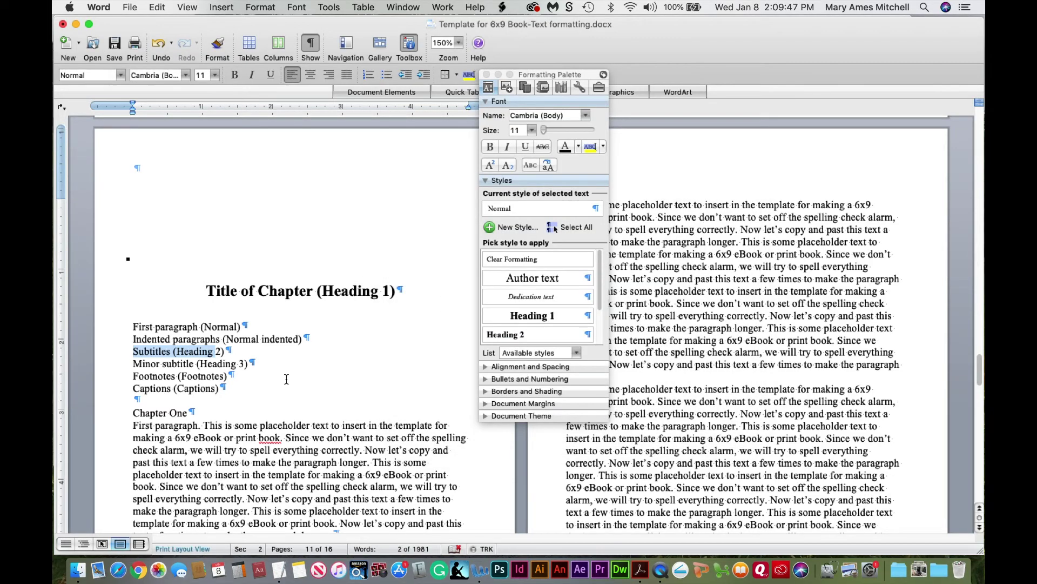
Apply Heading 2 to the Subtitles line and hide formatting marks
{"action": "left_click", "coordinate": [208, 351]}
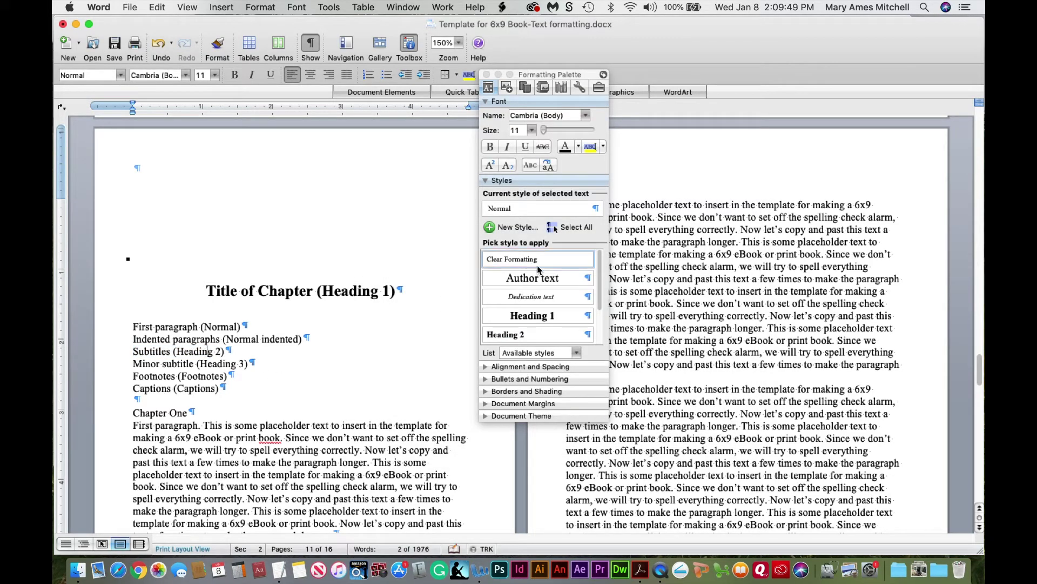
{"action": "left_click", "coordinate": [508, 335]}
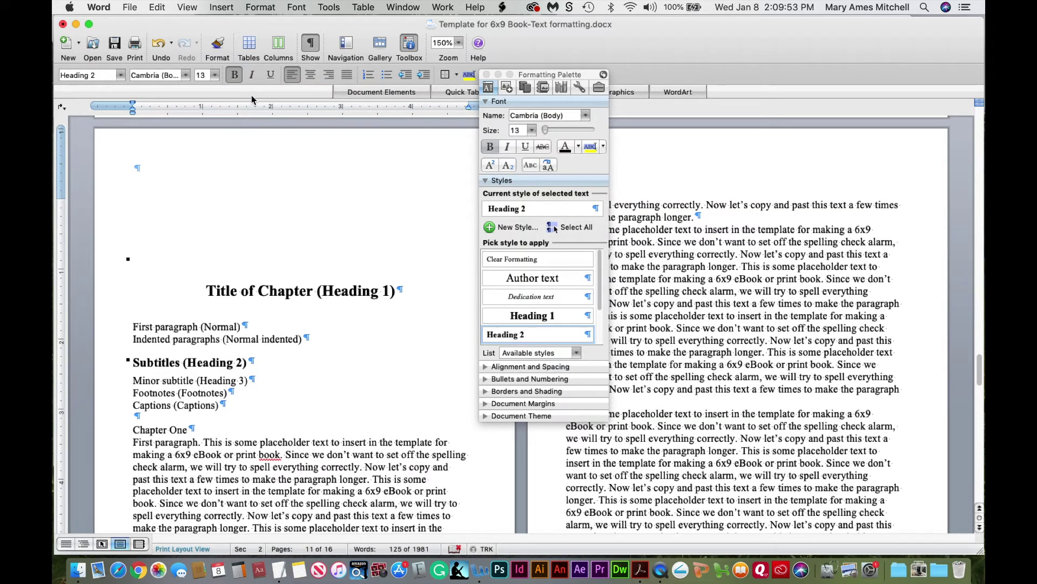
{"action": "left_click", "coordinate": [312, 47]}
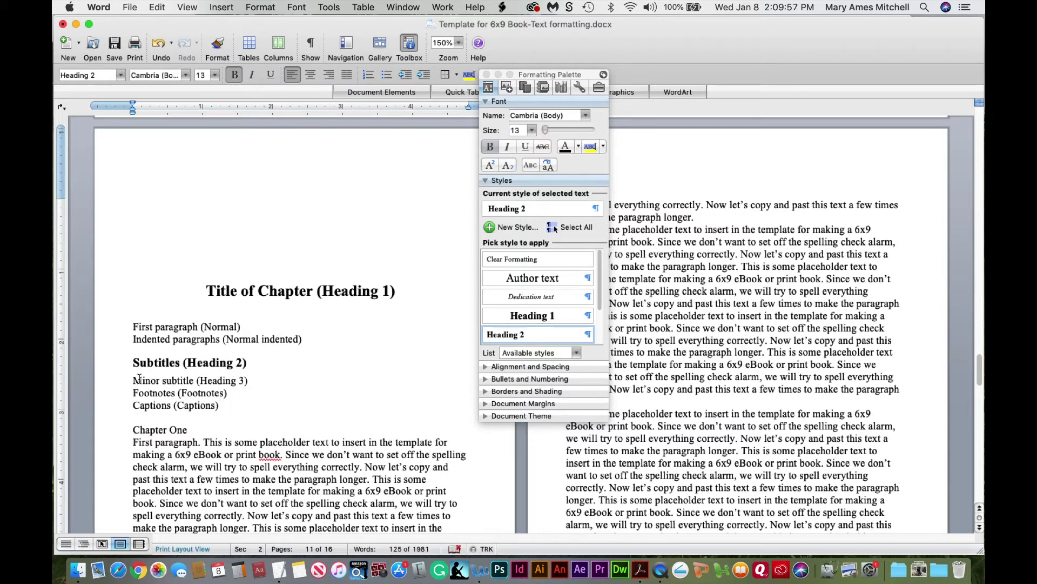
Select the Minor subtitle words and open Modify Style for Heading 3
{"action": "left_click_drag", "start_coordinate": [134, 380], "coordinate": [193, 381]}
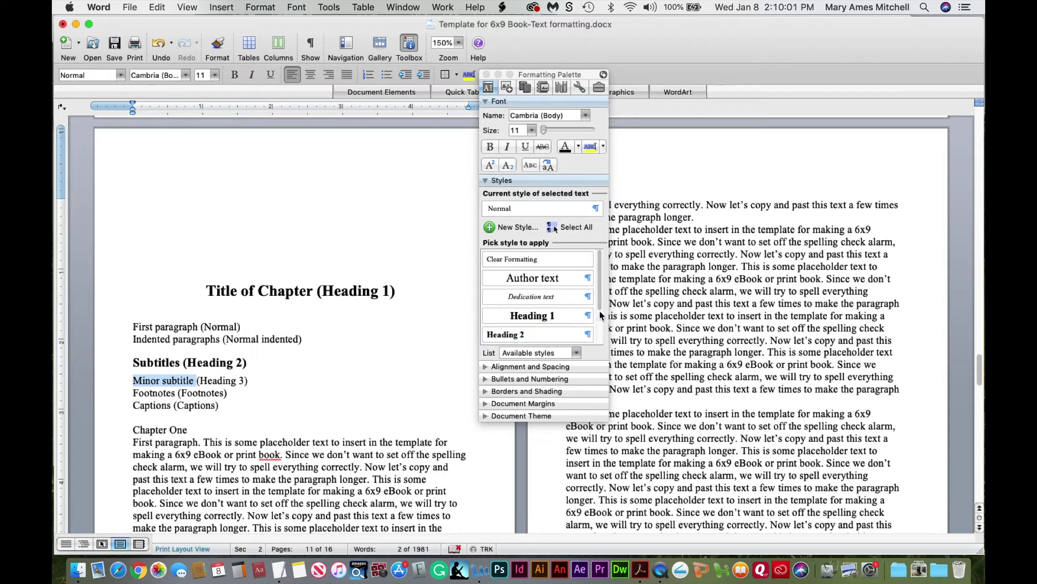
{"action": "scroll", "coordinate": [595, 324], "scroll_direction": "down", "scroll_amount": 2}
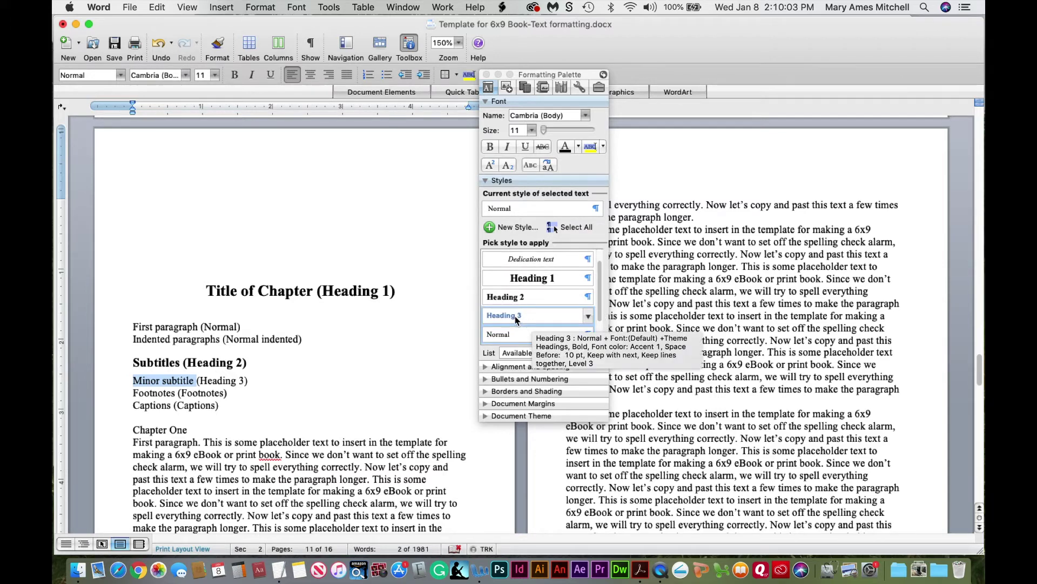
{"action": "left_click", "coordinate": [590, 320]}
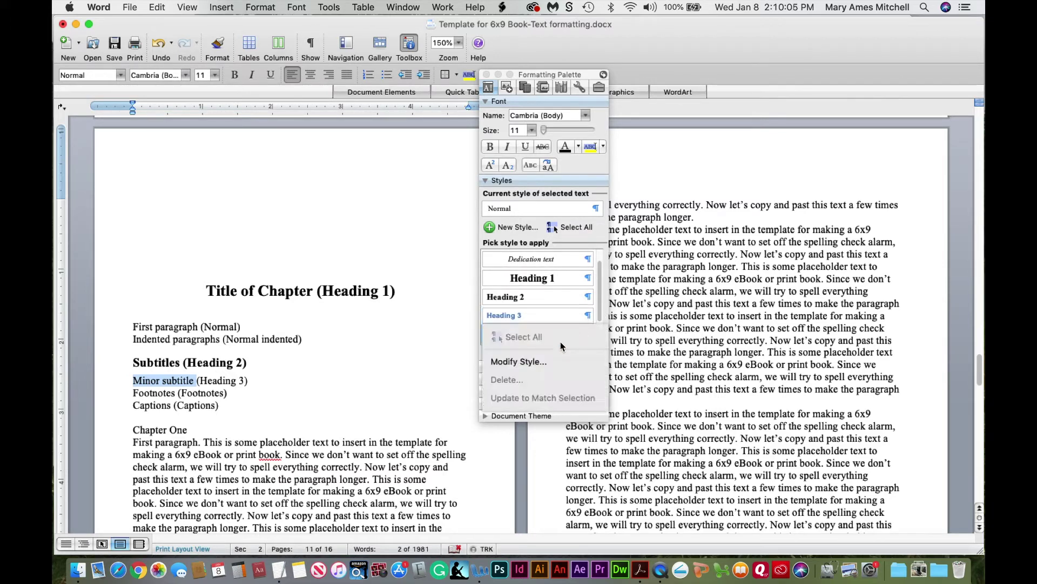
{"action": "left_click", "coordinate": [539, 362]}
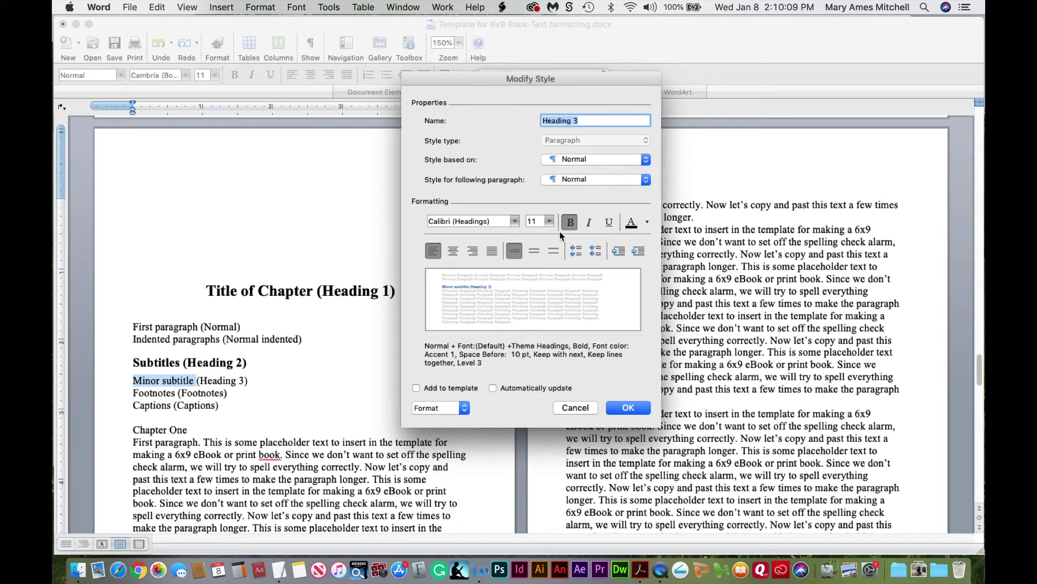
Set Heading 3's text to black Cambria
{"action": "left_click", "coordinate": [647, 223]}
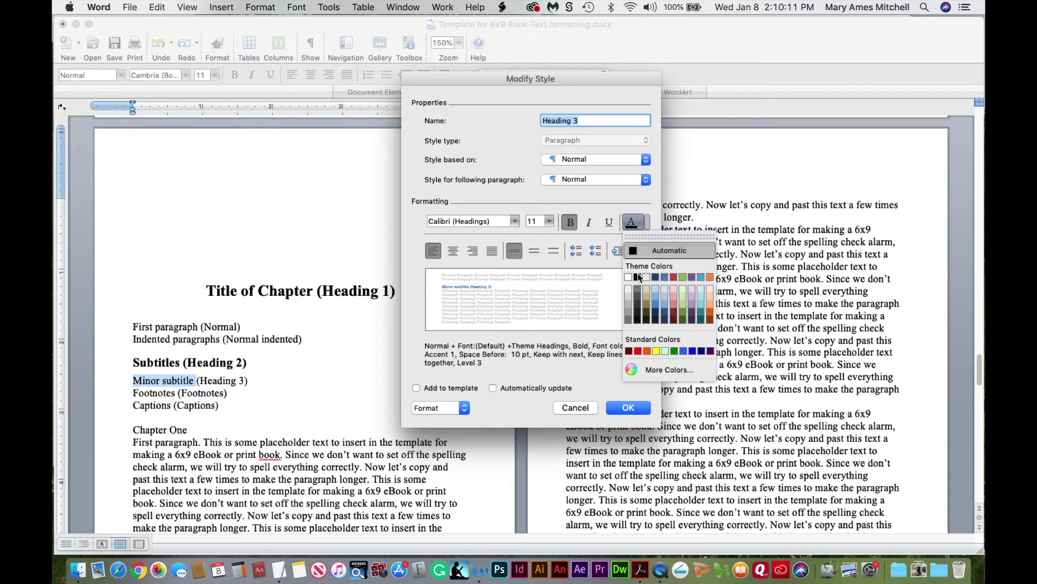
{"action": "left_click", "coordinate": [638, 277]}
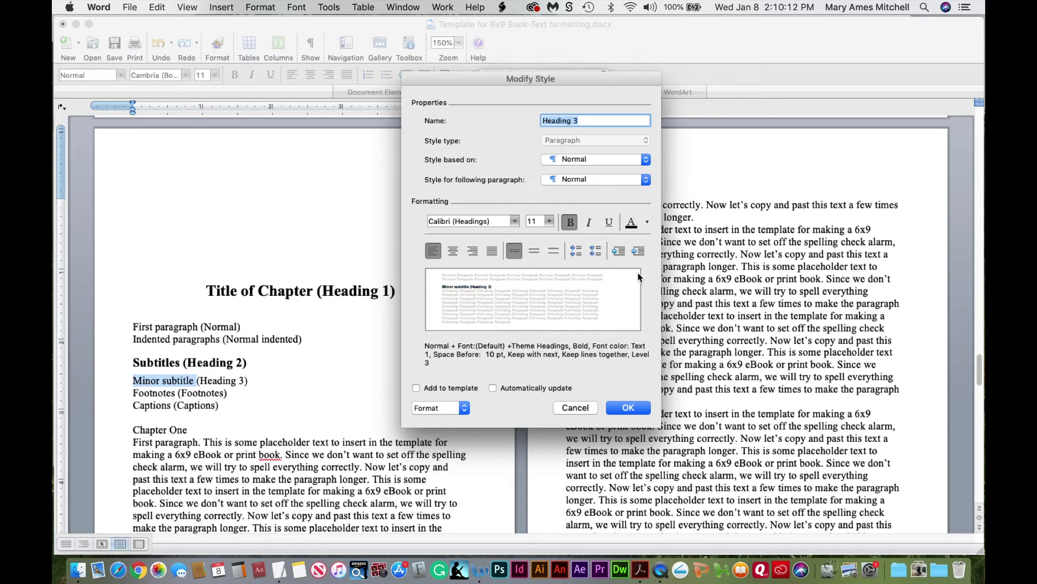
{"action": "left_click", "coordinate": [515, 223]}
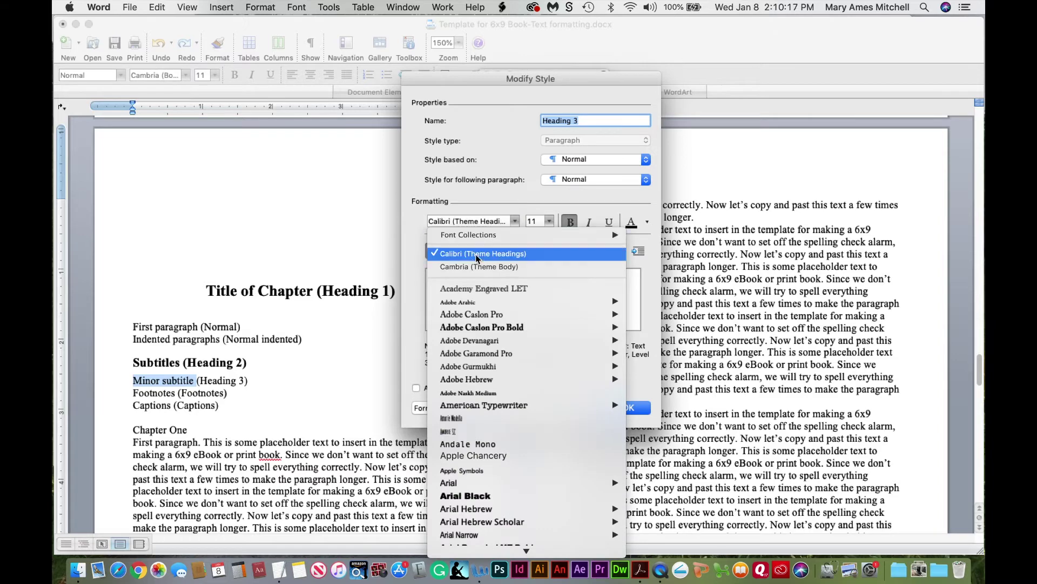
{"action": "left_click", "coordinate": [470, 267]}
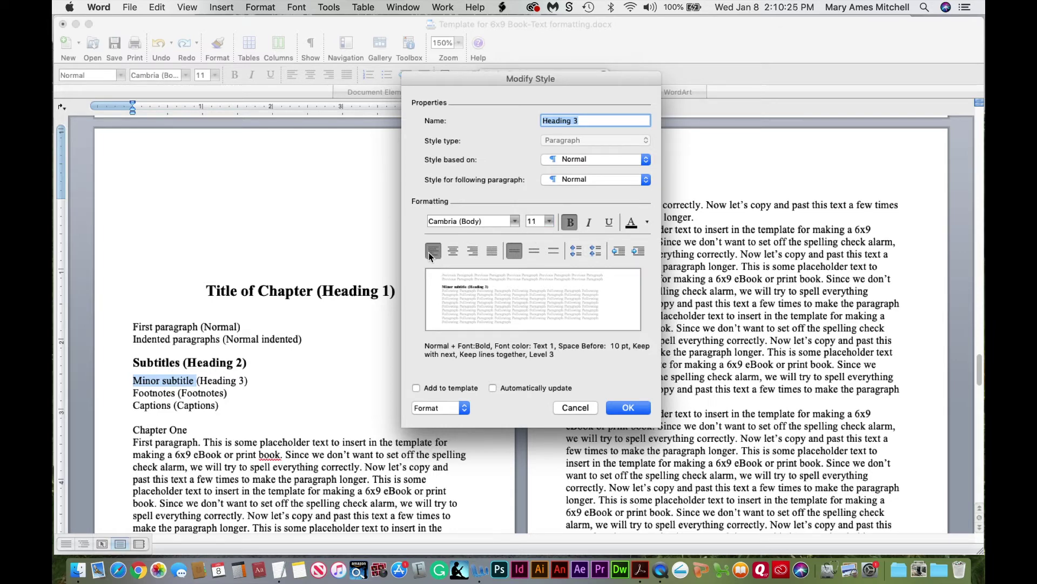
Review Heading 3's paragraph spacing and save the style
{"action": "left_click", "coordinate": [439, 407]}
{"action": "left_click", "coordinate": [451, 279]}
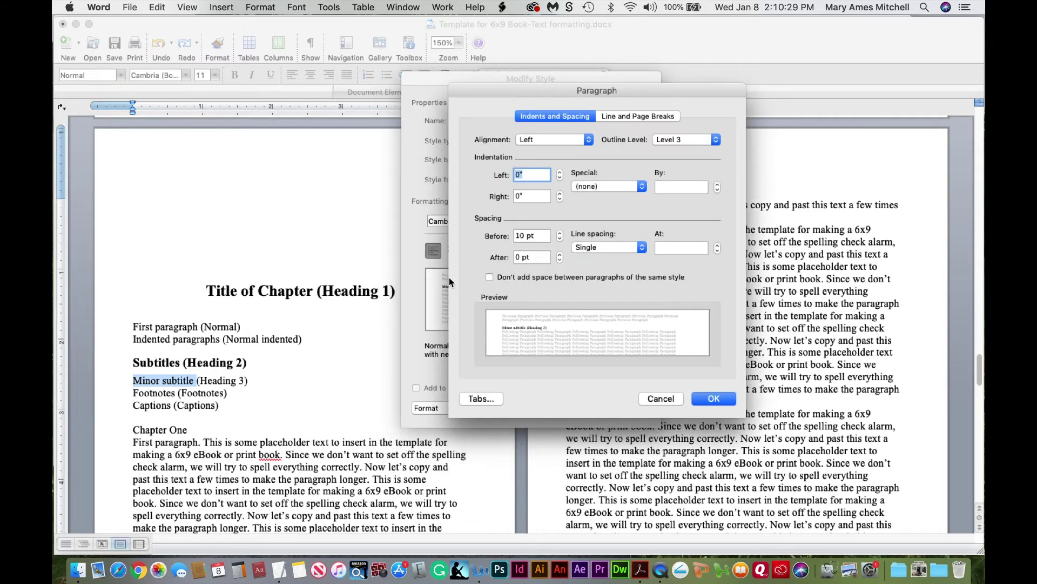
{"action": "left_click", "coordinate": [524, 234]}
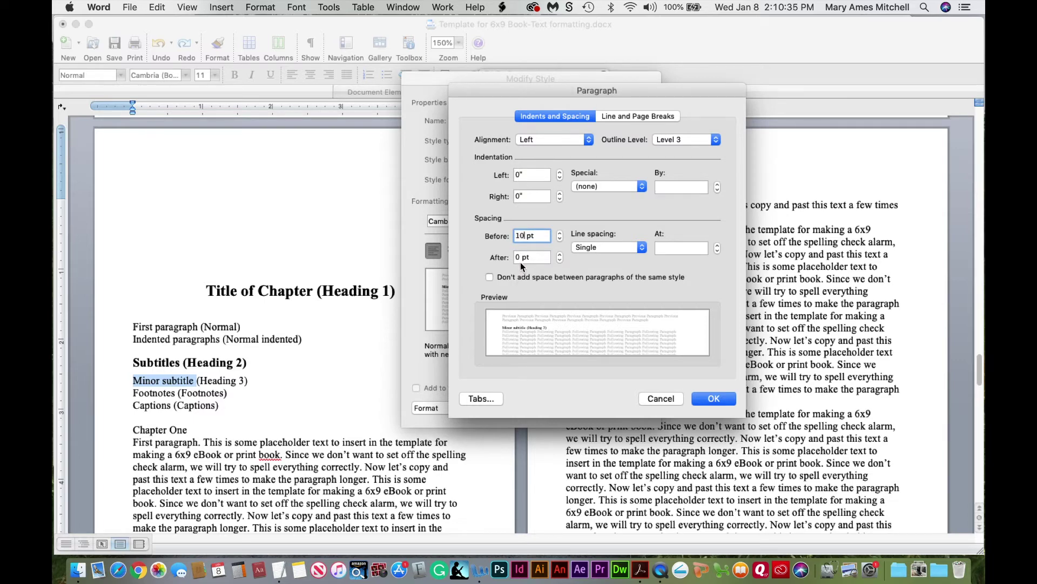
{"action": "left_click", "coordinate": [705, 400]}
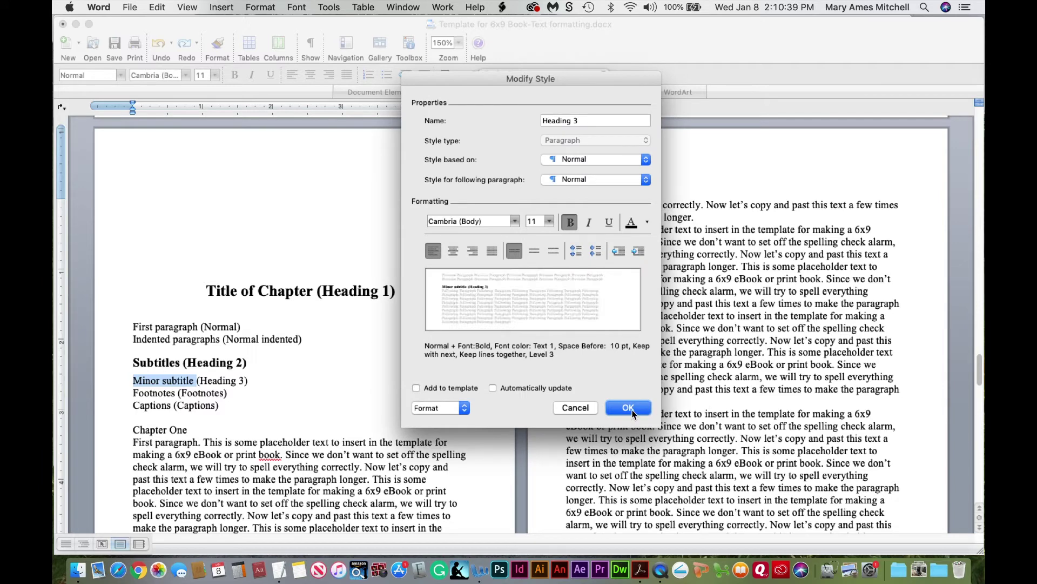
{"action": "left_click", "coordinate": [629, 408]}
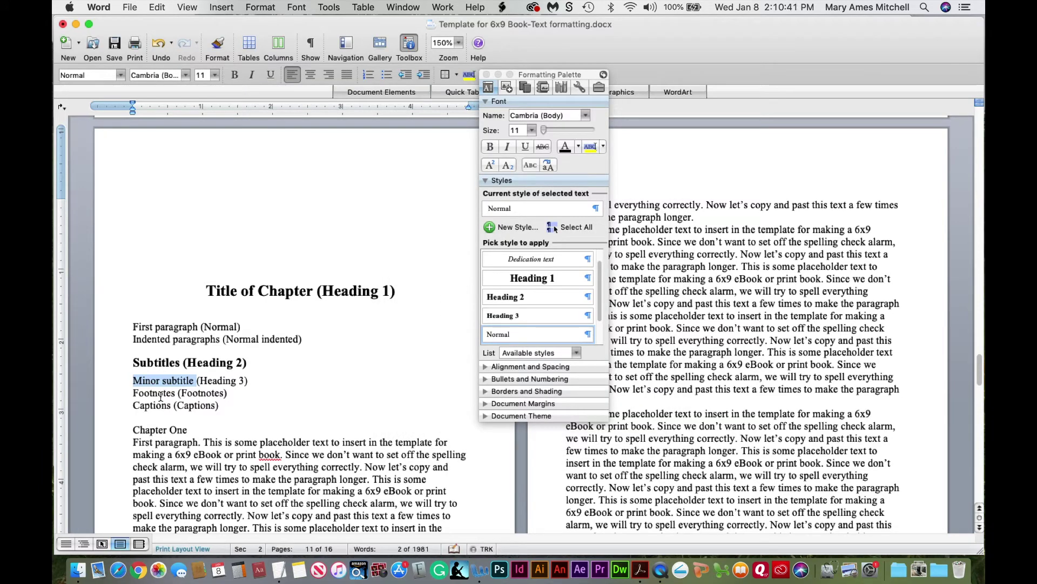
Apply Heading 3 to the whole 'Minor subtitle (Heading 3)' line
{"action": "left_click", "coordinate": [512, 318]}
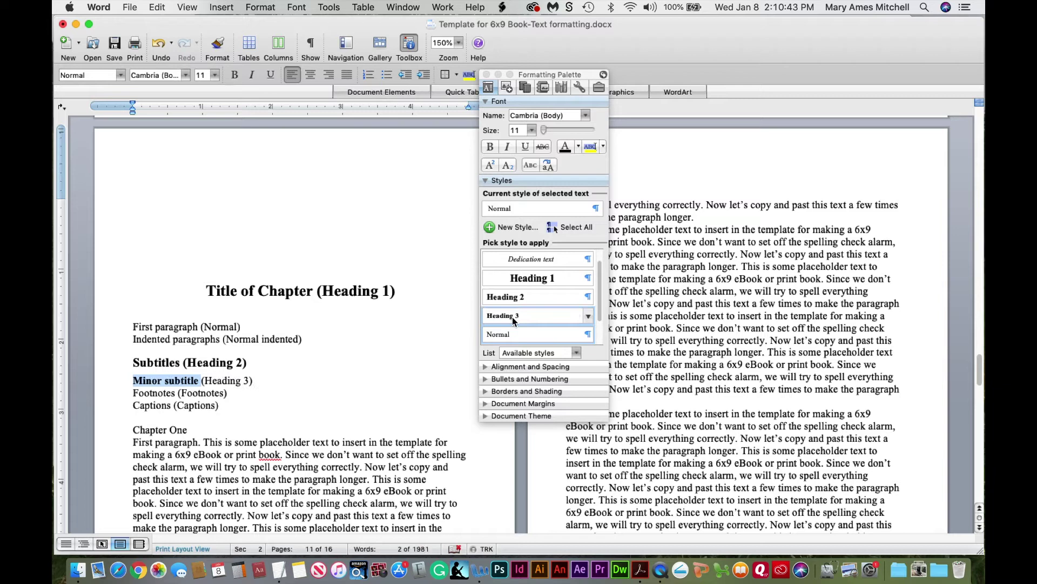
{"action": "left_click", "coordinate": [222, 381]}
{"action": "left_click_drag", "start_coordinate": [132, 381], "coordinate": [261, 386]}
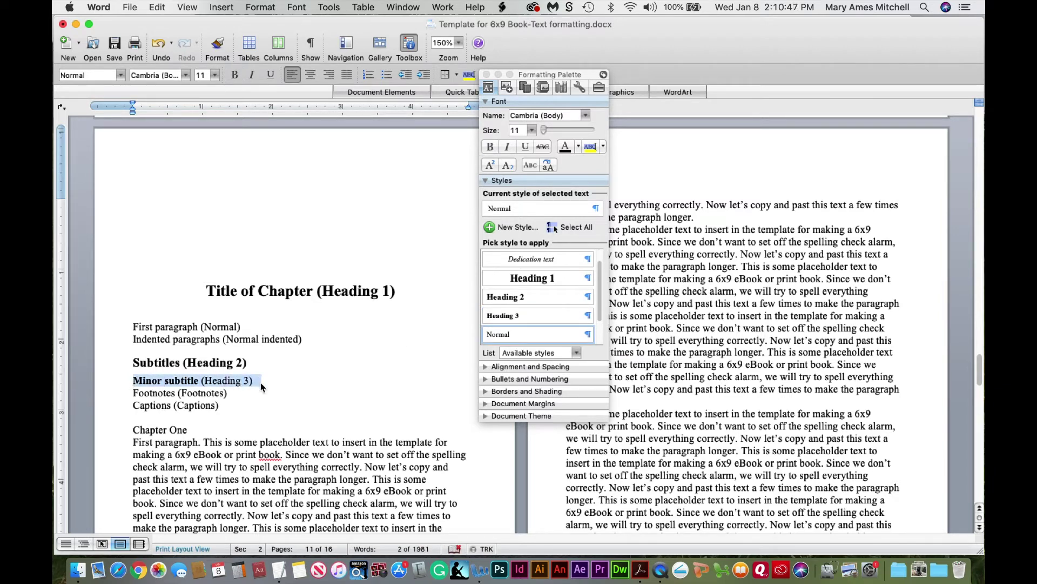
{"action": "left_click", "coordinate": [506, 317]}
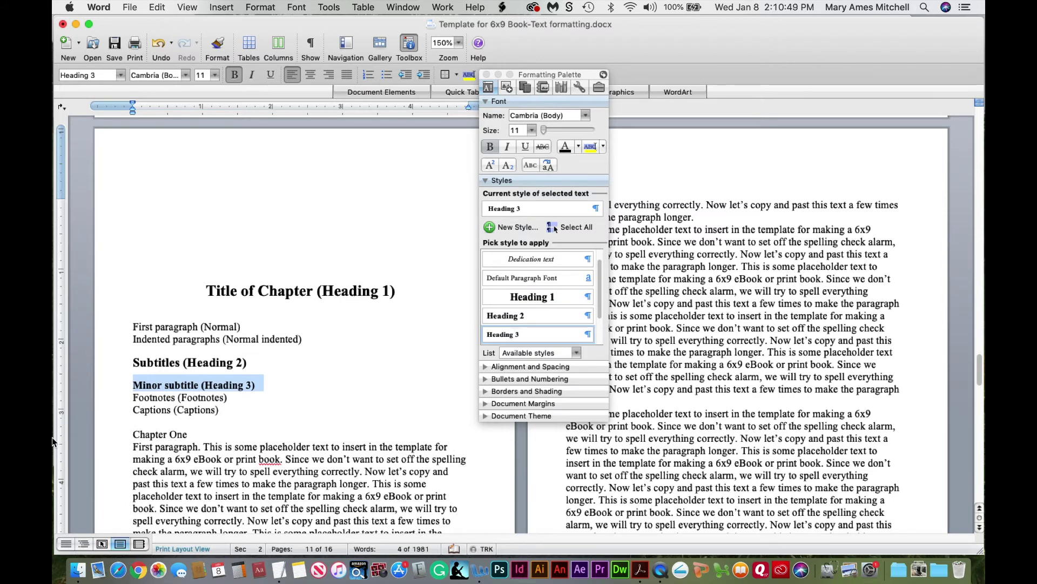
{"action": "left_click", "coordinate": [177, 409]}
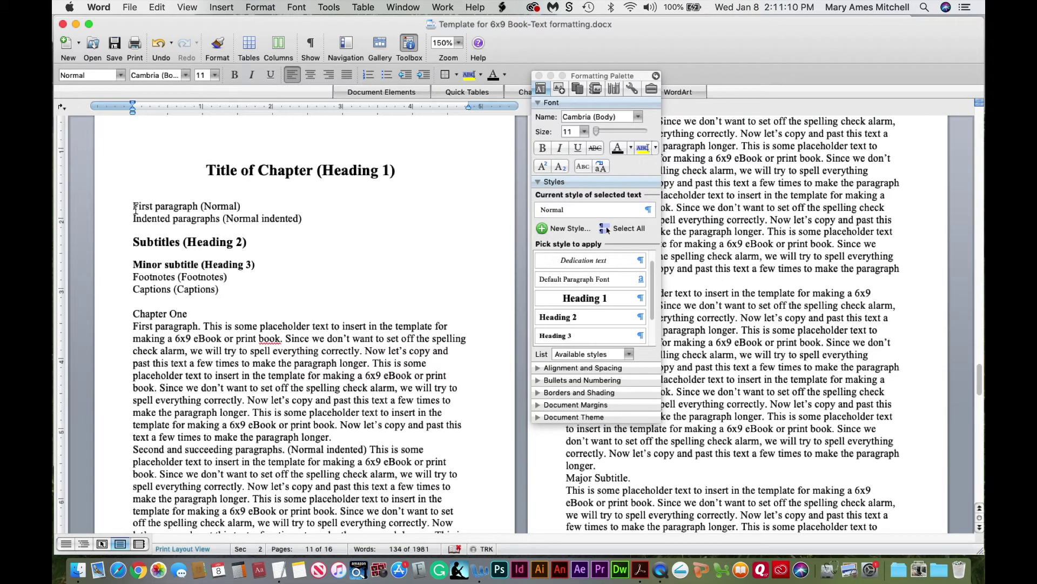
{"action": "left_click_drag", "start_coordinate": [135, 206], "coordinate": [206, 206]}
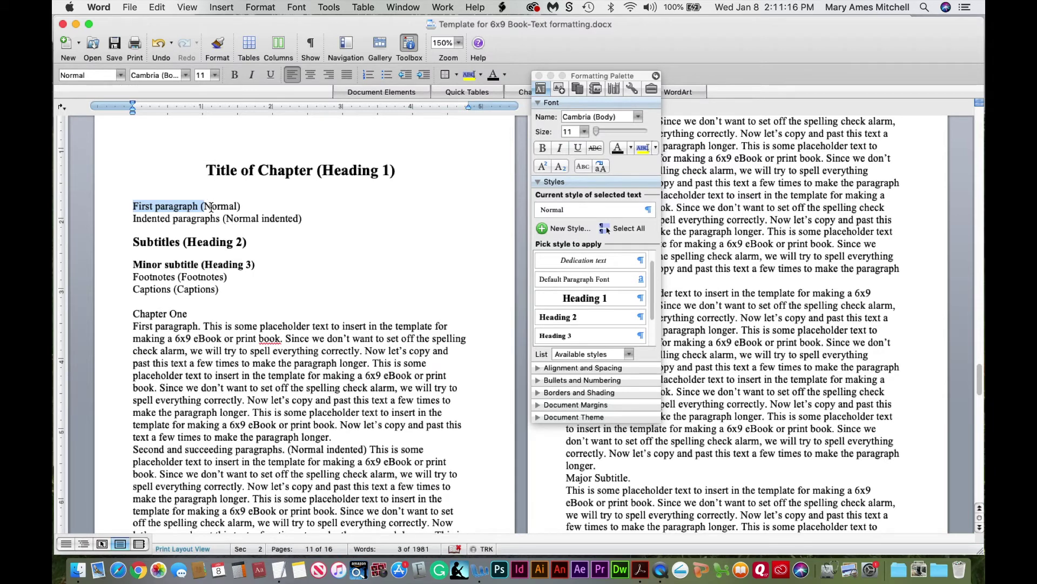
{"action": "left_click", "coordinate": [211, 206]}
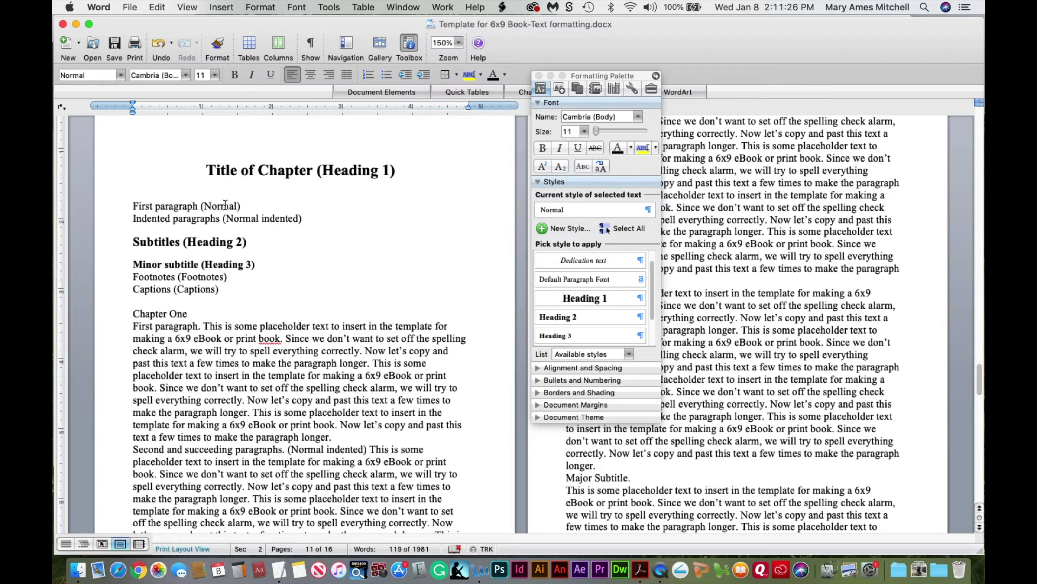
{"action": "left_click_drag", "start_coordinate": [133, 219], "coordinate": [269, 218]}
{"action": "left_click", "coordinate": [268, 218]}
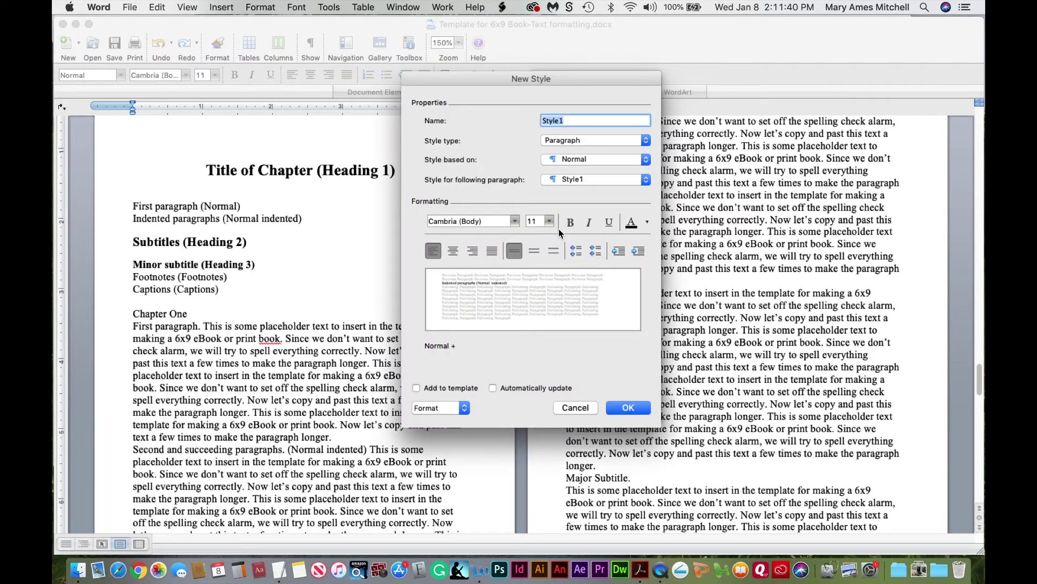
Create a 'Normal indented' style with a 0.2" first-line indent
{"action": "type", "text": "Normal indented"}
{"action": "left_click", "coordinate": [437, 409]}
{"action": "left_click", "coordinate": [438, 280]}
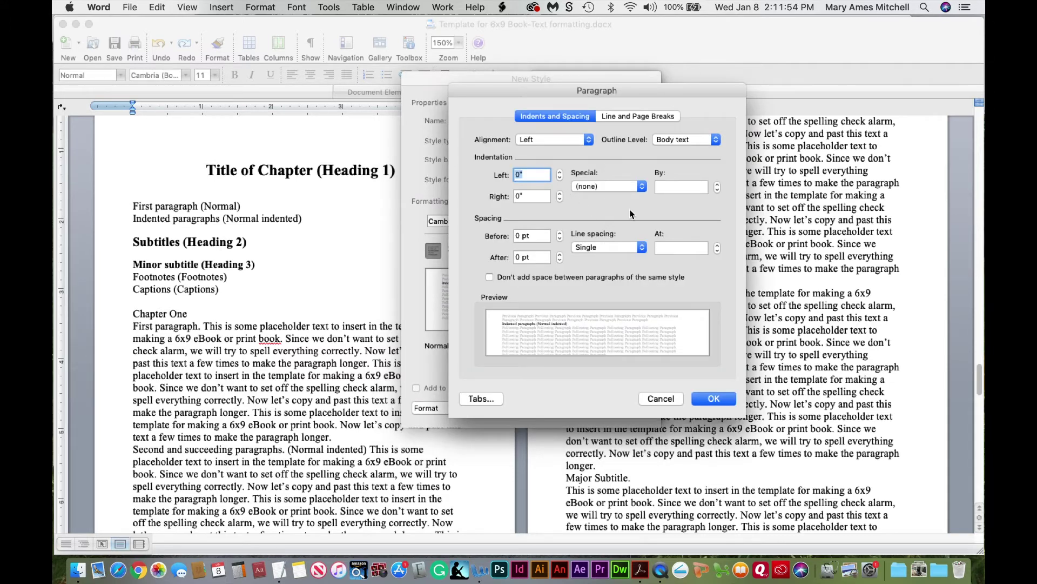
{"action": "left_click", "coordinate": [640, 187]}
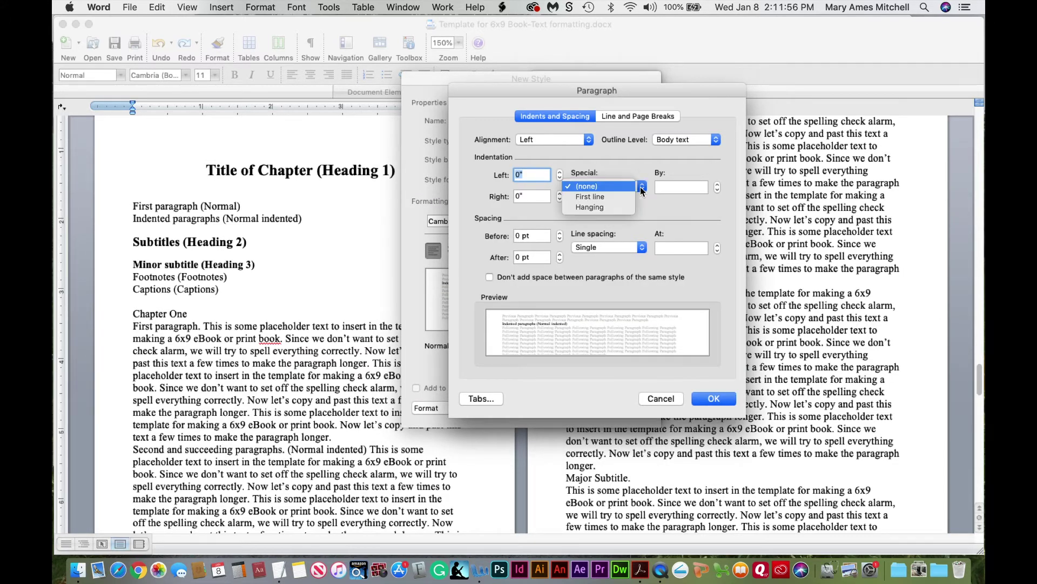
{"action": "left_click", "coordinate": [621, 198]}
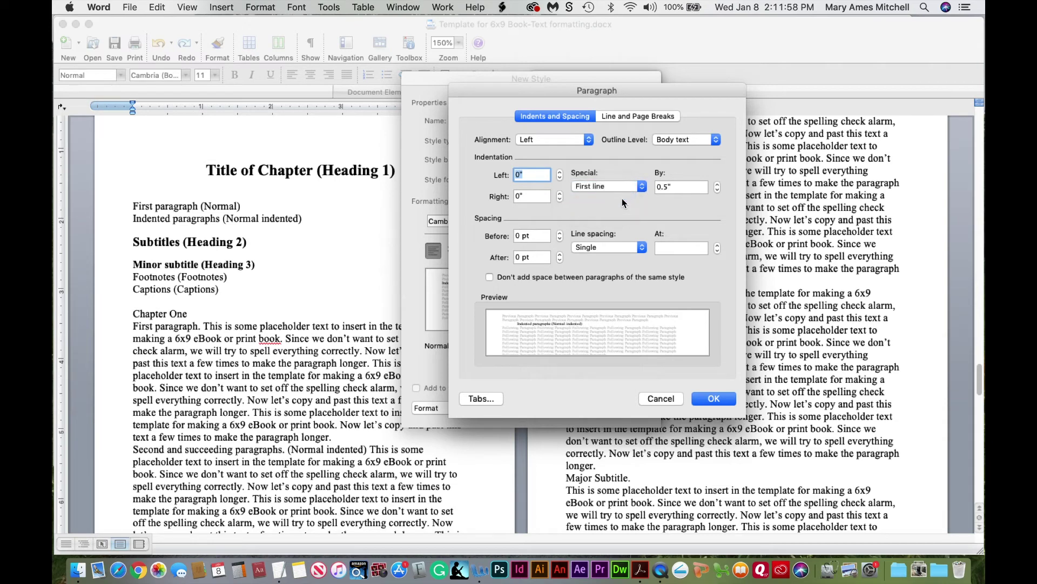
{"action": "left_click", "coordinate": [668, 186]}
{"action": "key", "text": "BackSpace"}
{"action": "key", "text": "BackSpace"}
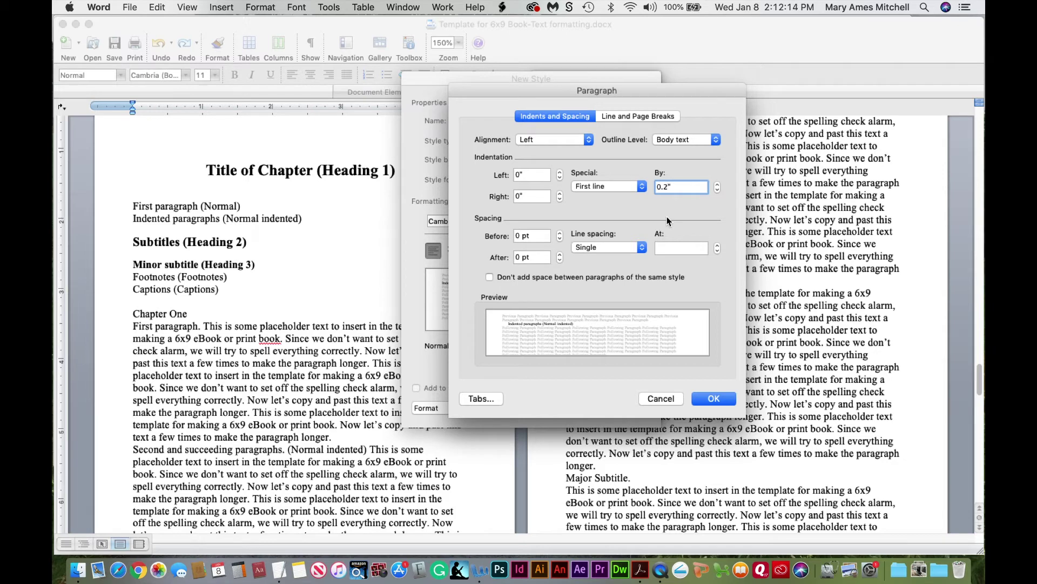
{"action": "left_click", "coordinate": [712, 400]}
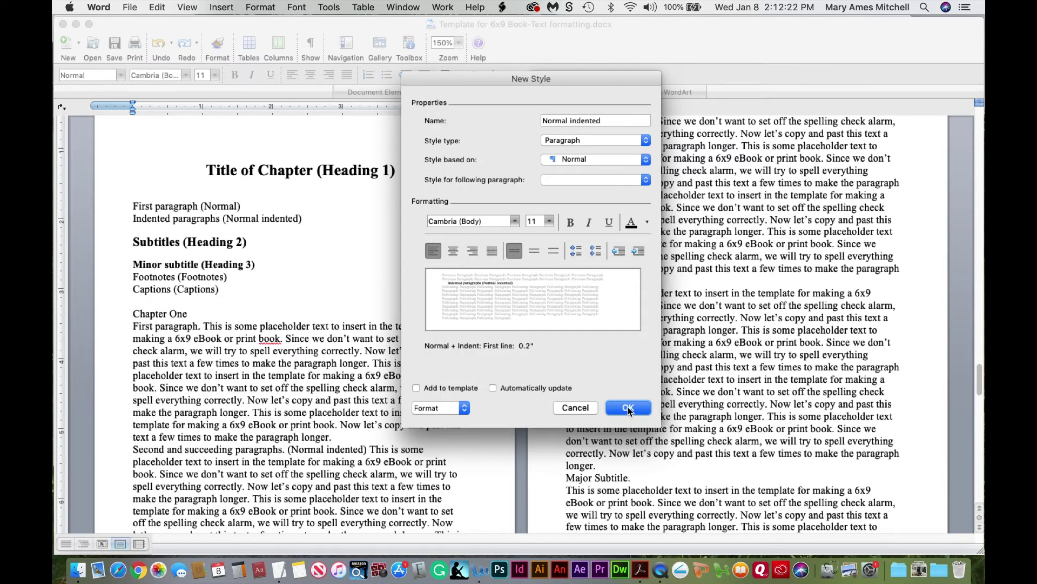
{"action": "left_click", "coordinate": [629, 408]}
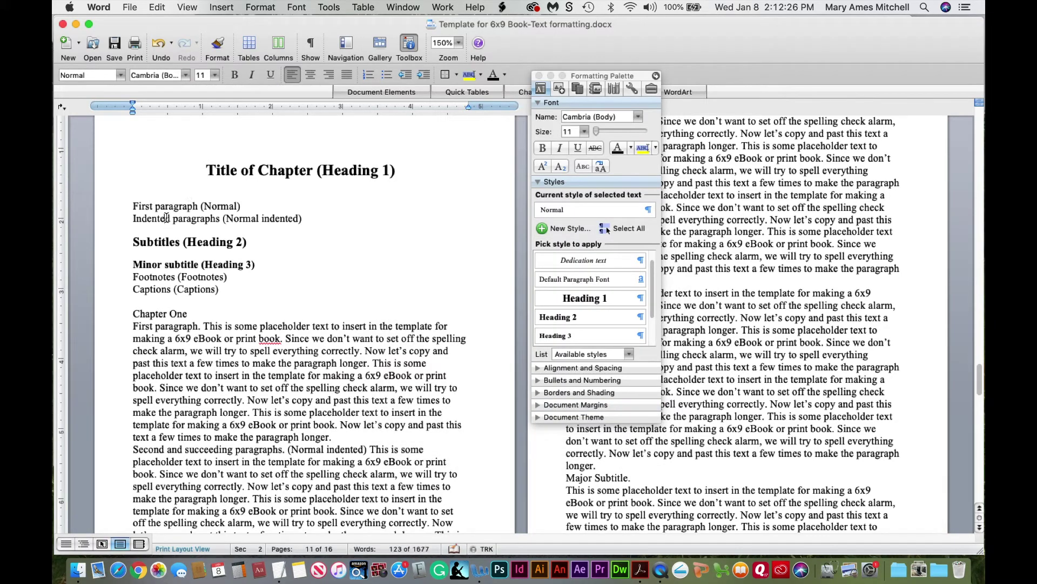
Apply Normal indented to the 'Indented paragraphs' line, then select the Footnotes line
{"action": "left_click_drag", "start_coordinate": [133, 219], "coordinate": [222, 219]}
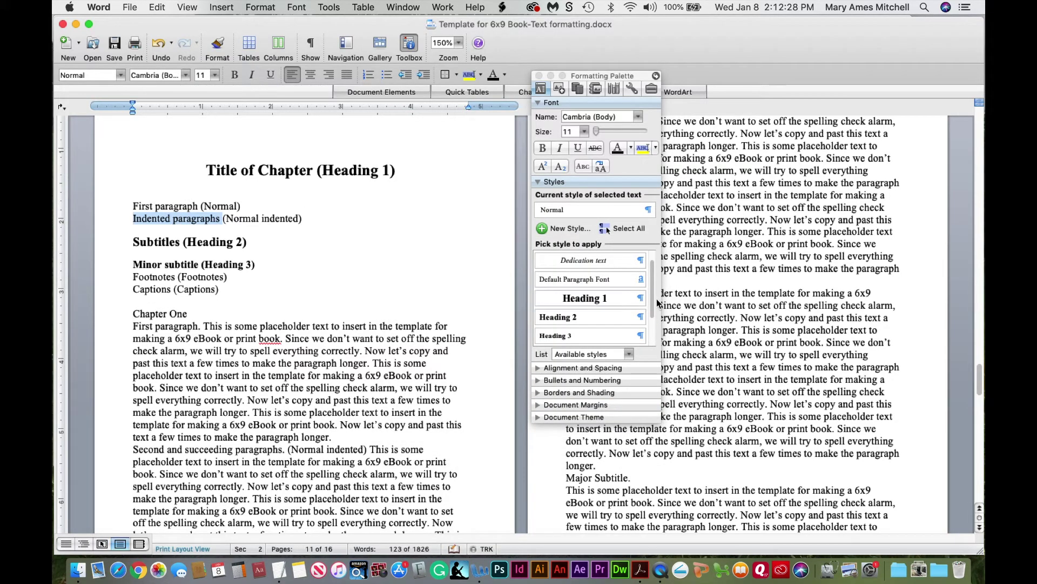
{"action": "scroll", "coordinate": [653, 332], "scroll_direction": "down", "scroll_amount": 5}
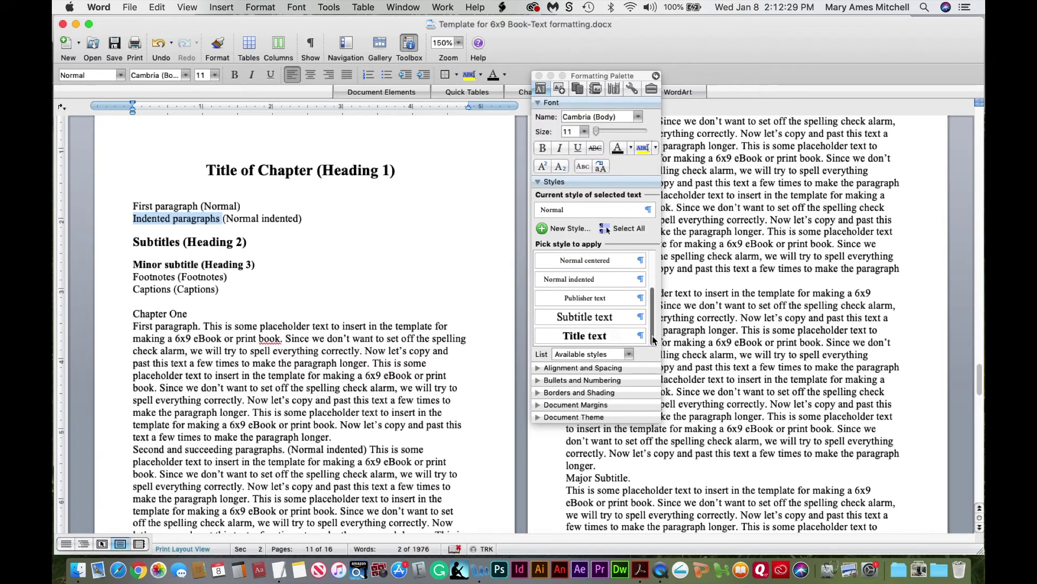
{"action": "left_click", "coordinate": [592, 278]}
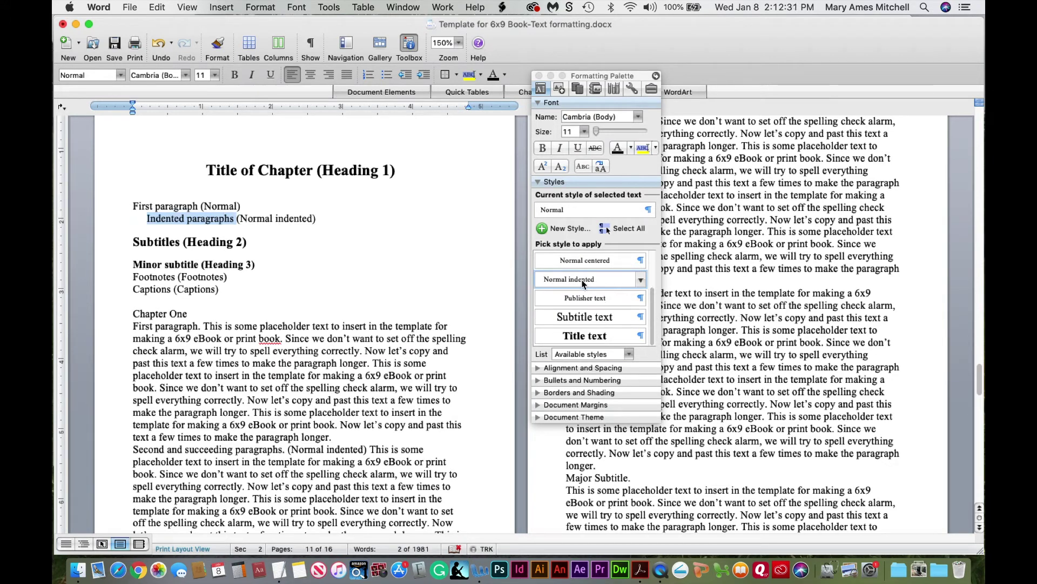
{"action": "left_click", "coordinate": [268, 217]}
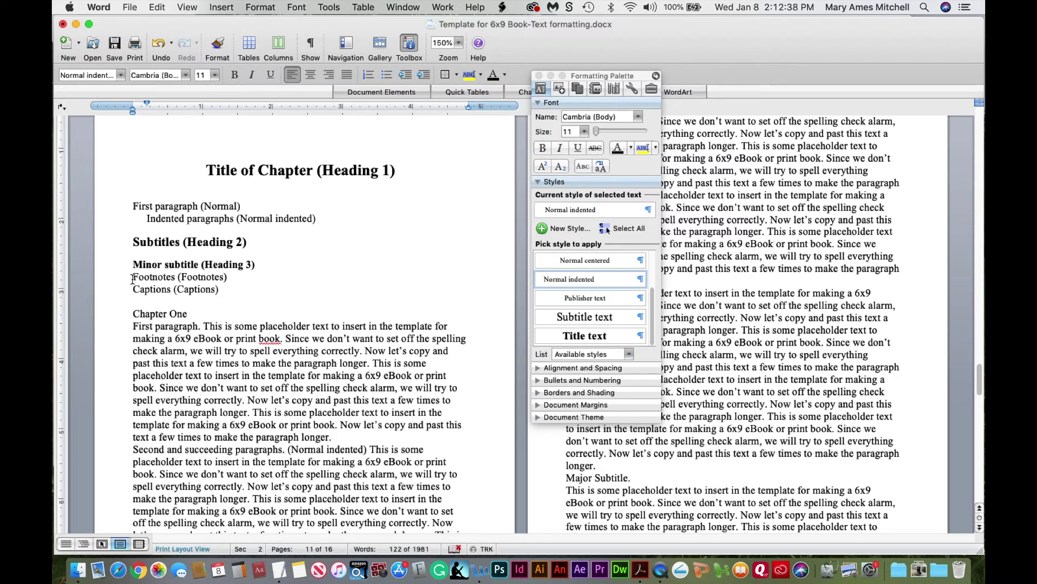
{"action": "left_click_drag", "start_coordinate": [133, 277], "coordinate": [236, 278]}
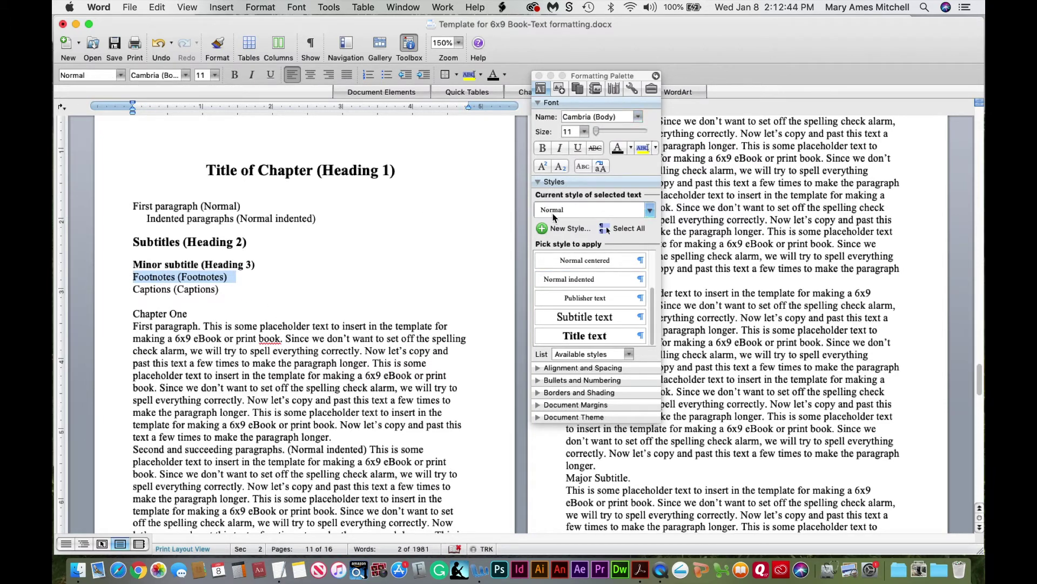
Create a new 'Footnotes' style with 9 pt font size
{"action": "left_click", "coordinate": [545, 230]}
{"action": "type", "text": "Footnote"}
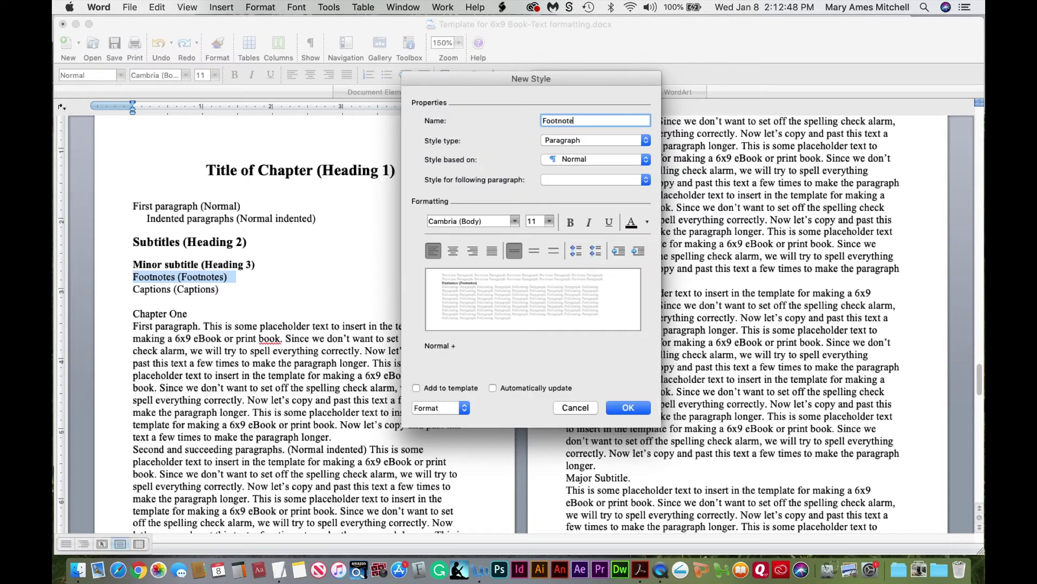
{"action": "type", "text": "s"}
{"action": "double_click", "coordinate": [538, 225]}
{"action": "type", "text": "9"}
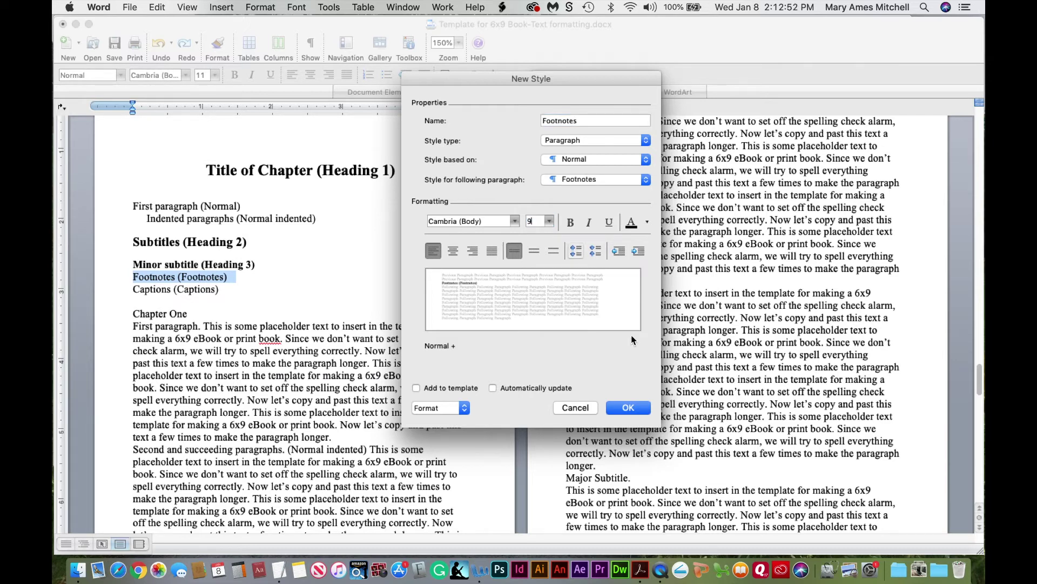
{"action": "left_click", "coordinate": [634, 408]}
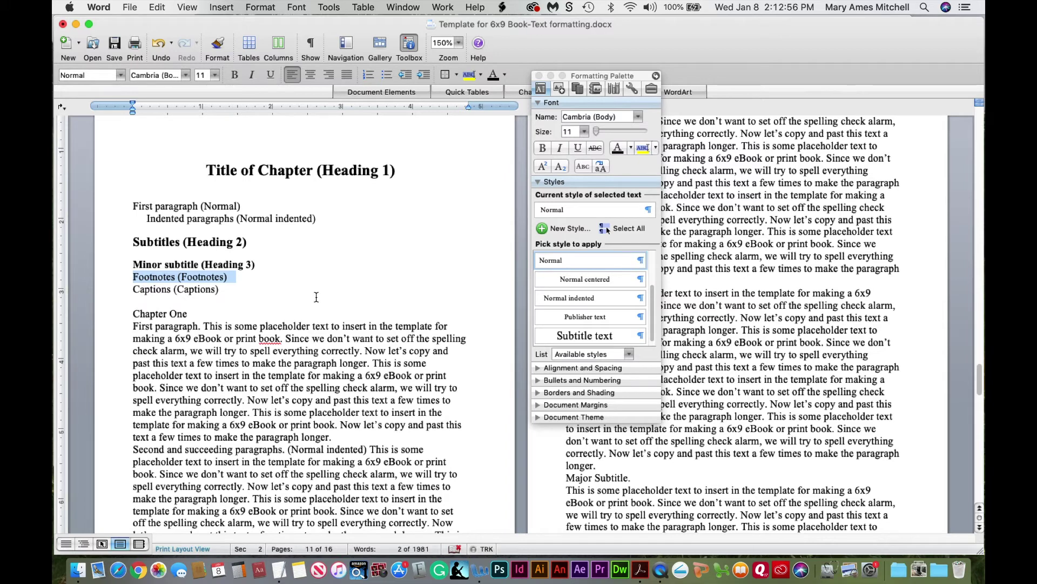
Apply the Footnotes style to the Footnotes line
{"action": "left_click_drag", "start_coordinate": [652, 329], "coordinate": [653, 309]}
{"action": "left_click", "coordinate": [549, 281]}
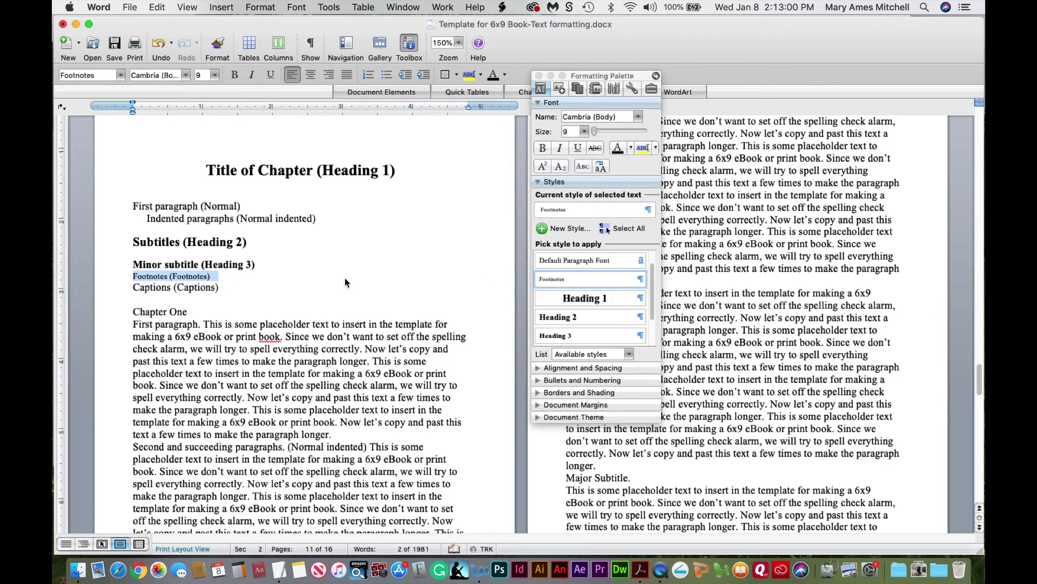
{"action": "left_click", "coordinate": [172, 286]}
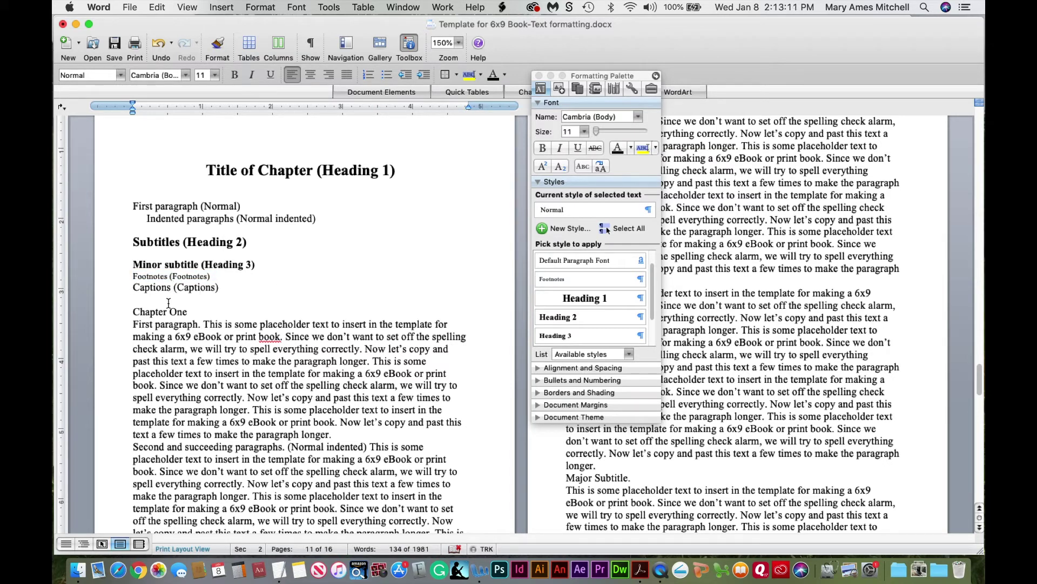
{"action": "left_click_drag", "start_coordinate": [144, 288], "coordinate": [176, 288]}
Select the Captions line and create an italic 'Caption' style
{"action": "left_click", "coordinate": [197, 287]}
{"action": "left_click_drag", "start_coordinate": [150, 291], "coordinate": [187, 292]}
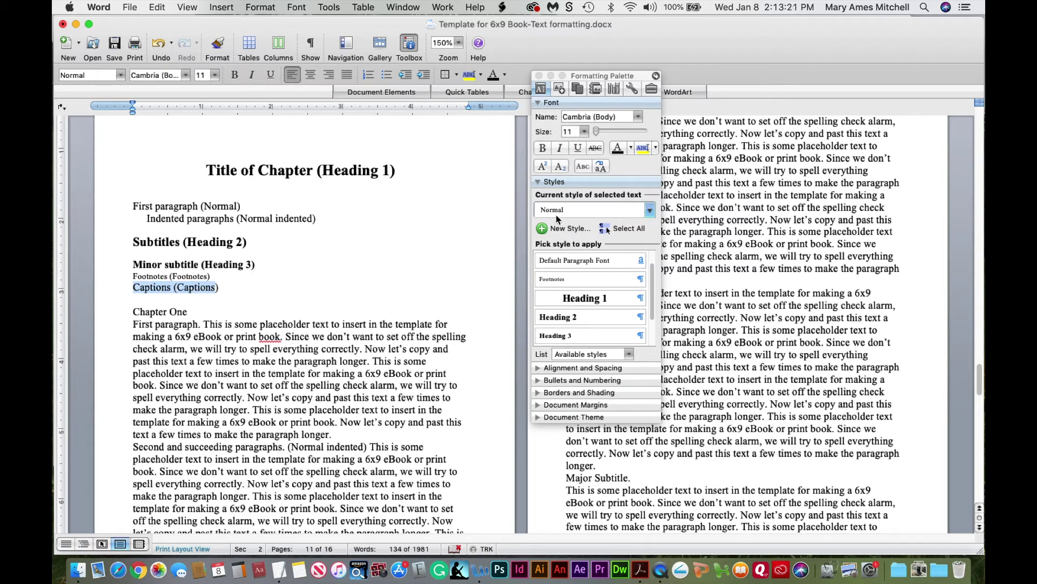
{"action": "left_click", "coordinate": [554, 233]}
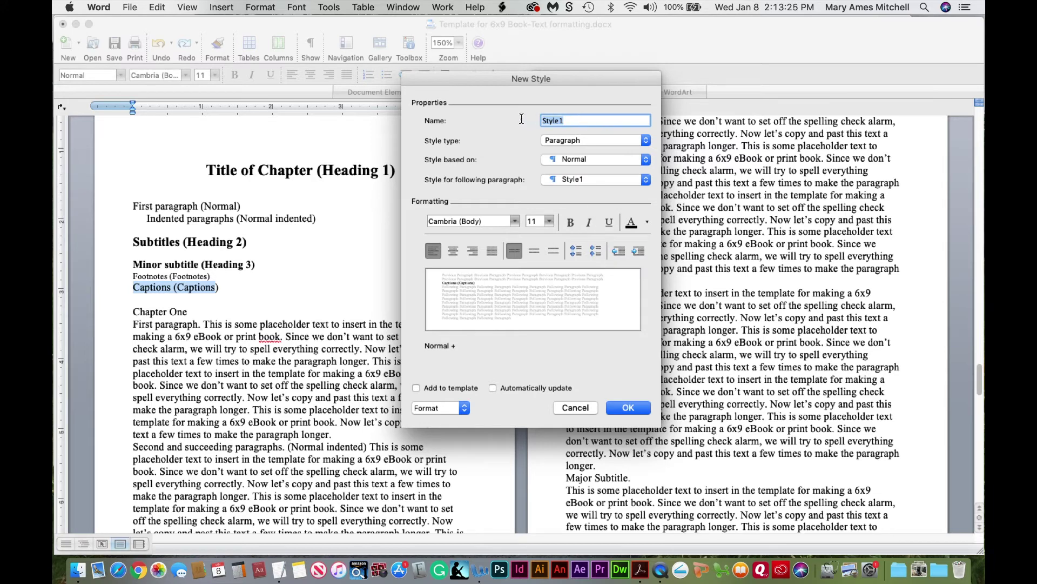
{"action": "type", "text": "Captions"}
{"action": "left_click", "coordinate": [590, 223]}
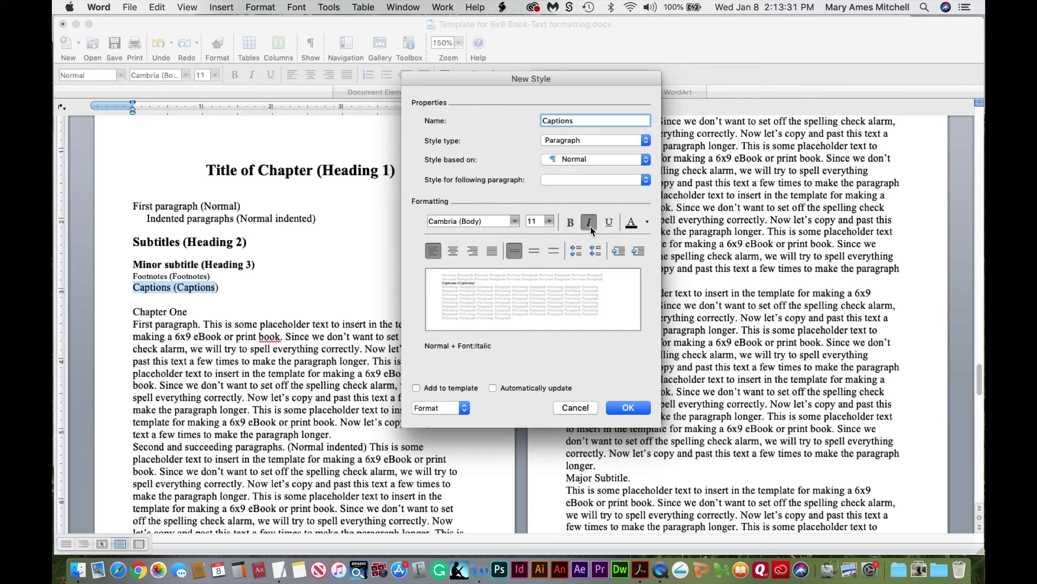
{"action": "left_click", "coordinate": [628, 408]}
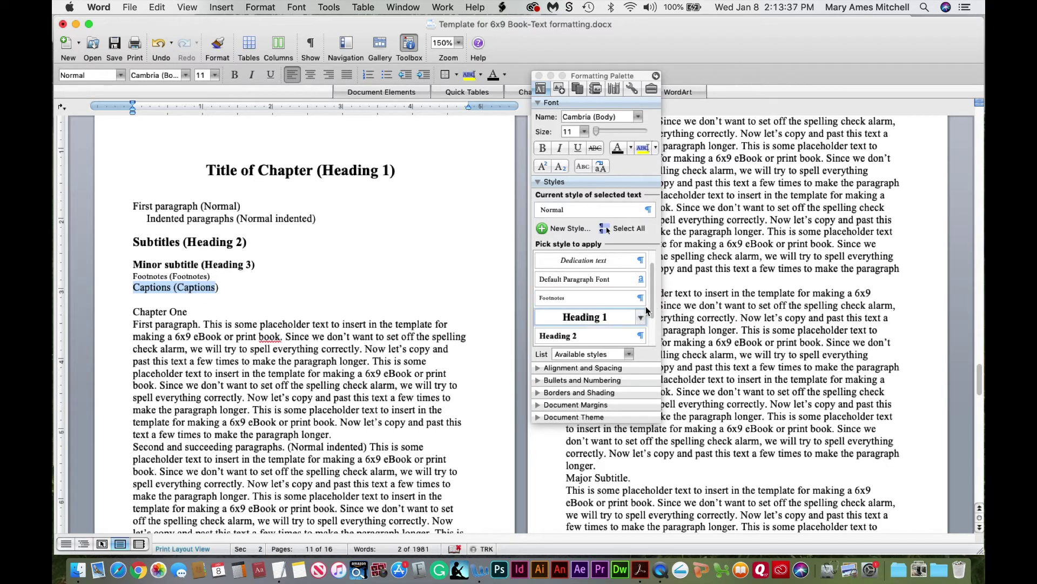
Apply the Caption style to the Captions line and select the sample block
{"action": "scroll", "coordinate": [595, 302], "scroll_direction": "up", "scroll_amount": 3}
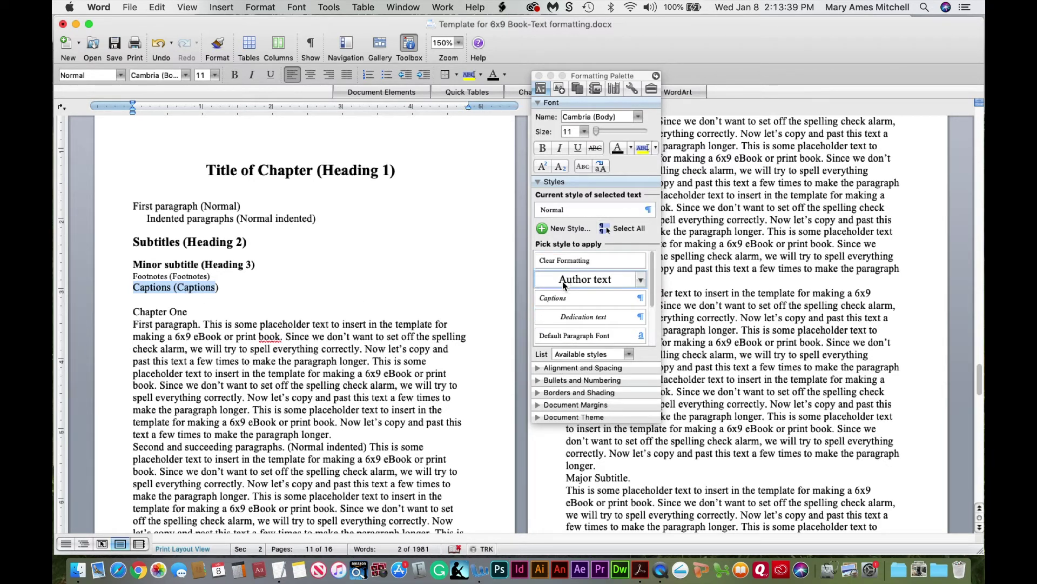
{"action": "left_click", "coordinate": [556, 297]}
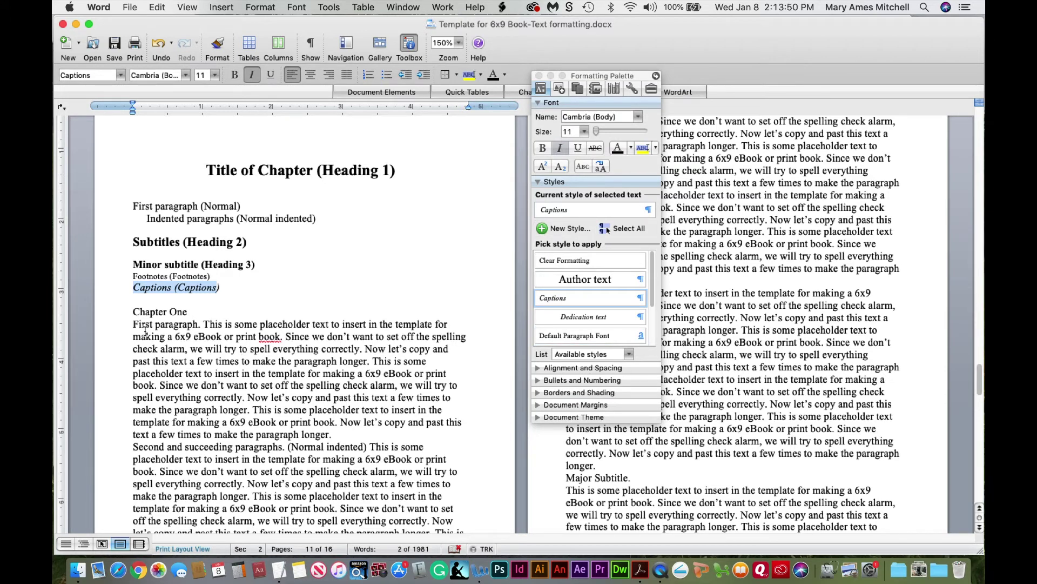
{"action": "left_click_drag", "start_coordinate": [130, 306], "coordinate": [121, 180]}
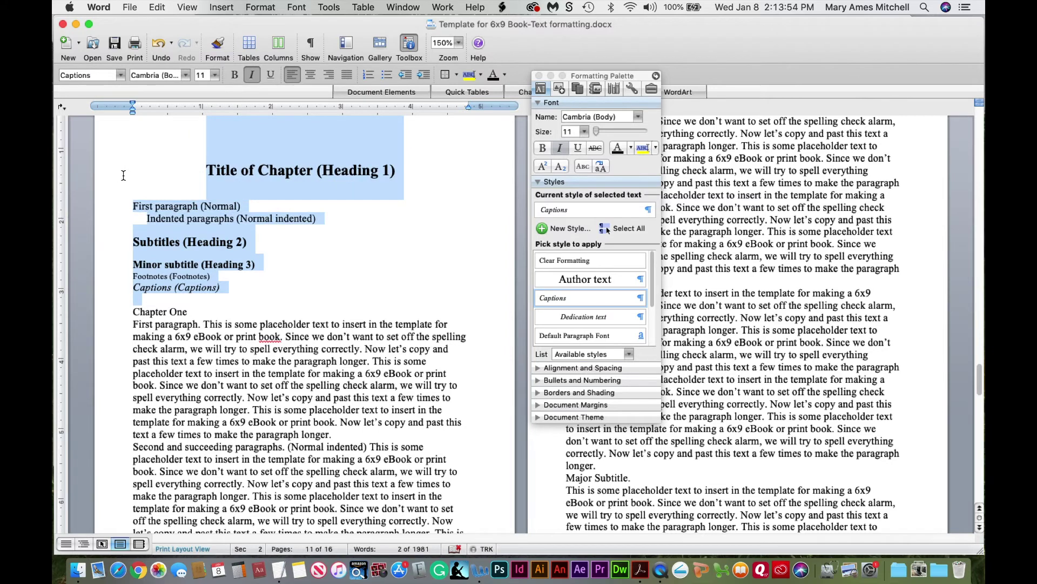
Delete the style sample lines and zoom out to view three pages
{"action": "key", "text": "BackSpace"}
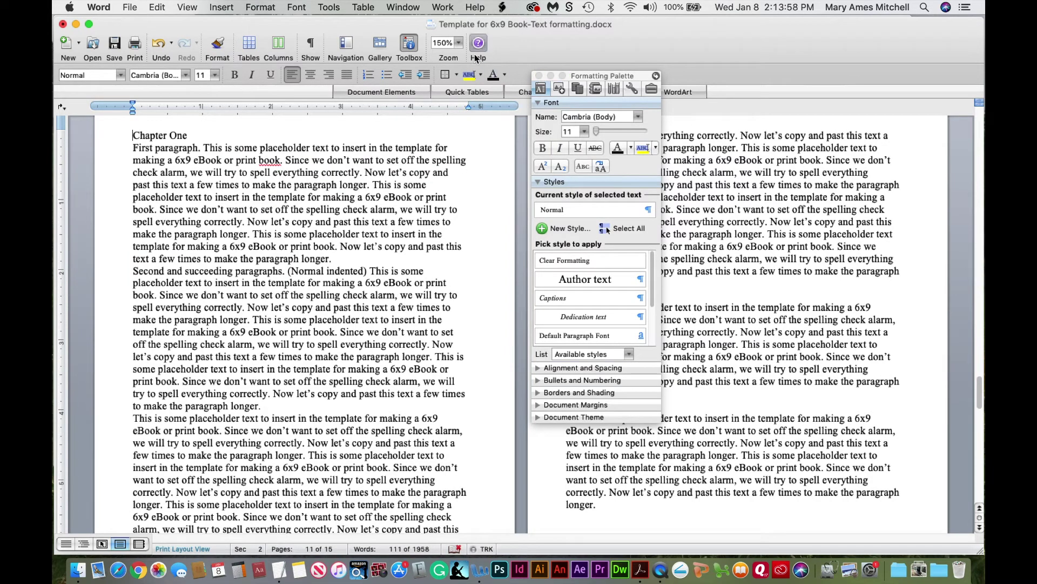
{"action": "left_click", "coordinate": [459, 42]}
{"action": "left_click", "coordinate": [450, 99]}
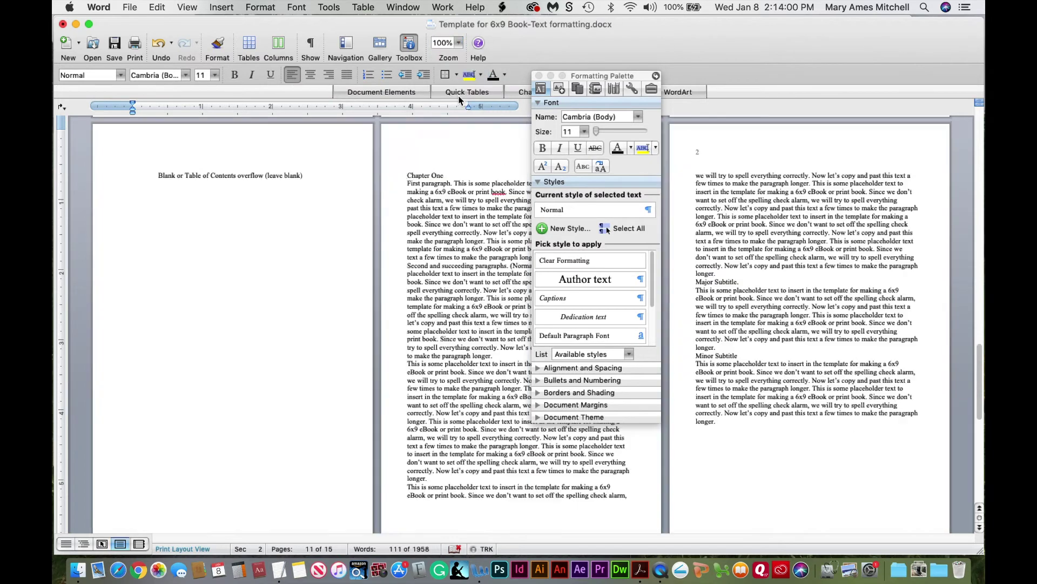
{"action": "left_click_drag", "start_coordinate": [643, 78], "coordinate": [352, 62]}
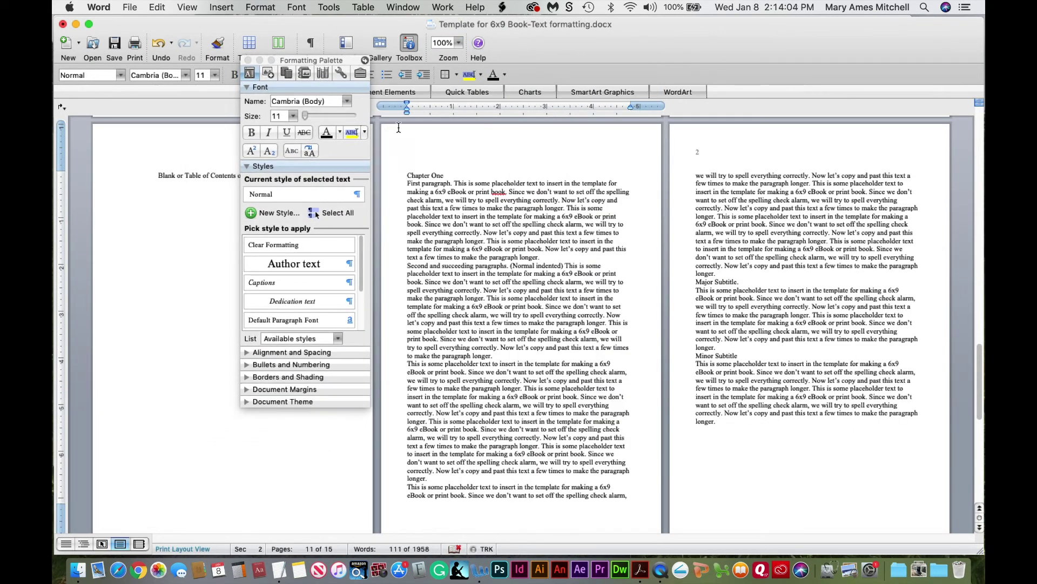
Inspect Chapter One's paragraphs, then select the Chapter One title line
{"action": "left_click", "coordinate": [485, 226]}
{"action": "left_click_drag", "start_coordinate": [407, 183], "coordinate": [532, 414]}
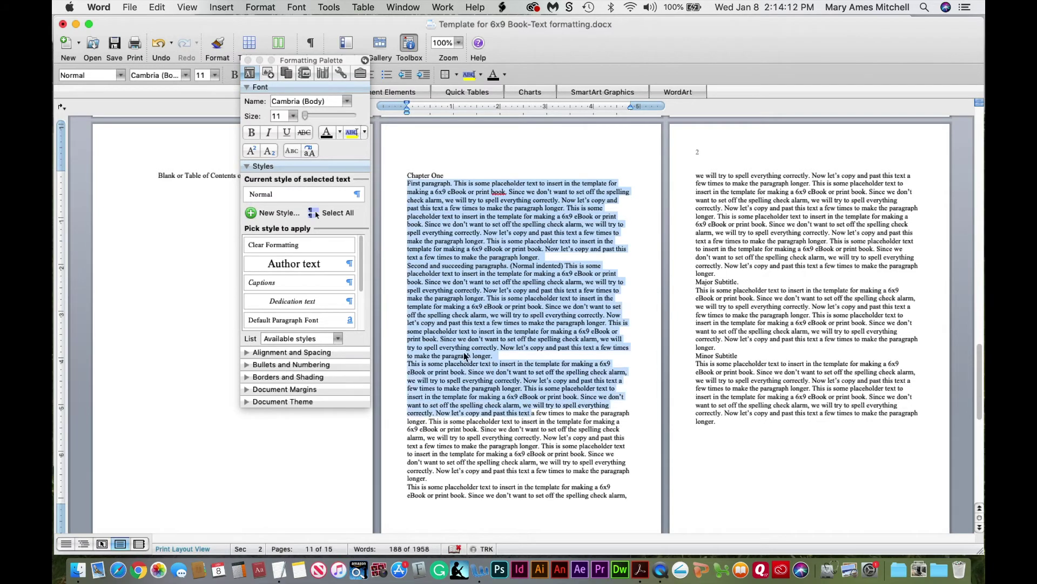
{"action": "left_click", "coordinate": [121, 77]}
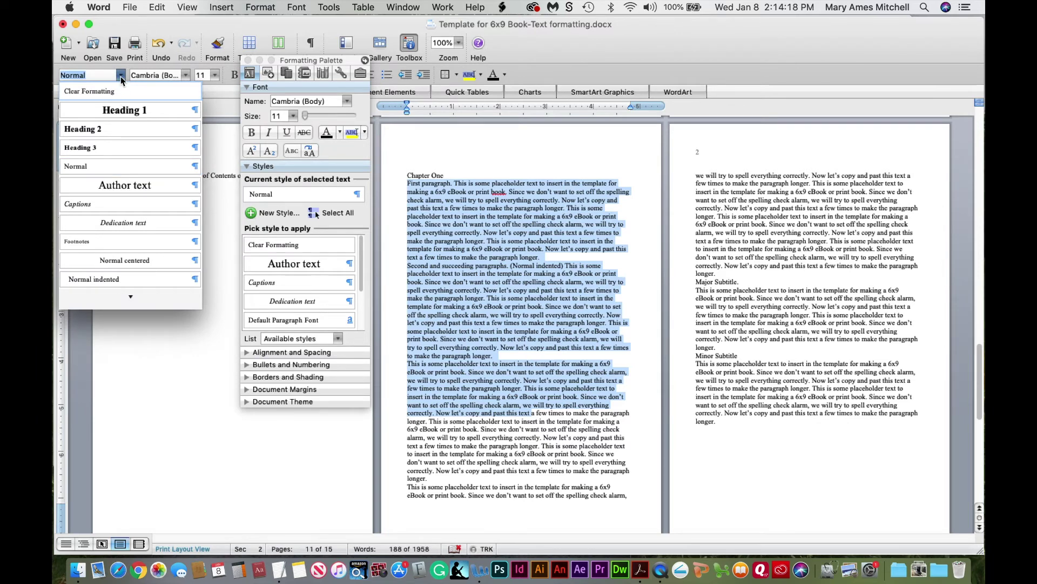
{"action": "left_click", "coordinate": [121, 76]}
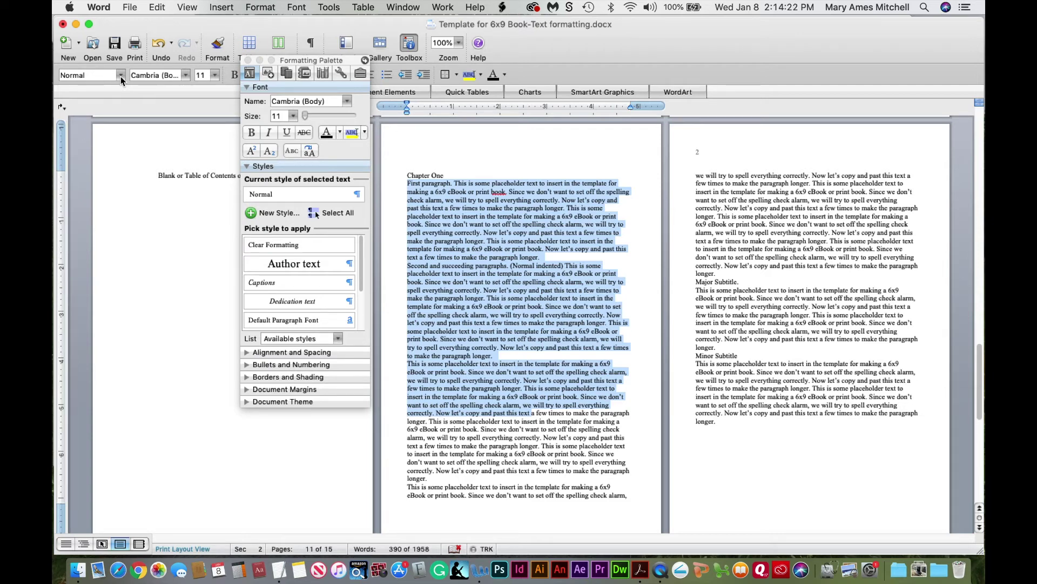
{"action": "left_click", "coordinate": [446, 309]}
{"action": "left_click_drag", "start_coordinate": [411, 178], "coordinate": [718, 421]}
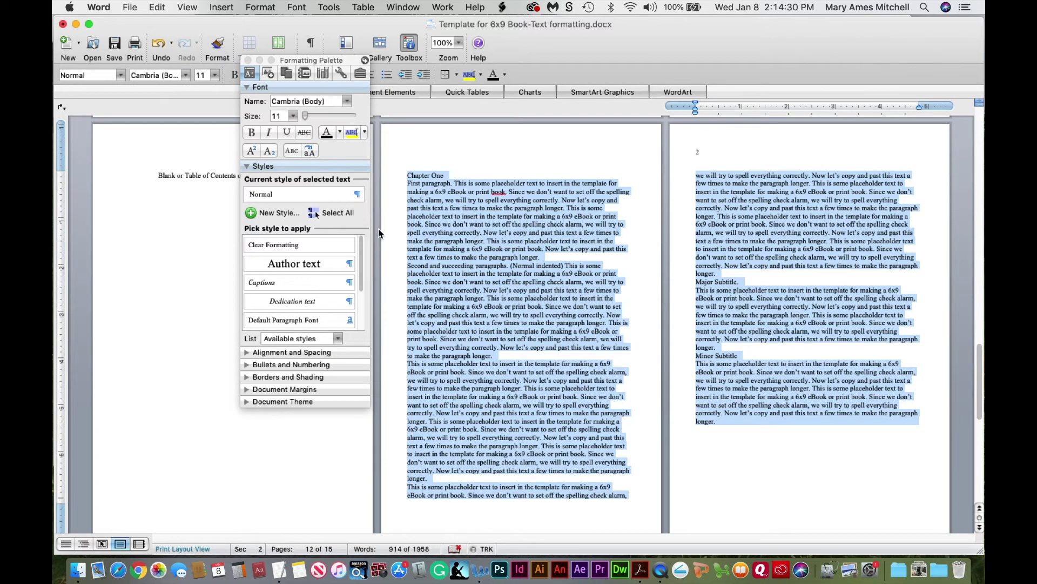
{"action": "left_click", "coordinate": [521, 257]}
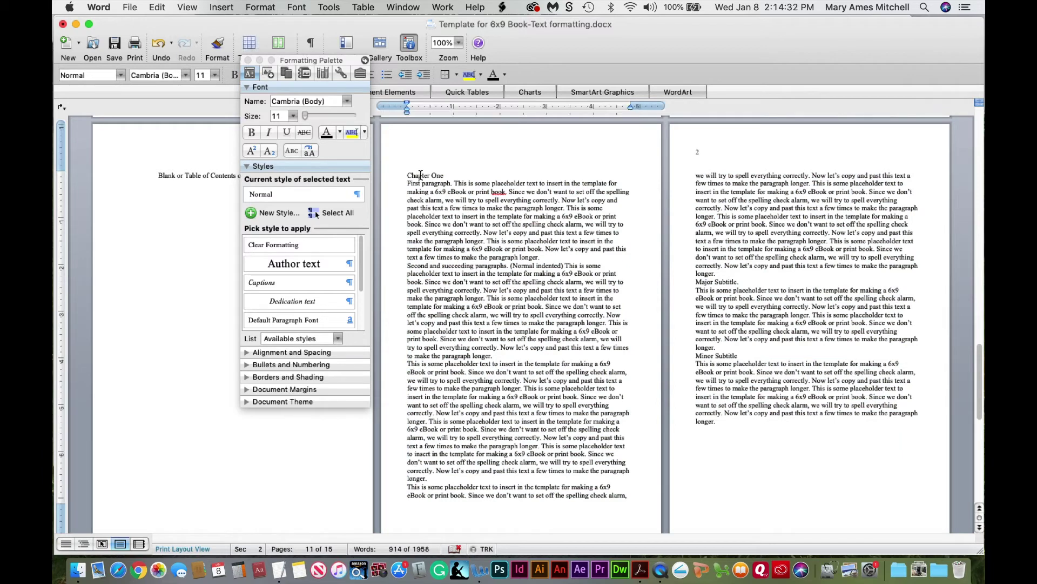
{"action": "left_click", "coordinate": [420, 176]}
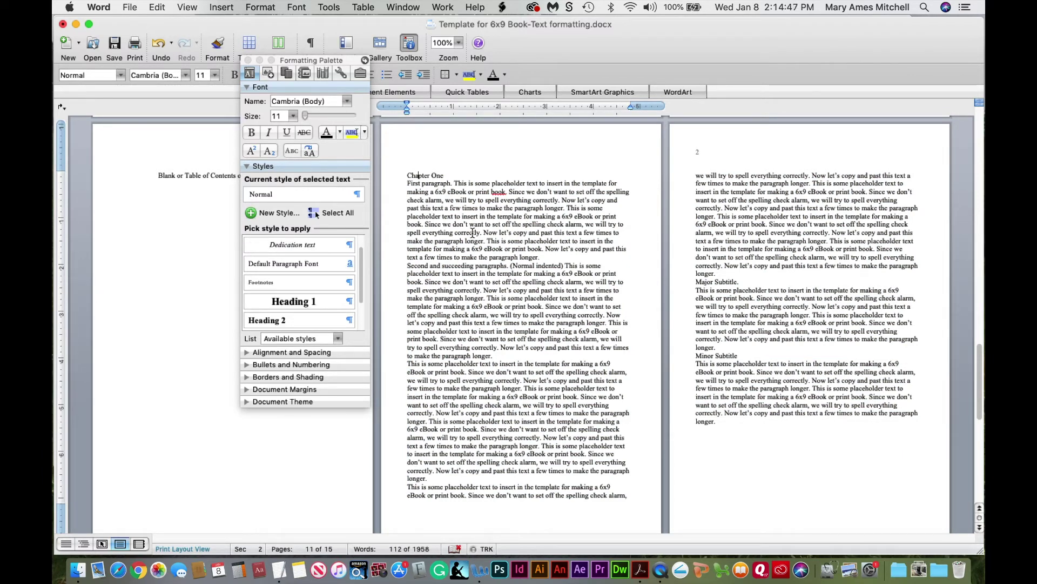
{"action": "left_click", "coordinate": [467, 233]}
{"action": "left_click_drag", "start_coordinate": [409, 175], "coordinate": [449, 175]}
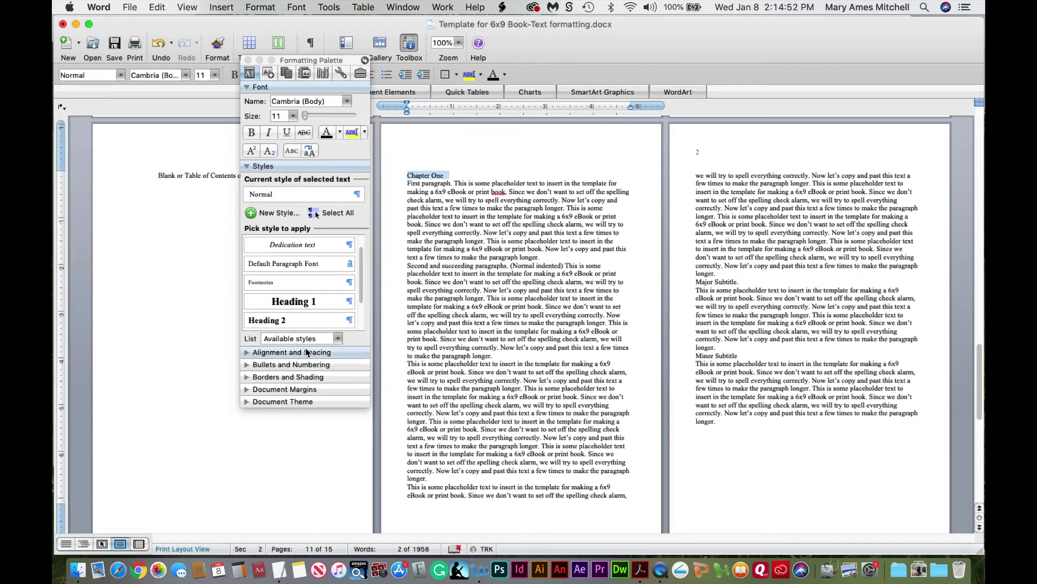
Apply Heading 1 to the Chapter One title and zoom to 150%
{"action": "left_click", "coordinate": [305, 301]}
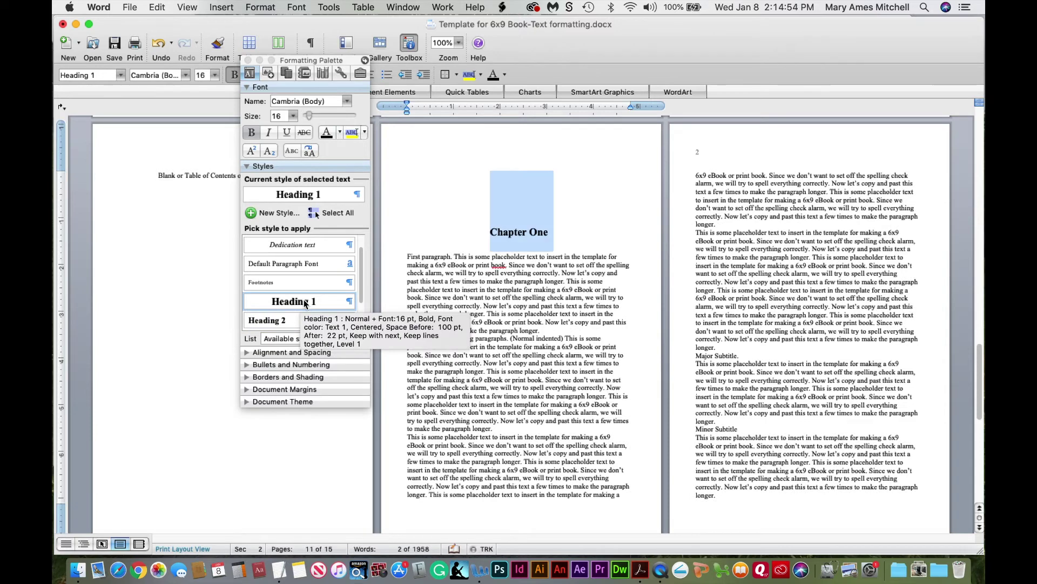
{"action": "left_click", "coordinate": [557, 304]}
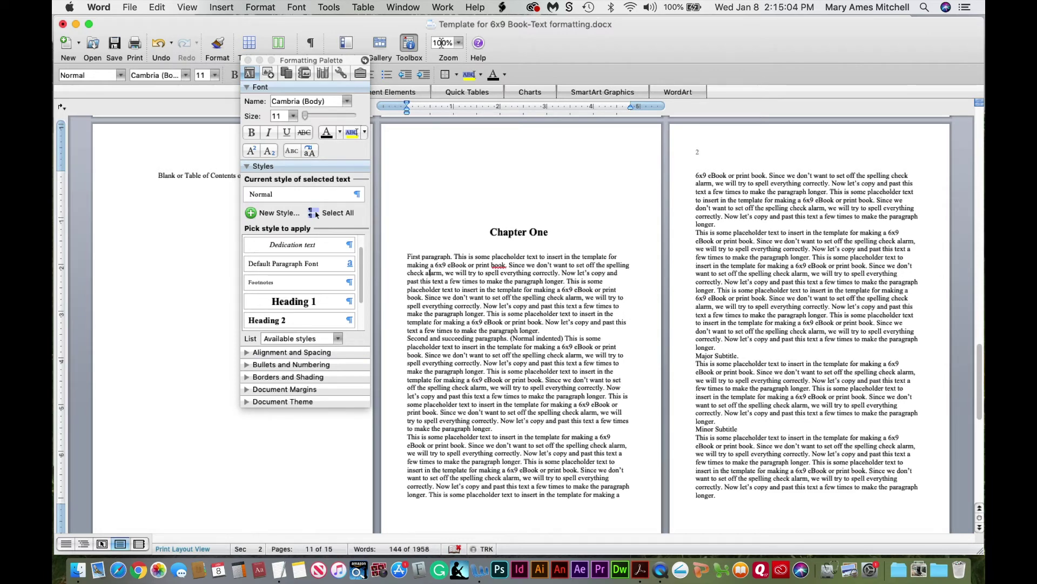
{"action": "left_click", "coordinate": [458, 42]}
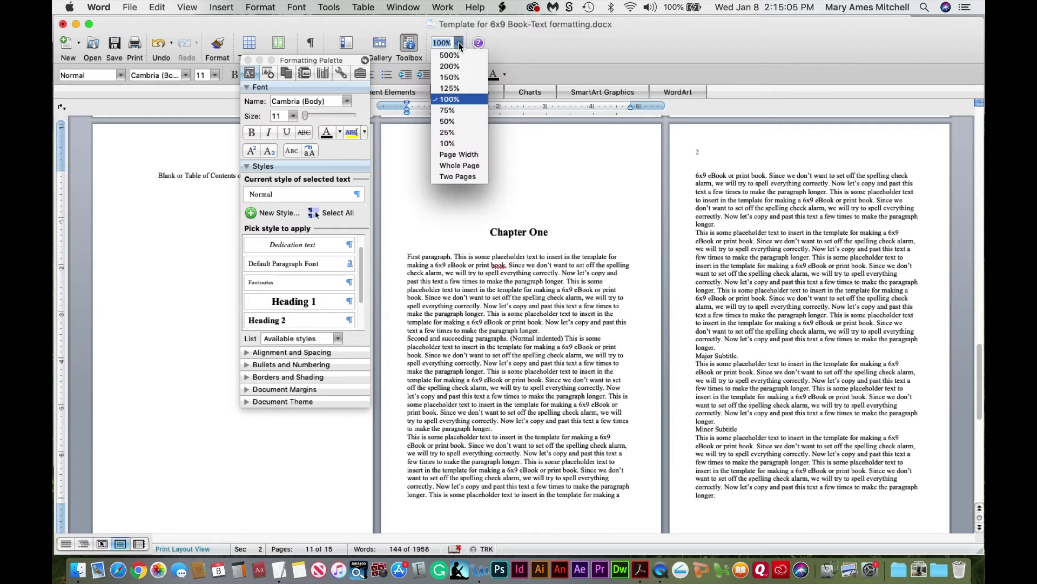
{"action": "left_click", "coordinate": [459, 77]}
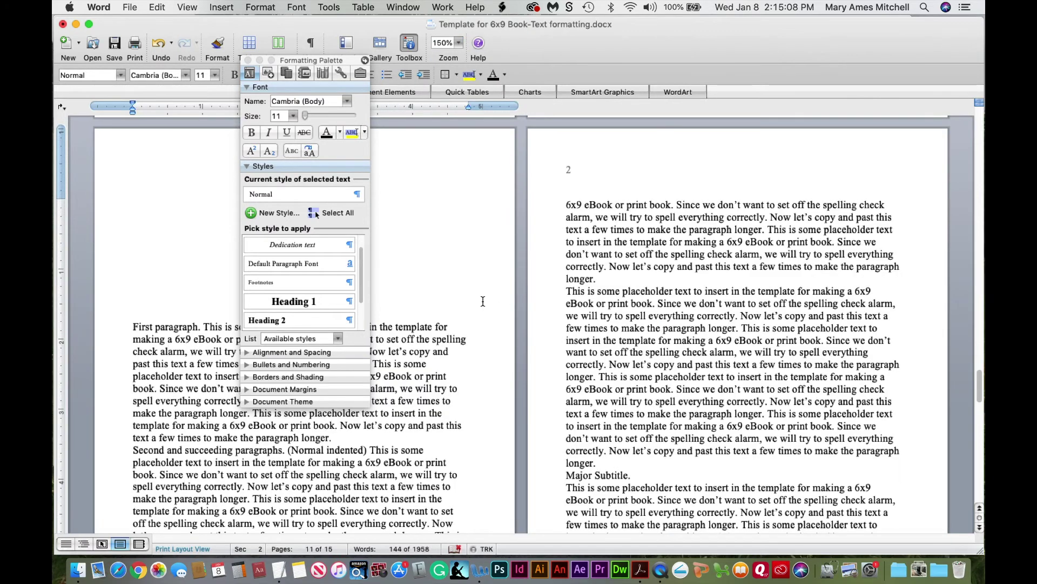
{"action": "left_click_drag", "start_coordinate": [325, 60], "coordinate": [721, 37]}
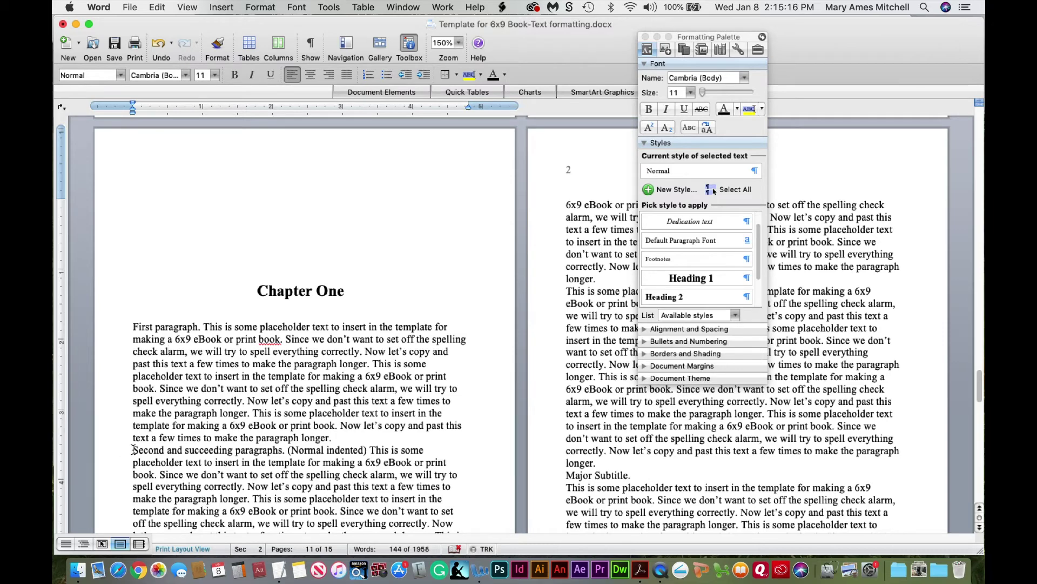
Return to 100% zoom and select Chapter One's paragraphs after the first
{"action": "left_click_drag", "start_coordinate": [133, 449], "coordinate": [687, 535]}
{"action": "left_click_drag", "start_coordinate": [687, 534], "coordinate": [618, 290]}
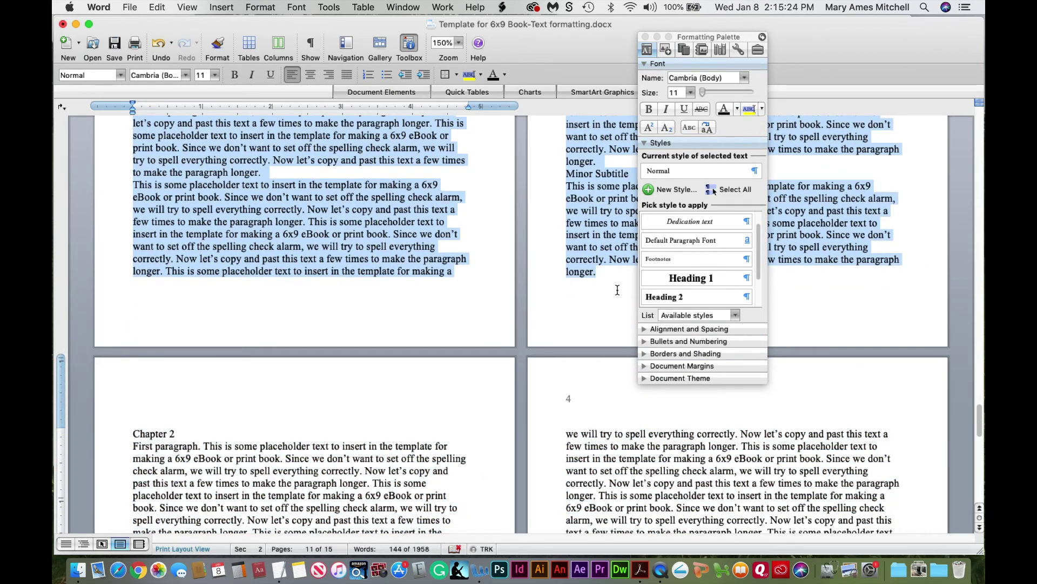
{"action": "left_click_drag", "start_coordinate": [979, 421], "coordinate": [979, 397]}
{"action": "left_click", "coordinate": [459, 43]}
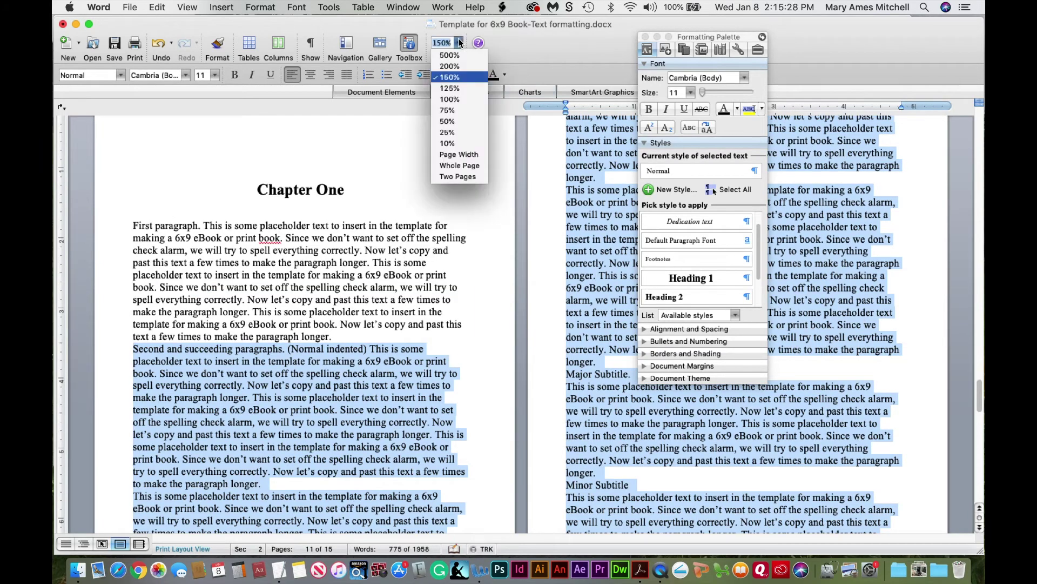
{"action": "left_click", "coordinate": [451, 99]}
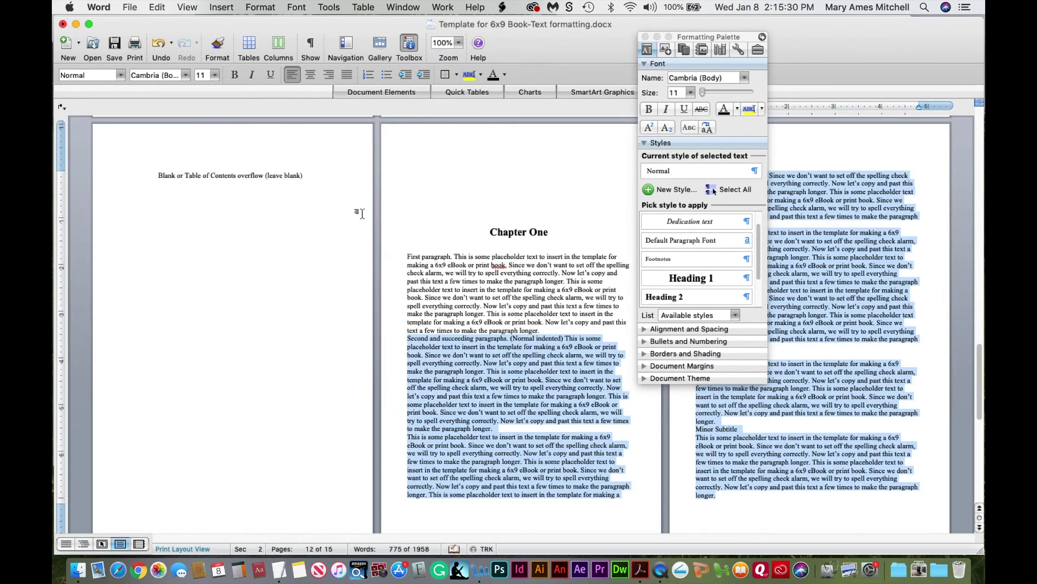
{"action": "left_click", "coordinate": [425, 342]}
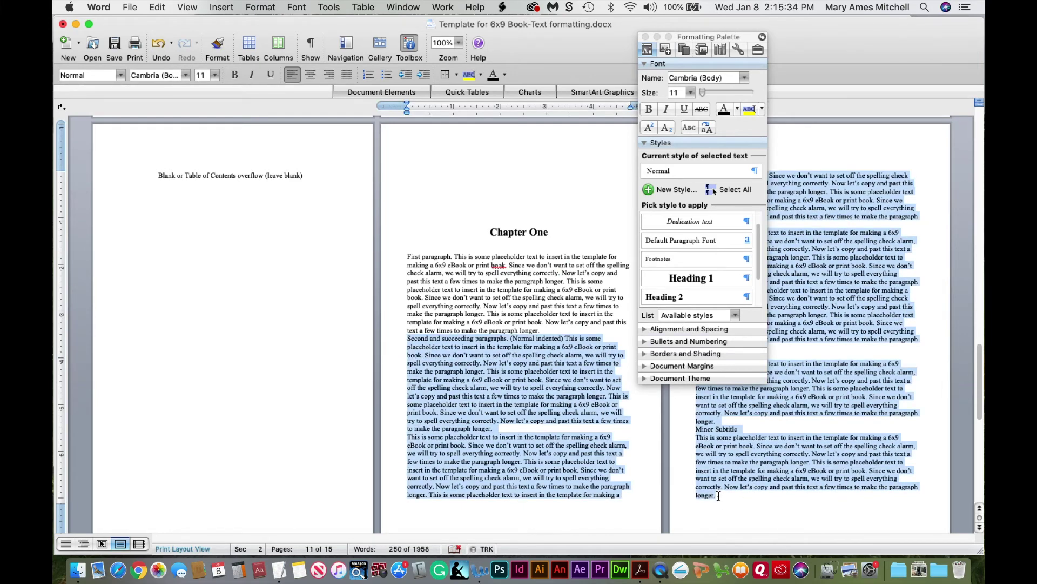
{"action": "left_click", "coordinate": [718, 496], "text": "shift"}
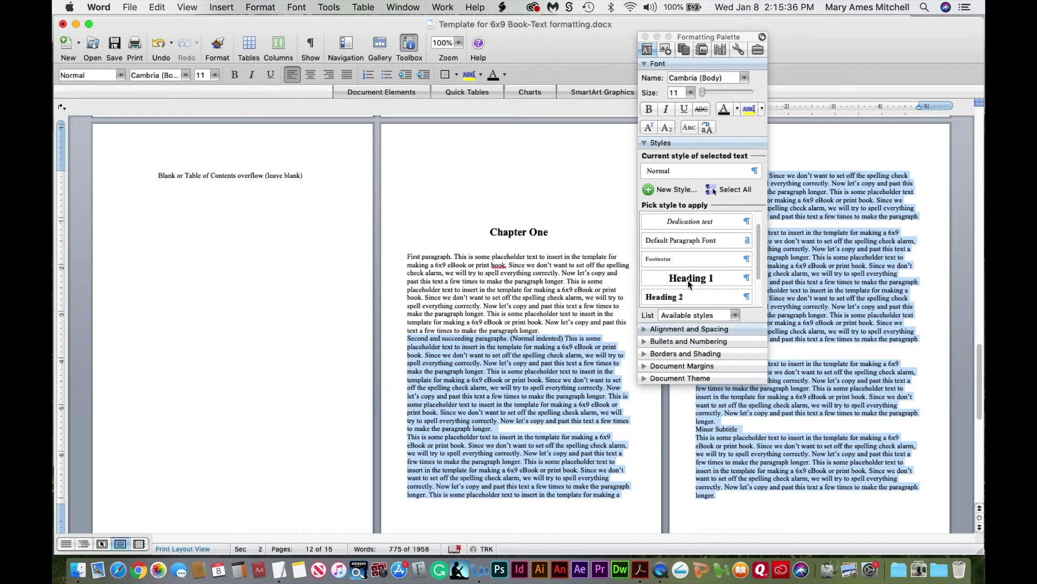
Apply Normal indented to the selected Chapter One paragraphs
{"action": "left_click_drag", "start_coordinate": [759, 280], "coordinate": [761, 300]}
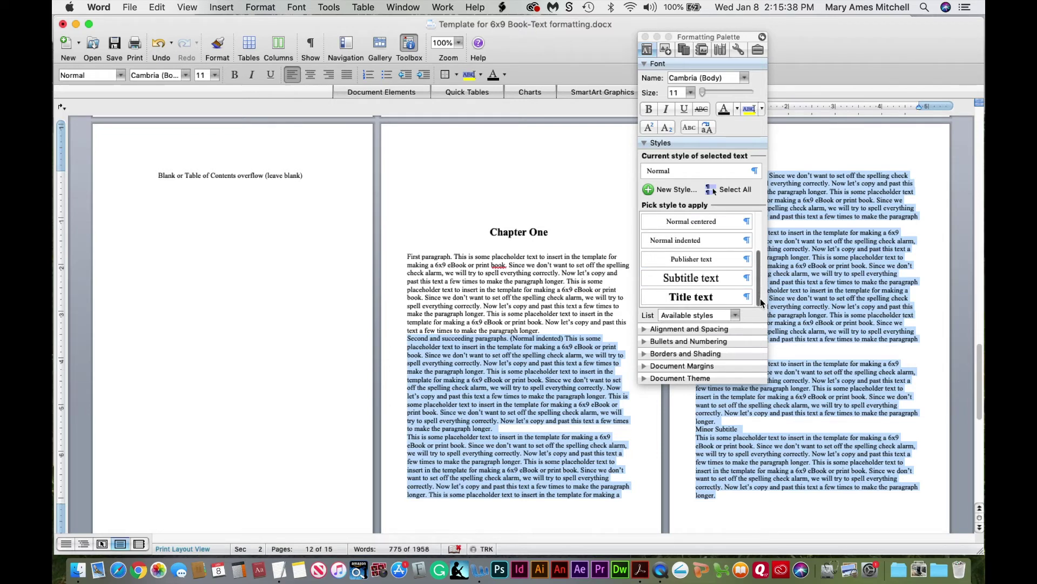
{"action": "left_click", "coordinate": [692, 241]}
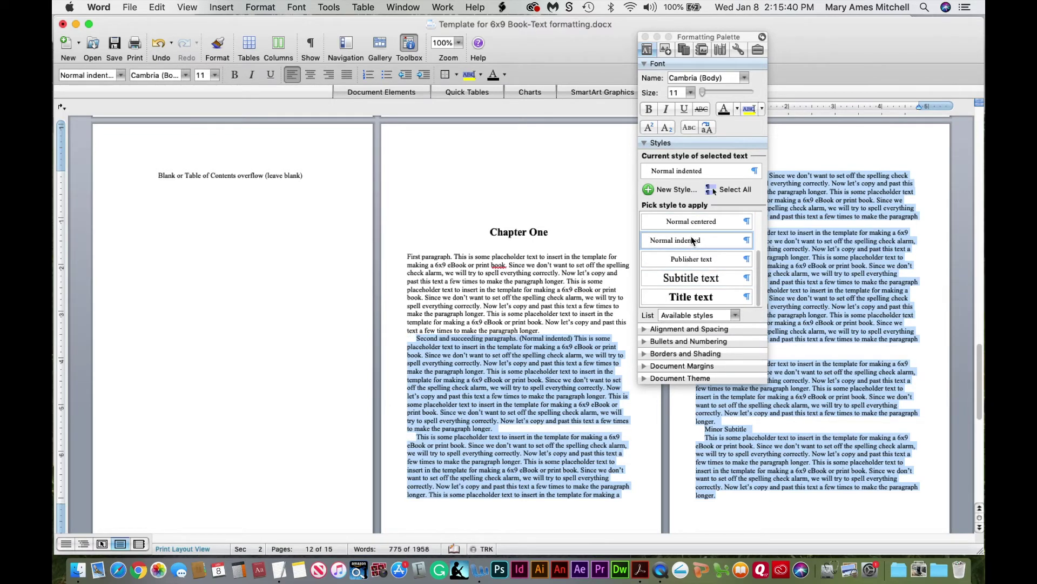
{"action": "left_click", "coordinate": [487, 370]}
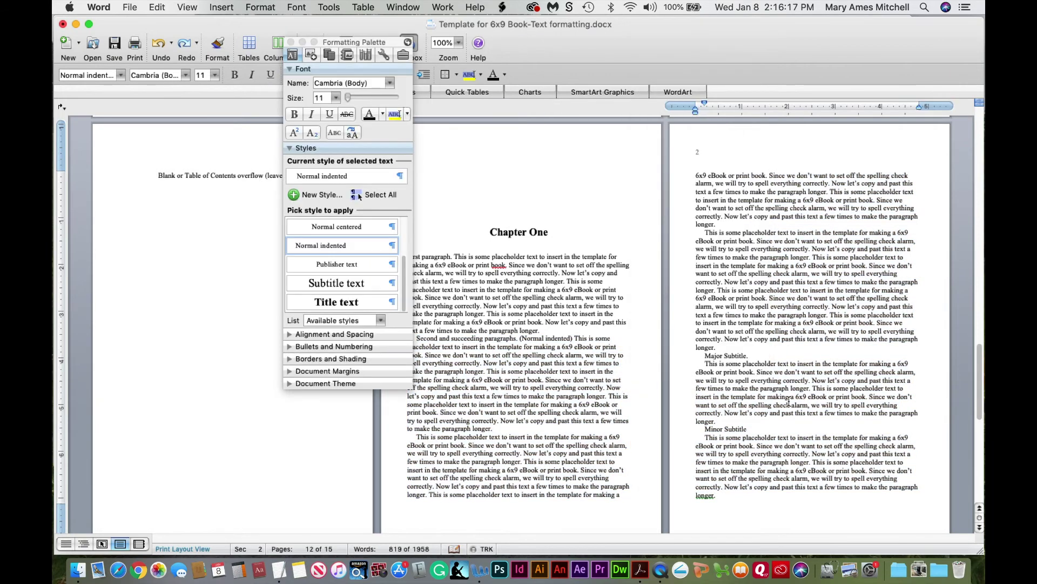
Make Major Subtitle a Heading 2 and open the Heading 2 style options
{"action": "left_click_drag", "start_coordinate": [707, 352], "coordinate": [736, 351]}
{"action": "scroll", "coordinate": [409, 266], "scroll_direction": "up", "scroll_amount": 3}
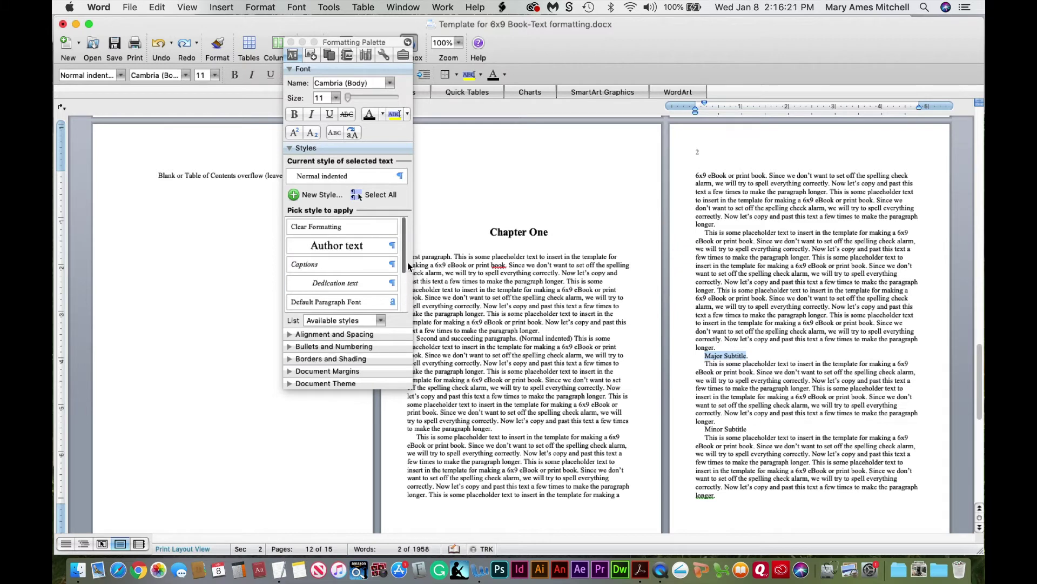
{"action": "scroll", "coordinate": [409, 266], "scroll_direction": "down", "scroll_amount": 4}
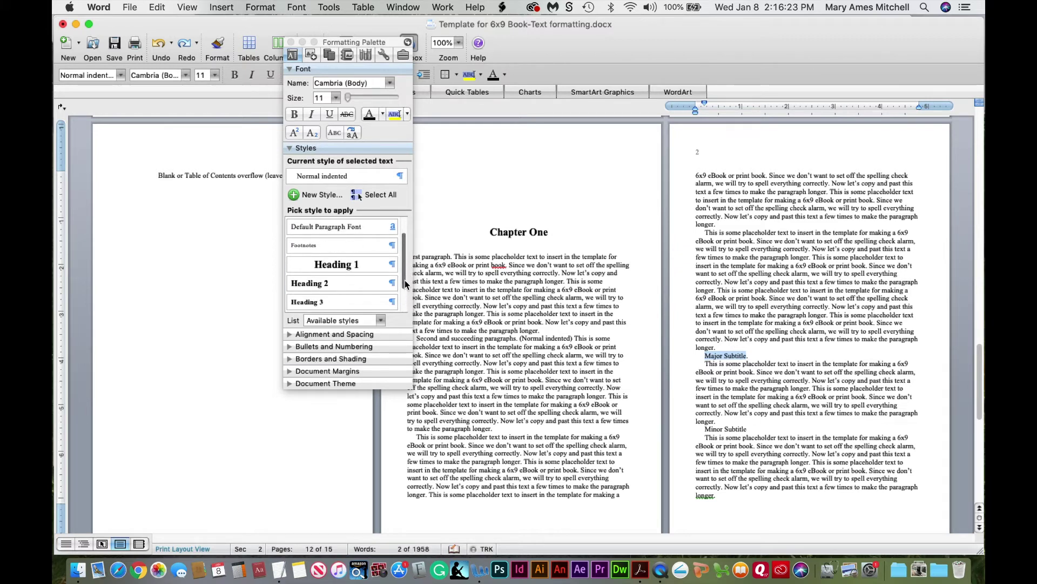
{"action": "left_click", "coordinate": [303, 288]}
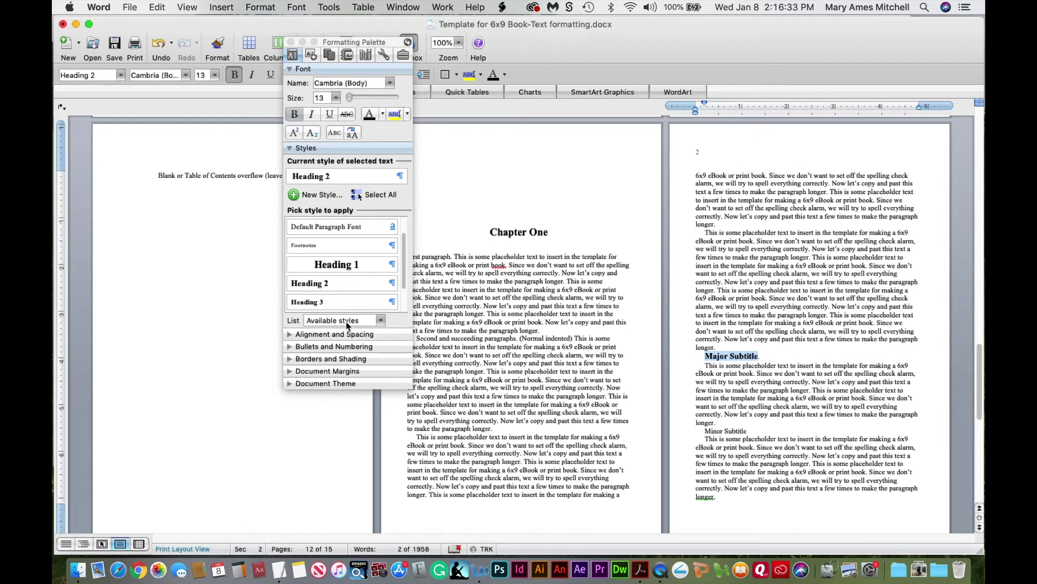
{"action": "left_click", "coordinate": [392, 284]}
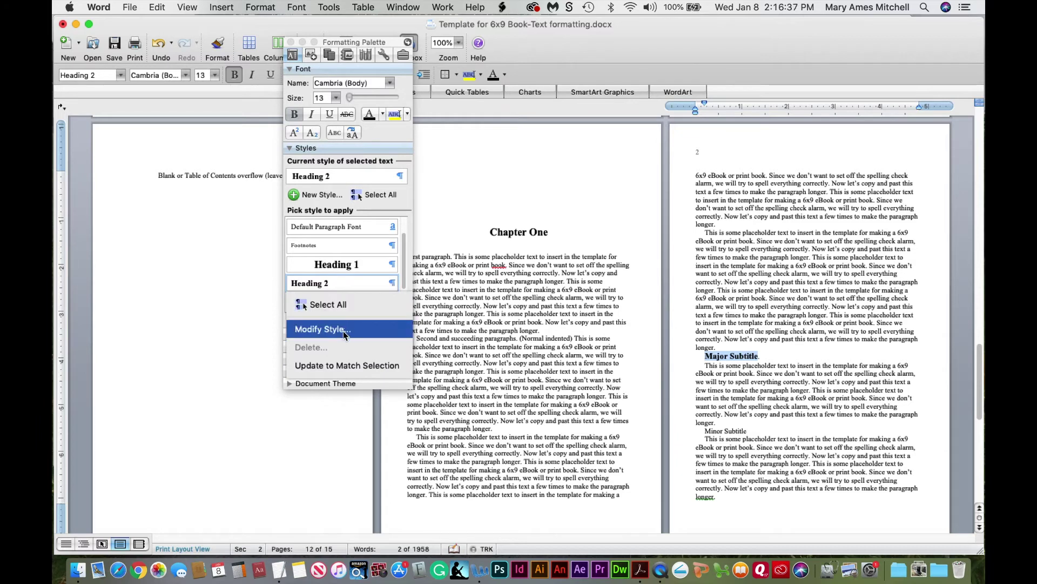
Set Heading 2's space before to 20 pt and save the style
{"action": "left_click", "coordinate": [345, 329]}
{"action": "left_click", "coordinate": [440, 409]}
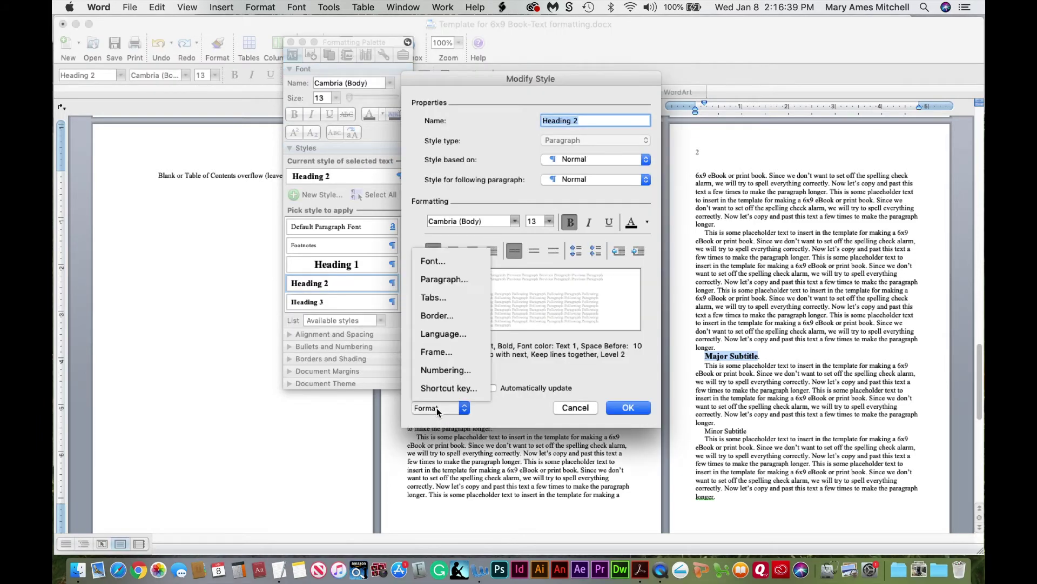
{"action": "left_click", "coordinate": [440, 281]}
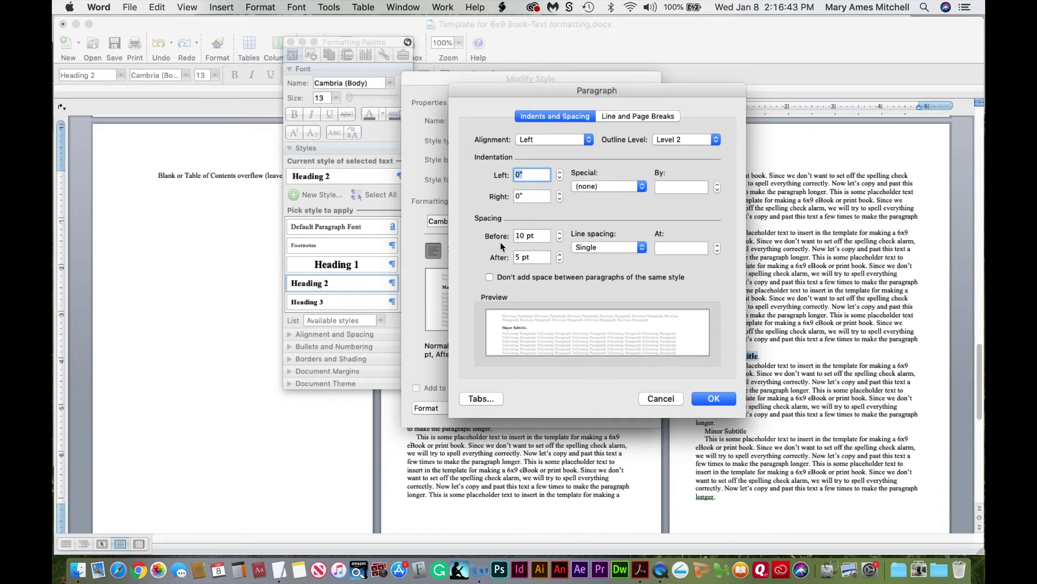
{"action": "double_click", "coordinate": [521, 236]}
{"action": "type", "text": "20"}
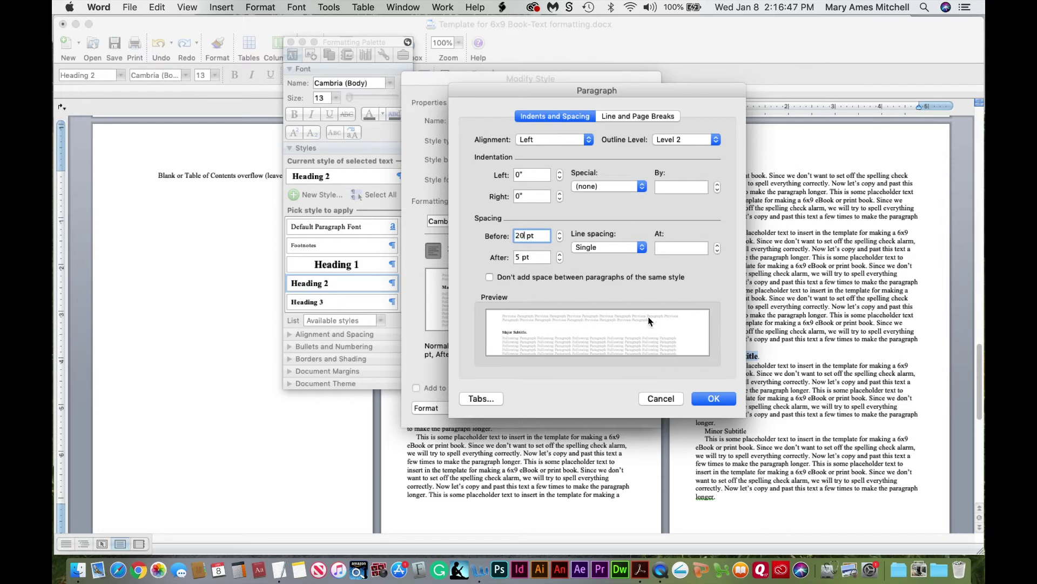
{"action": "left_click", "coordinate": [711, 398]}
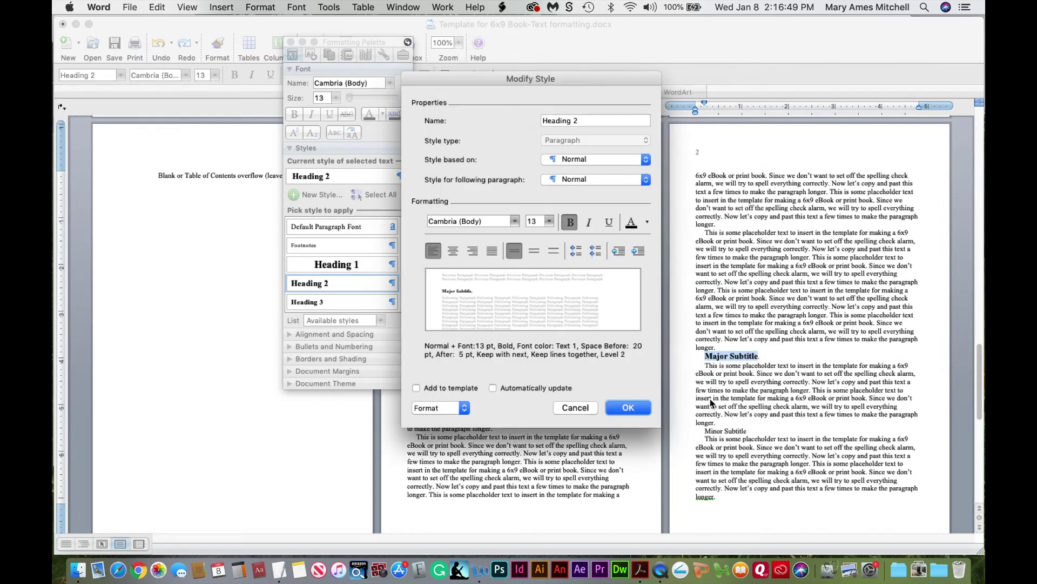
{"action": "left_click", "coordinate": [635, 407]}
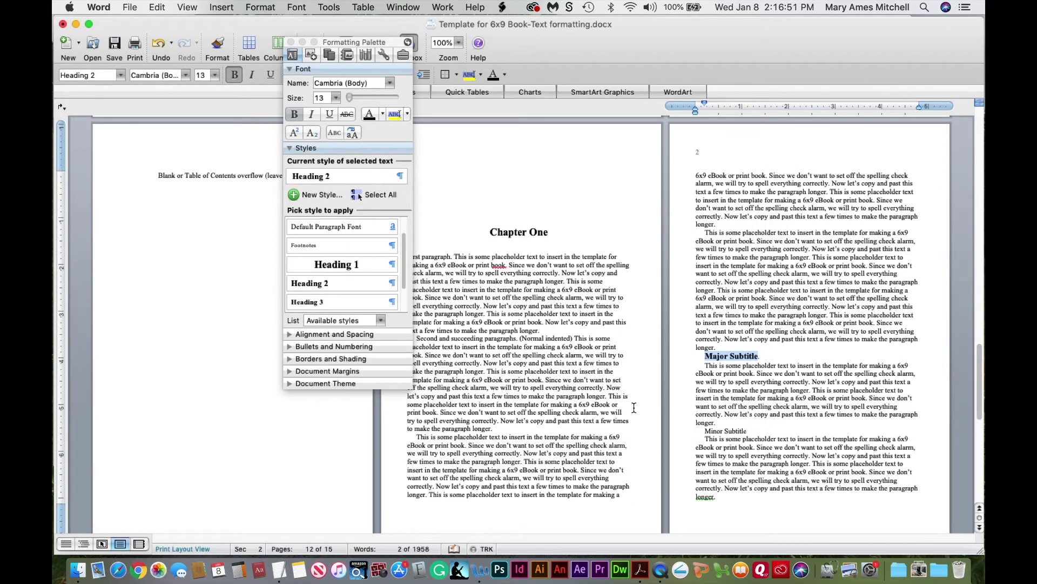
Reapply the updated Heading 2 to the Major Subtitle line
{"action": "left_click", "coordinate": [732, 363]}
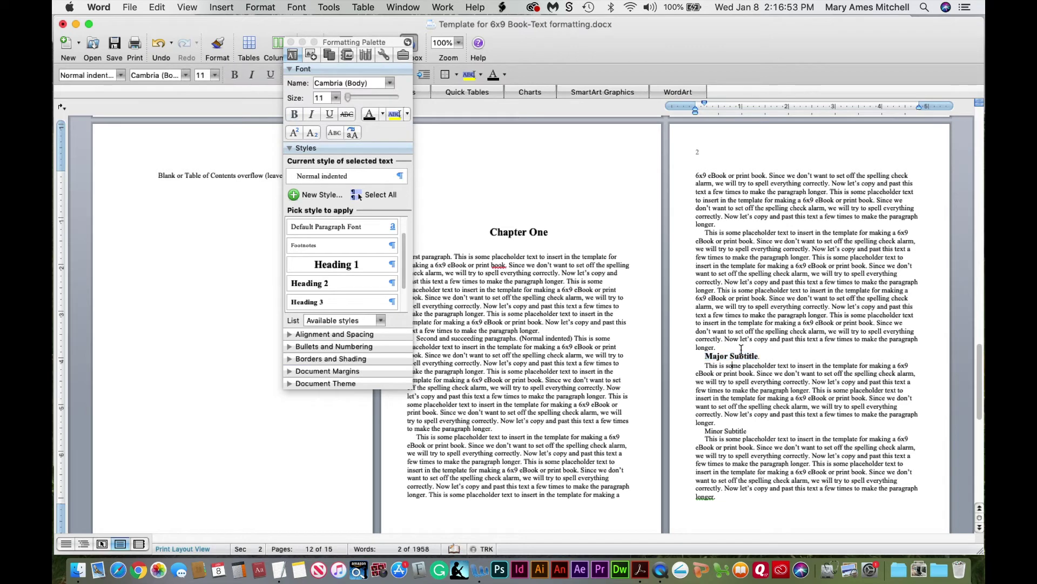
{"action": "left_click", "coordinate": [744, 354]}
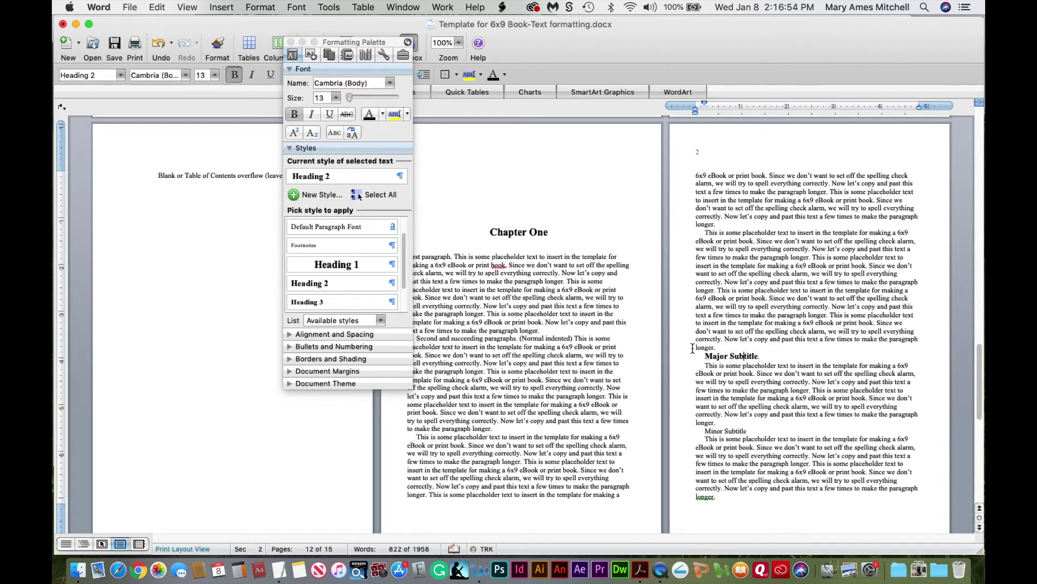
{"action": "left_click", "coordinate": [377, 287]}
{"action": "left_click", "coordinate": [734, 423]}
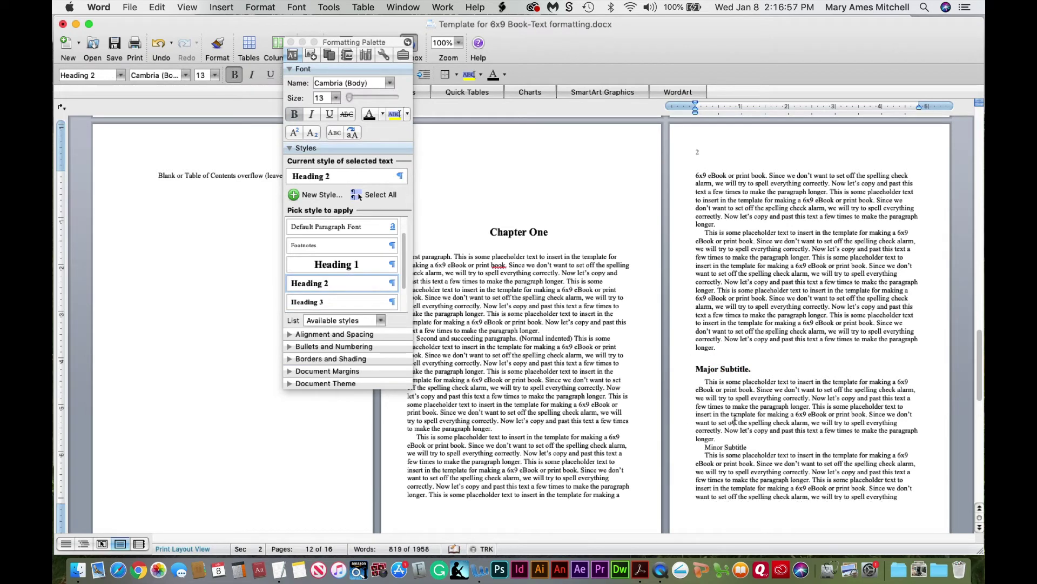
{"action": "left_click", "coordinate": [726, 432]}
Make the first Minor Subtitle a Heading 3 and the Chapter 2 title a Heading 1
{"action": "triple_click", "coordinate": [722, 446]}
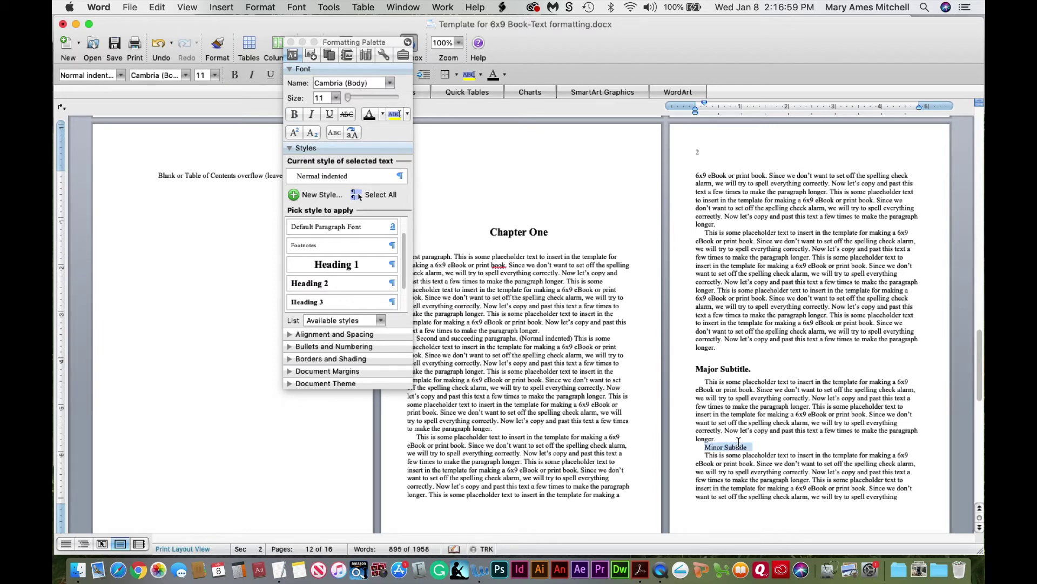
{"action": "left_click", "coordinate": [350, 304]}
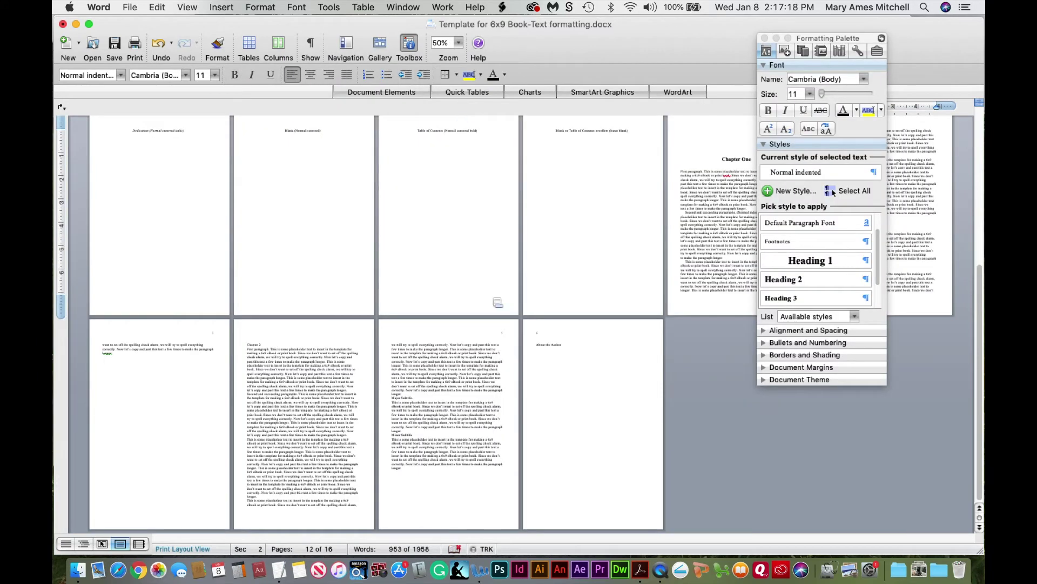
{"action": "left_click_drag", "start_coordinate": [269, 369], "coordinate": [305, 378]}
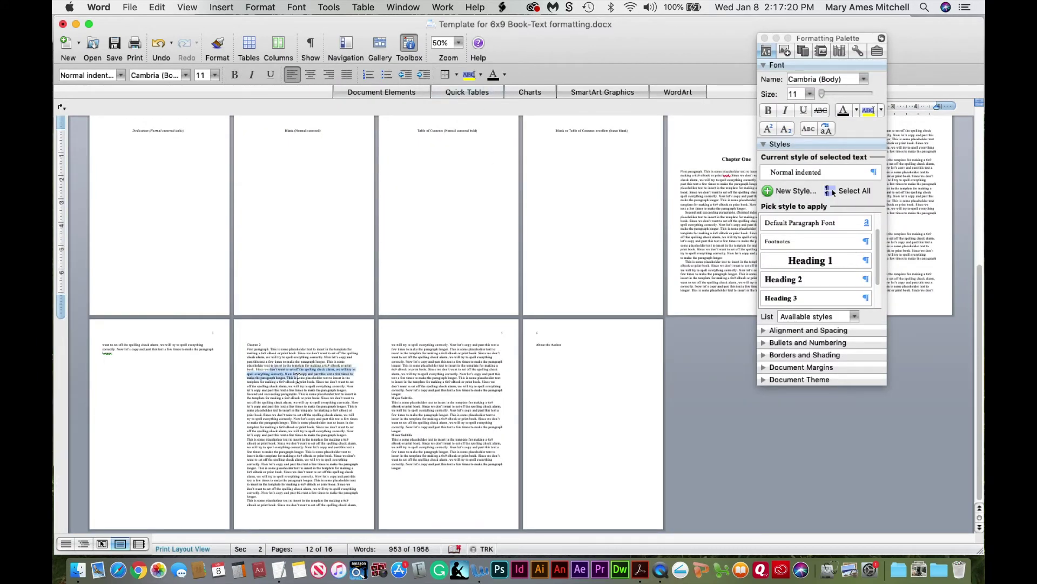
{"action": "left_click", "coordinate": [458, 43]}
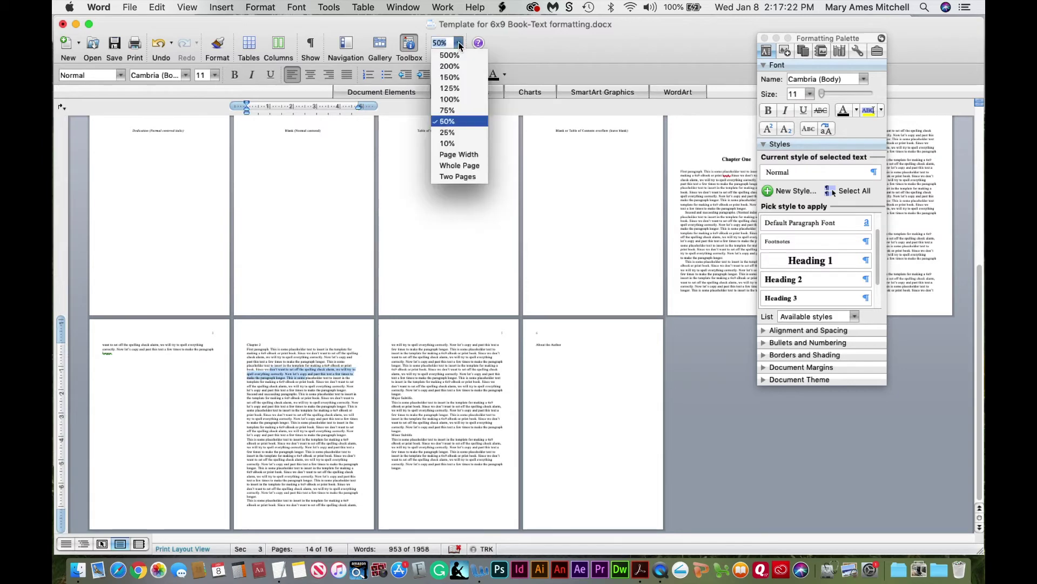
{"action": "left_click", "coordinate": [457, 82]}
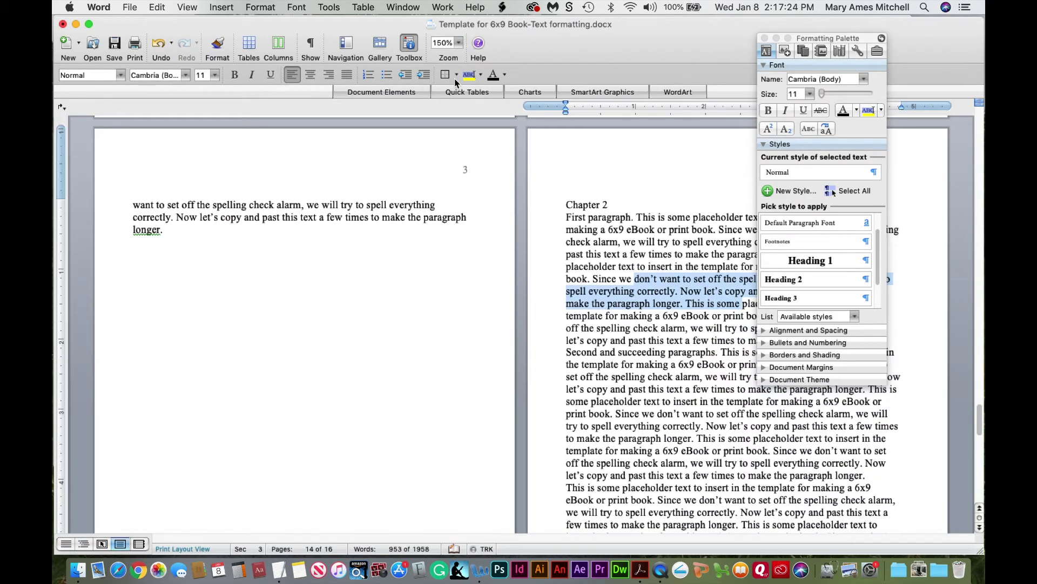
{"action": "left_click", "coordinate": [582, 203]}
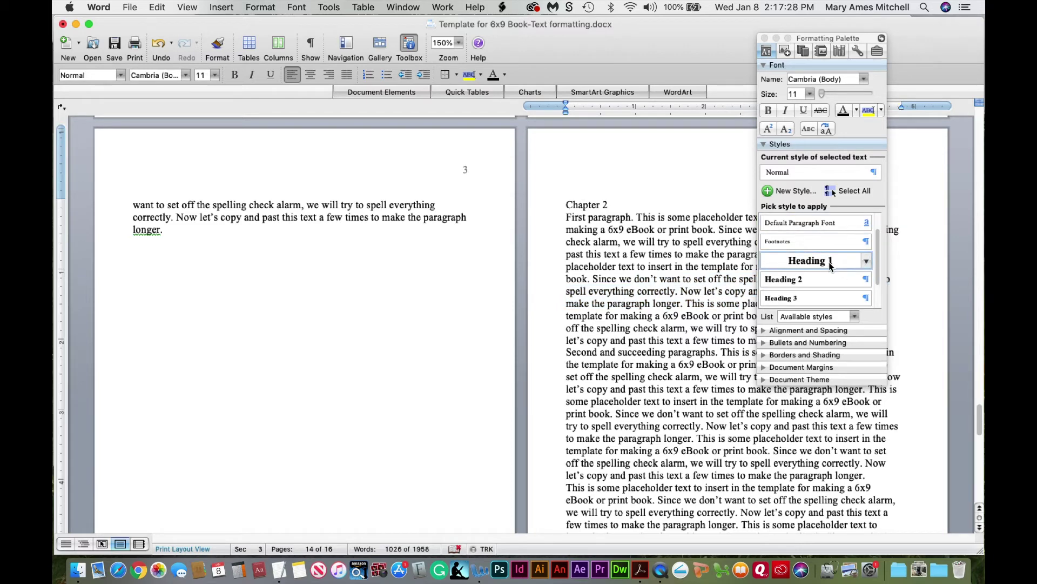
{"action": "left_click", "coordinate": [831, 262]}
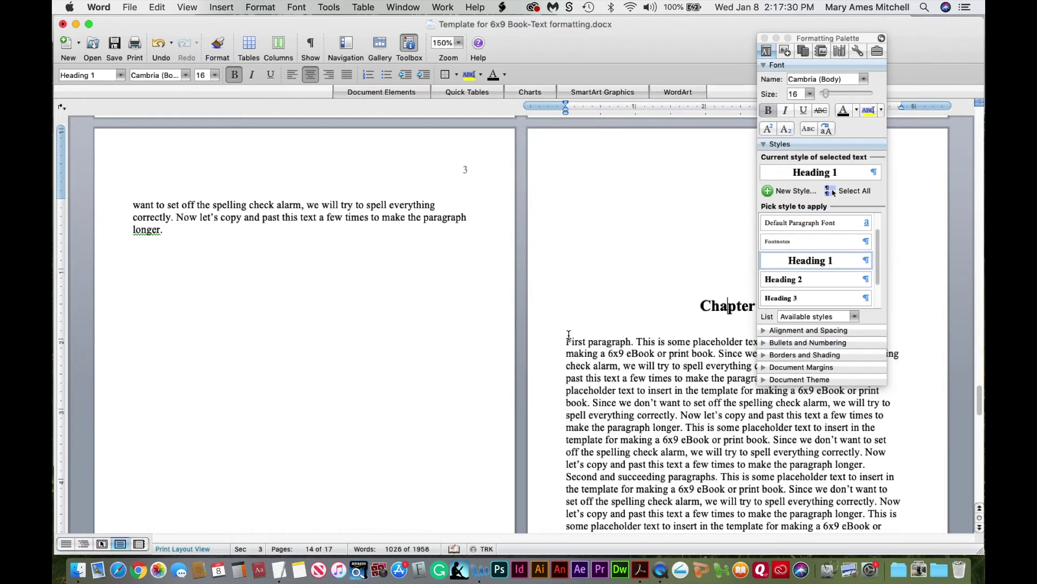
Apply Normal indented to Chapter 2's body paragraphs through page 6
{"action": "left_click", "coordinate": [458, 43]}
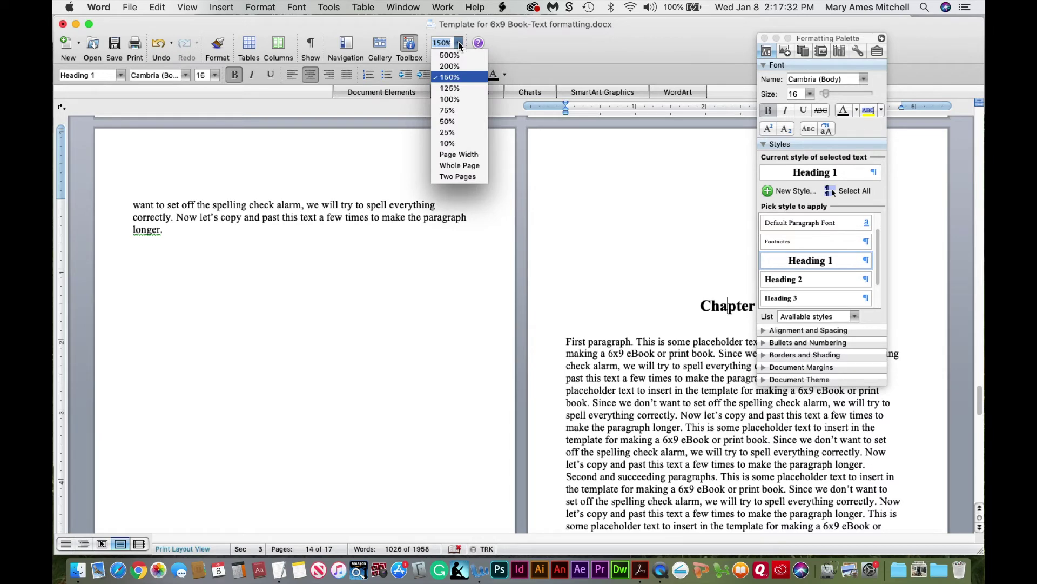
{"action": "left_click", "coordinate": [457, 110]}
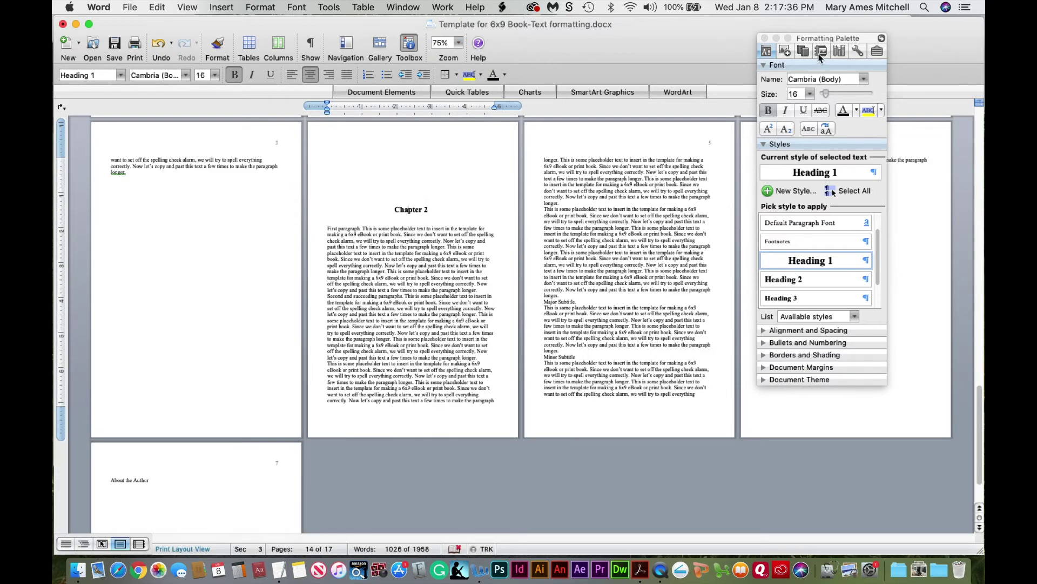
{"action": "left_click_drag", "start_coordinate": [826, 41], "coordinate": [92, 84]}
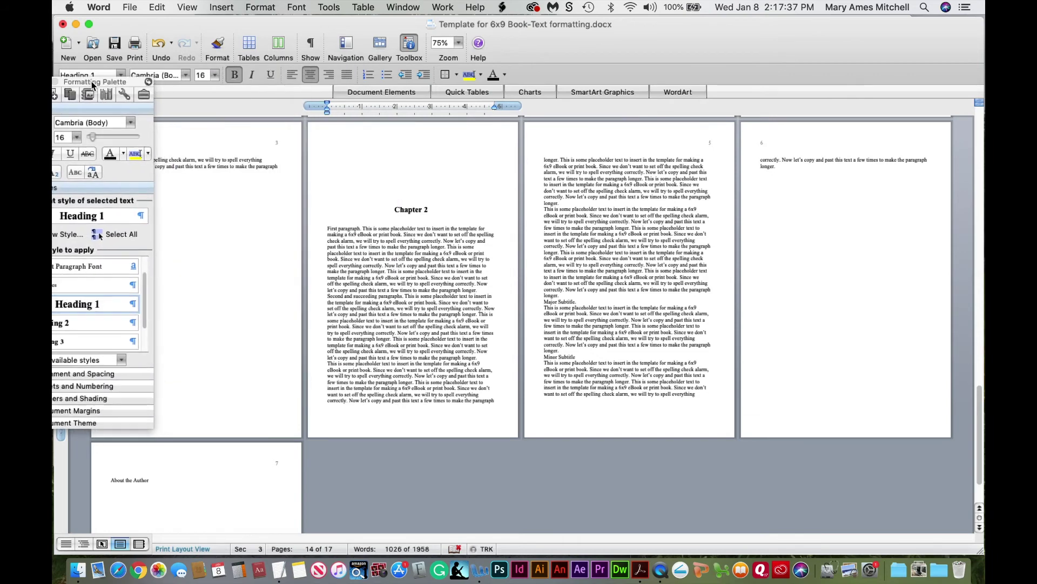
{"action": "left_click", "coordinate": [372, 346]}
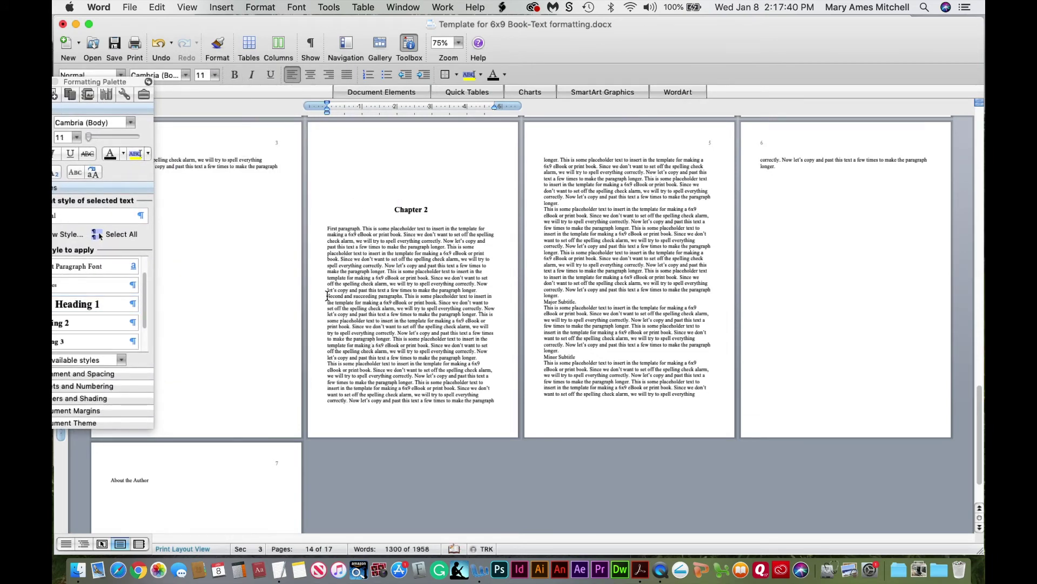
{"action": "left_click", "coordinate": [778, 167], "text": "shift"}
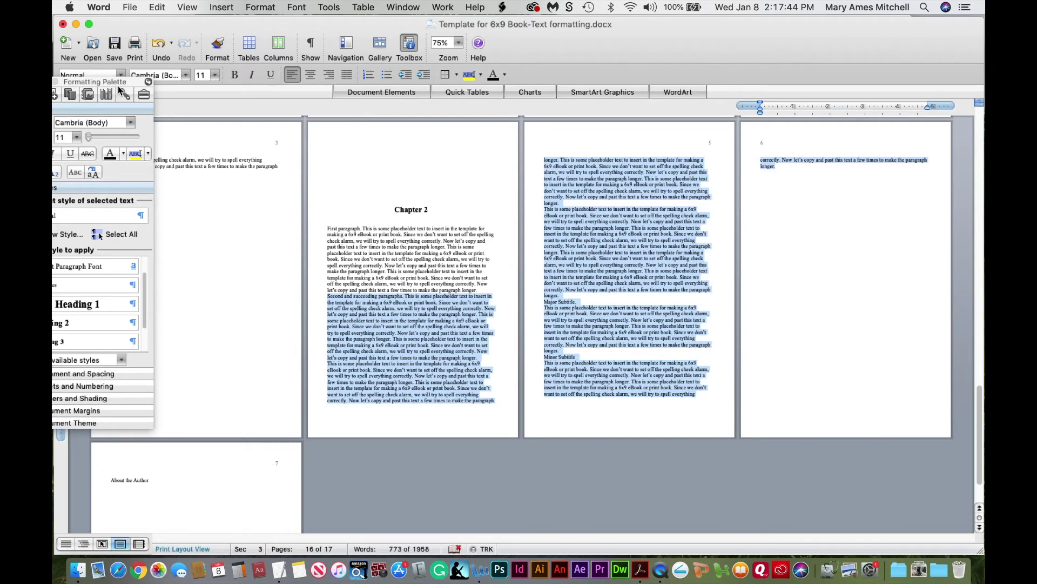
{"action": "left_click_drag", "start_coordinate": [131, 80], "coordinate": [255, 26]}
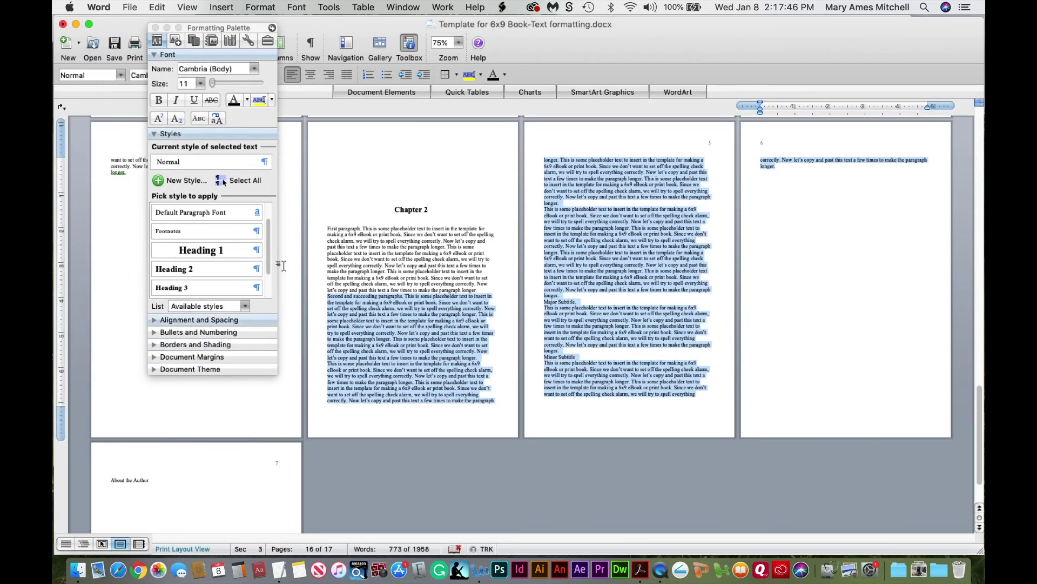
{"action": "left_click_drag", "start_coordinate": [269, 271], "coordinate": [268, 296]}
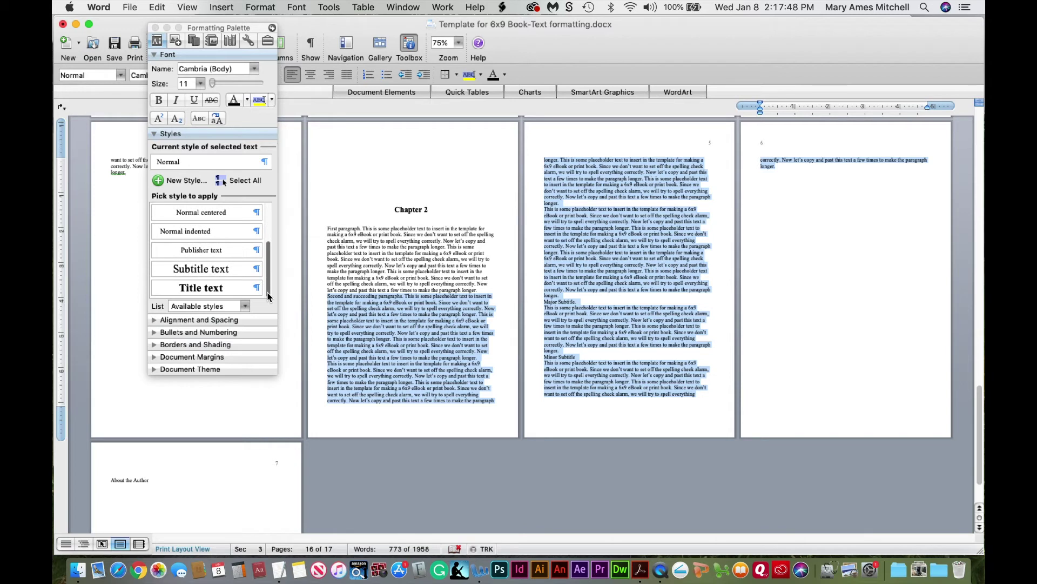
{"action": "left_click", "coordinate": [204, 233]}
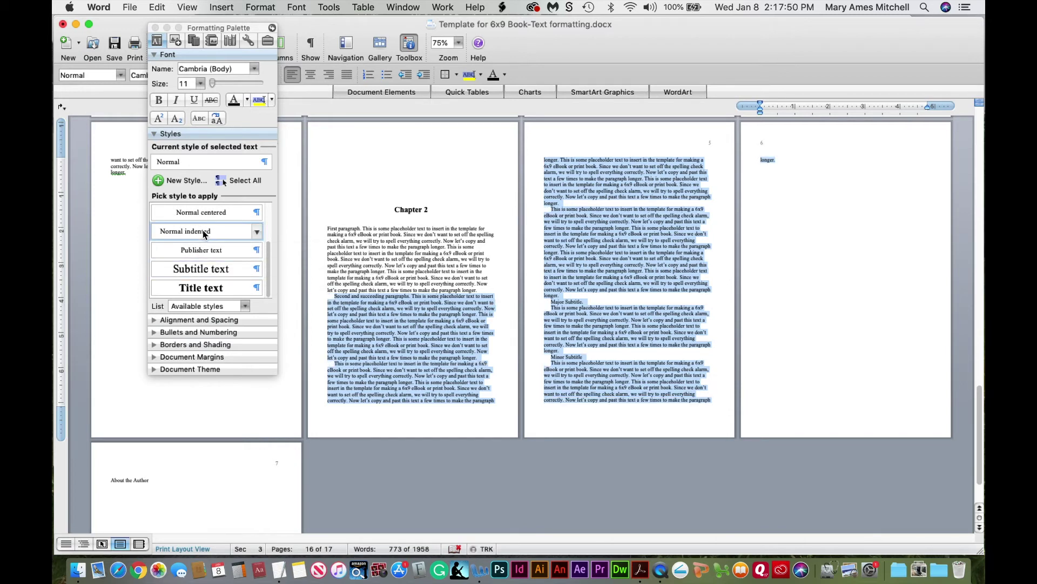
Set Major Subtitle to Heading 2 and the following Minor Subtitle to Heading 3
{"action": "left_click", "coordinate": [458, 43]}
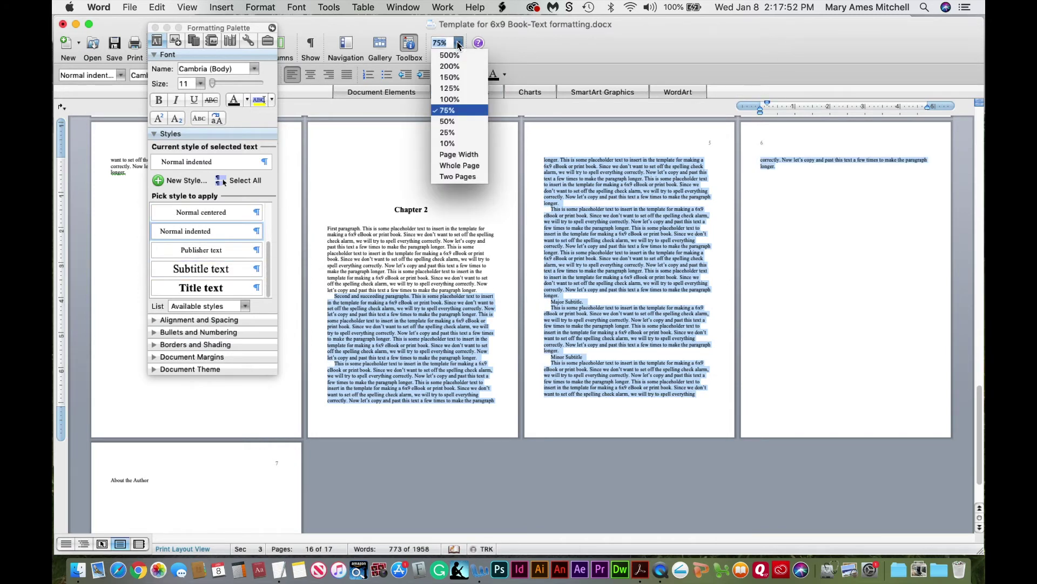
{"action": "left_click", "coordinate": [458, 77]}
{"action": "left_click", "coordinate": [390, 352]}
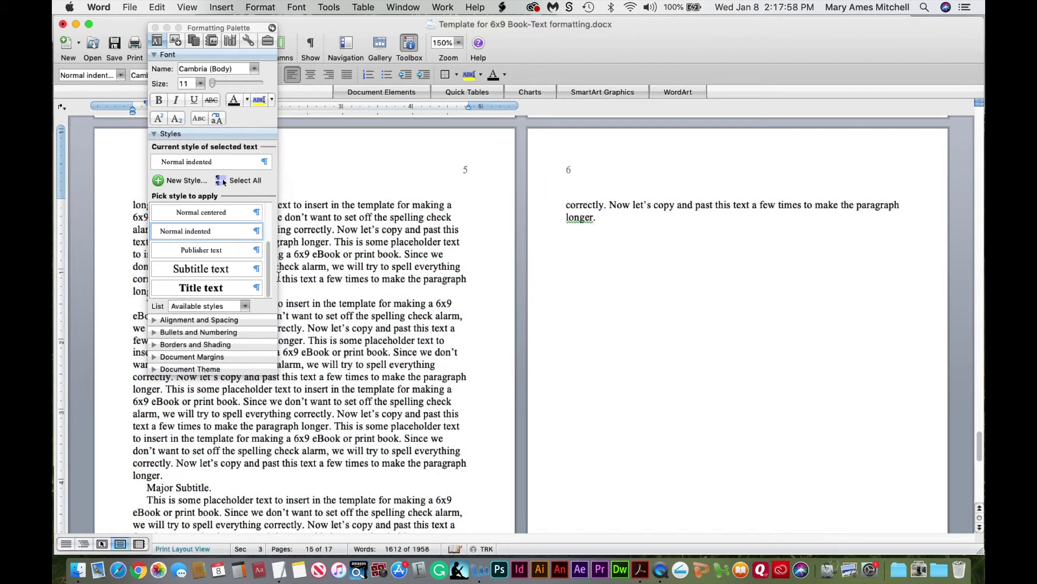
{"action": "left_click_drag", "start_coordinate": [270, 289], "coordinate": [272, 266]}
{"action": "left_click", "coordinate": [187, 270]}
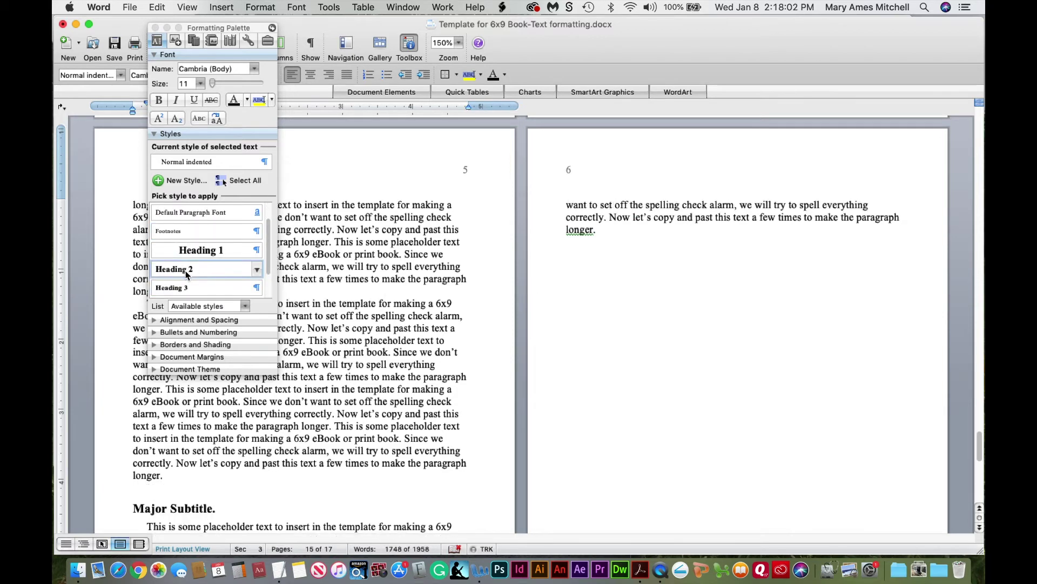
{"action": "left_click_drag", "start_coordinate": [981, 454], "coordinate": [982, 462]}
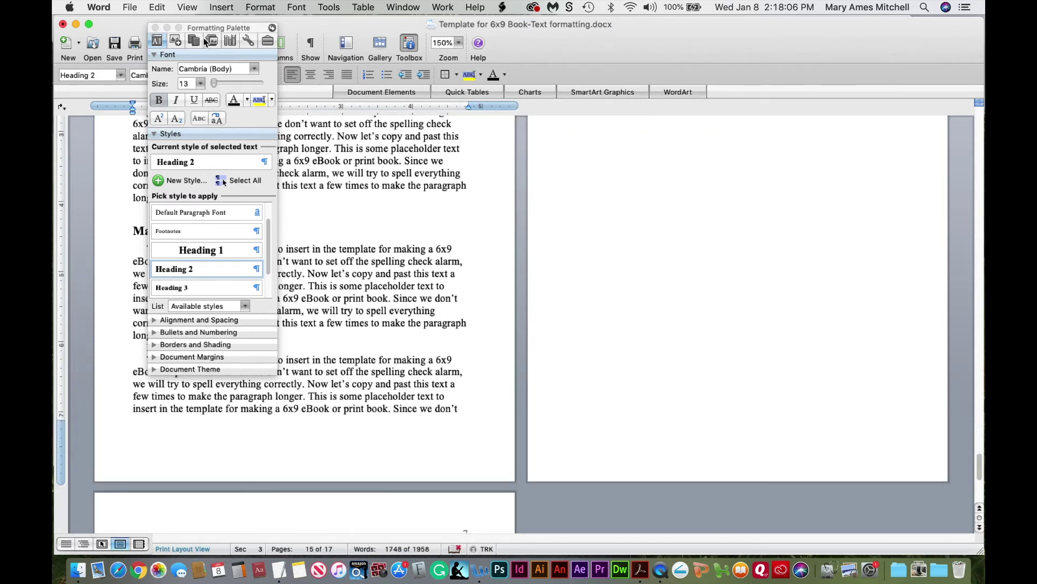
{"action": "left_click_drag", "start_coordinate": [208, 28], "coordinate": [646, 38]}
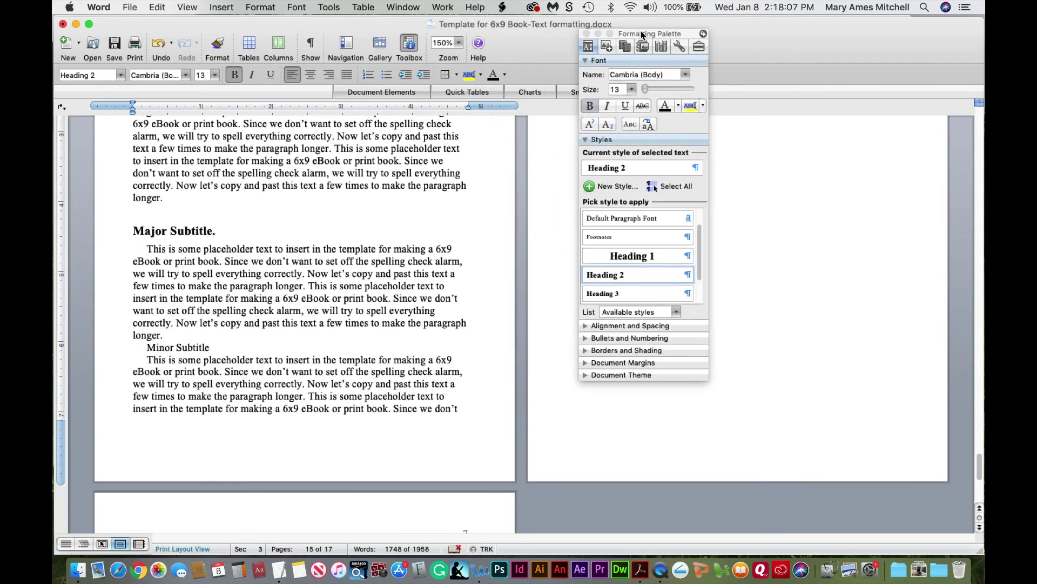
{"action": "left_click", "coordinate": [194, 348]}
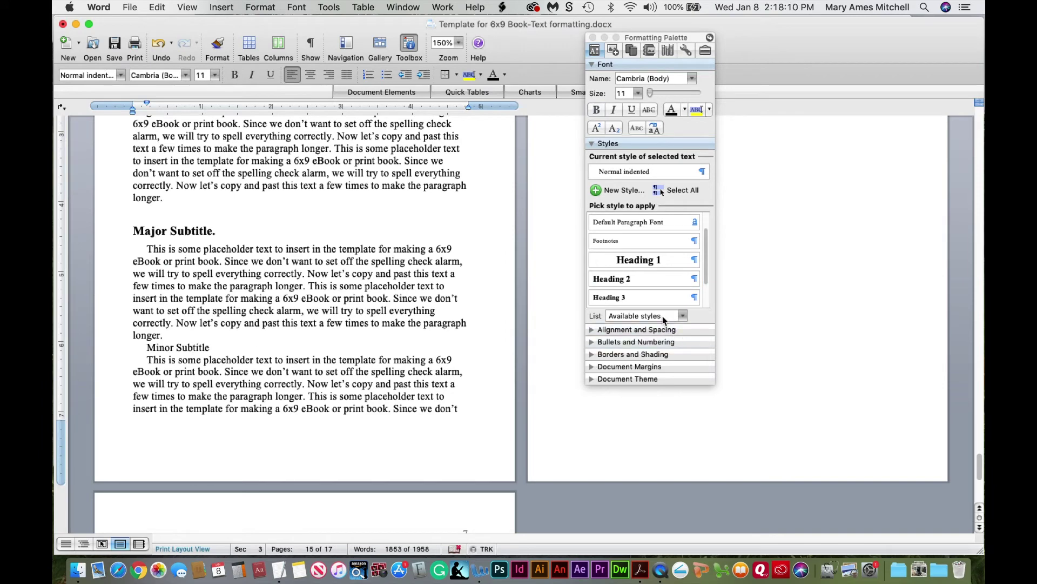
{"action": "left_click", "coordinate": [626, 298]}
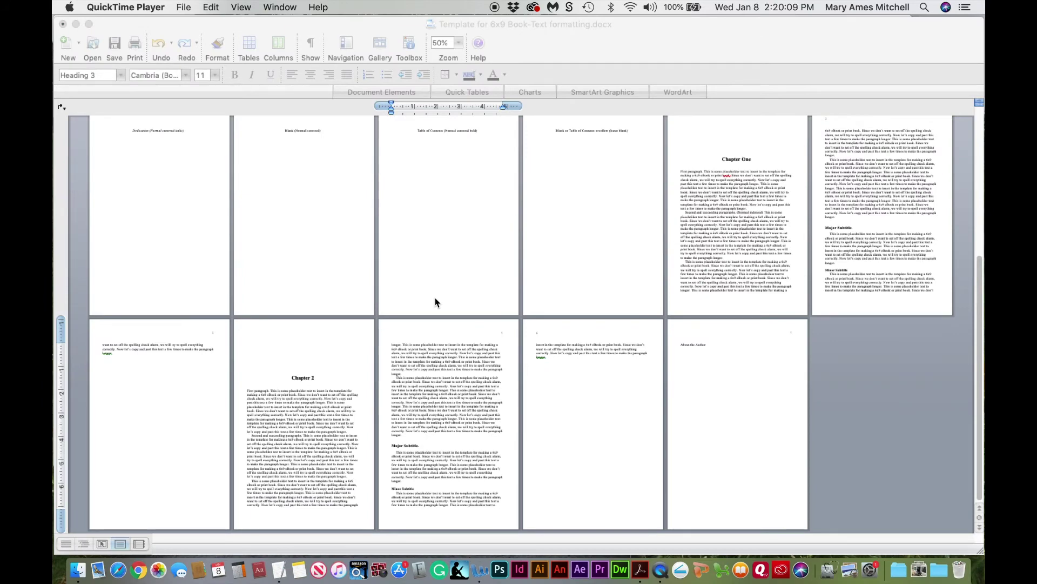
{"action": "left_click", "coordinate": [692, 343]}
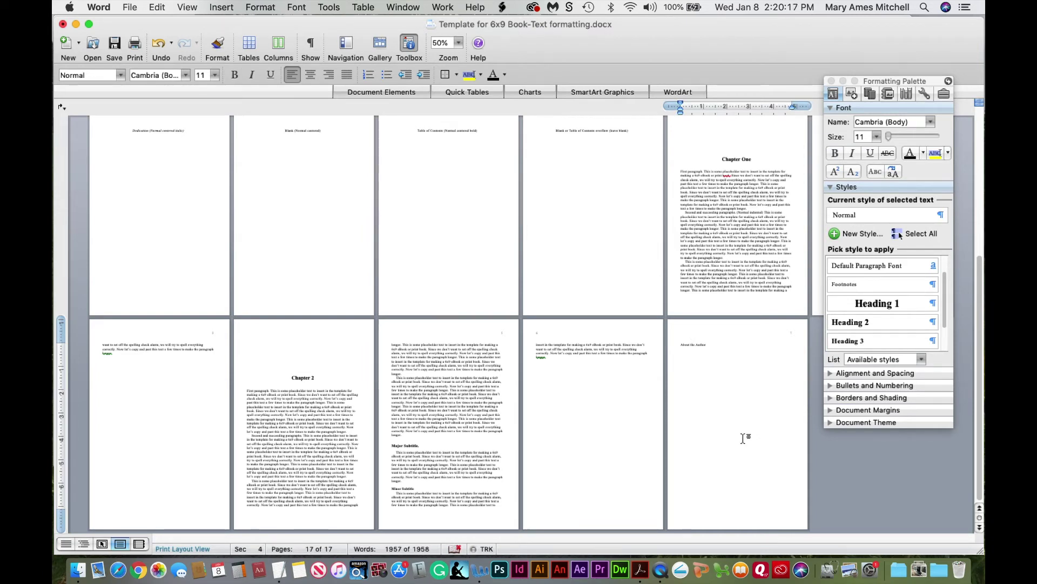
{"action": "left_click", "coordinate": [883, 306]}
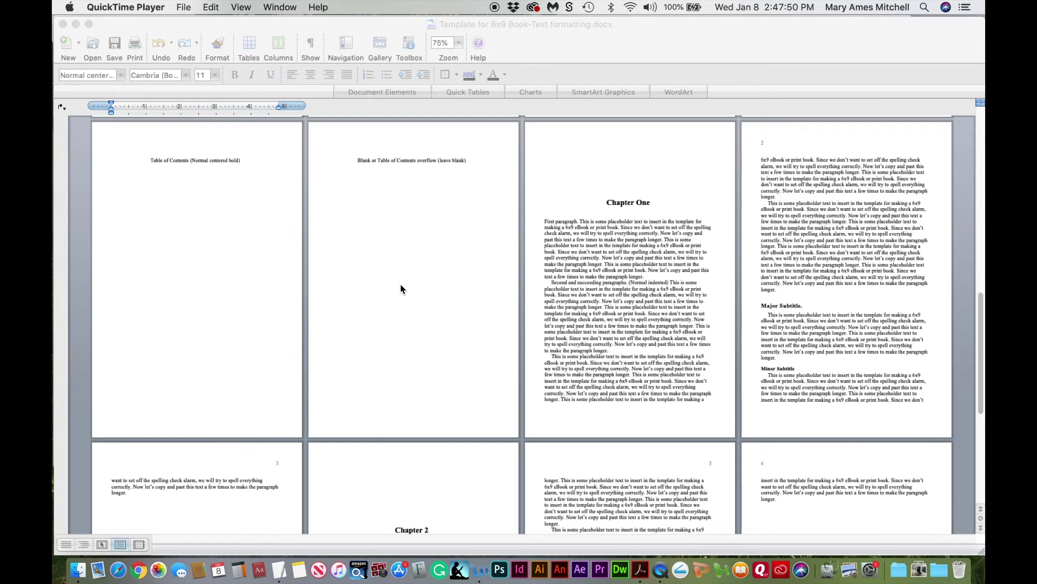
{"action": "left_click", "coordinate": [561, 40]}
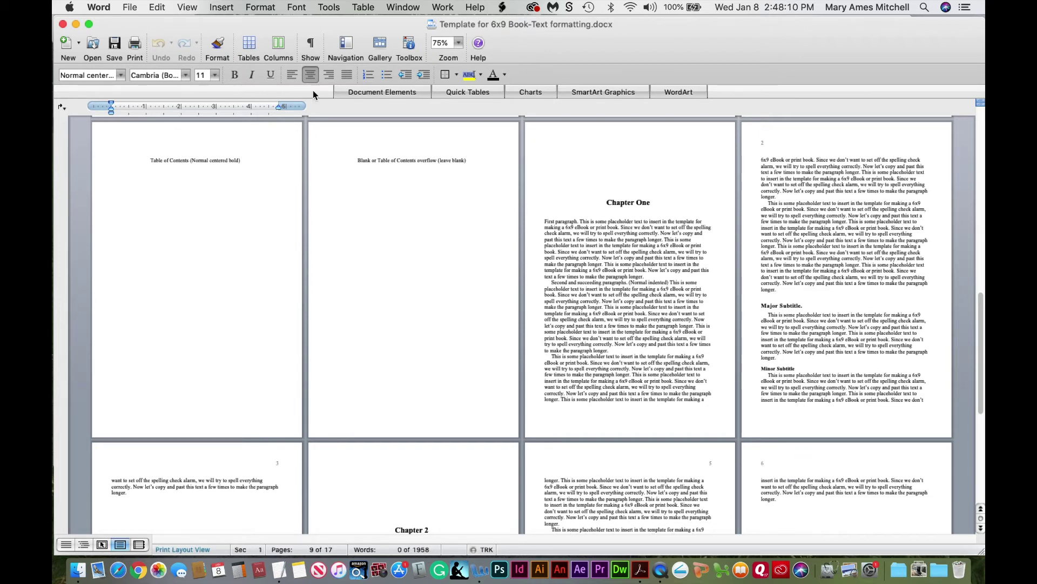
Enter header editing and turn on Different Odd and Even Pages for section 2
{"action": "left_click", "coordinate": [188, 8]}
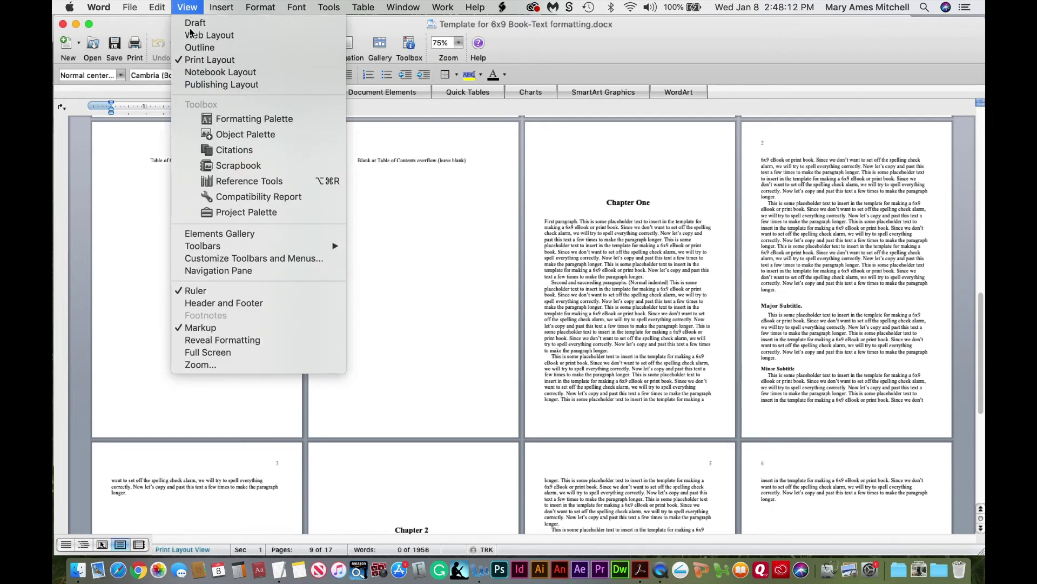
{"action": "left_click", "coordinate": [219, 302]}
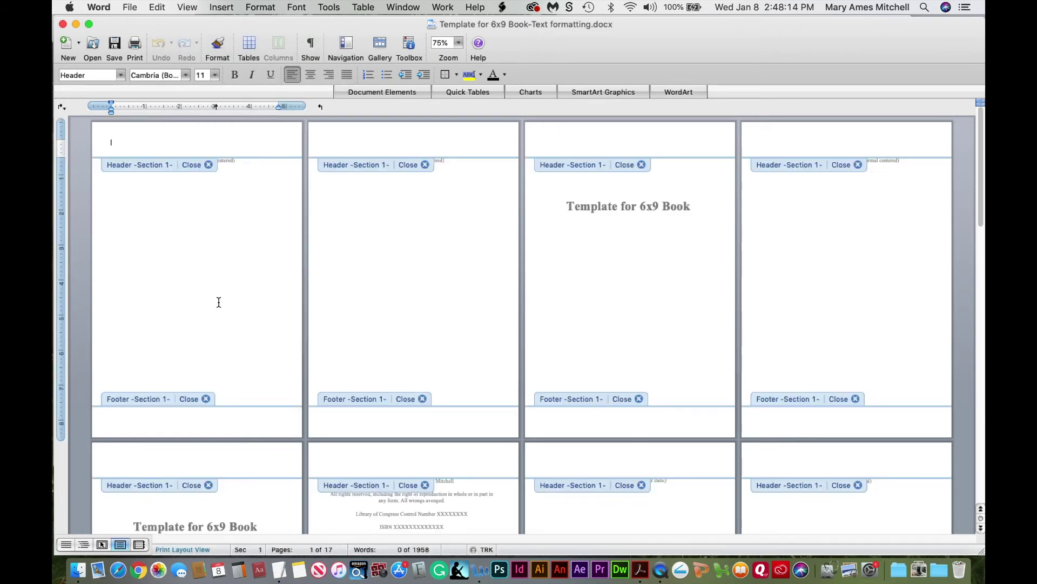
{"action": "left_click_drag", "start_coordinate": [983, 216], "coordinate": [984, 377]}
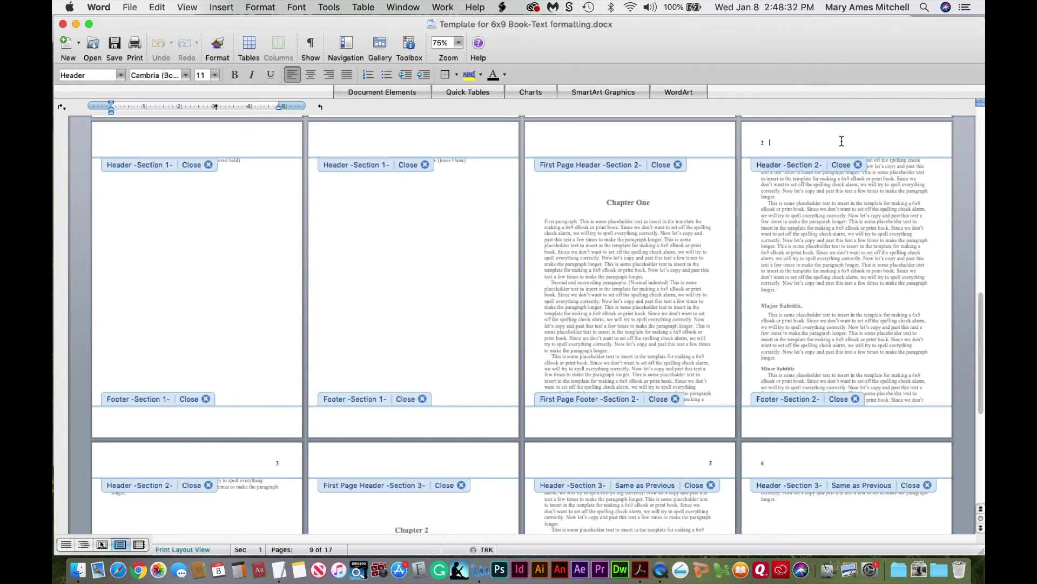
{"action": "left_click", "coordinate": [859, 175]}
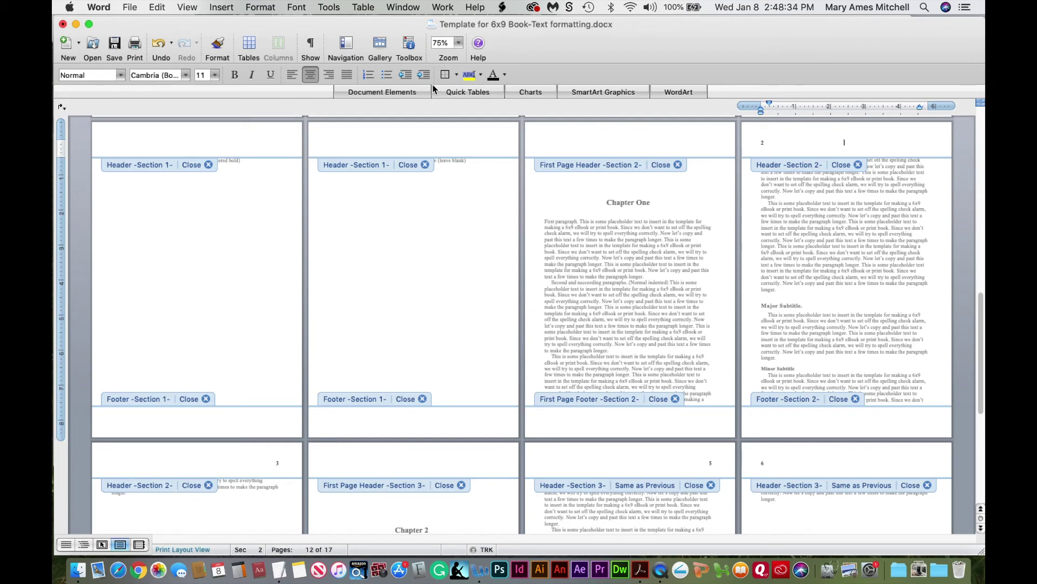
{"action": "left_click", "coordinate": [410, 46]}
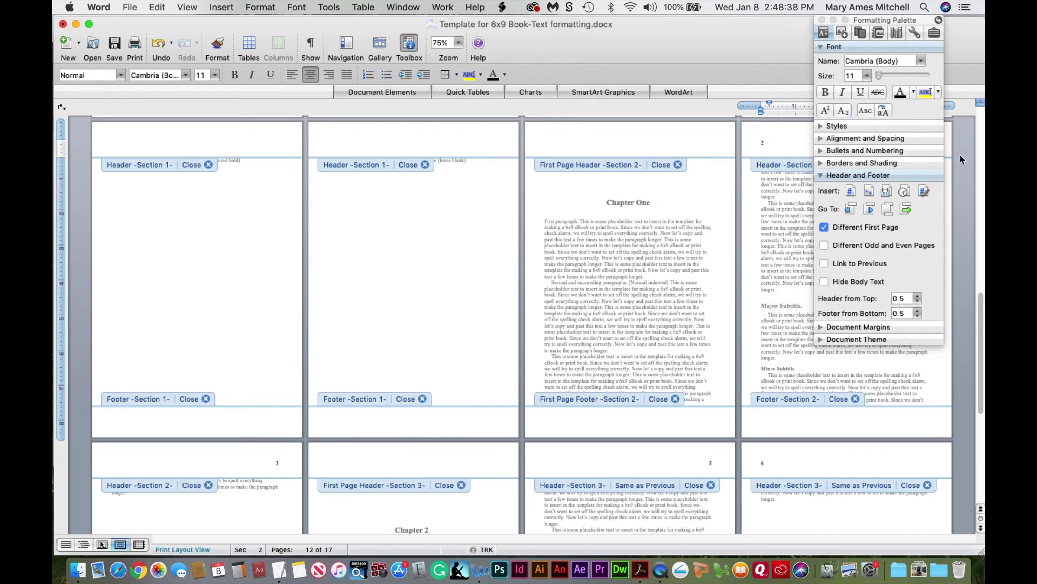
{"action": "left_click", "coordinate": [825, 245]}
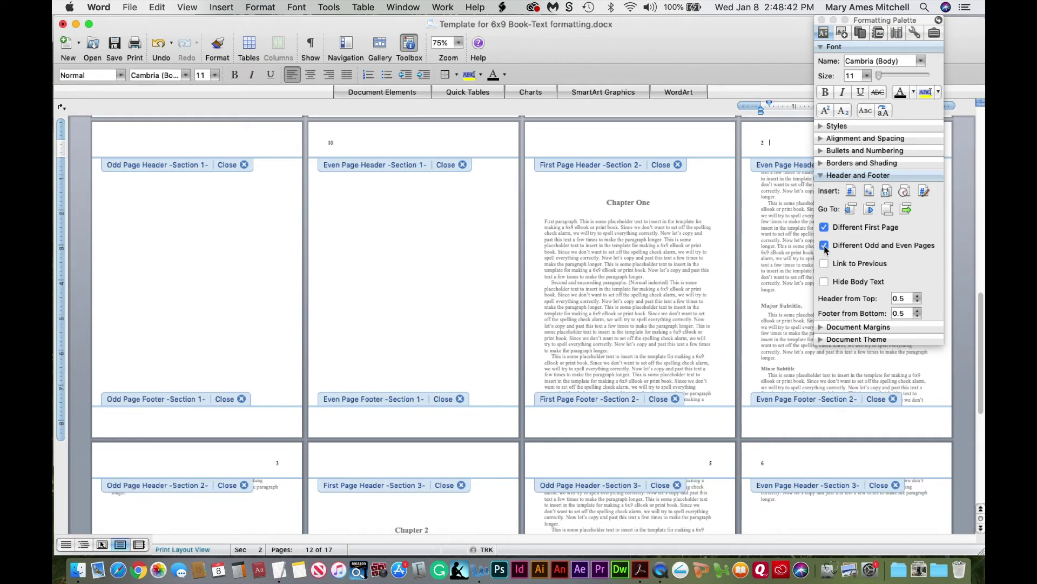
Centre the even-page header and type the author's name into it
{"action": "left_click", "coordinate": [822, 21]}
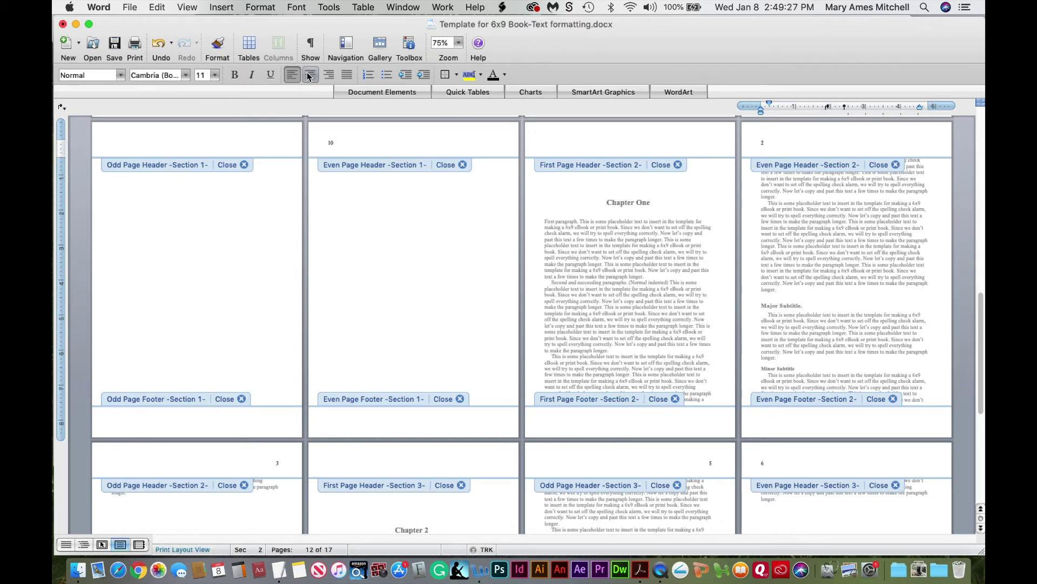
{"action": "left_click", "coordinate": [310, 74]}
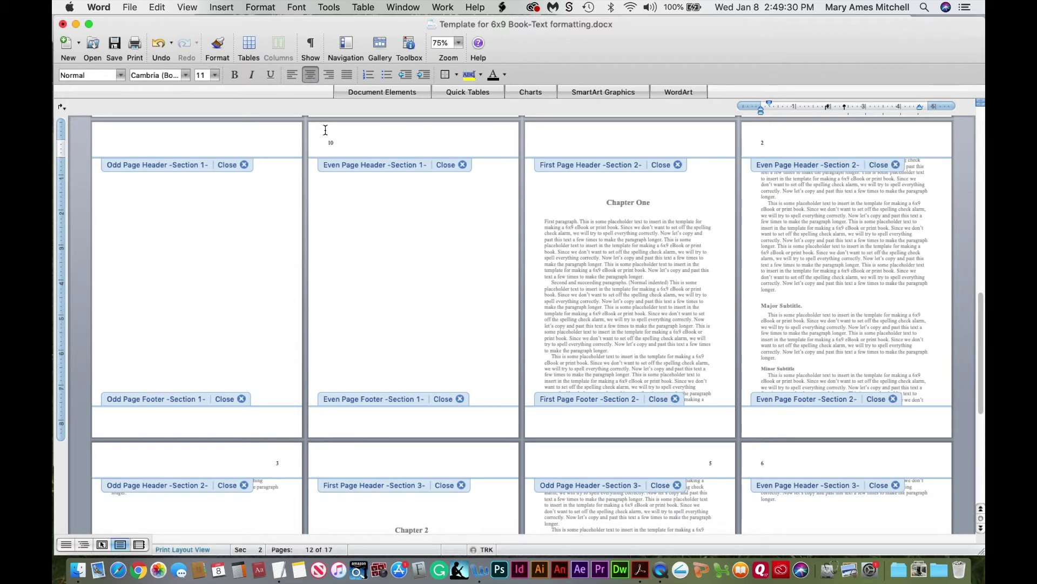
Make the author's name in the even-page header italic
{"action": "left_click", "coordinate": [412, 48]}
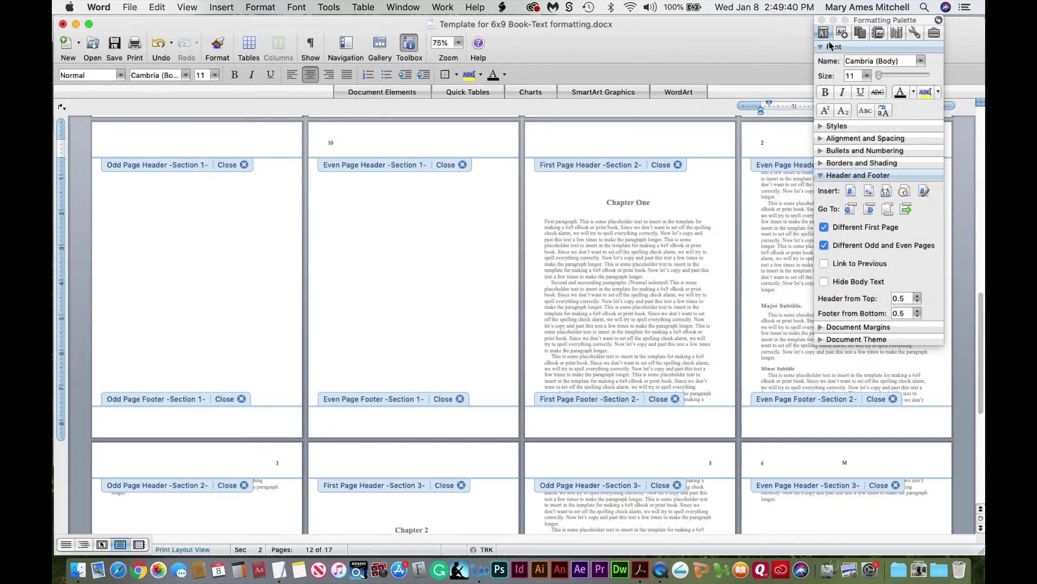
{"action": "left_click_drag", "start_coordinate": [886, 24], "coordinate": [543, 92]}
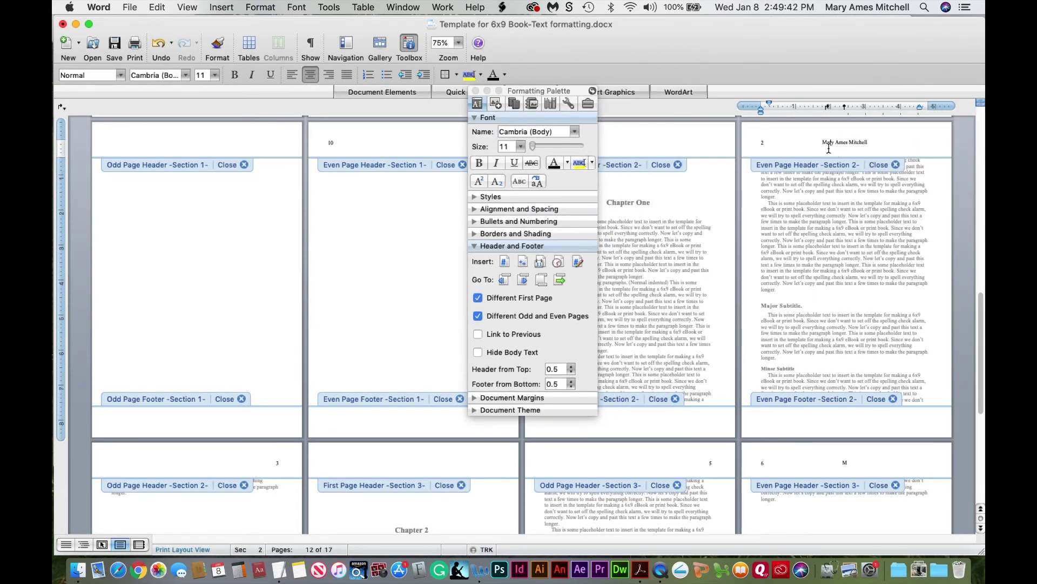
{"action": "left_click_drag", "start_coordinate": [824, 143], "coordinate": [857, 142]}
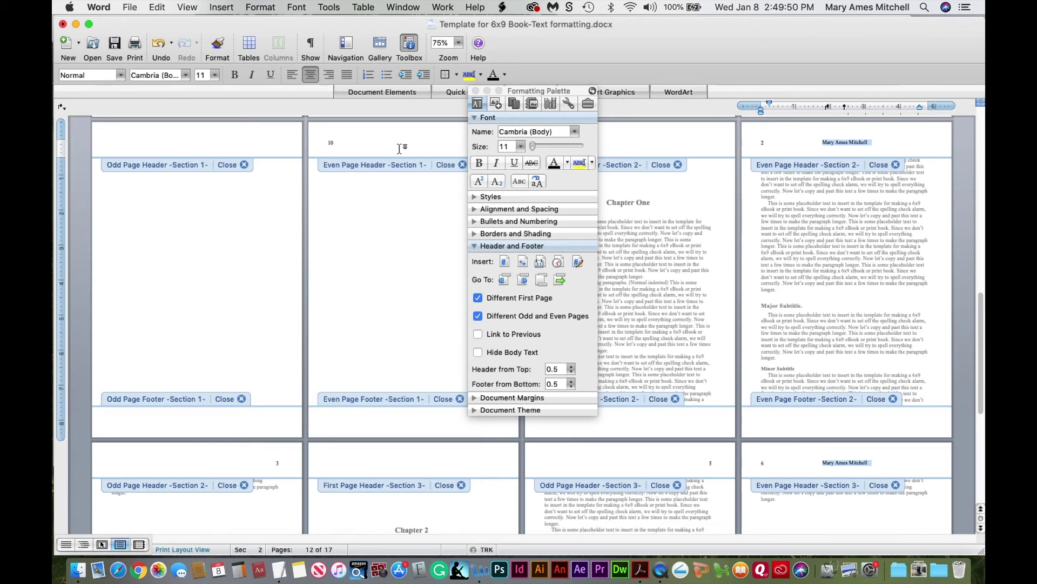
{"action": "key", "text": "super+i"}
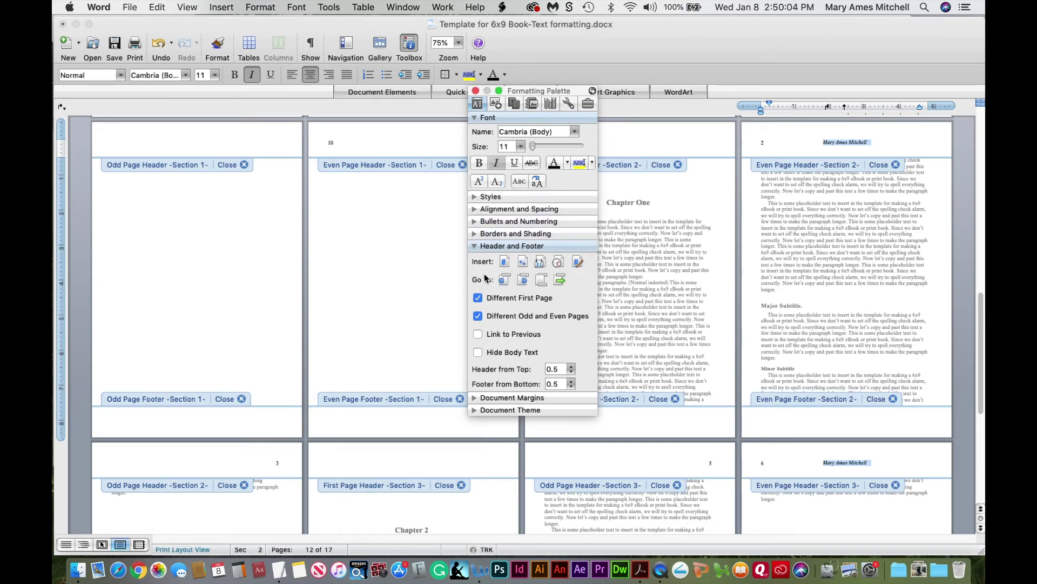
Create a new paragraph style named Header Author at 10 pt from the header text
{"action": "left_click", "coordinate": [473, 246]}
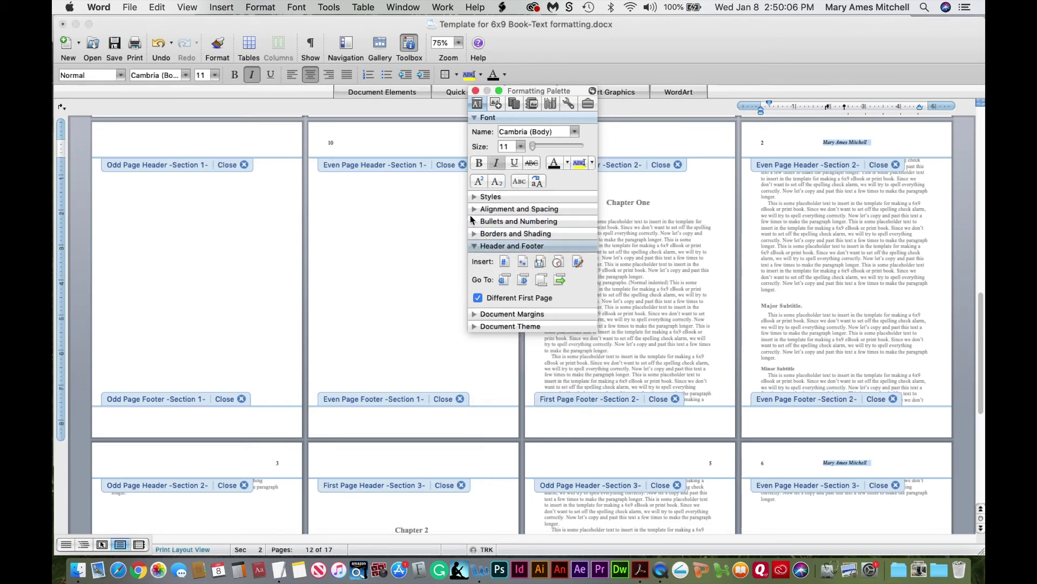
{"action": "left_click", "coordinate": [474, 197]}
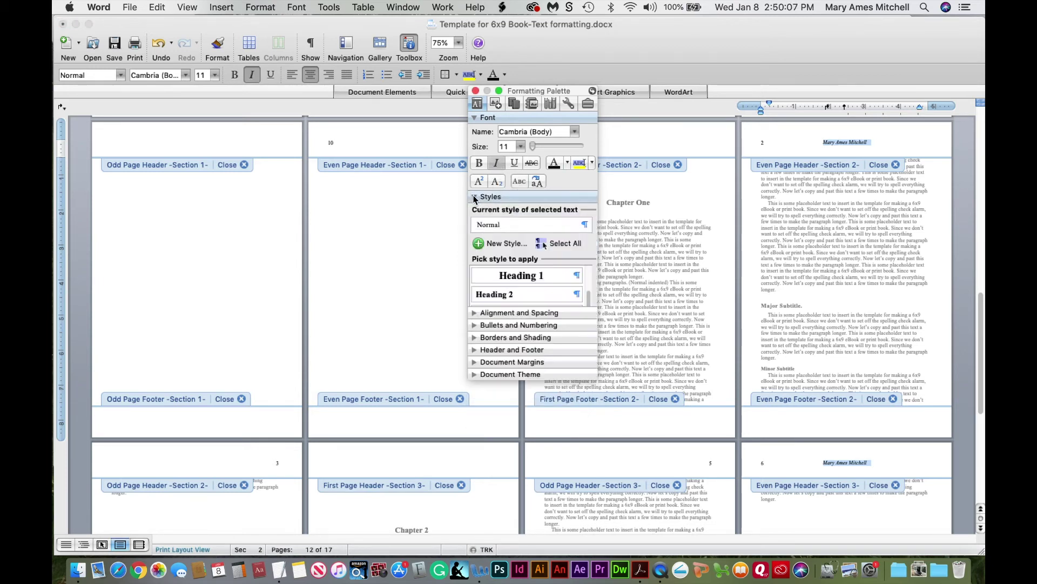
{"action": "left_click", "coordinate": [484, 245]}
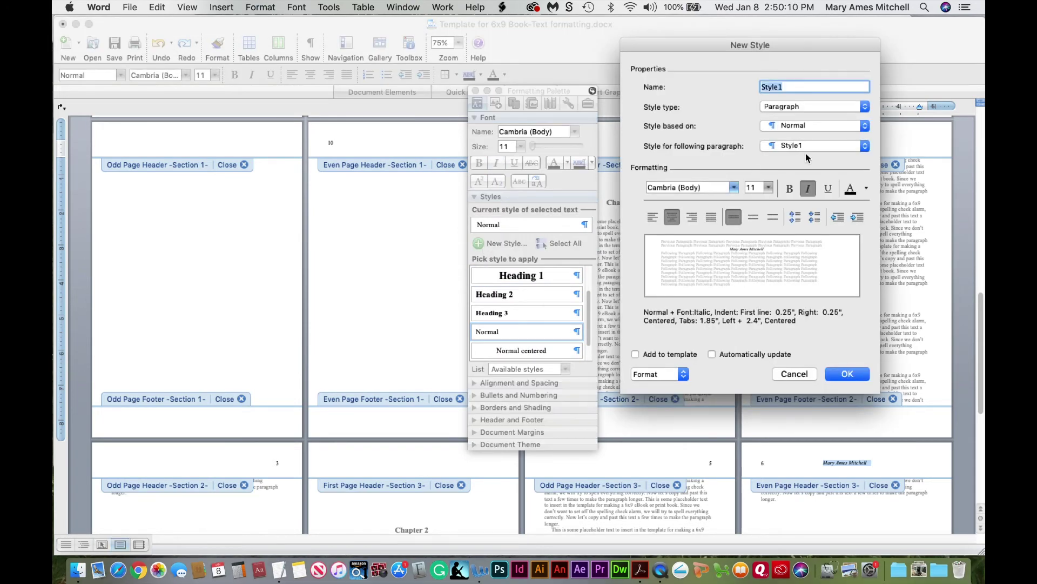
{"action": "type", "text": "H"}
{"action": "type", "text": "eader"}
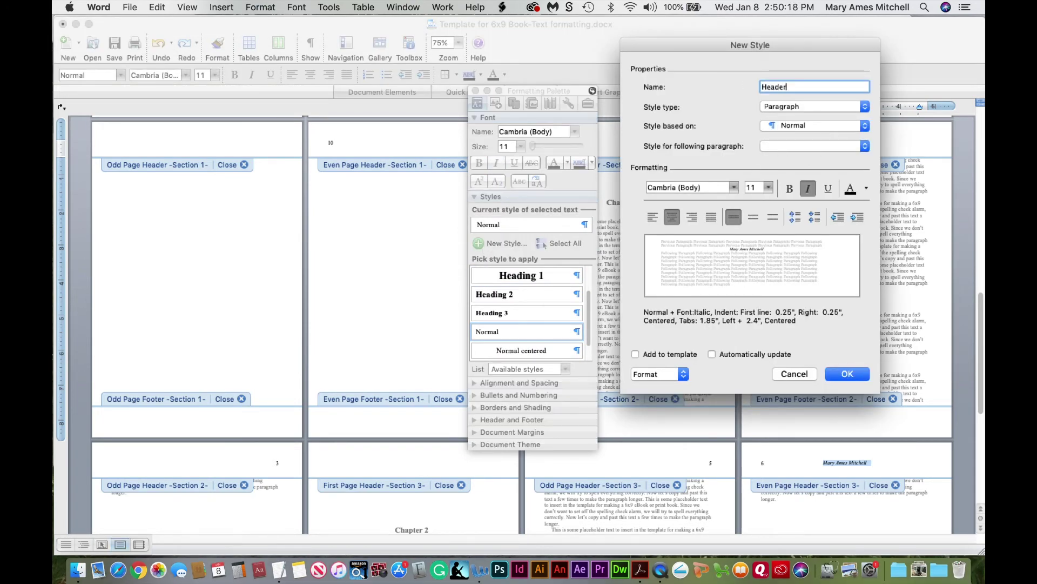
{"action": "type", "text": " Author"}
{"action": "left_click", "coordinate": [756, 188]}
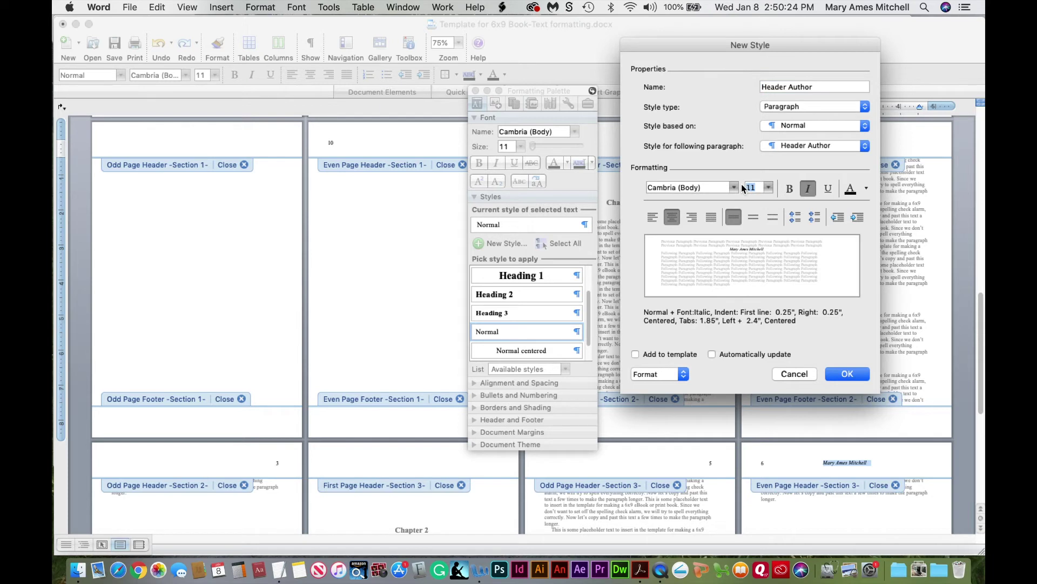
{"action": "type", "text": "10"}
{"action": "left_click", "coordinate": [847, 374]}
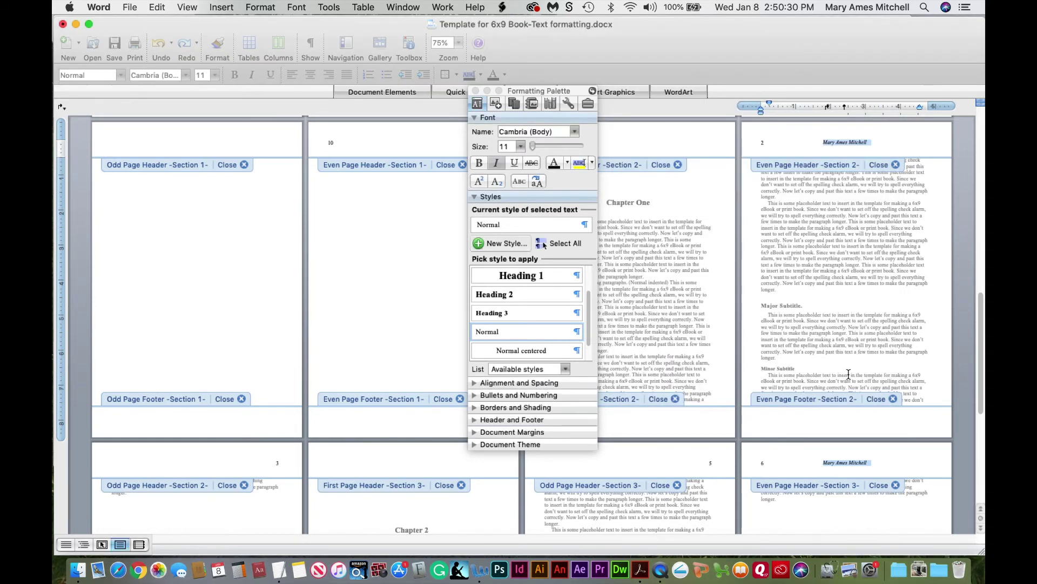
Apply Header Author to the author header and type 'Template for 6x9 Book' in the odd-page header
{"action": "double_click", "coordinate": [835, 145]}
{"action": "left_click", "coordinate": [846, 142]}
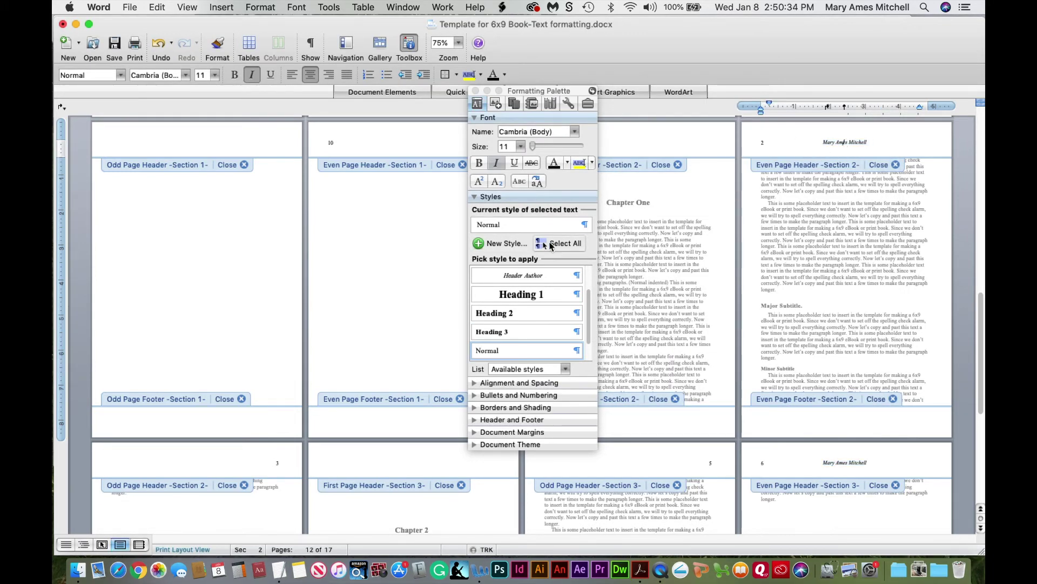
{"action": "left_click", "coordinate": [540, 276]}
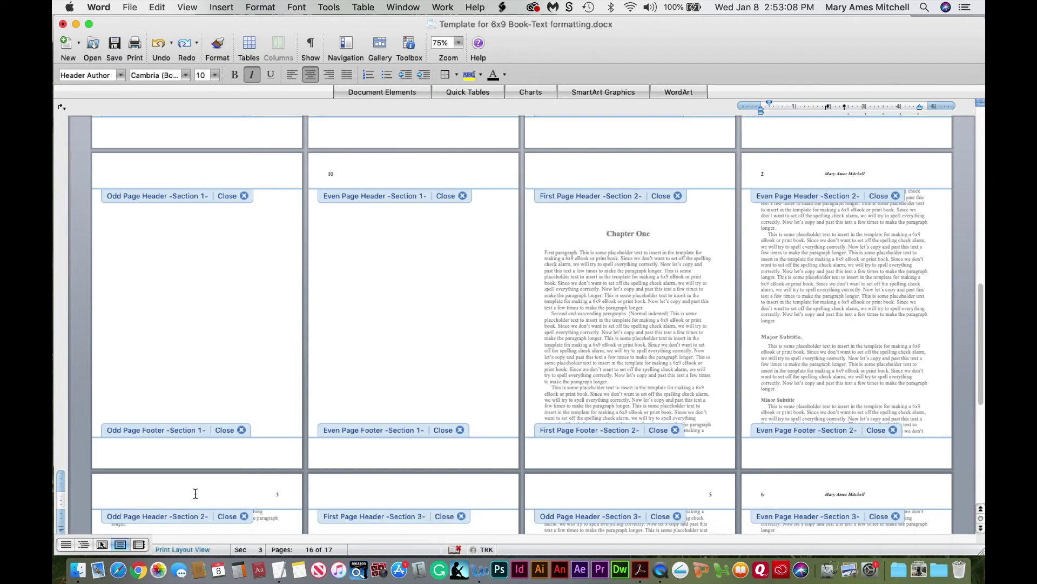
{"action": "left_click", "coordinate": [195, 493]}
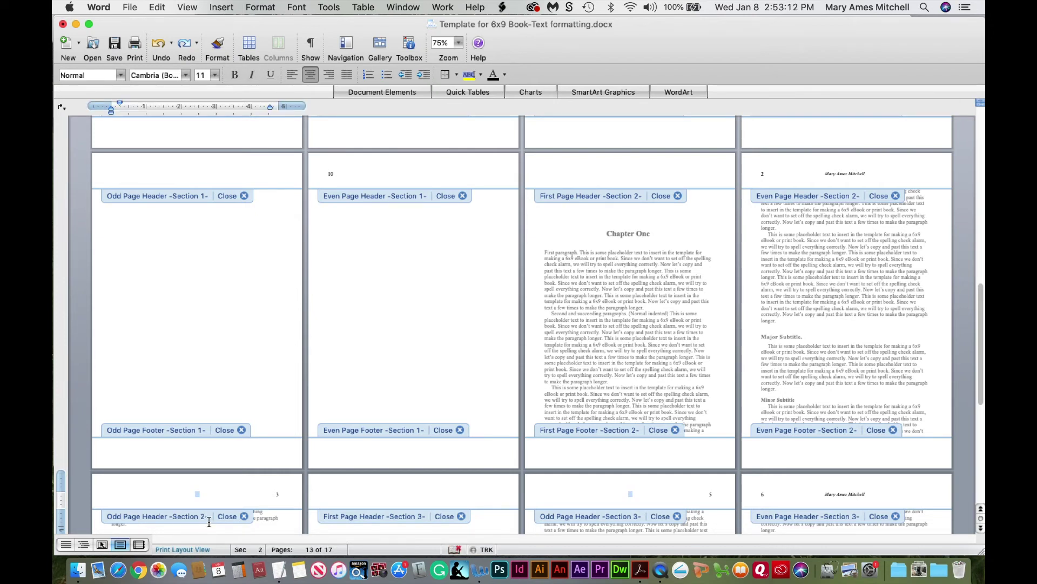
{"action": "type", "text": "Template for 6x9 Book"}
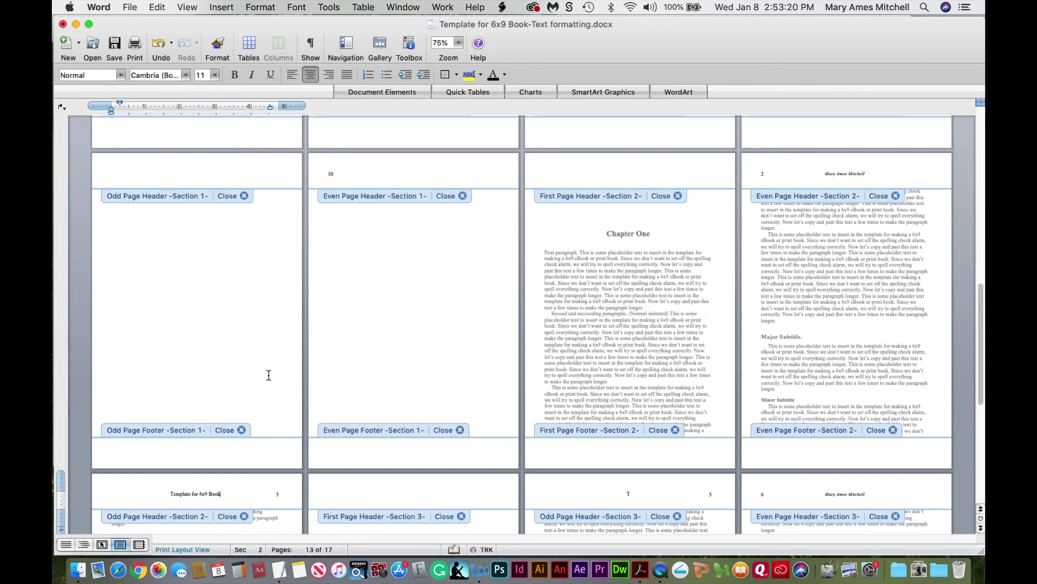
Format the odd-page title as 10 pt small caps at 150% zoom and start a new style from it
{"action": "left_click", "coordinate": [411, 47]}
{"action": "left_click", "coordinate": [458, 43]}
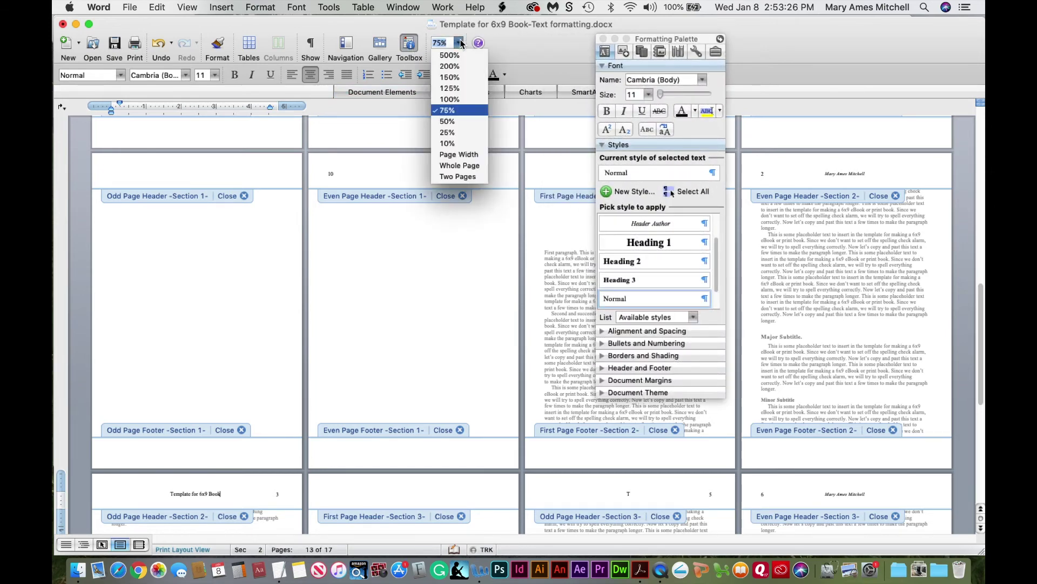
{"action": "left_click", "coordinate": [449, 77]}
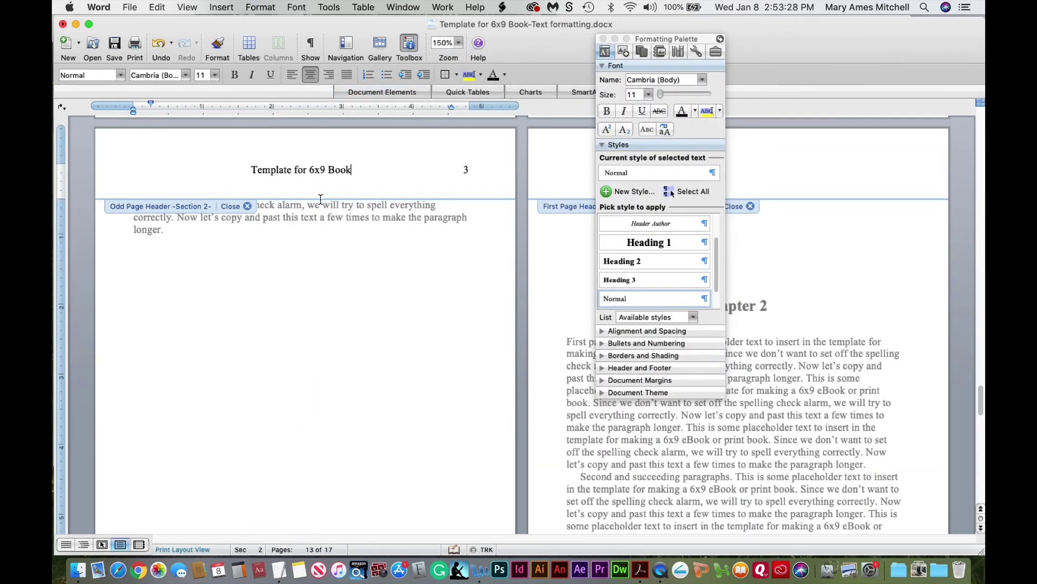
{"action": "left_click_drag", "start_coordinate": [252, 169], "coordinate": [358, 170]}
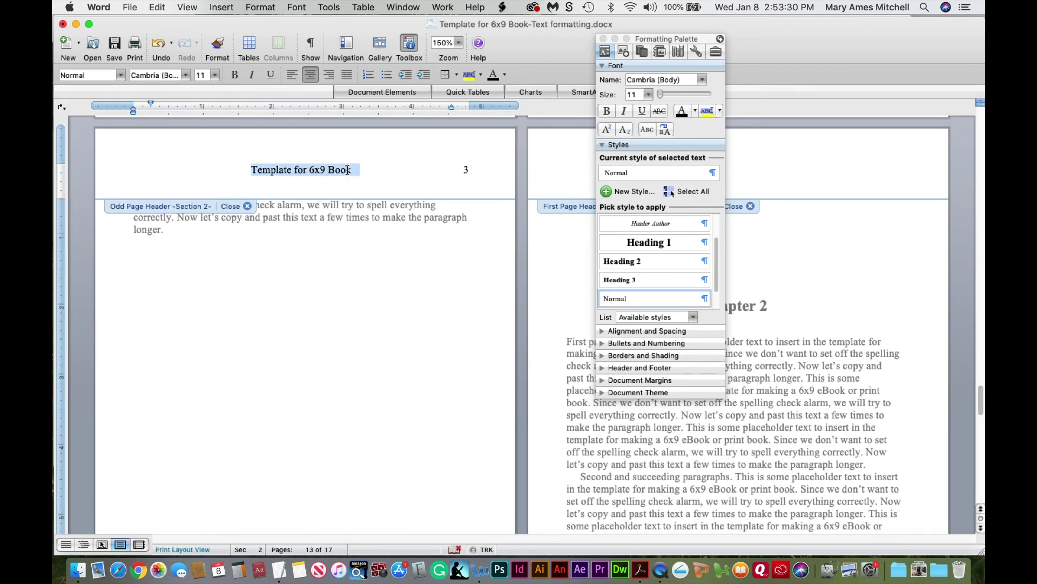
{"action": "left_click", "coordinate": [648, 94]}
{"action": "left_click", "coordinate": [639, 129]}
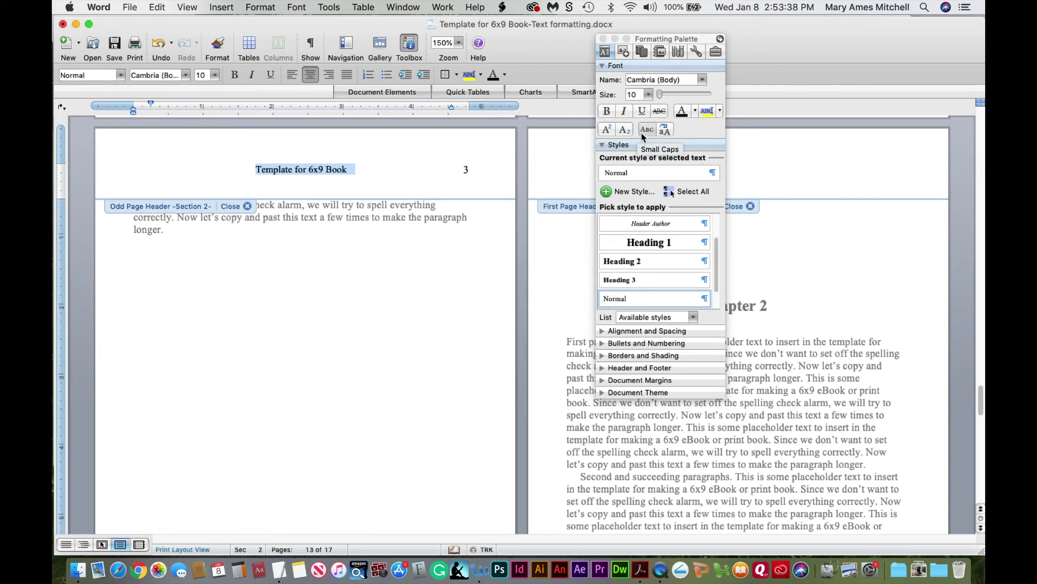
{"action": "left_click", "coordinate": [649, 131]}
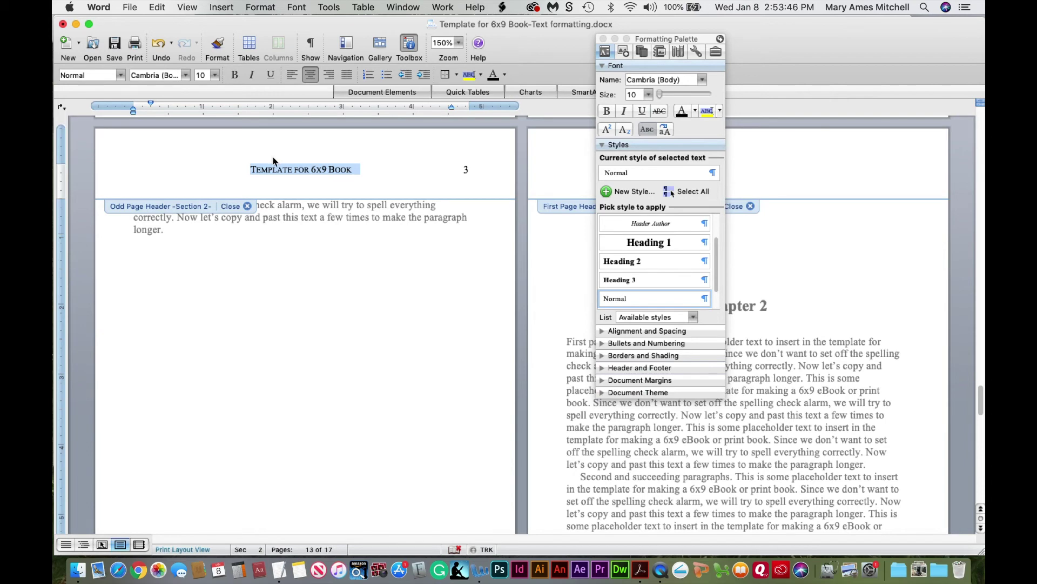
{"action": "left_click", "coordinate": [623, 198]}
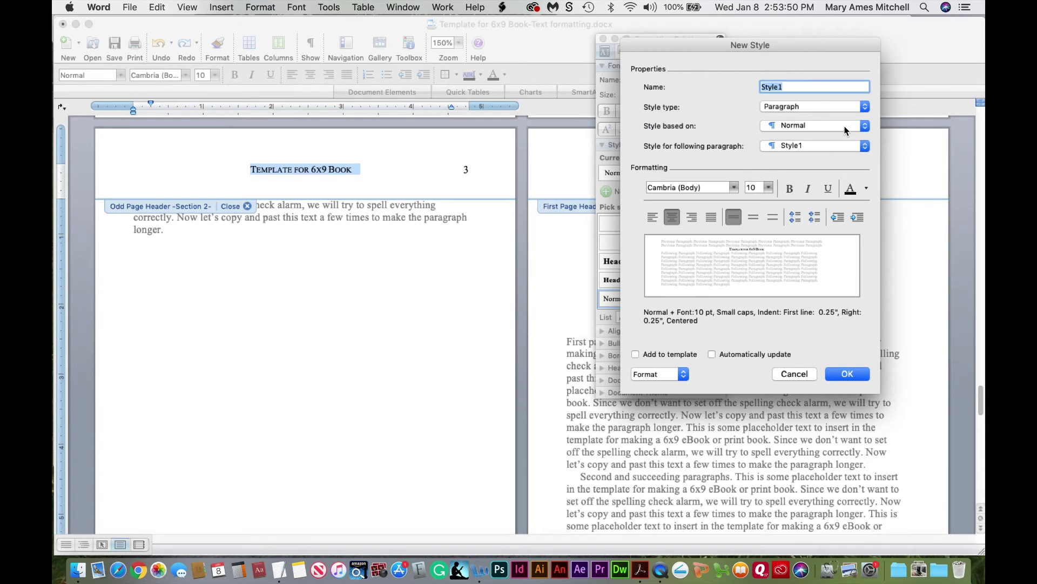
Create the Header Title text style with Text 1 font colour and apply it to the odd-page title
{"action": "type", "text": "Header Ti"}
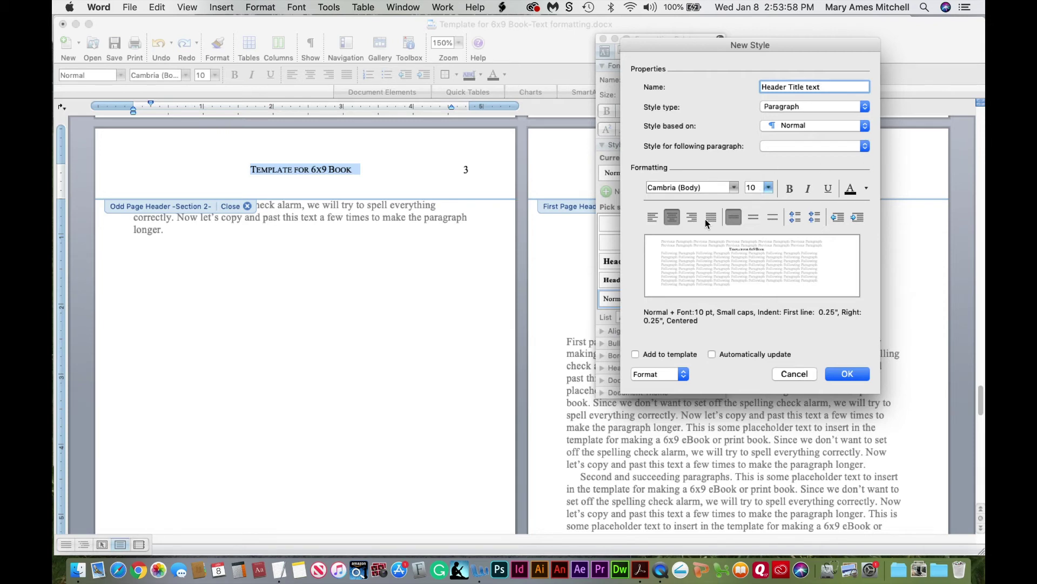
{"action": "left_click", "coordinate": [867, 190]}
{"action": "left_click", "coordinate": [858, 246]}
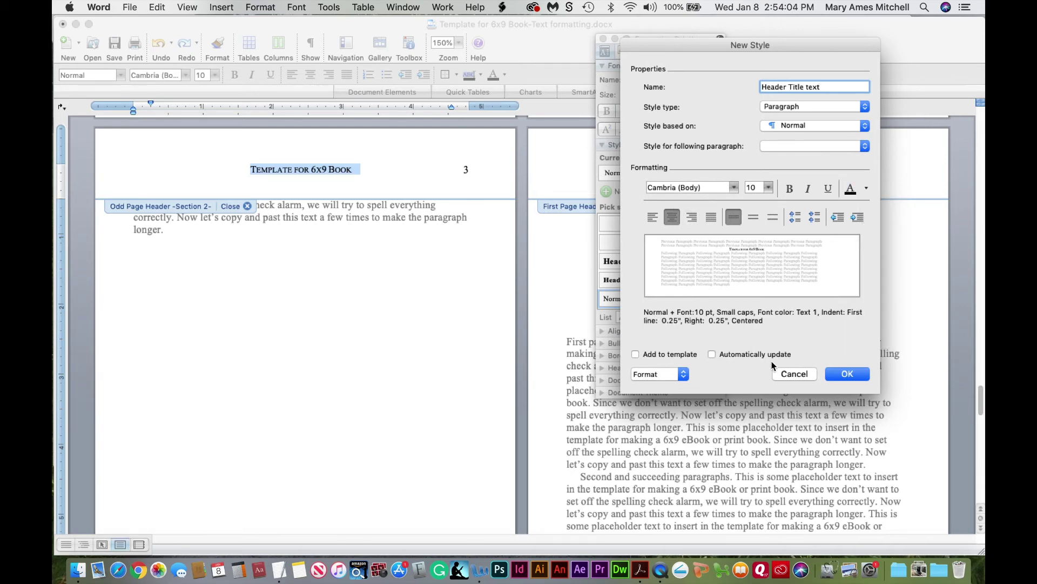
{"action": "left_click", "coordinate": [847, 374]}
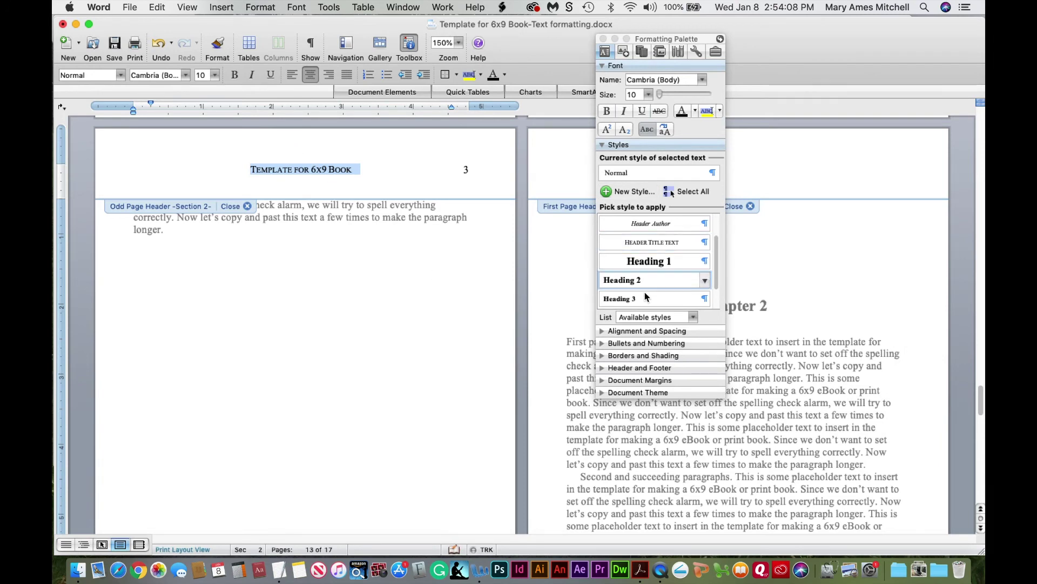
{"action": "left_click", "coordinate": [672, 246]}
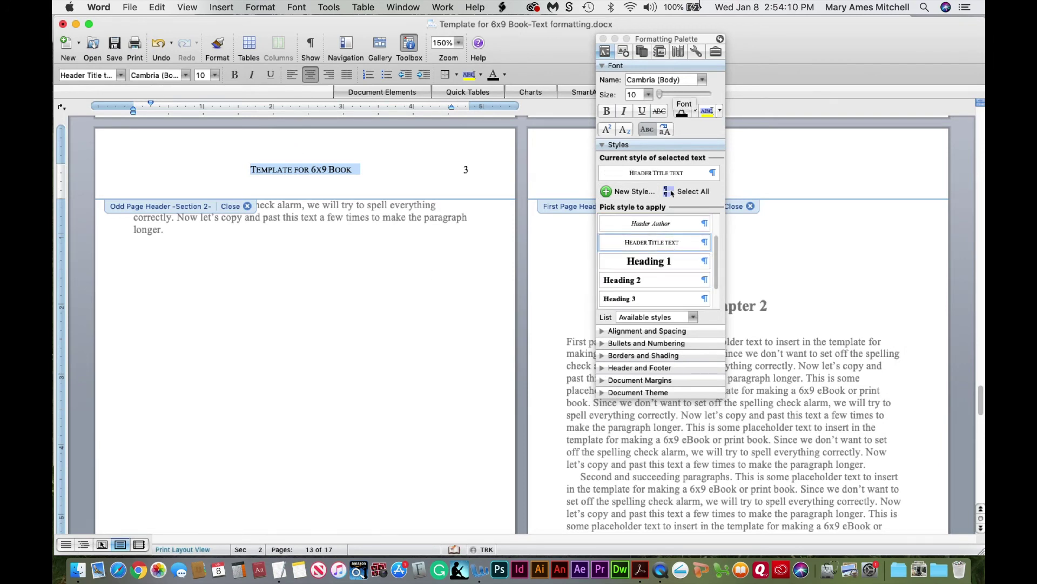
{"action": "left_click", "coordinate": [603, 39]}
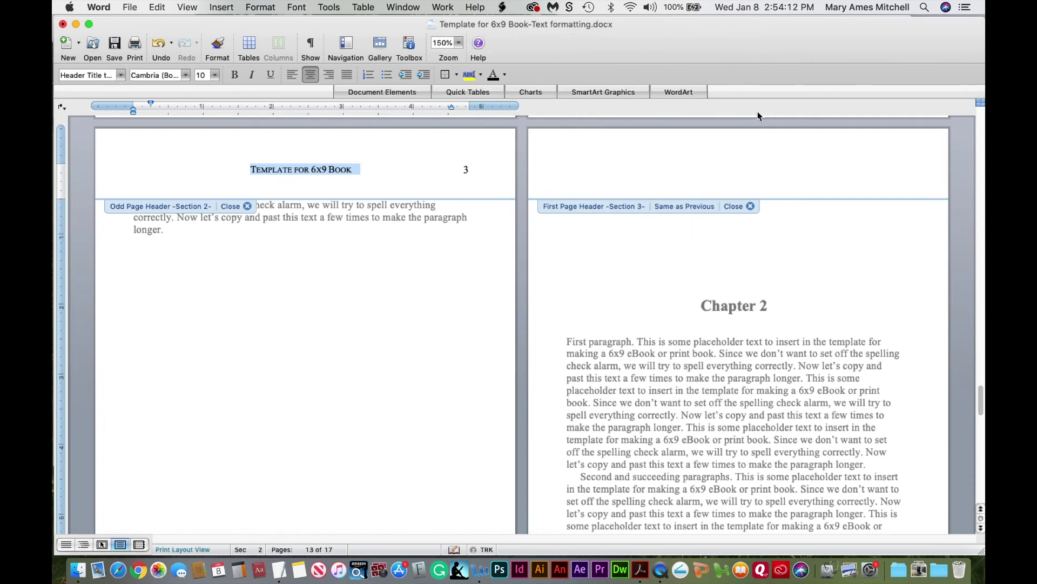
Close header editing at 50% zoom and view the About the Author heading at 150%
{"action": "left_click", "coordinate": [459, 44]}
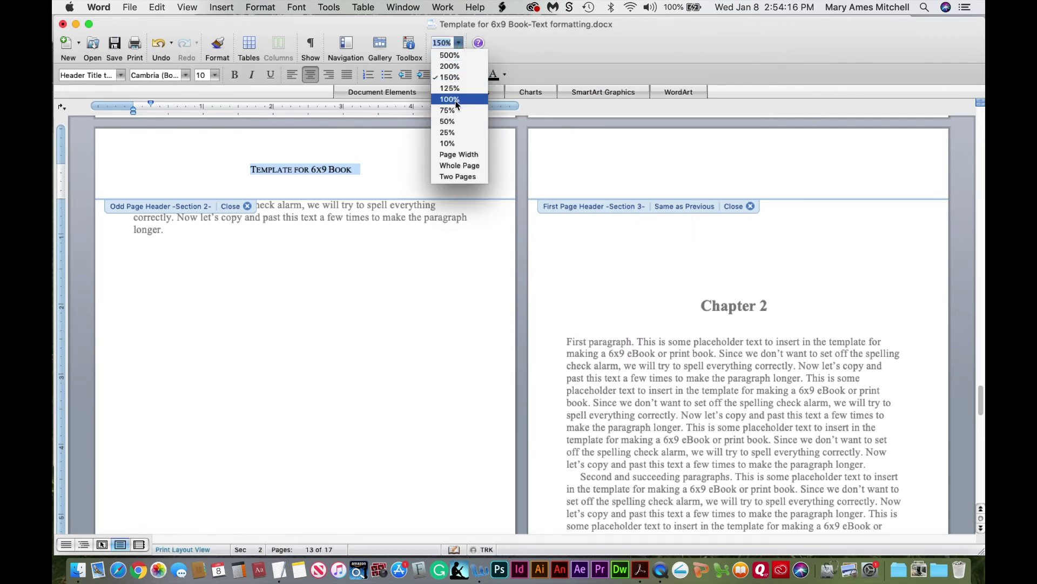
{"action": "left_click", "coordinate": [456, 123]}
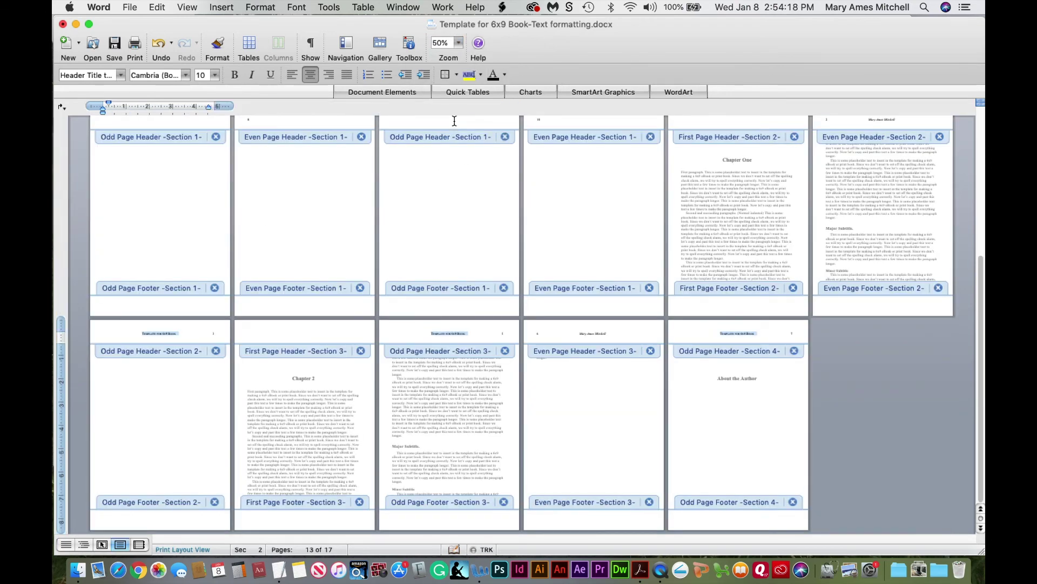
{"action": "left_click", "coordinate": [361, 288]}
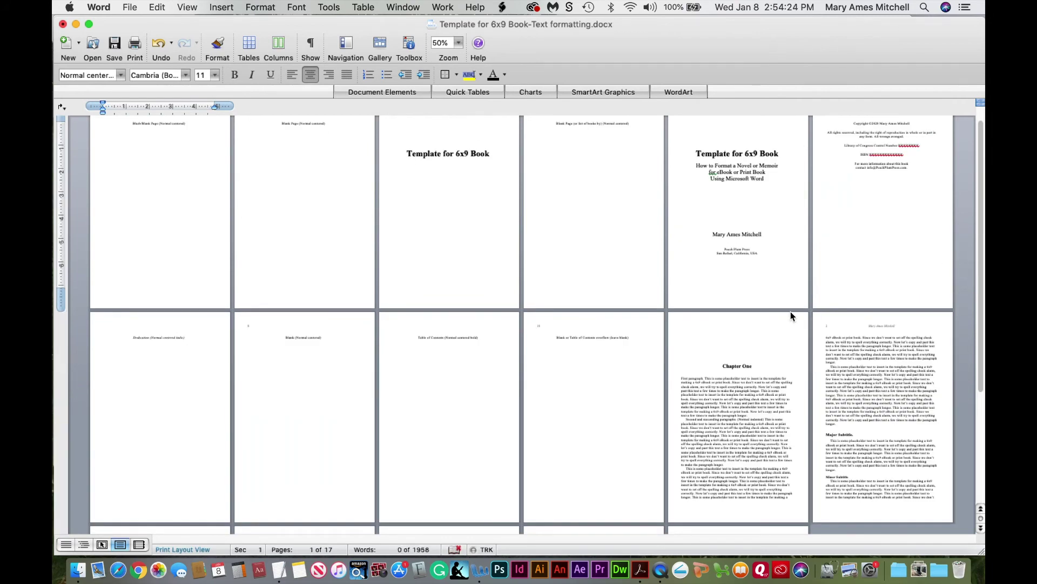
{"action": "left_click_drag", "start_coordinate": [982, 337], "coordinate": [983, 476]}
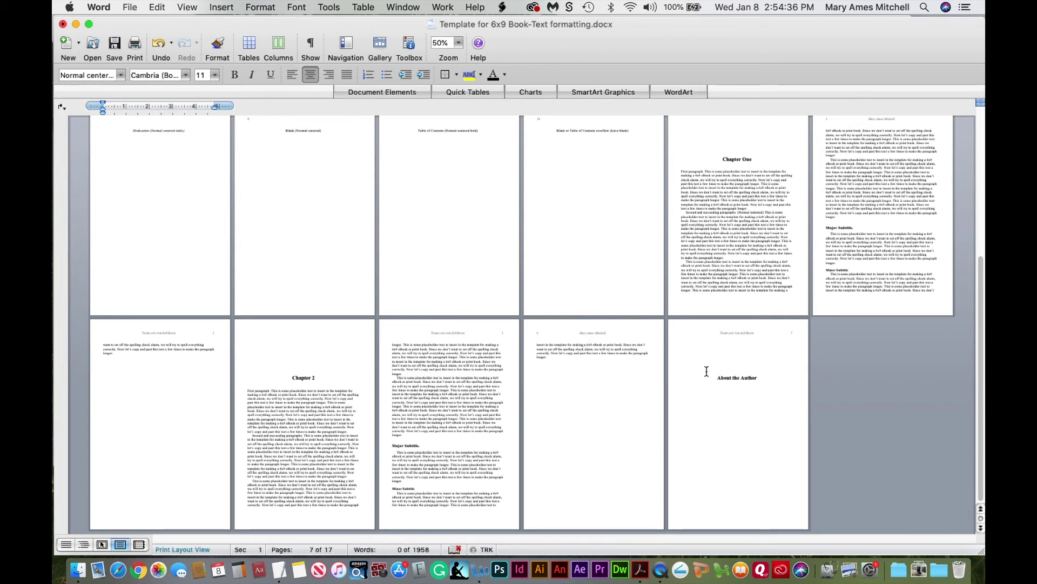
{"action": "left_click", "coordinate": [740, 378]}
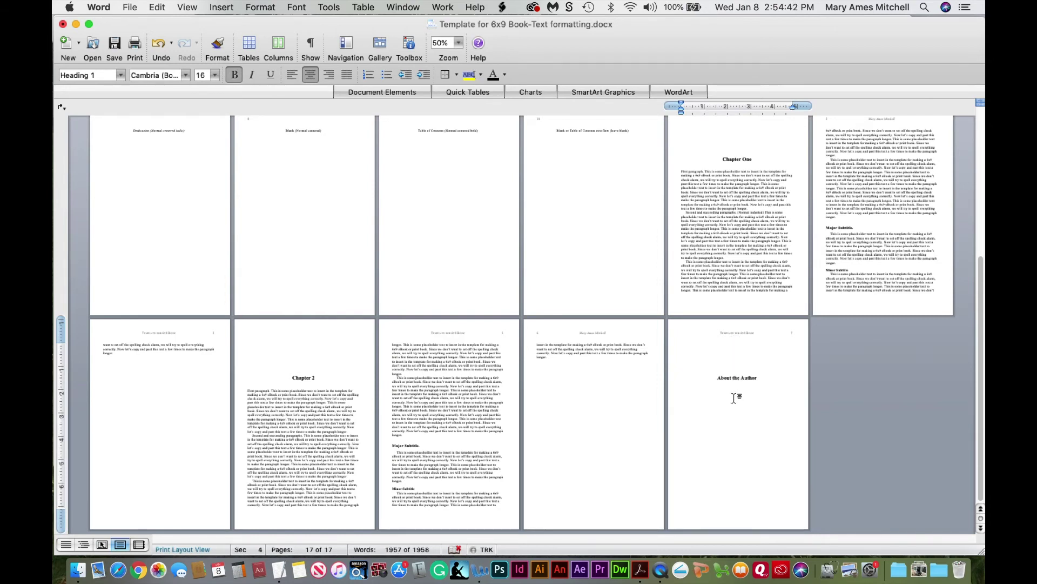
{"action": "left_click_drag", "start_coordinate": [732, 374], "coordinate": [739, 374]}
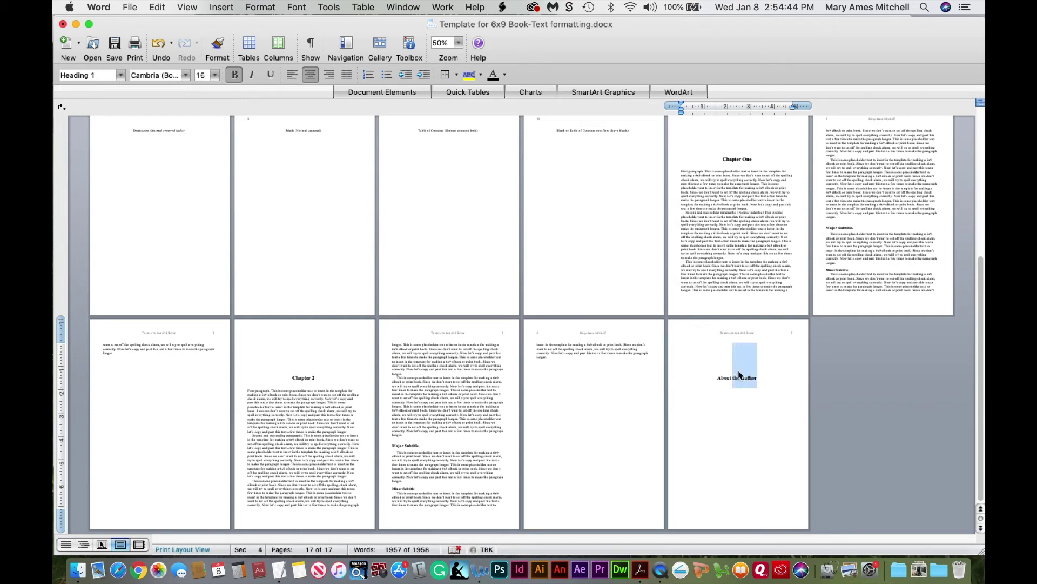
{"action": "left_click", "coordinate": [456, 44]}
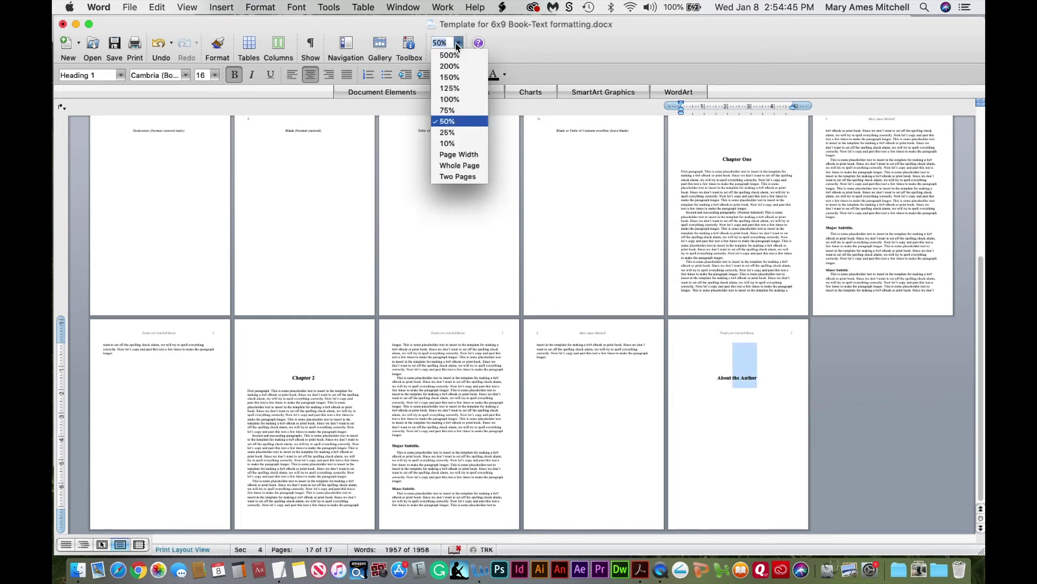
{"action": "left_click", "coordinate": [455, 78]}
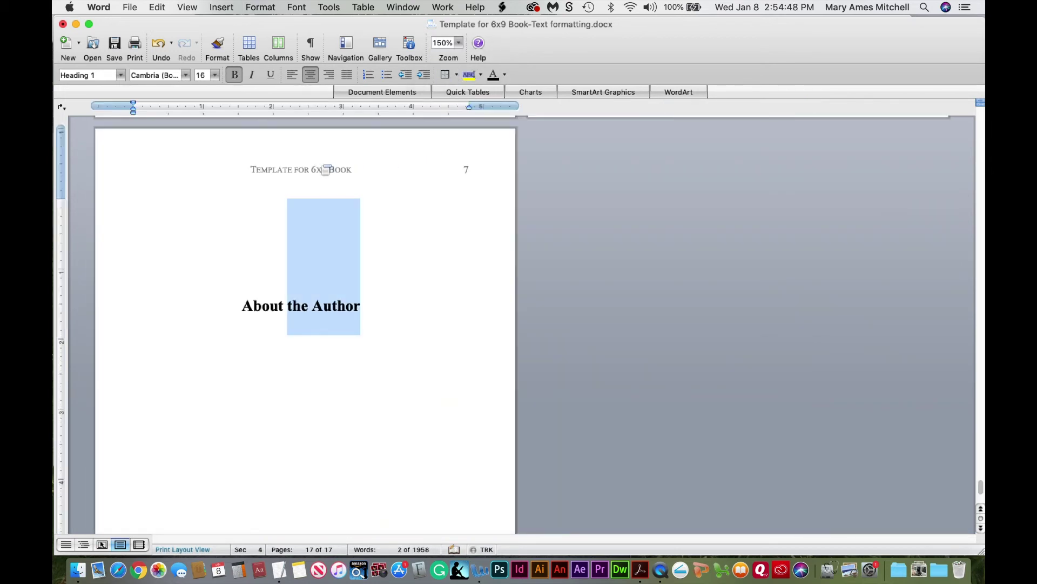
Unlink the About the Author page header from the previous section and delete its book title
{"action": "double_click", "coordinate": [311, 169]}
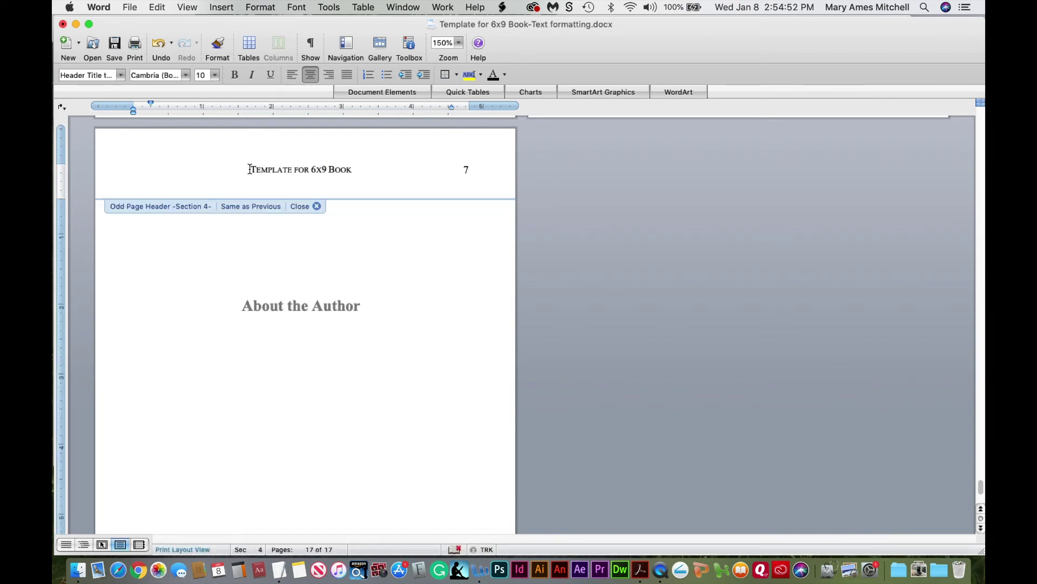
{"action": "left_click", "coordinate": [409, 45]}
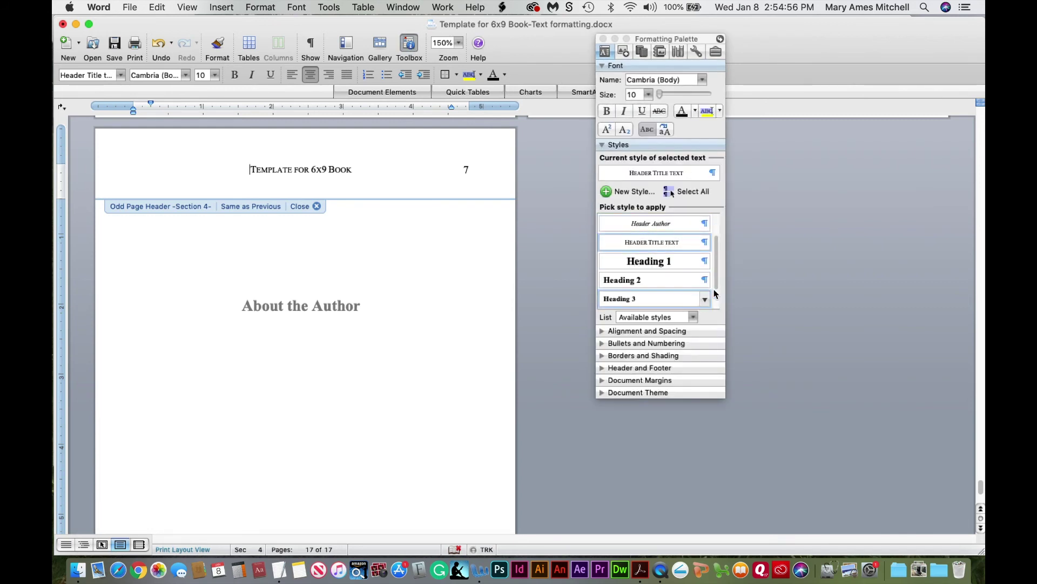
{"action": "left_click", "coordinate": [602, 144]}
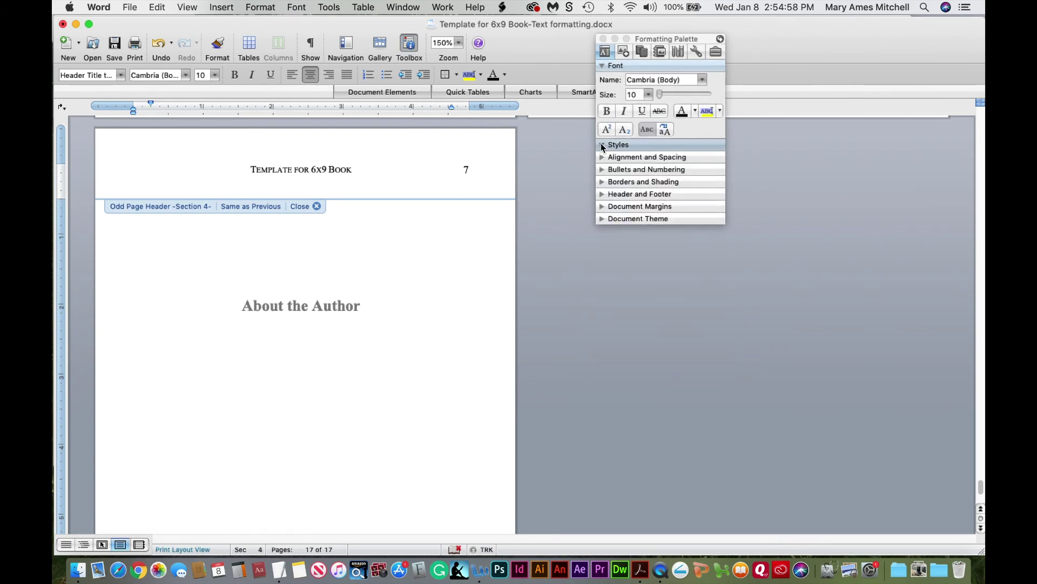
{"action": "left_click", "coordinate": [602, 195]}
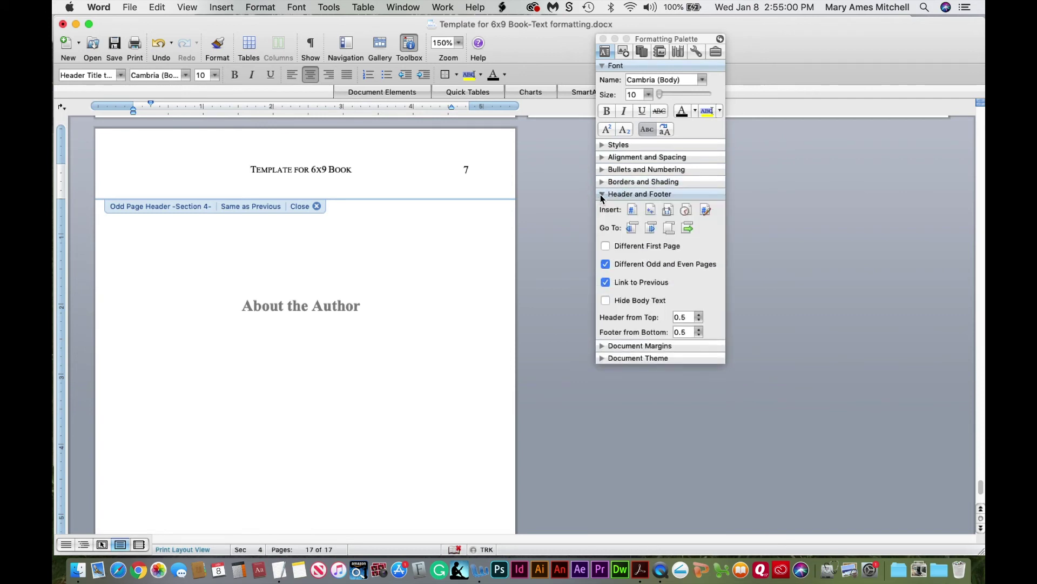
{"action": "left_click", "coordinate": [606, 284]}
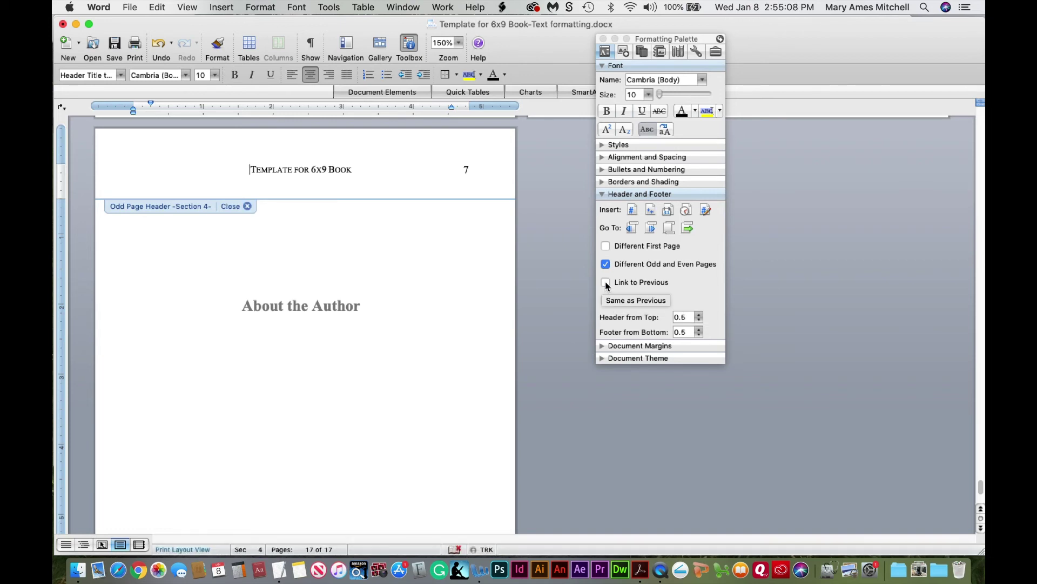
{"action": "left_click_drag", "start_coordinate": [252, 168], "coordinate": [347, 167]}
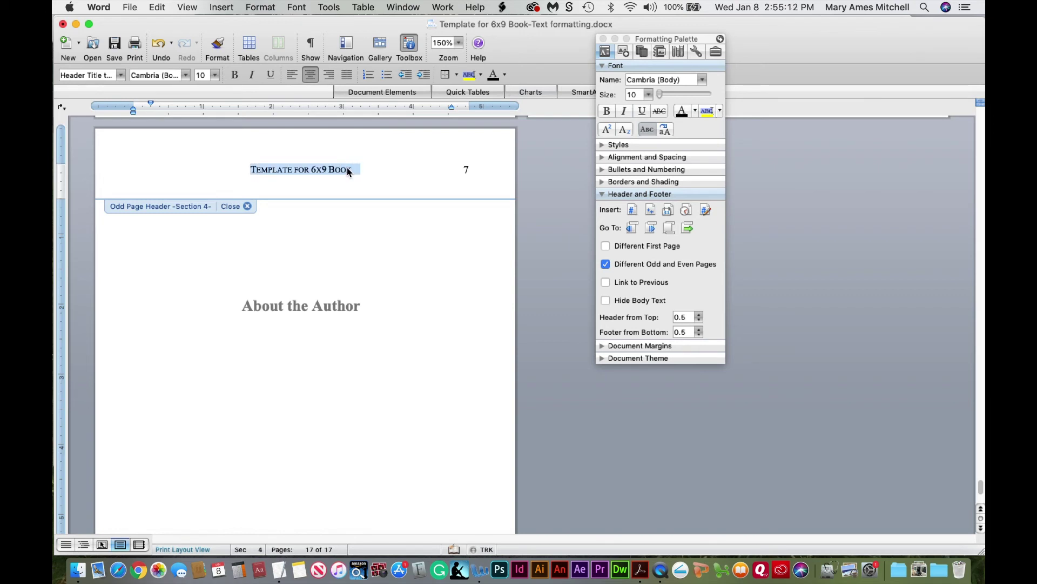
{"action": "key", "text": "BackSpace"}
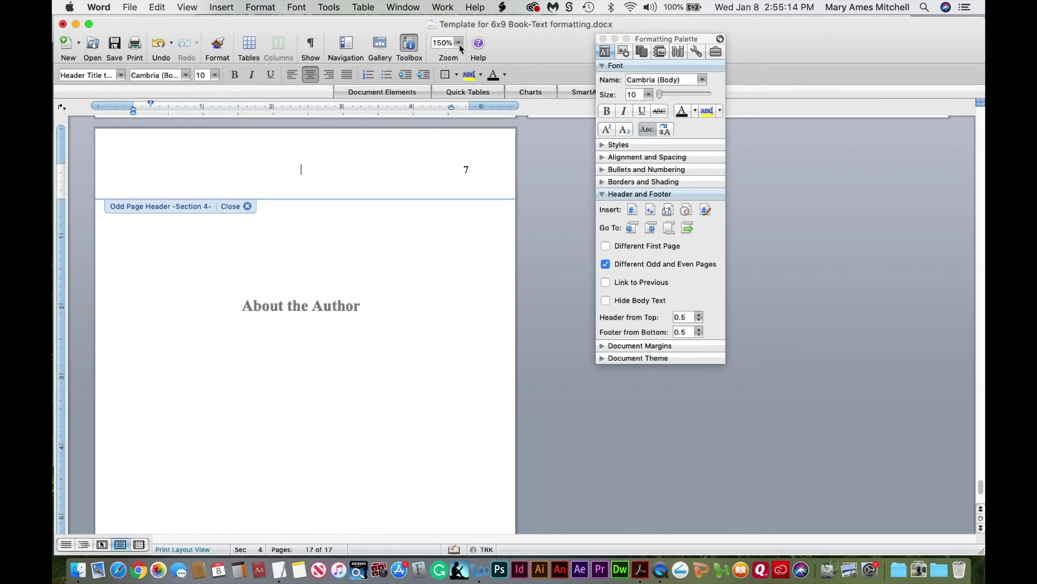
Check all headers at 50% zoom, then return the view to 100%
{"action": "left_click", "coordinate": [459, 45]}
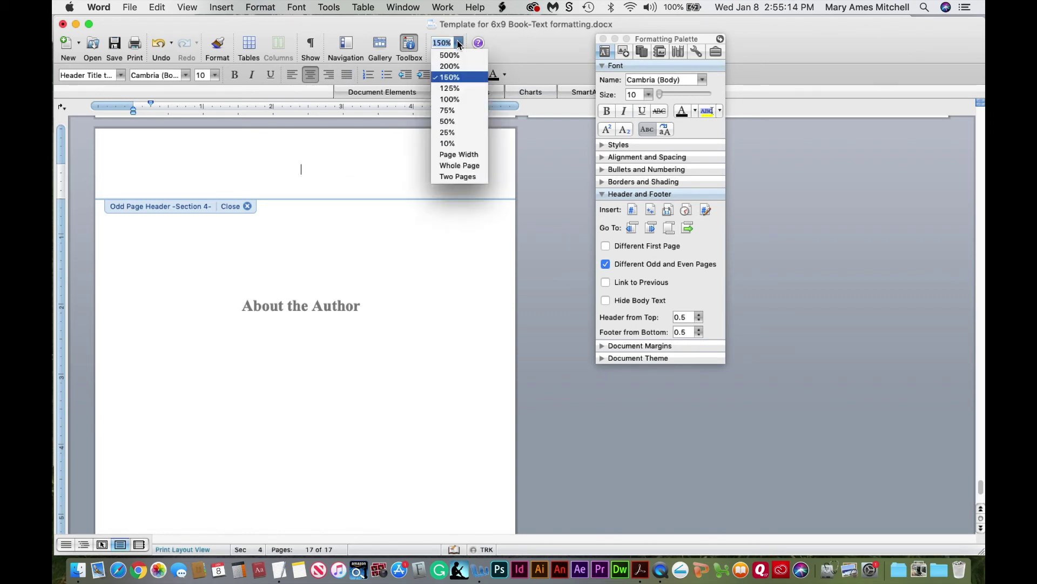
{"action": "left_click", "coordinate": [452, 121]}
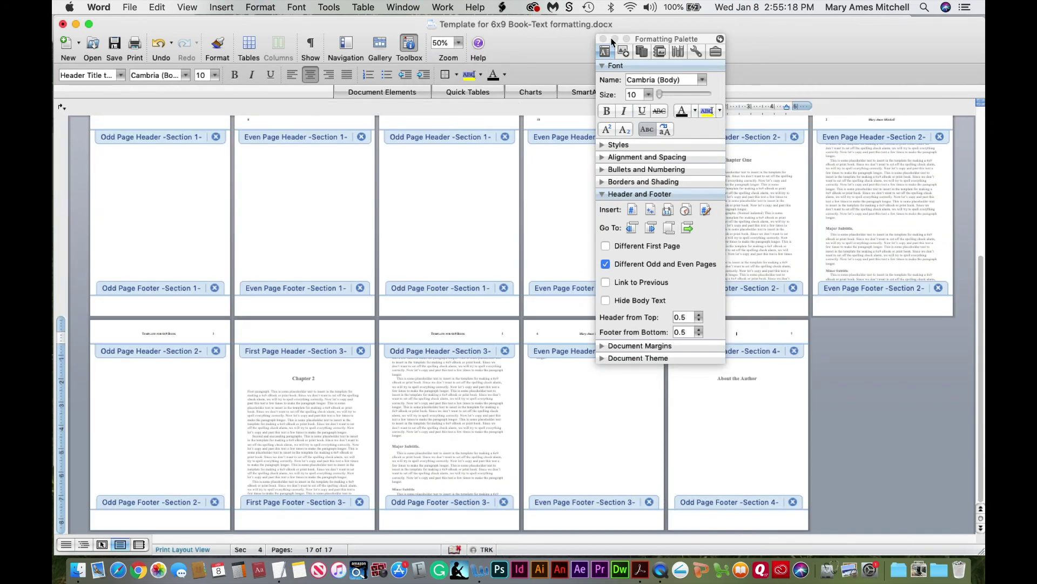
{"action": "left_click", "coordinate": [604, 39]}
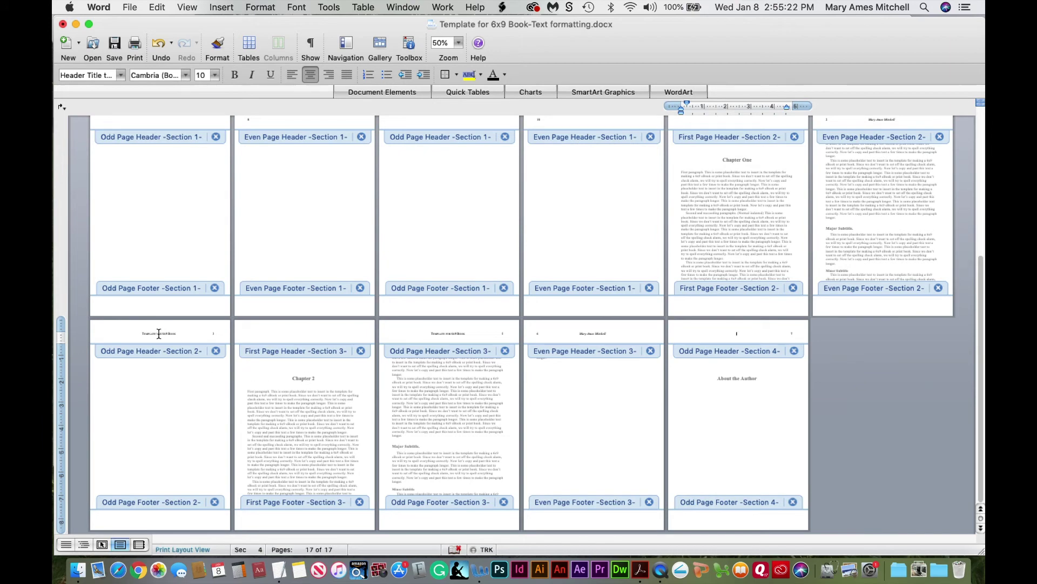
{"action": "left_click", "coordinate": [458, 42]}
{"action": "left_click", "coordinate": [444, 89]}
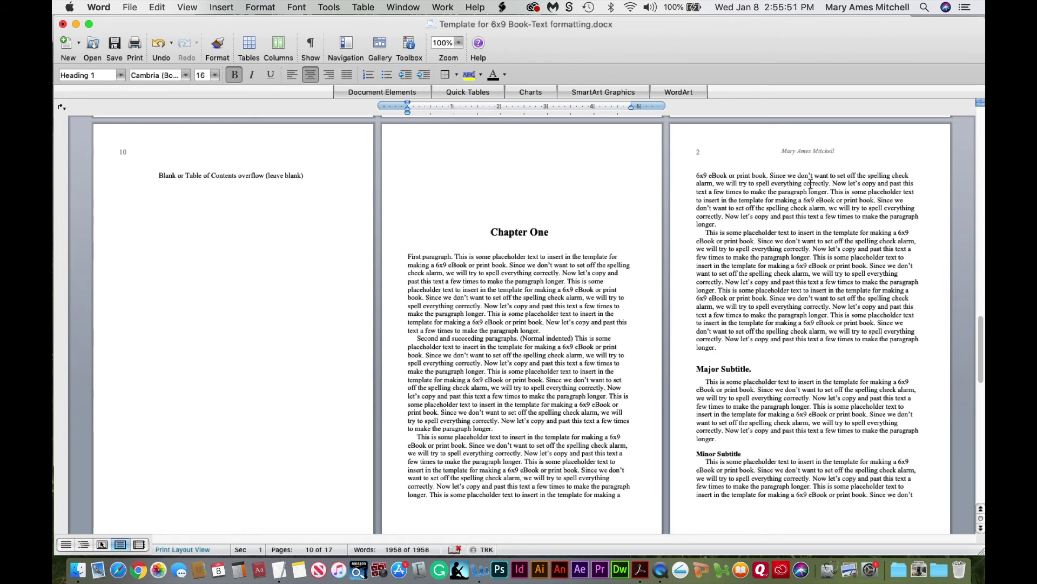
Scroll through the chapters checking their running headers, ending on the About the Author page
{"action": "left_click", "coordinate": [775, 495]}
{"action": "scroll", "coordinate": [775, 495], "scroll_direction": "down", "scroll_amount": 10}
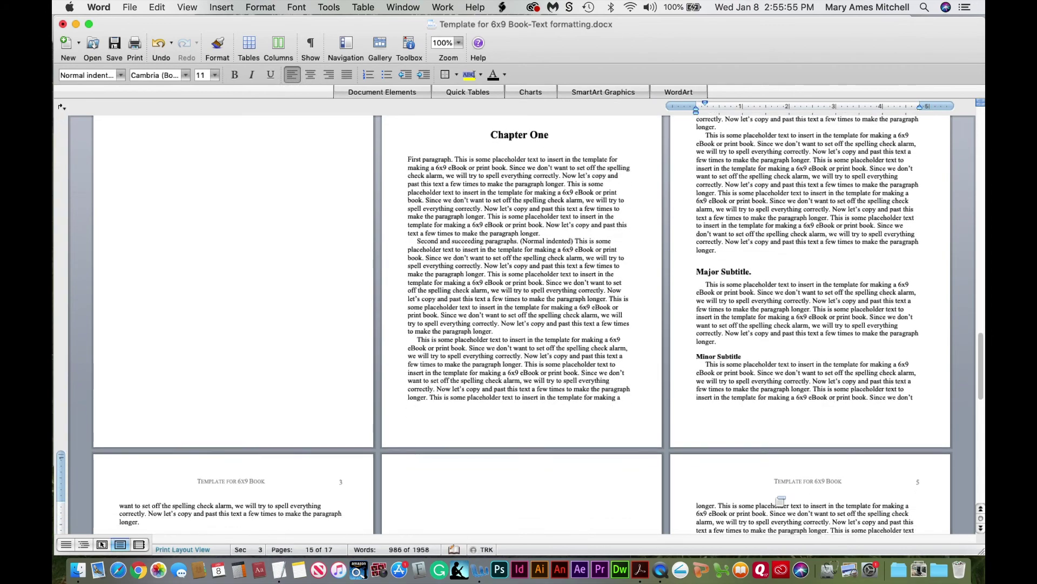
{"action": "scroll", "coordinate": [780, 501], "scroll_direction": "down", "scroll_amount": 8}
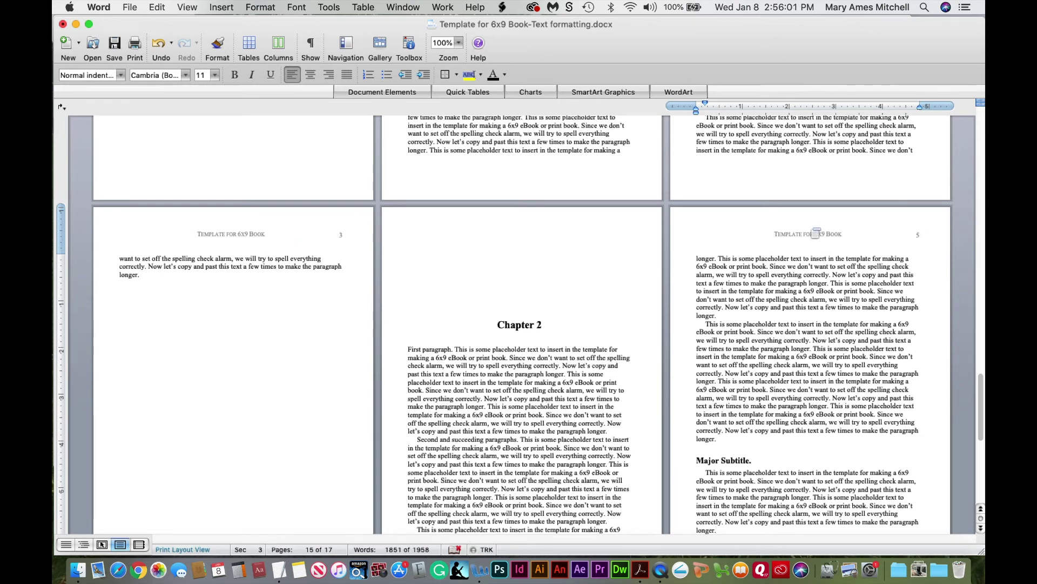
{"action": "scroll", "coordinate": [790, 504], "scroll_direction": "down", "scroll_amount": 13}
{"action": "left_click", "coordinate": [790, 508]}
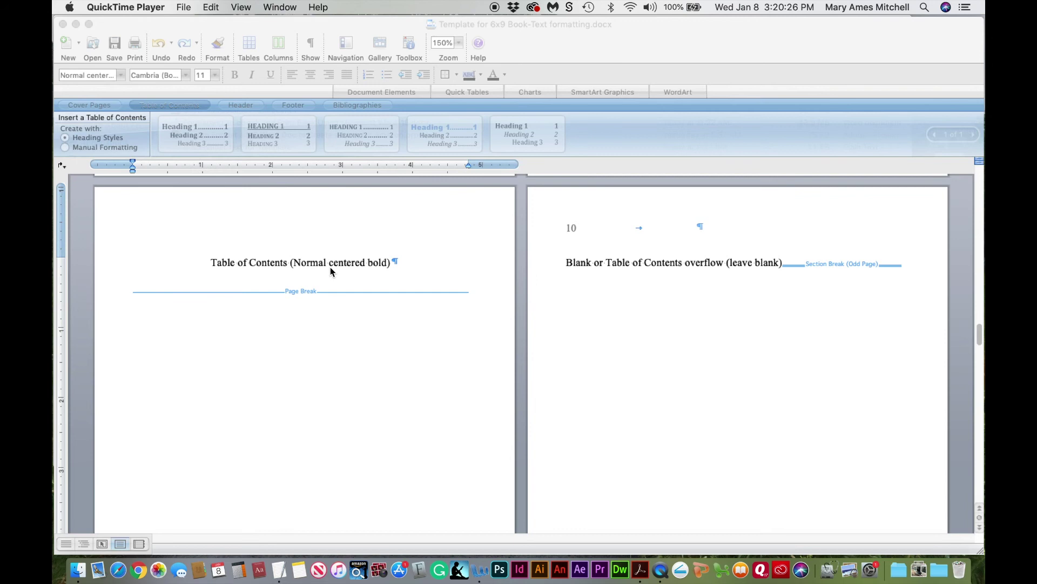
Replace the Table of Contents placeholder line with the Classic table of contents design
{"action": "left_click", "coordinate": [287, 264]}
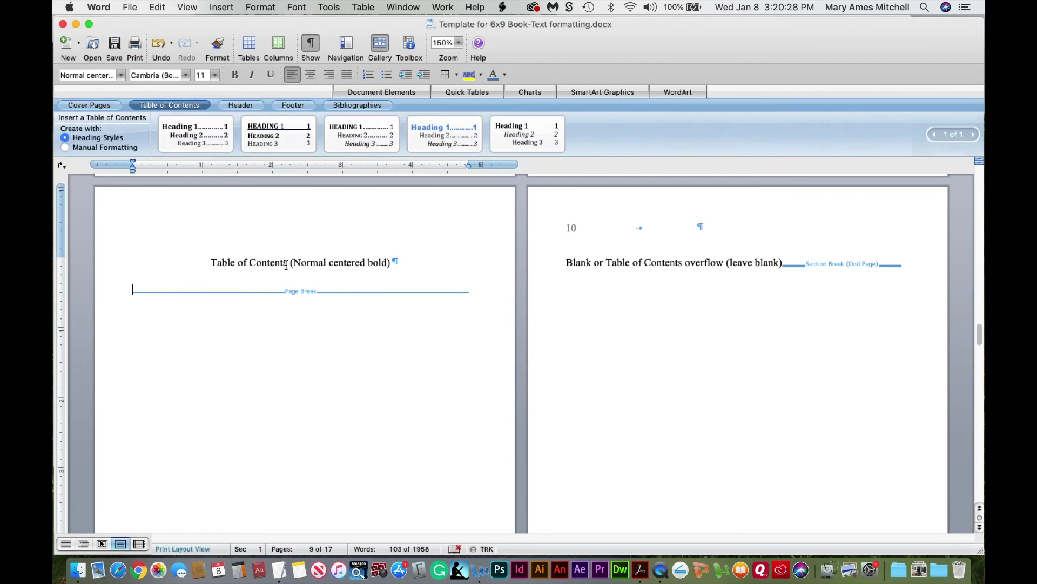
{"action": "left_click_drag", "start_coordinate": [210, 263], "coordinate": [391, 265]}
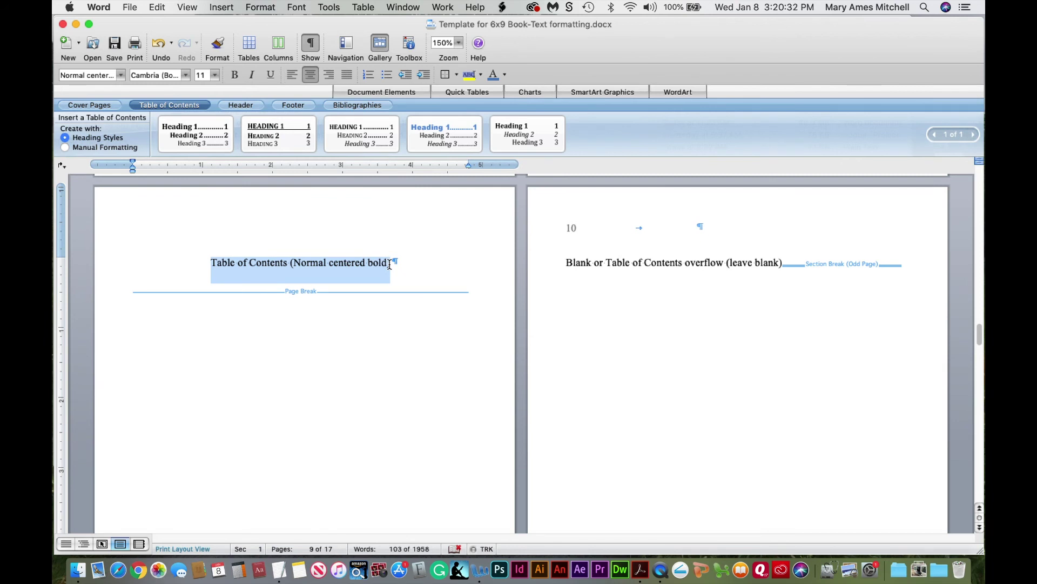
{"action": "left_click", "coordinate": [224, 11]}
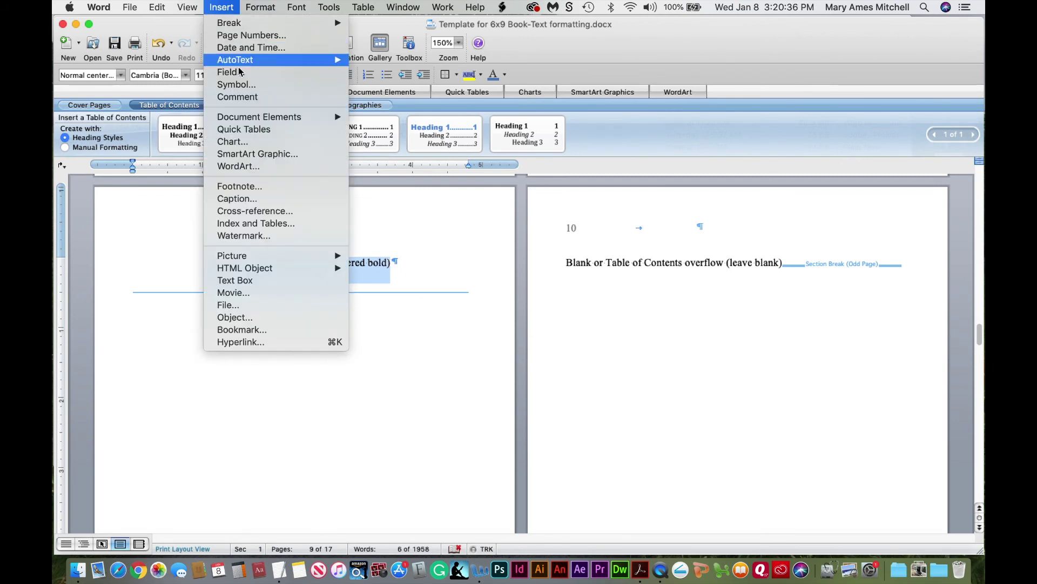
{"action": "mouse_move", "coordinate": [251, 119]}
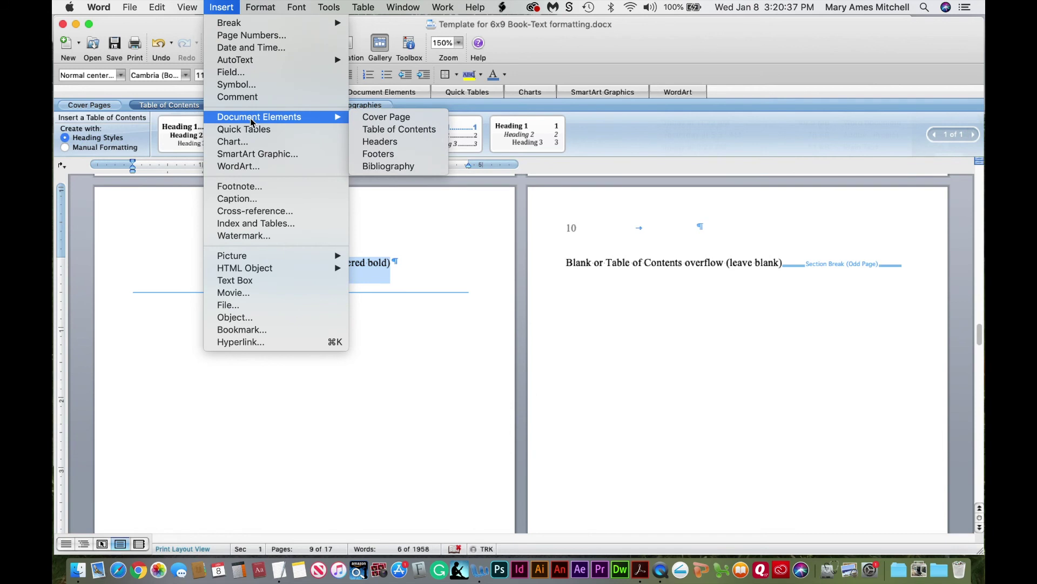
{"action": "left_click", "coordinate": [380, 130]}
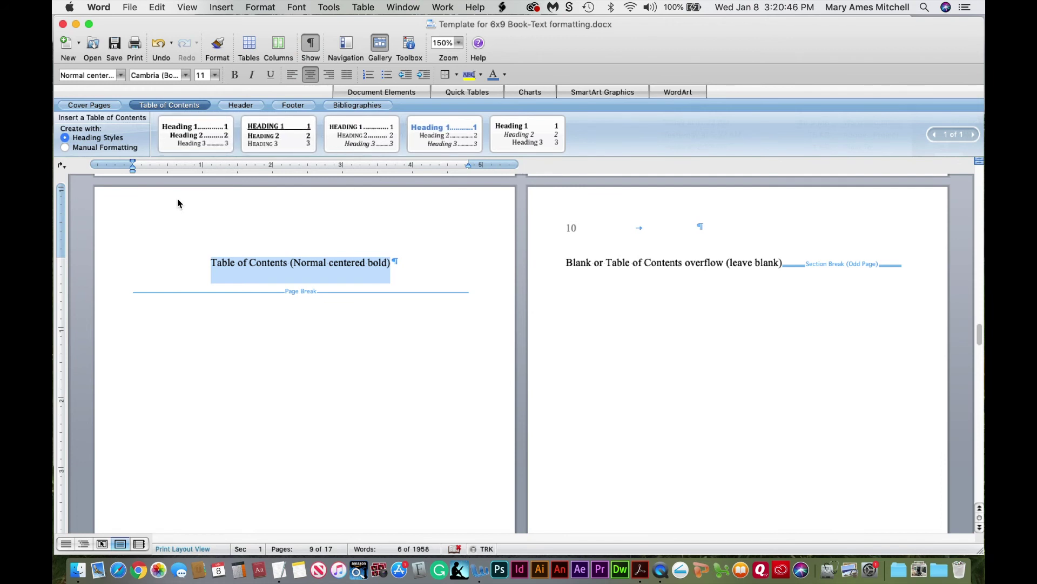
{"action": "left_click", "coordinate": [196, 138]}
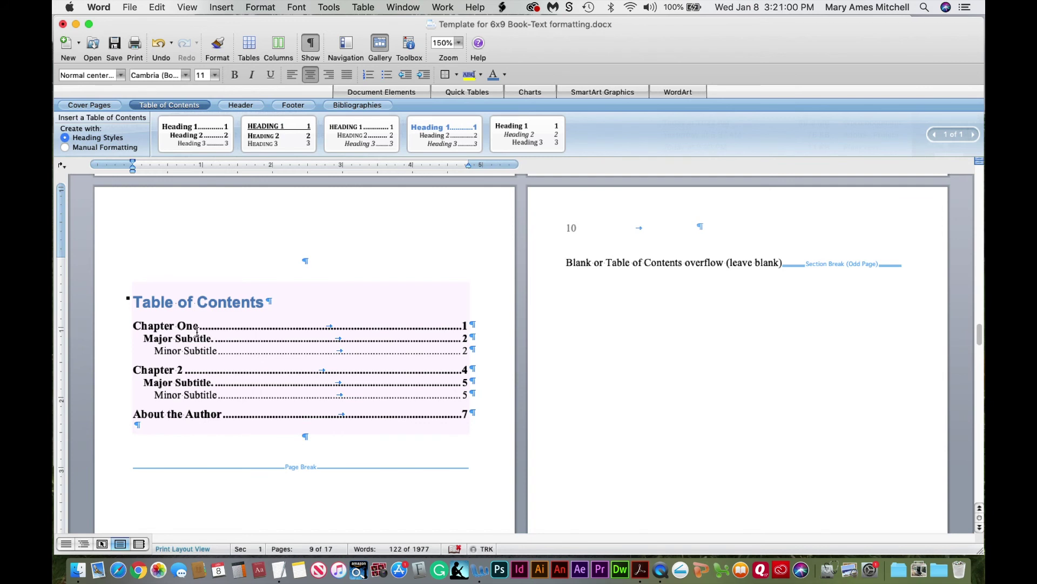
Select the Table of Contents heading and open Modify Style for the TOC Heading style
{"action": "left_click", "coordinate": [135, 302]}
{"action": "left_click_drag", "start_coordinate": [135, 302], "coordinate": [237, 305]}
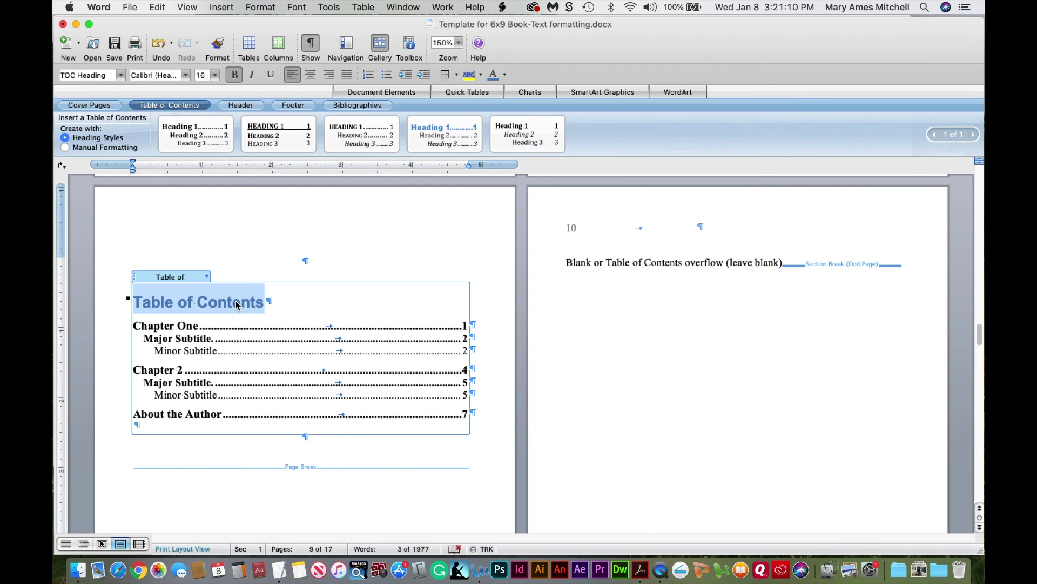
{"action": "left_click", "coordinate": [415, 47]}
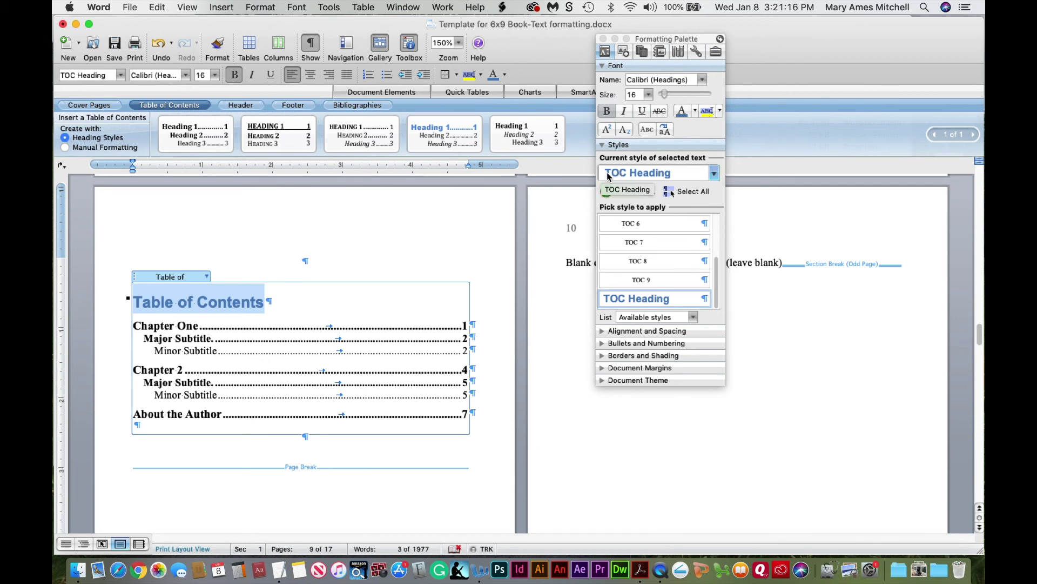
{"action": "mouse_move", "coordinate": [716, 294]}
{"action": "left_mouse_down"}
{"action": "mouse_move", "coordinate": [717, 225]}
{"action": "mouse_move", "coordinate": [715, 310]}
{"action": "left_mouse_up"}
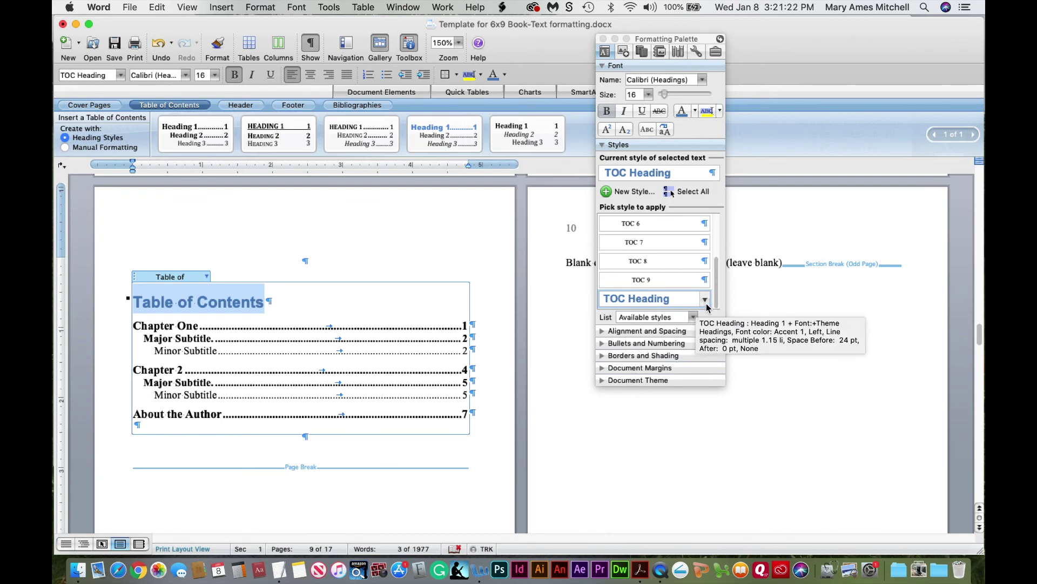
{"action": "left_click", "coordinate": [704, 299]}
{"action": "left_click", "coordinate": [674, 343]}
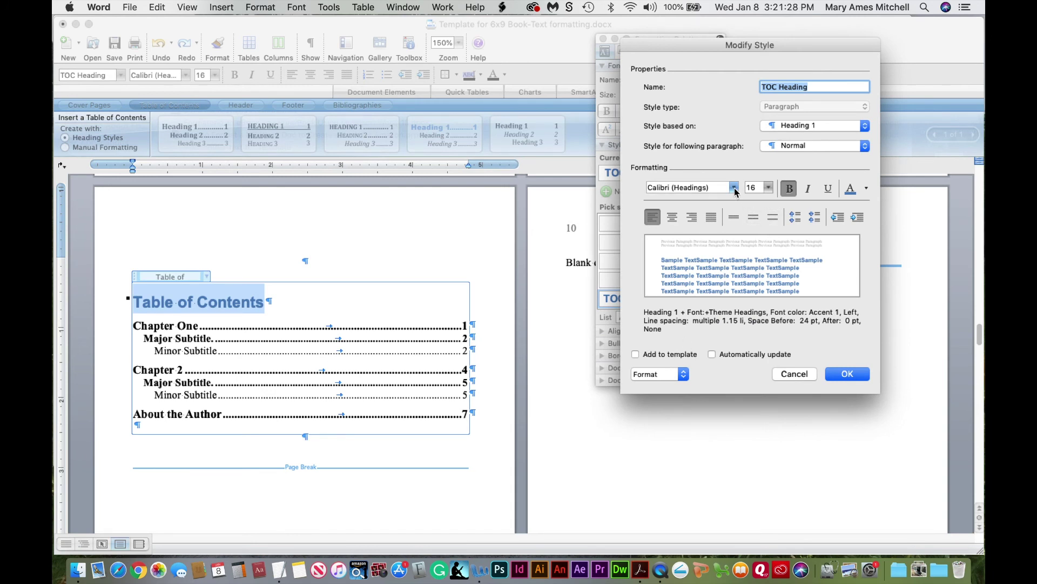
Make the TOC Heading style Cambria (Body), Automatic (black) font colour and centred
{"action": "left_click", "coordinate": [734, 187]}
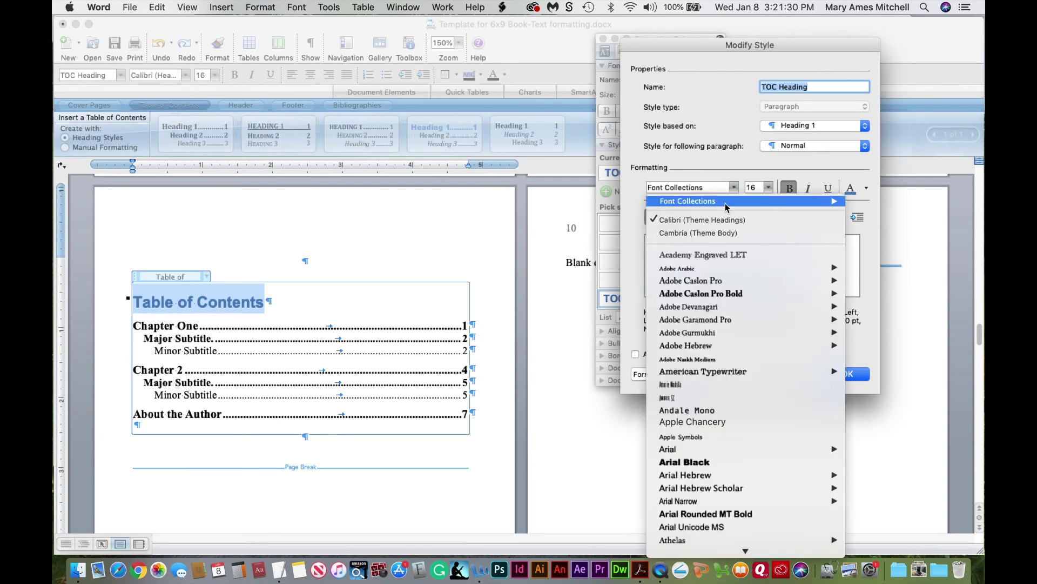
{"action": "left_click", "coordinate": [721, 235]}
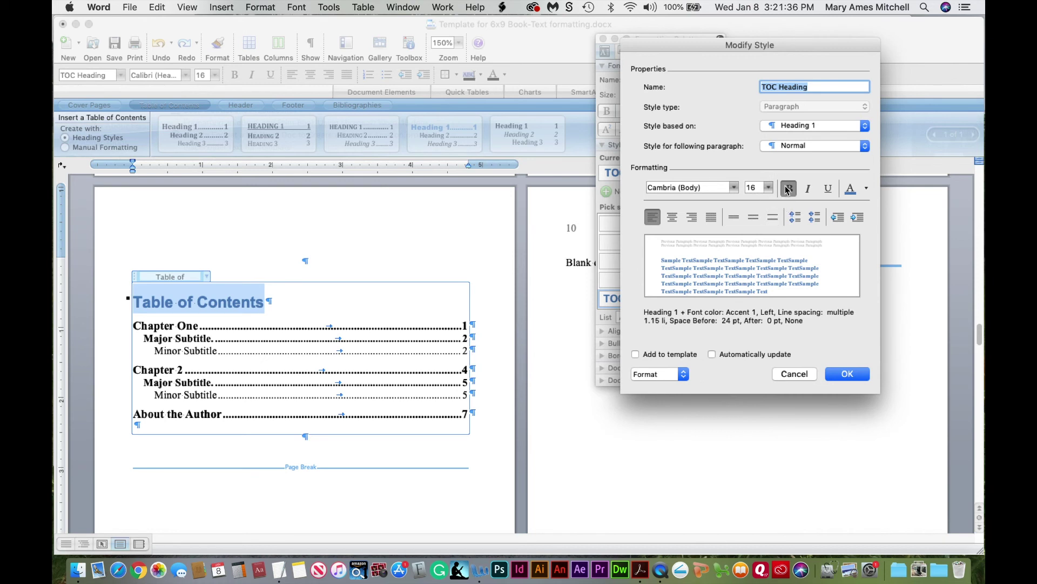
{"action": "left_click", "coordinate": [867, 191]}
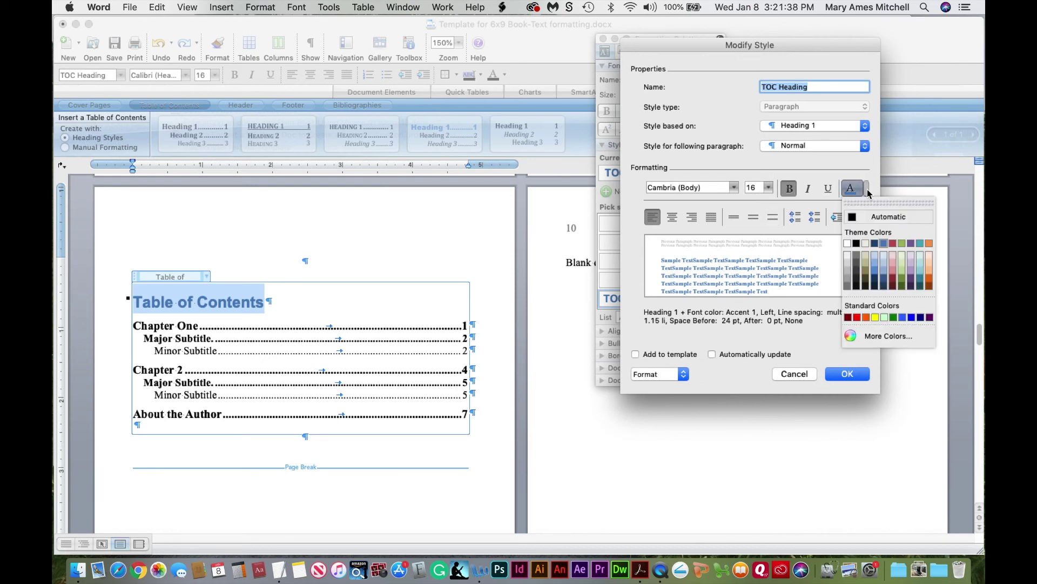
{"action": "left_click", "coordinate": [857, 248]}
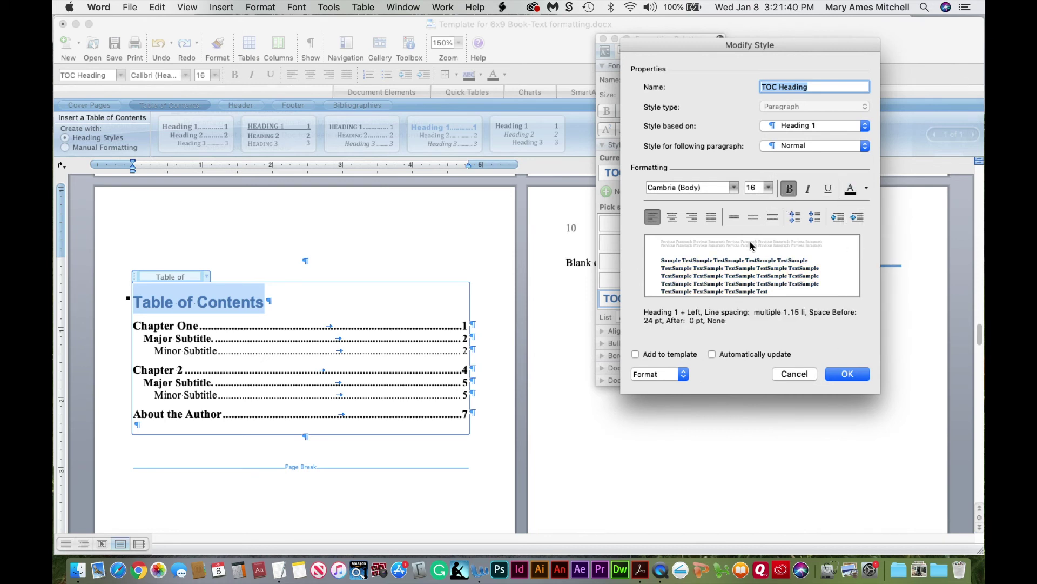
{"action": "left_click", "coordinate": [673, 217]}
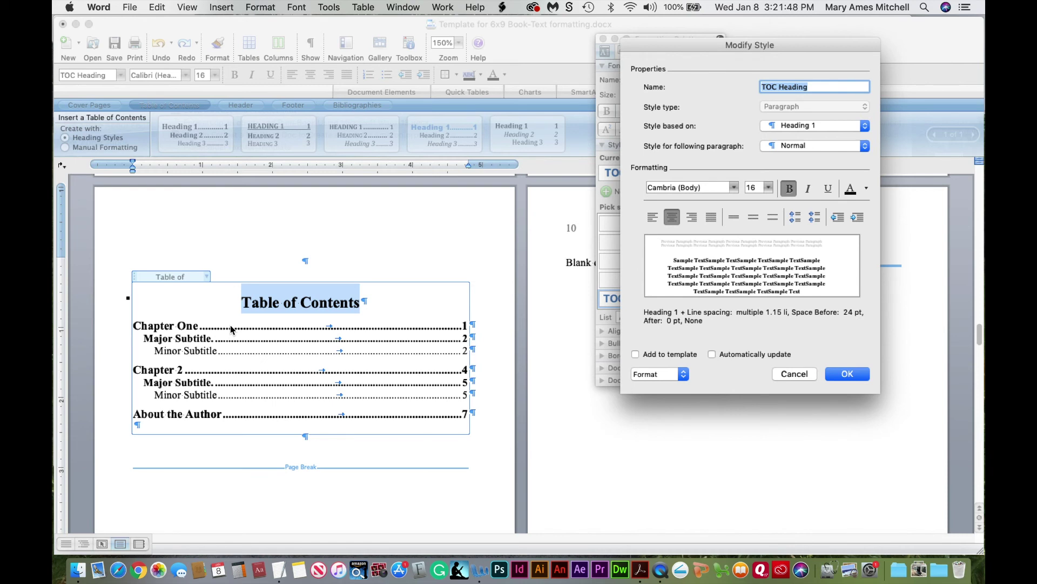
{"action": "left_click", "coordinate": [847, 374]}
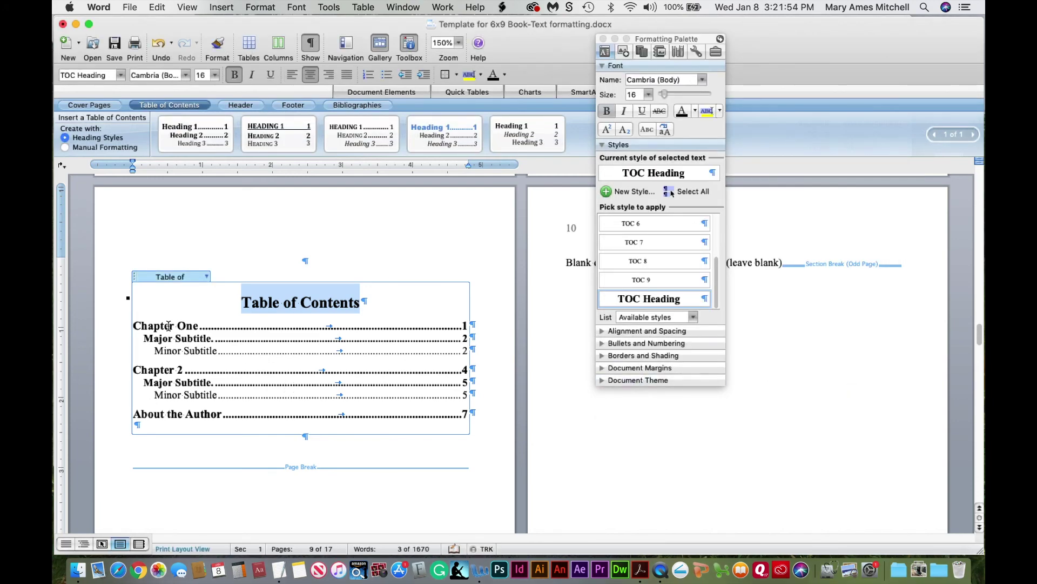
{"action": "left_click_drag", "start_coordinate": [160, 326], "coordinate": [199, 351]}
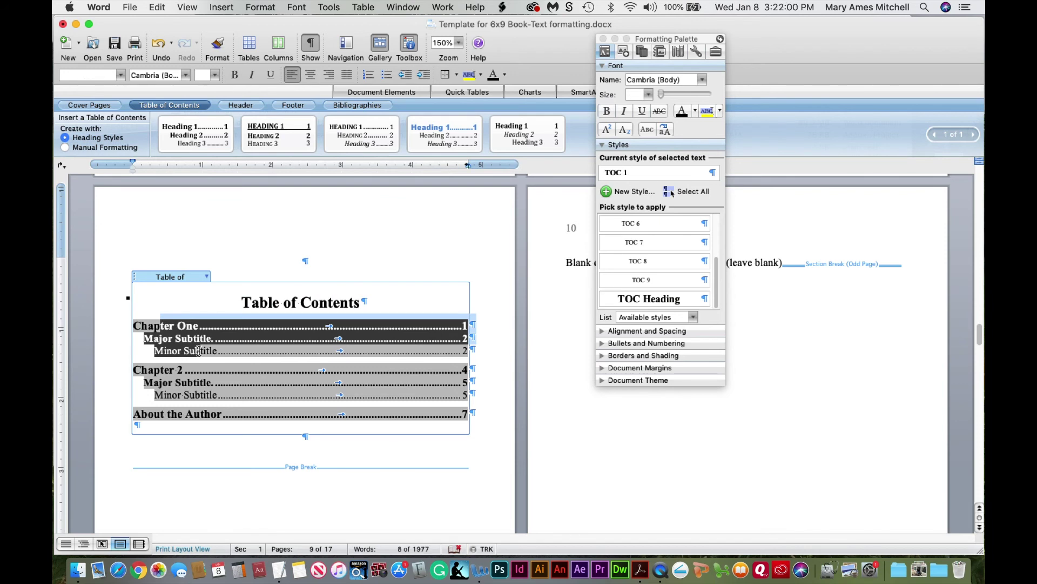
From the Chapter One entry, change the TOC 1 style to 11 pt with bold turned off
{"action": "left_click", "coordinate": [160, 326]}
{"action": "left_click_drag", "start_coordinate": [147, 324], "coordinate": [186, 325]}
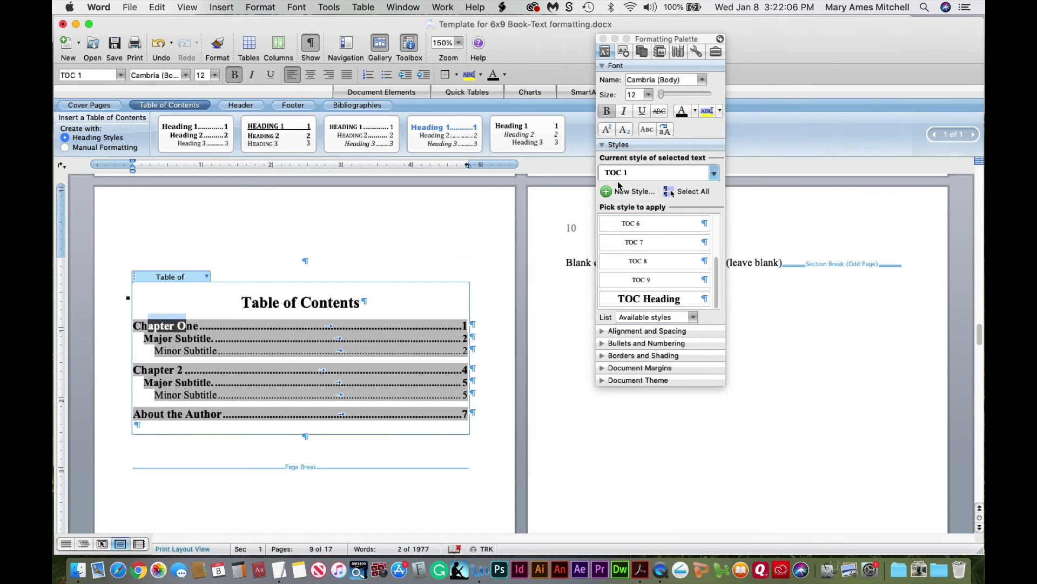
{"action": "left_click_drag", "start_coordinate": [717, 283], "coordinate": [722, 251]}
{"action": "scroll", "coordinate": [714, 256], "scroll_direction": "down", "scroll_amount": 5}
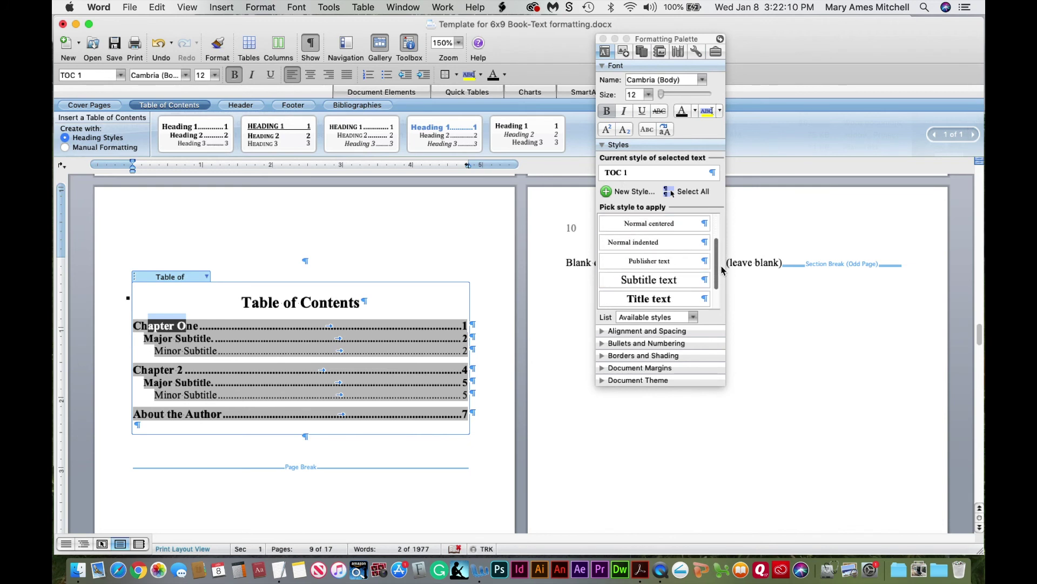
{"action": "left_click", "coordinate": [705, 262]}
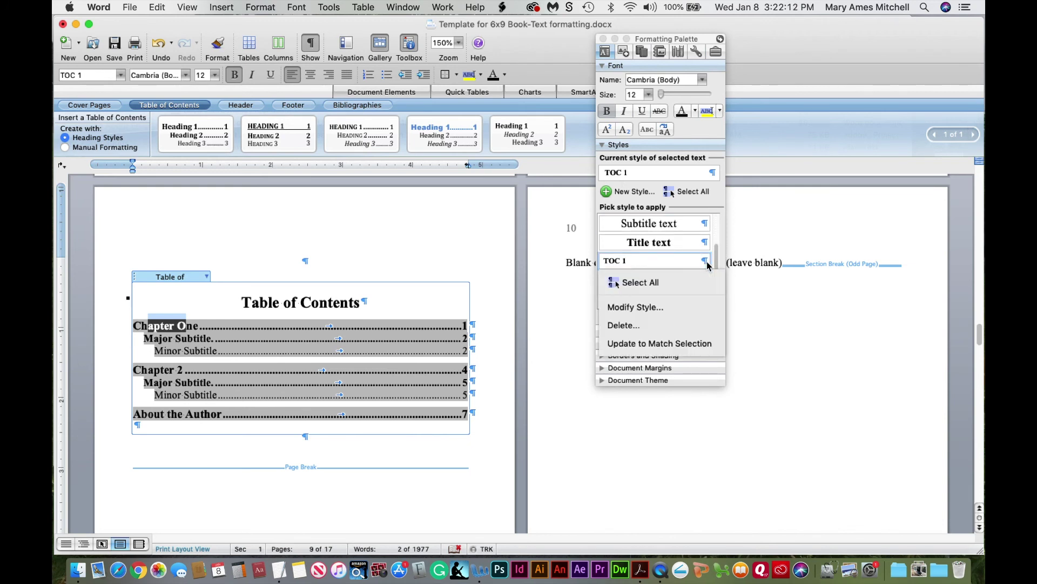
{"action": "left_click", "coordinate": [669, 308]}
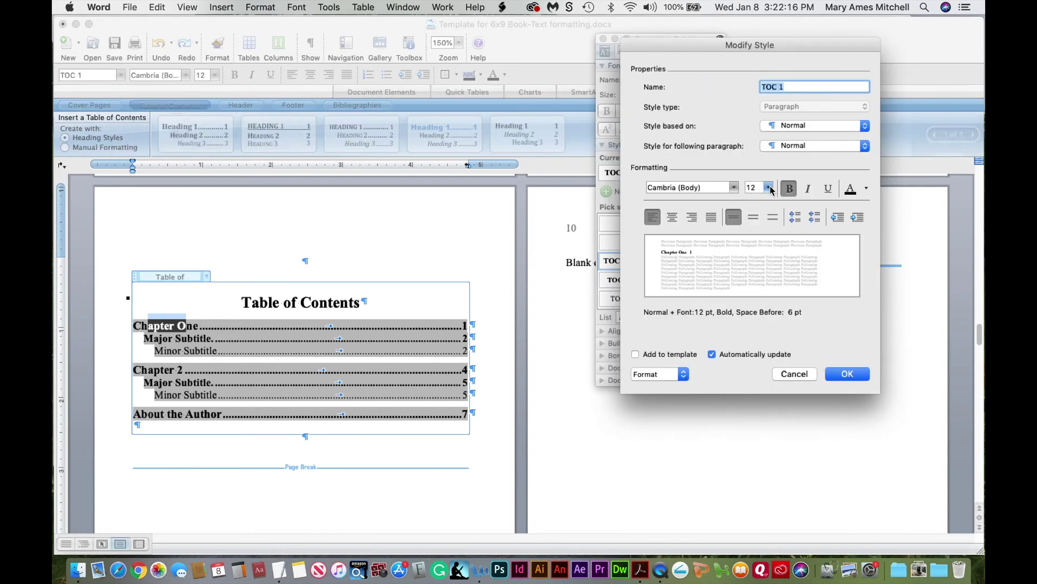
{"action": "left_click", "coordinate": [768, 188]}
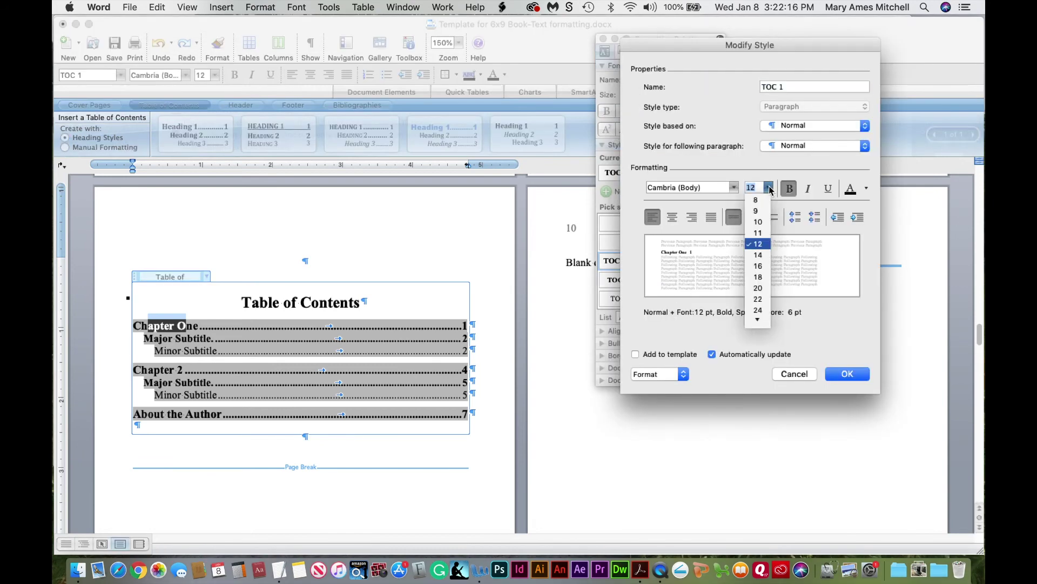
{"action": "left_click", "coordinate": [761, 232]}
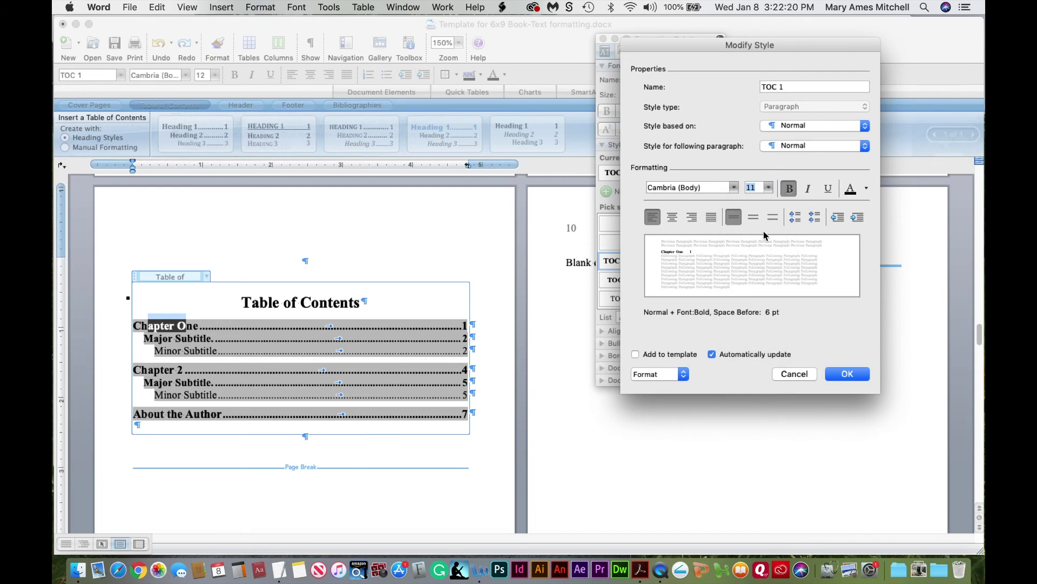
{"action": "left_click", "coordinate": [789, 189]}
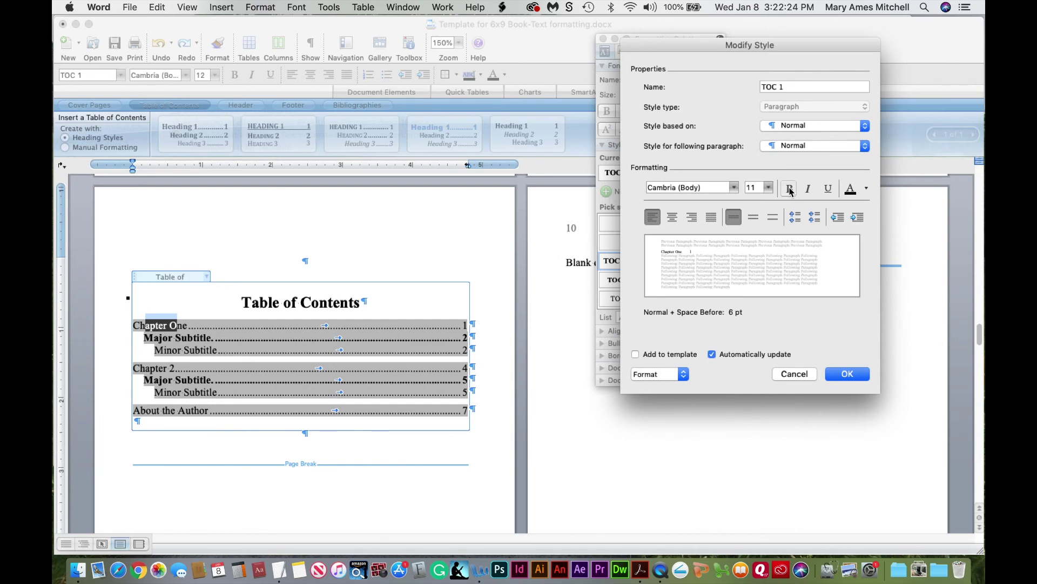
{"action": "left_click", "coordinate": [850, 374]}
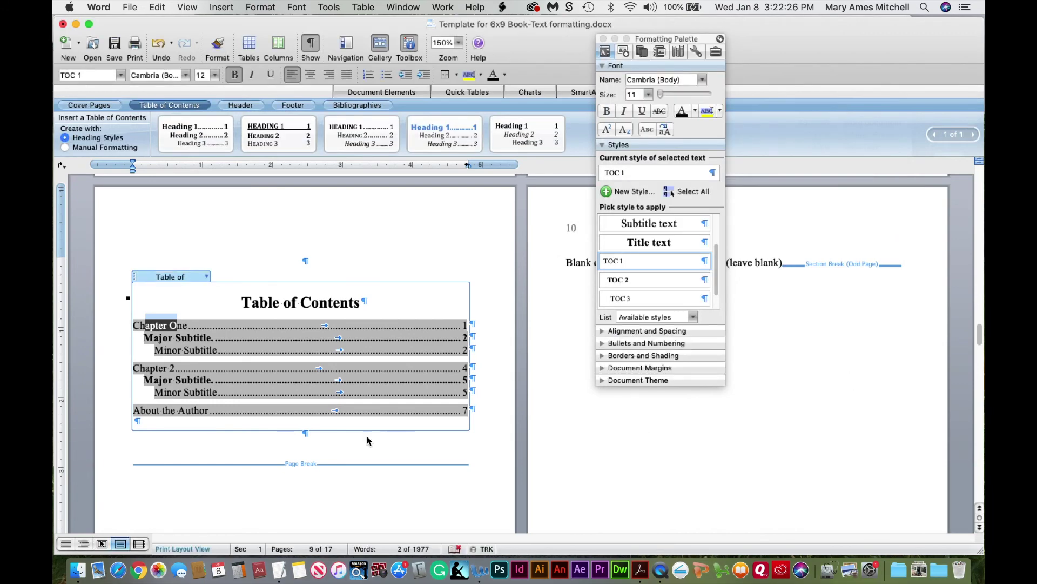
Turn off bold in the TOC 2 style used by the Major Subtitle entries
{"action": "left_click_drag", "start_coordinate": [153, 337], "coordinate": [183, 336]}
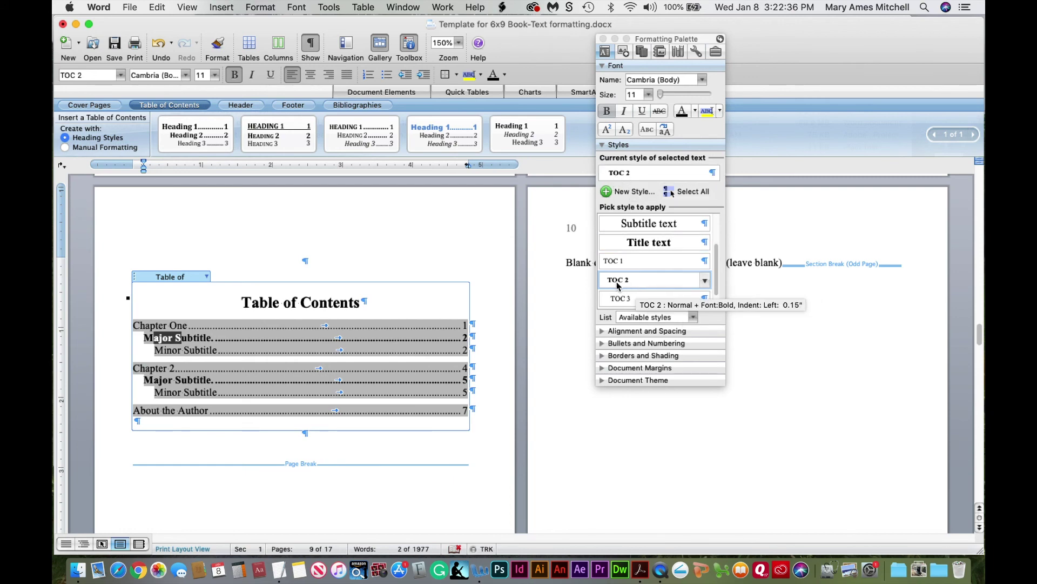
{"action": "left_click", "coordinate": [706, 281]}
{"action": "left_click", "coordinate": [669, 328]}
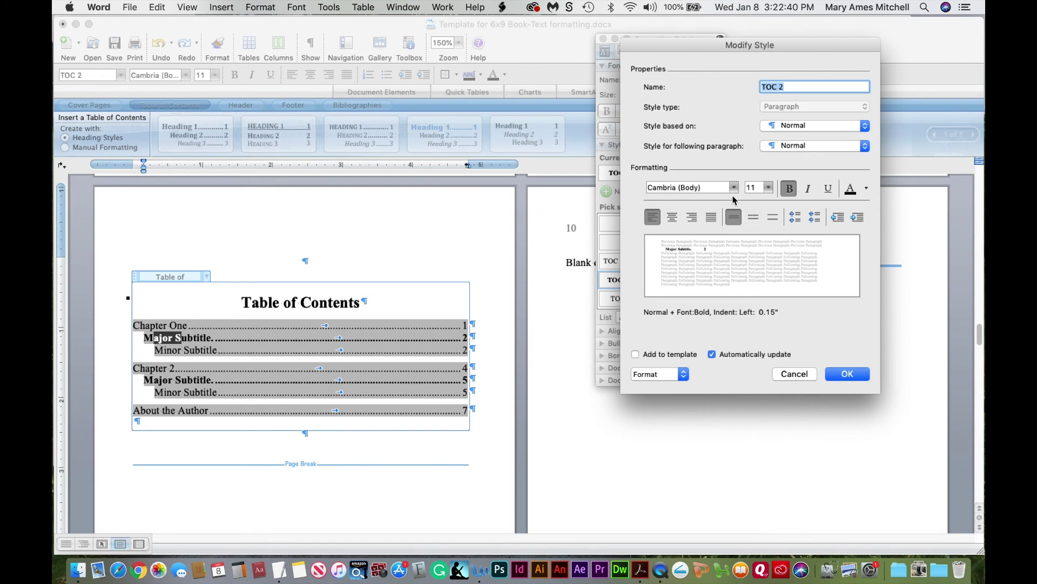
{"action": "left_click", "coordinate": [790, 189]}
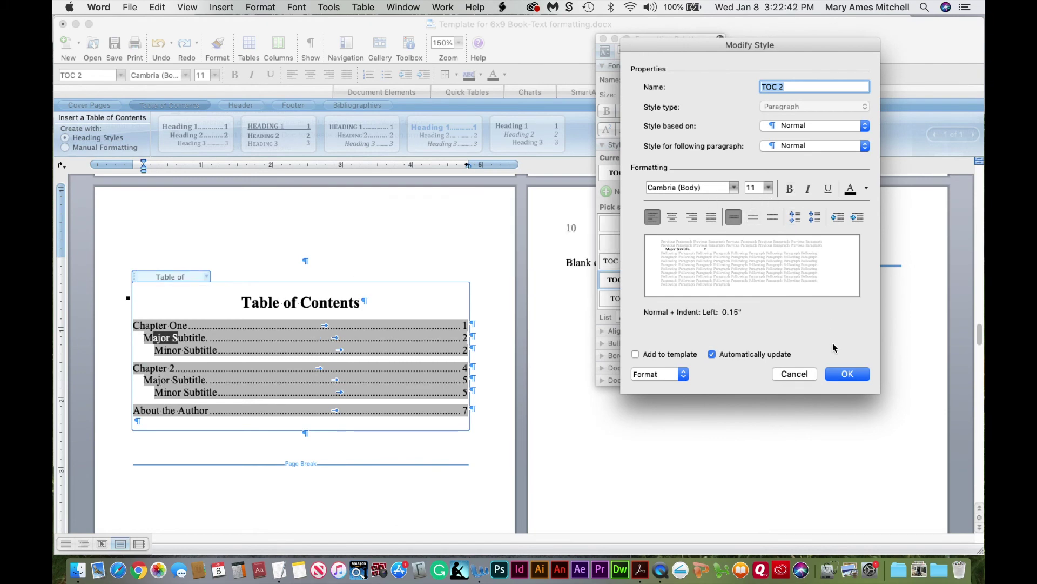
{"action": "left_click", "coordinate": [847, 376]}
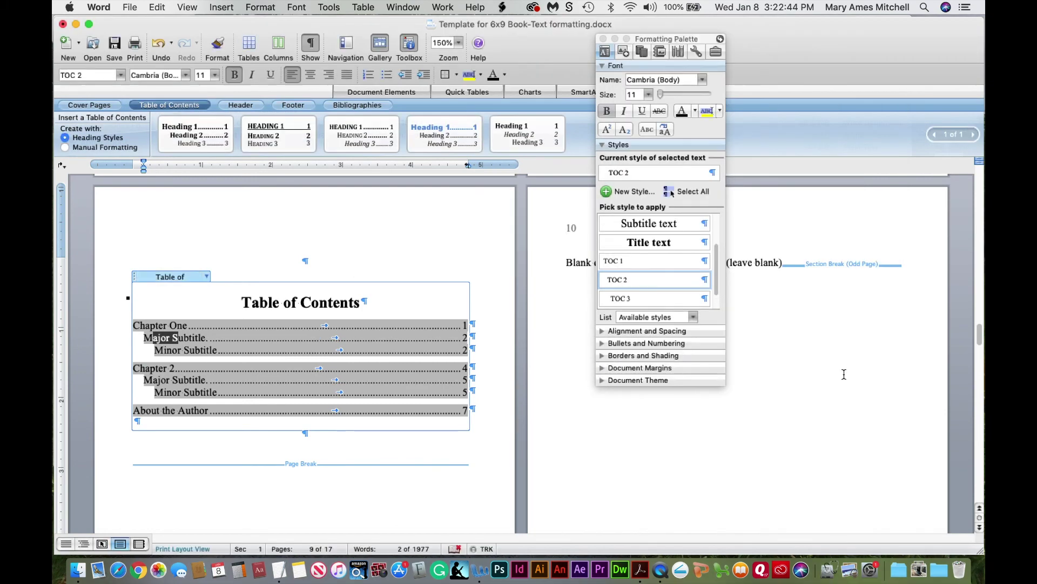
Confirm the TOC 3 style for the Minor Subtitle entries without changes
{"action": "left_click_drag", "start_coordinate": [173, 350], "coordinate": [200, 348]}
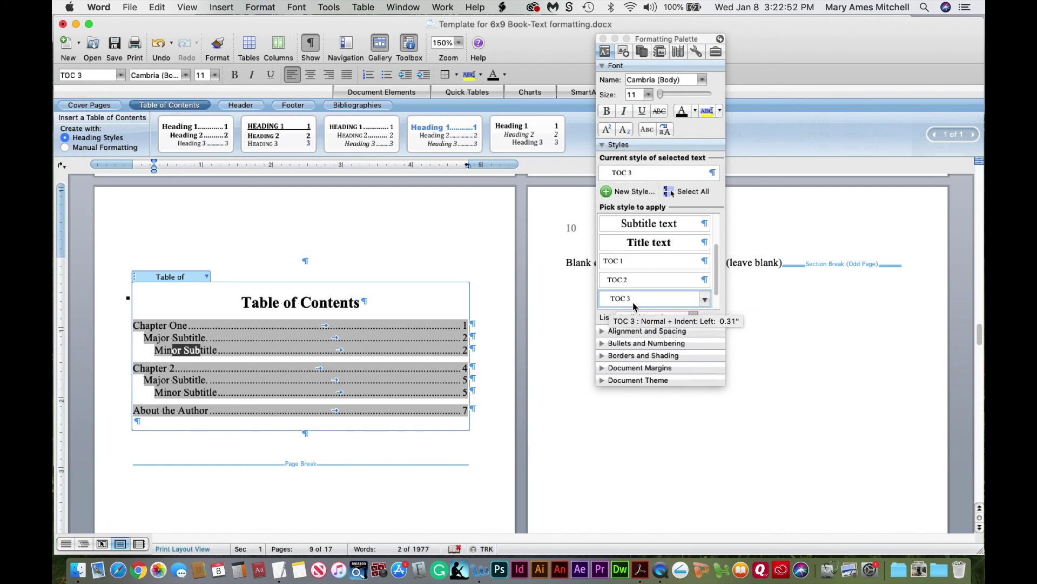
{"action": "left_click", "coordinate": [706, 302]}
{"action": "left_click", "coordinate": [671, 345]}
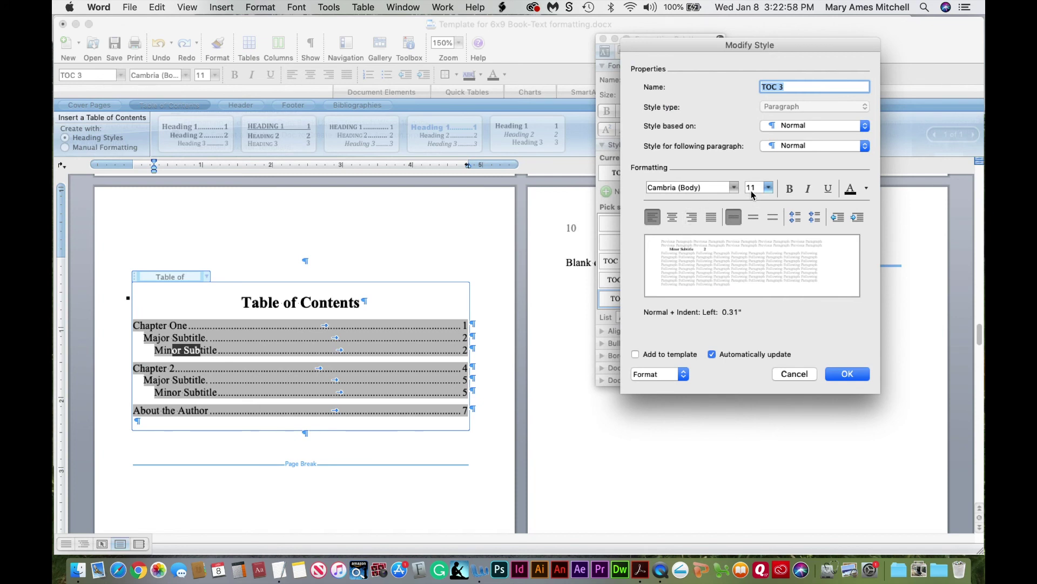
{"action": "left_click", "coordinate": [847, 374]}
{"action": "left_click", "coordinate": [311, 378]}
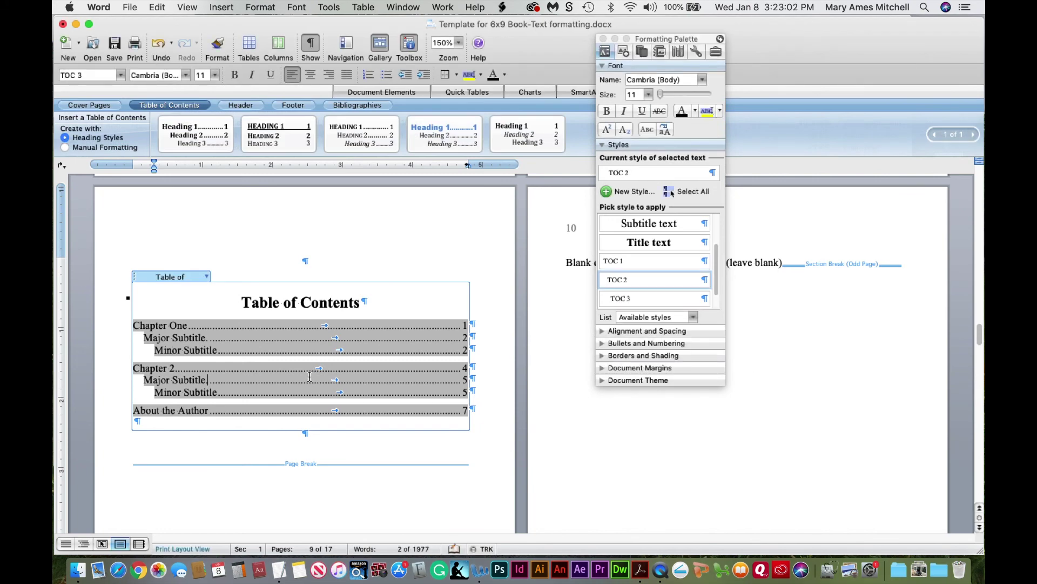
{"action": "left_click", "coordinate": [253, 301]}
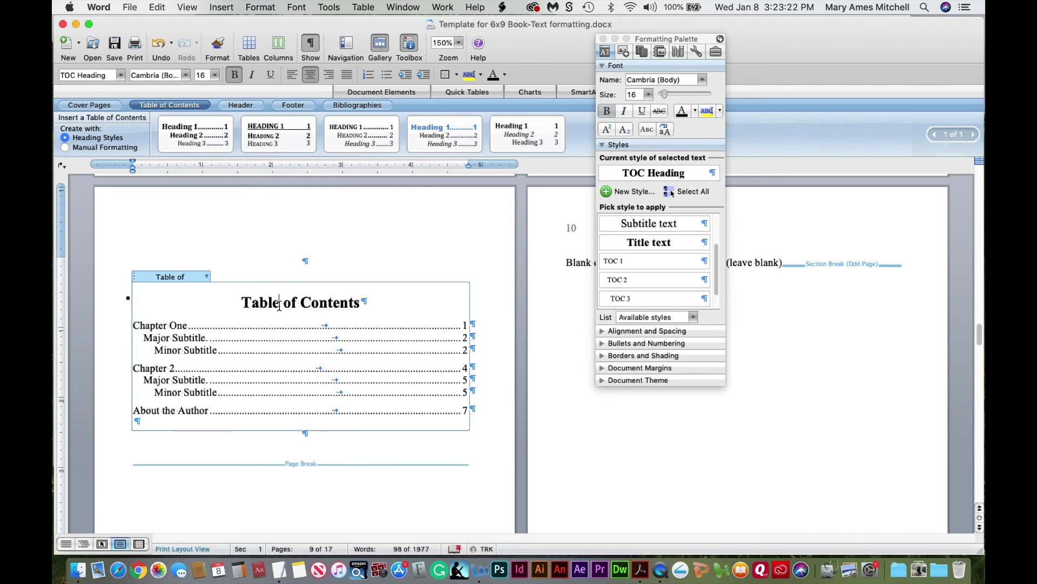
Zoom out to many pages and paste extra placeholder text twice into Chapter One
{"action": "left_click", "coordinate": [604, 39]}
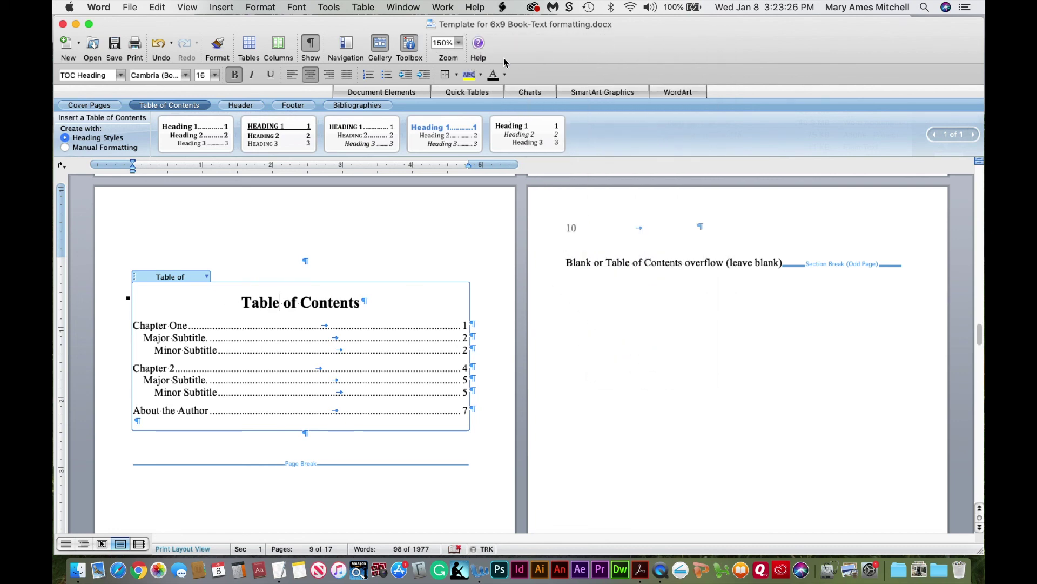
{"action": "left_click", "coordinate": [459, 43]}
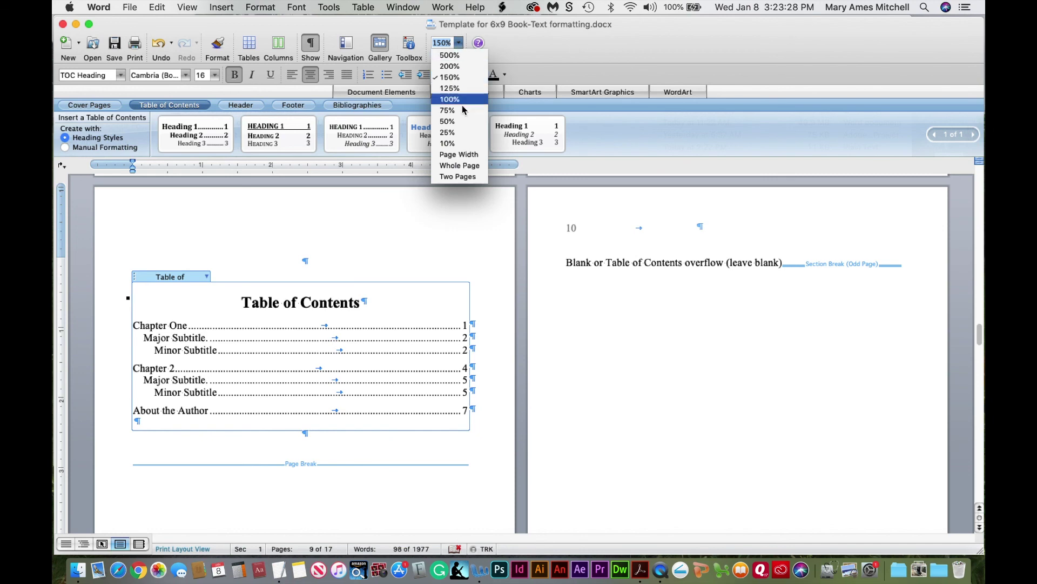
{"action": "left_click", "coordinate": [462, 124]}
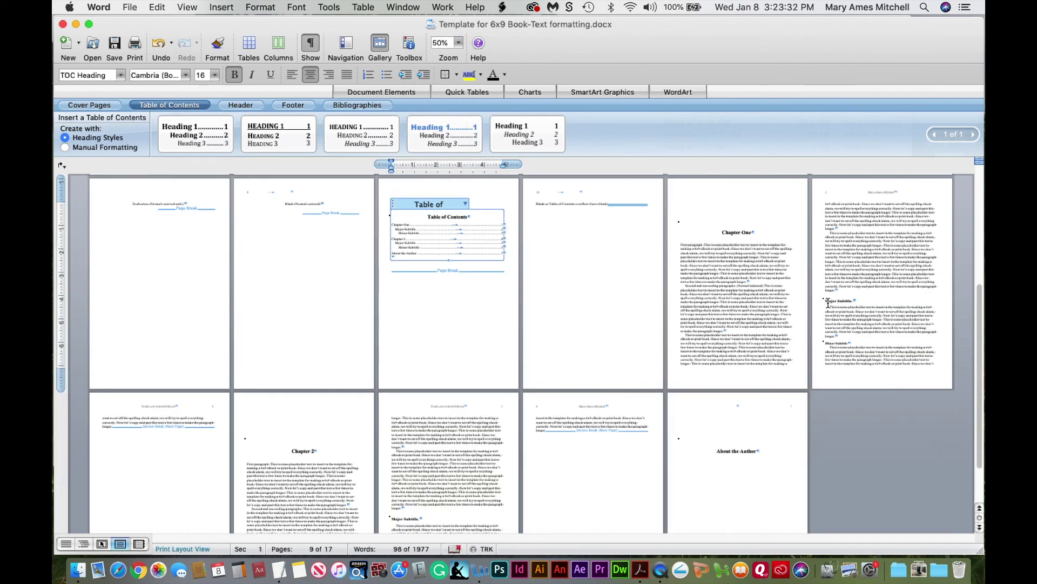
{"action": "left_click_drag", "start_coordinate": [682, 246], "coordinate": [906, 357]}
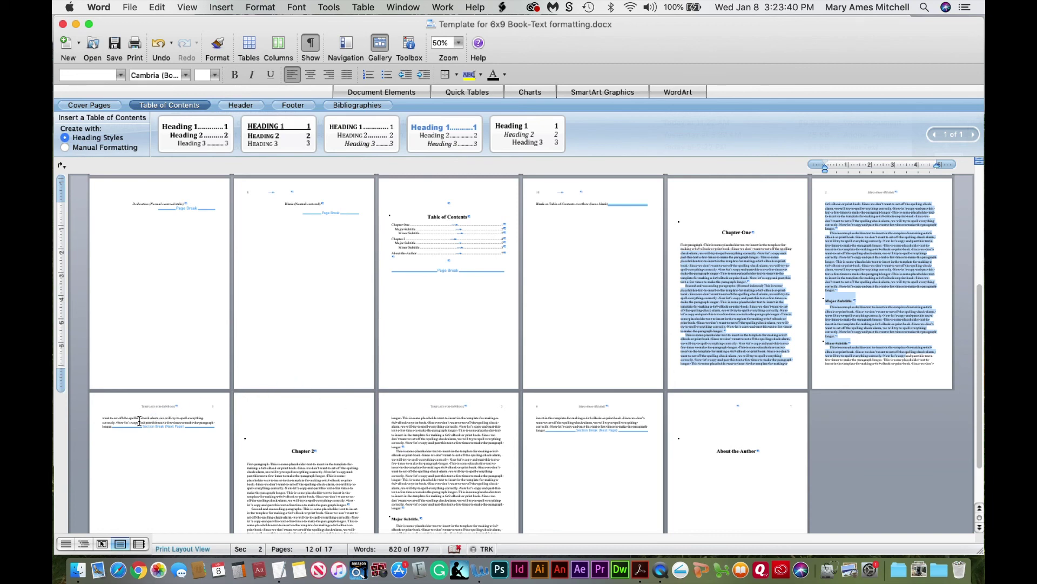
{"action": "left_click", "coordinate": [351, 424]}
{"action": "key", "text": "super+v"}
{"action": "key", "text": "super+v"}
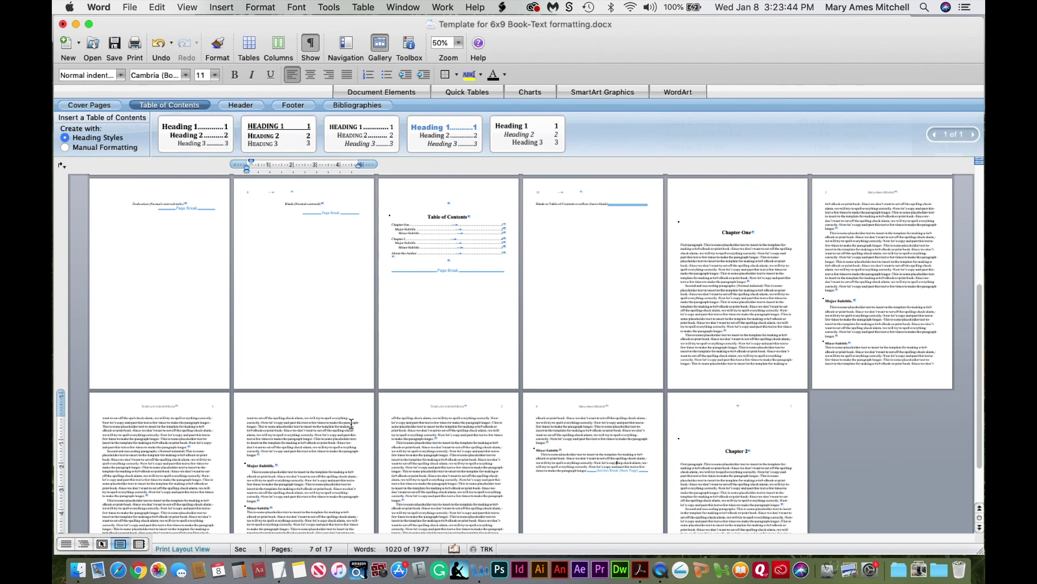
{"action": "key", "text": "super+v"}
{"action": "key", "text": "super+v"}
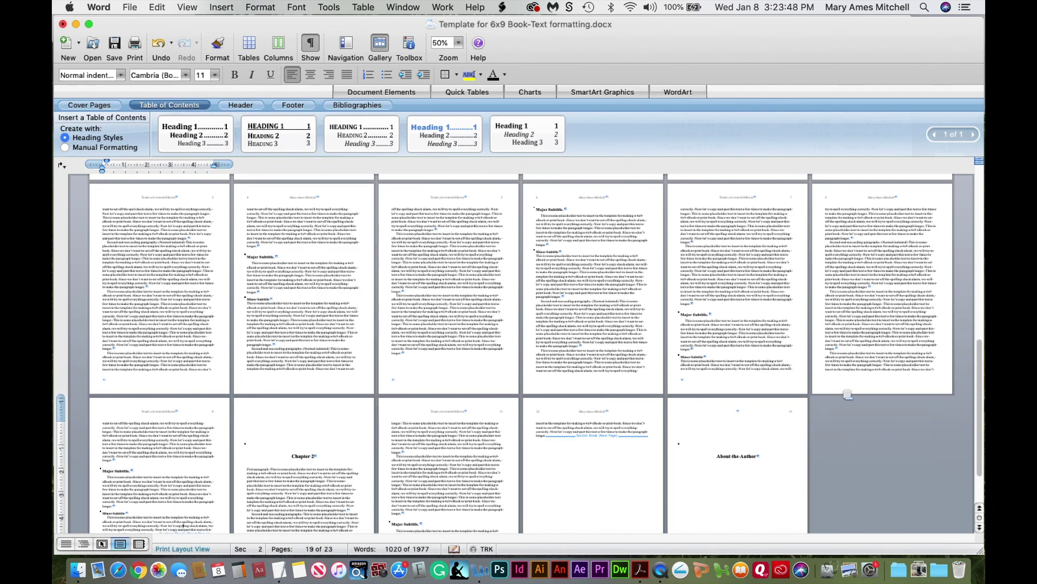
Return to the Table of Contents and zoom back in to 150%
{"action": "left_click_drag", "start_coordinate": [979, 396], "coordinate": [983, 181]}
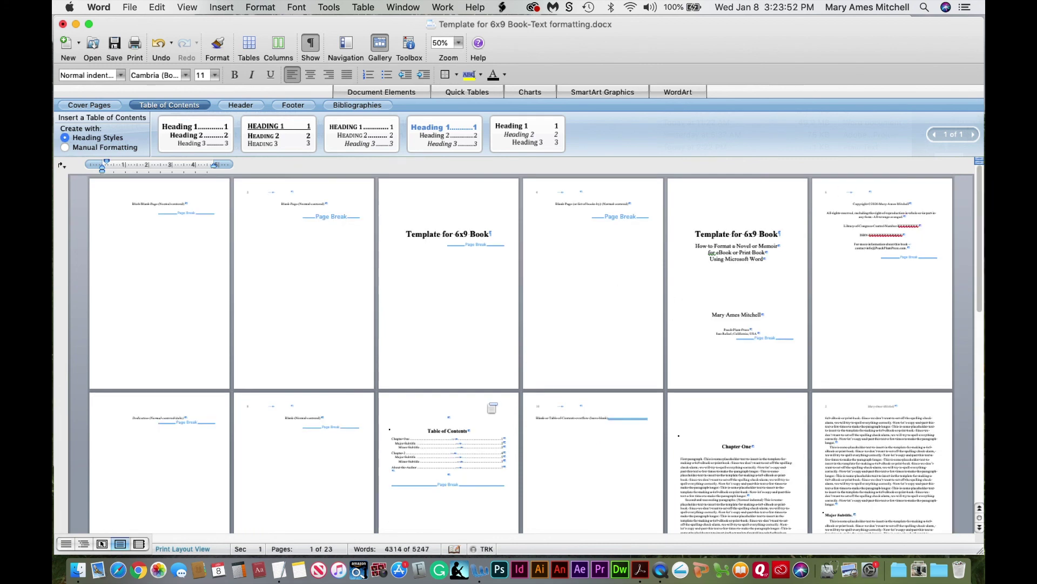
{"action": "left_click", "coordinate": [413, 447]}
{"action": "left_click_drag", "start_coordinate": [413, 447], "coordinate": [427, 447]}
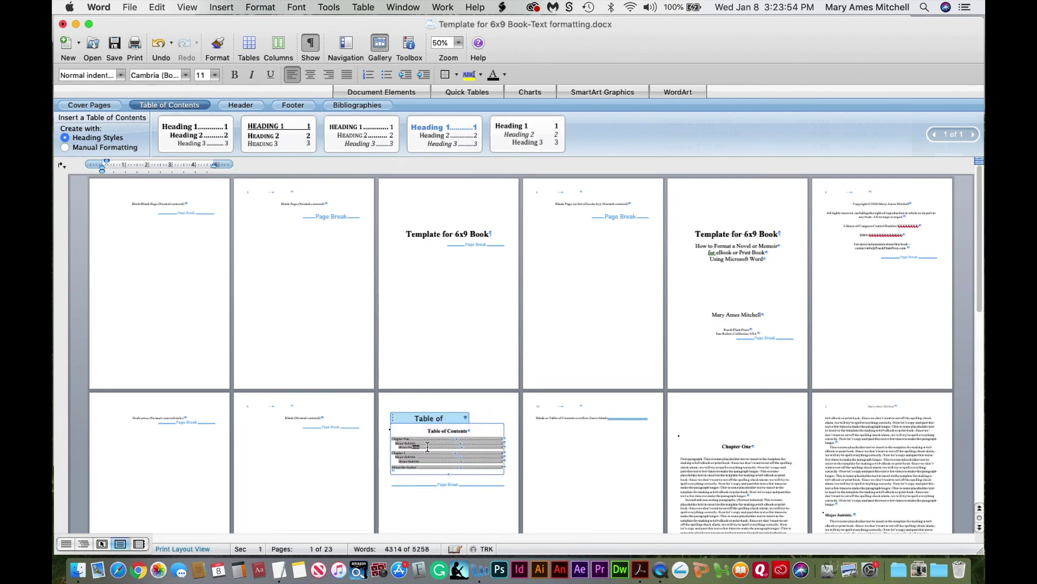
{"action": "left_click", "coordinate": [459, 45]}
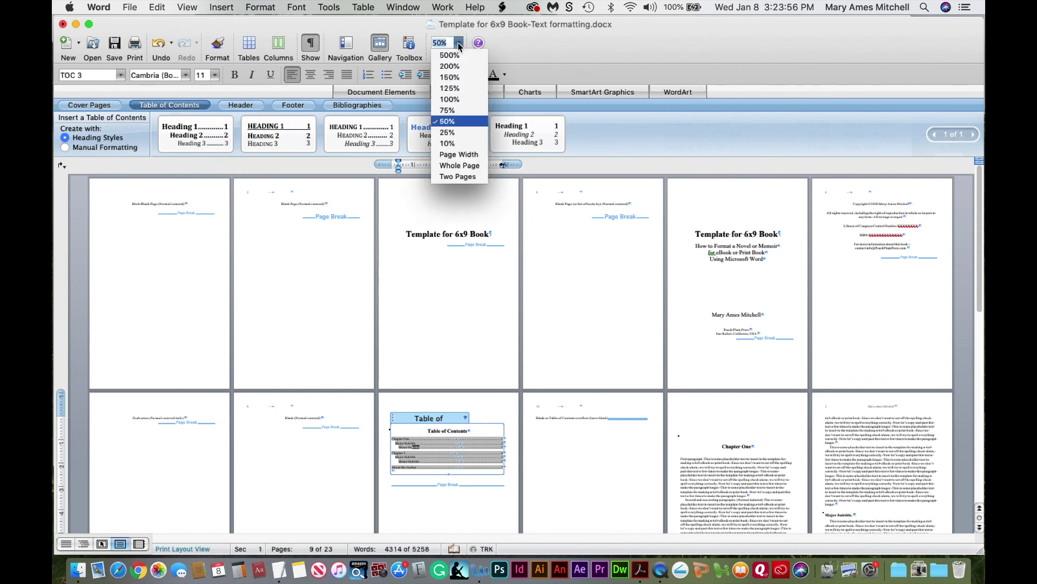
{"action": "left_click", "coordinate": [458, 78]}
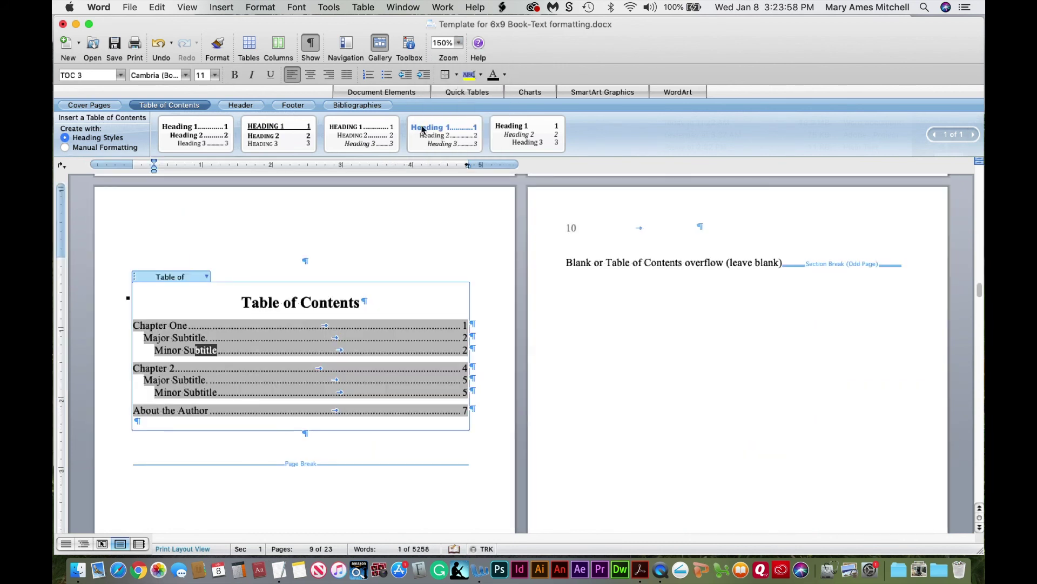
Update the entire Table of Contents to pick up the new page numbers and subtitles
{"action": "left_click", "coordinate": [161, 294]}
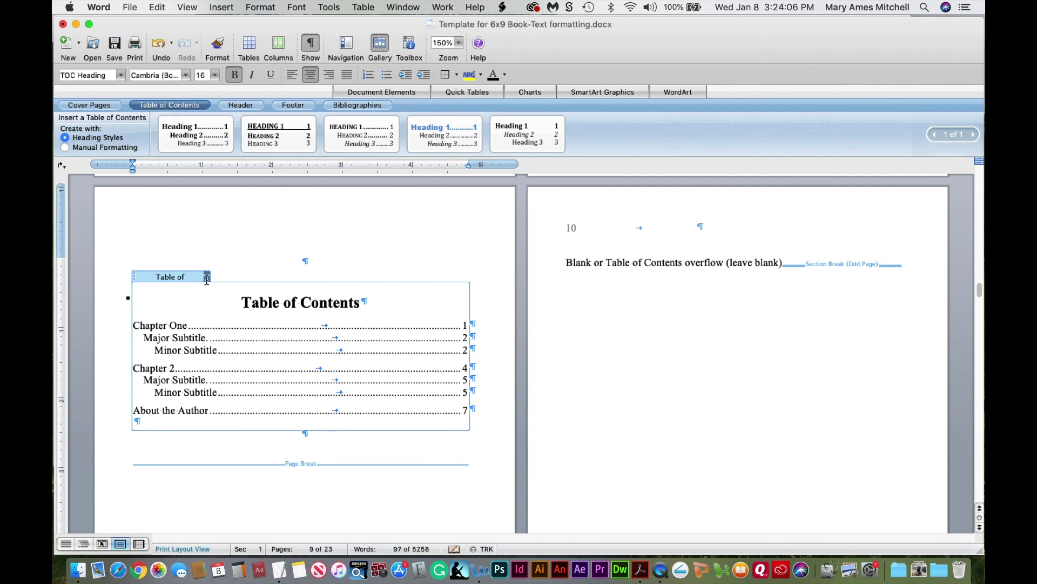
{"action": "left_click", "coordinate": [207, 277]}
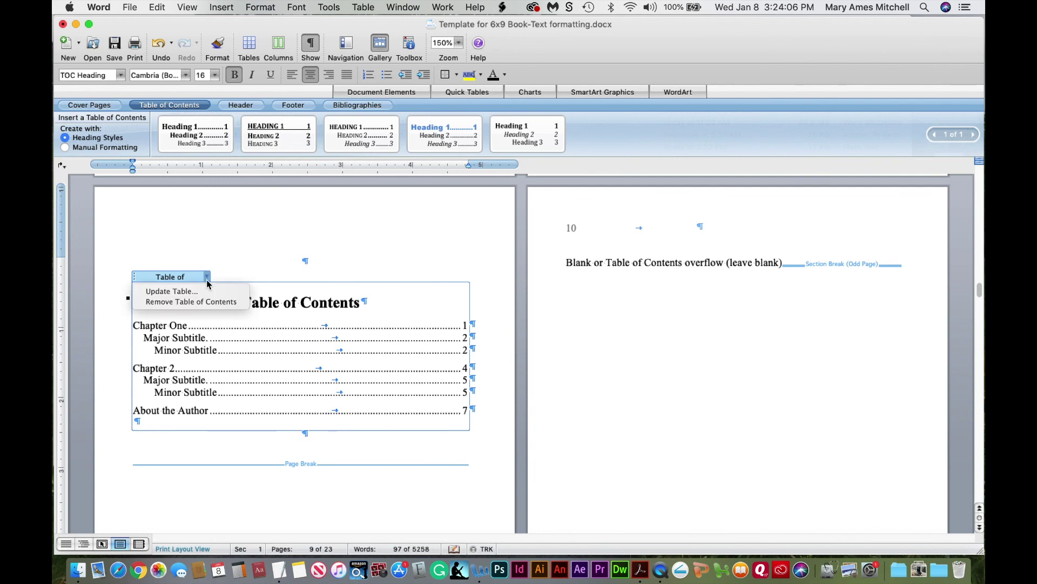
{"action": "left_click", "coordinate": [179, 295]}
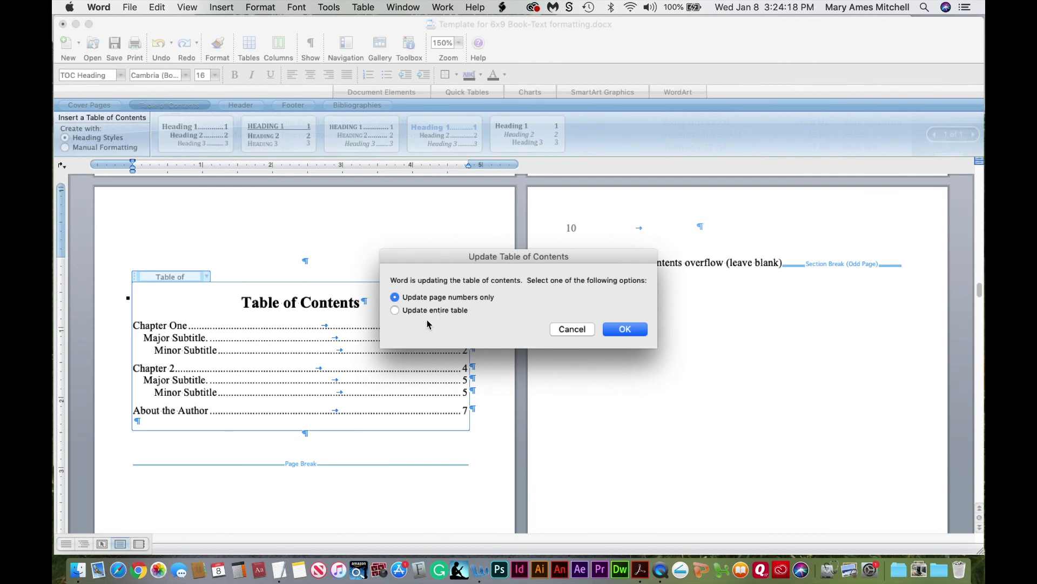
{"action": "left_click", "coordinate": [396, 311]}
{"action": "left_click", "coordinate": [626, 329]}
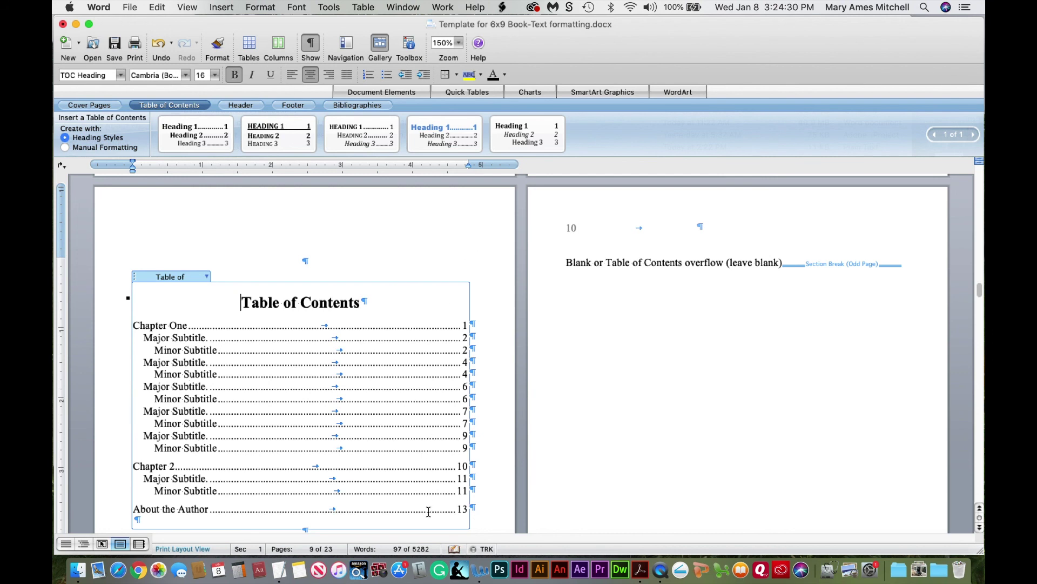
Check the refreshed contents entries and turn off the formatting marks (Show ¶)
{"action": "left_click_drag", "start_coordinate": [191, 411], "coordinate": [173, 423]}
{"action": "left_click", "coordinate": [195, 435]}
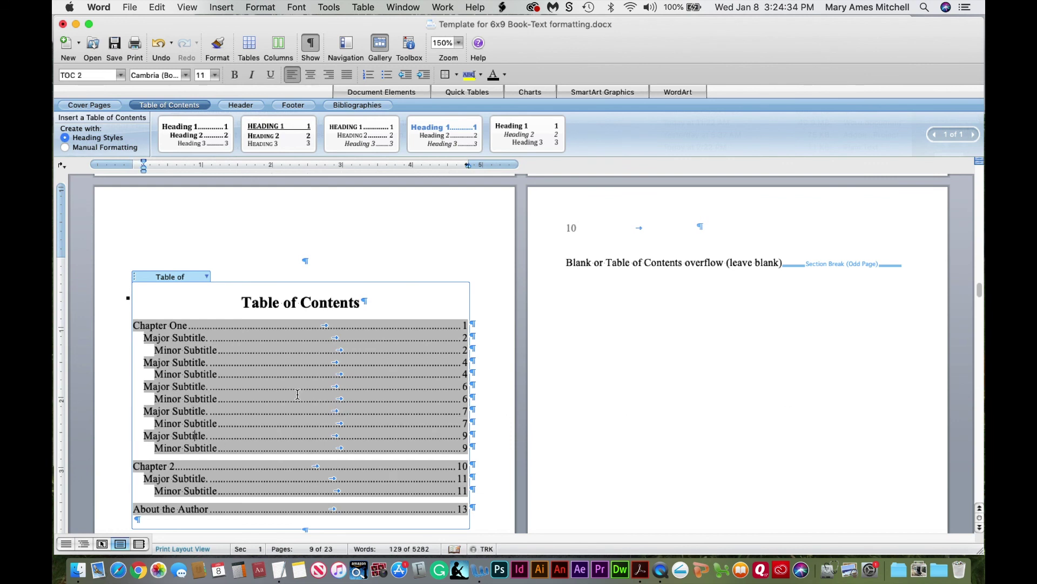
{"action": "left_click", "coordinate": [260, 303]}
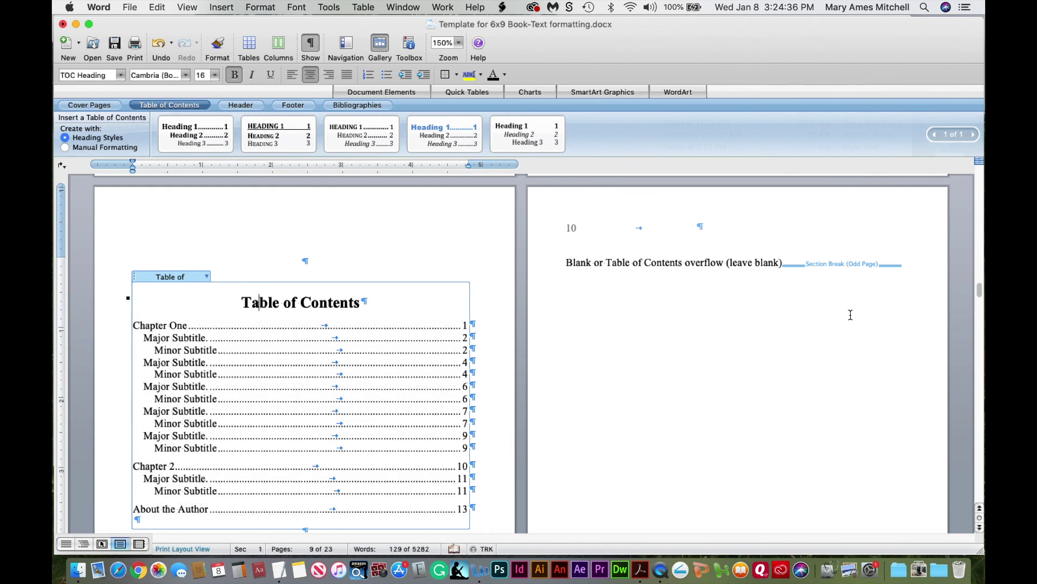
{"action": "left_click_drag", "start_coordinate": [980, 293], "coordinate": [982, 293]}
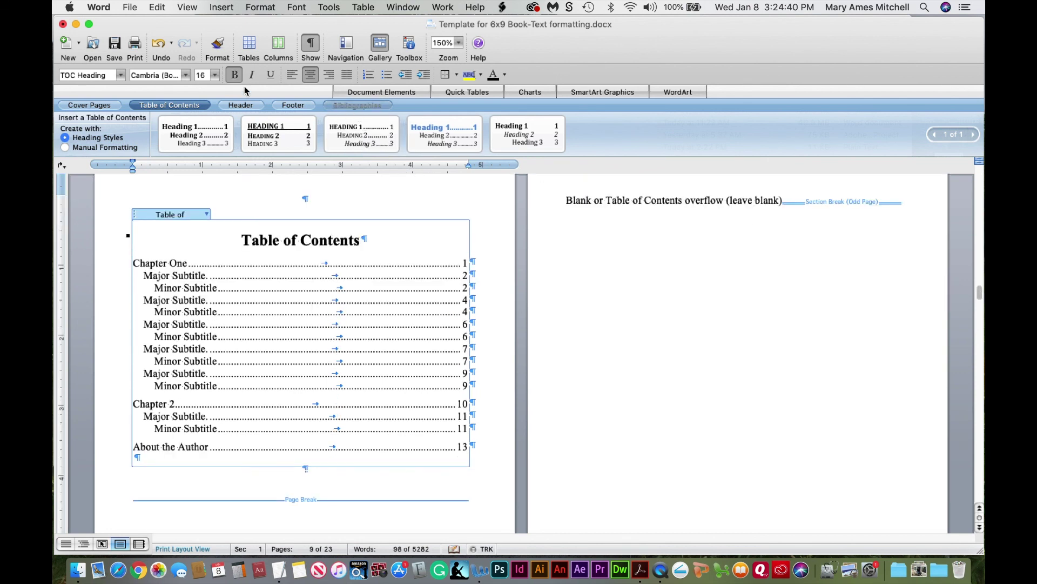
{"action": "left_click", "coordinate": [312, 46]}
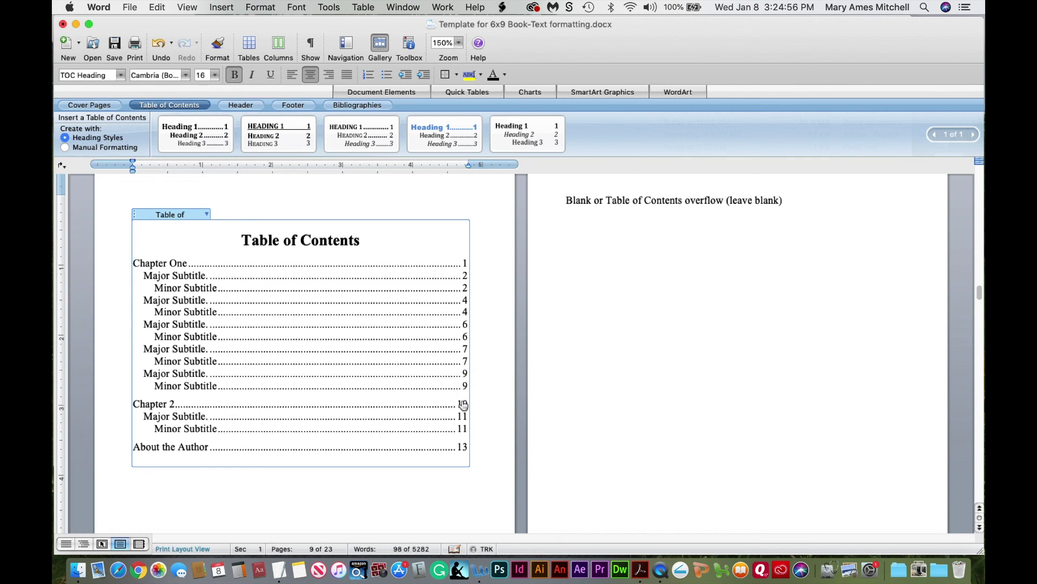
At 100% zoom, rename the Chapter 2 heading to Chapter Two and save the document
{"action": "left_click", "coordinate": [463, 409]}
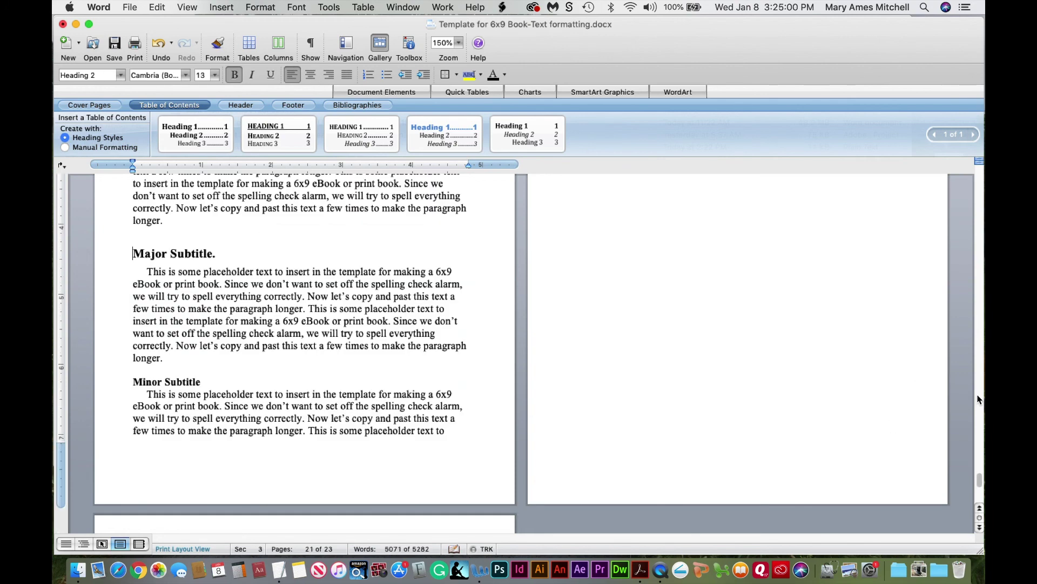
{"action": "left_click", "coordinate": [459, 42]}
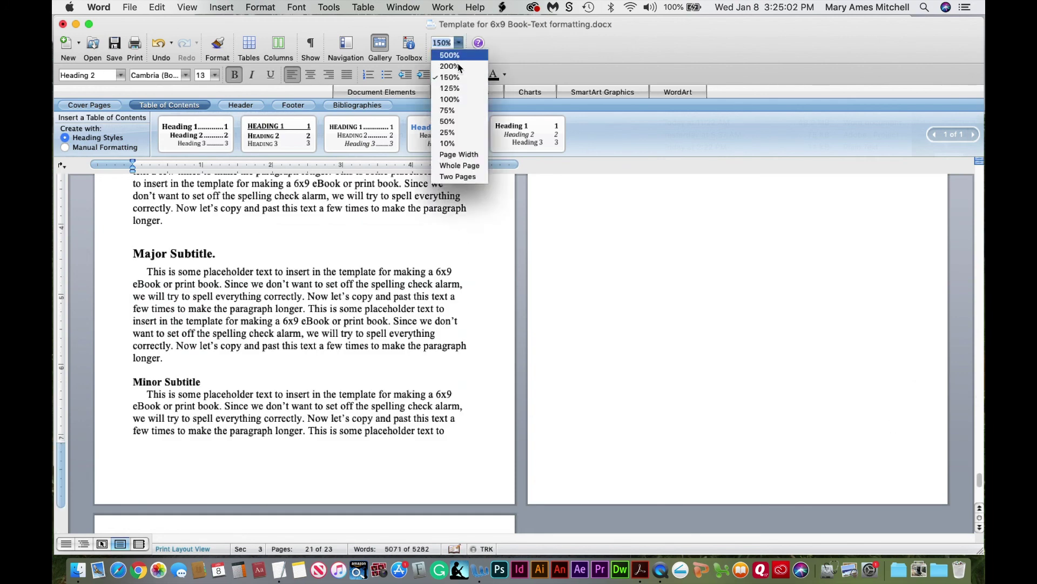
{"action": "left_click", "coordinate": [449, 99]}
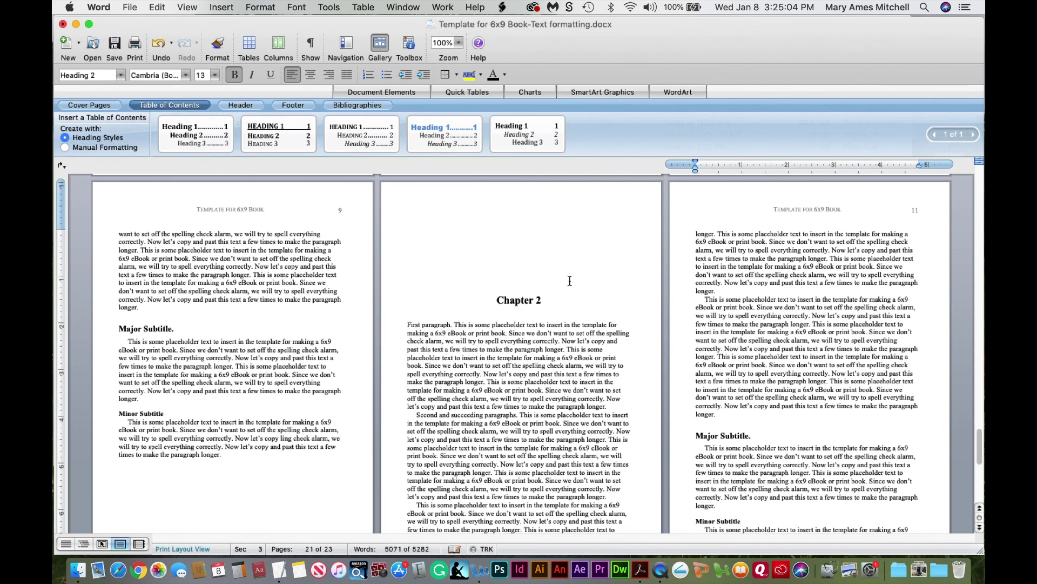
{"action": "double_click", "coordinate": [538, 300]}
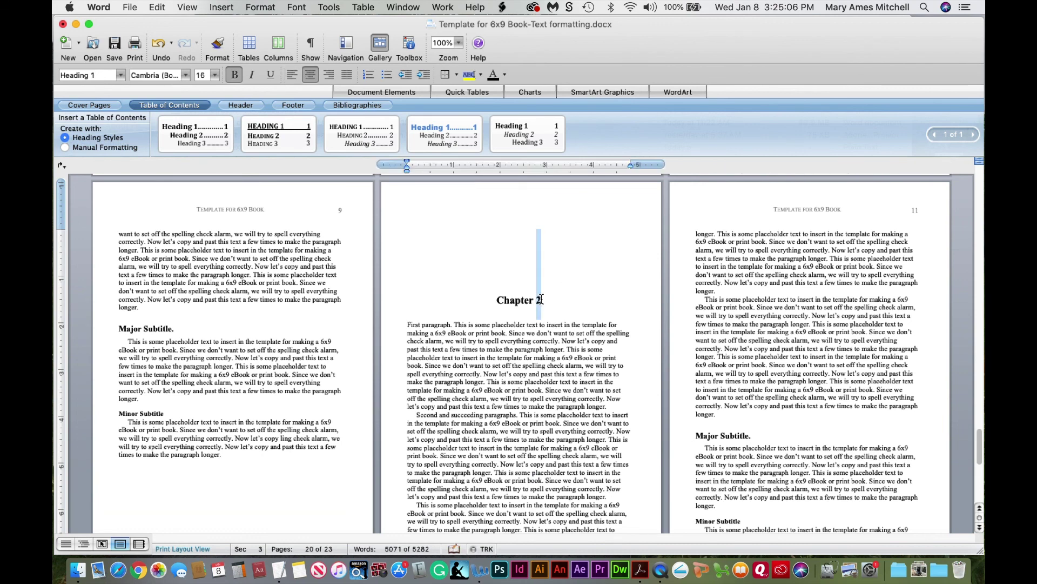
{"action": "type", "text": "Two"}
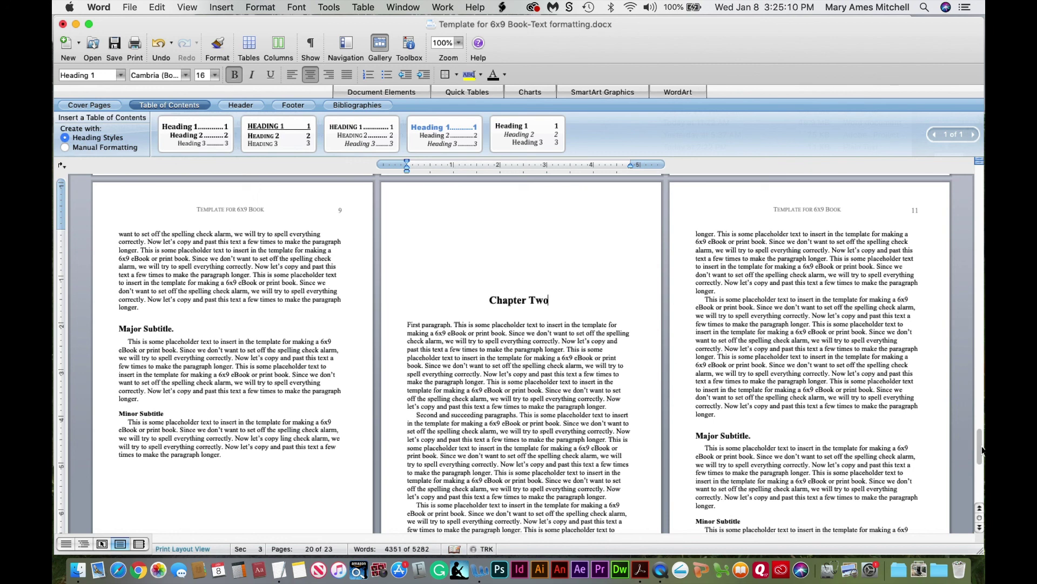
{"action": "key", "text": "super+s"}
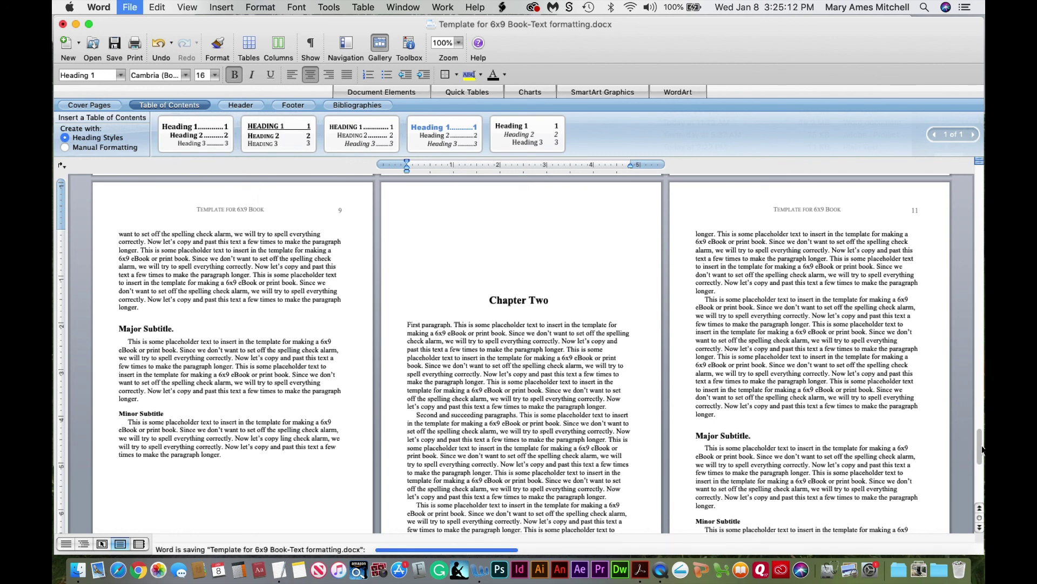
Update the entire Table of Contents on page 9 so it lists Chapter Two
{"action": "left_click_drag", "start_coordinate": [979, 454], "coordinate": [979, 180]}
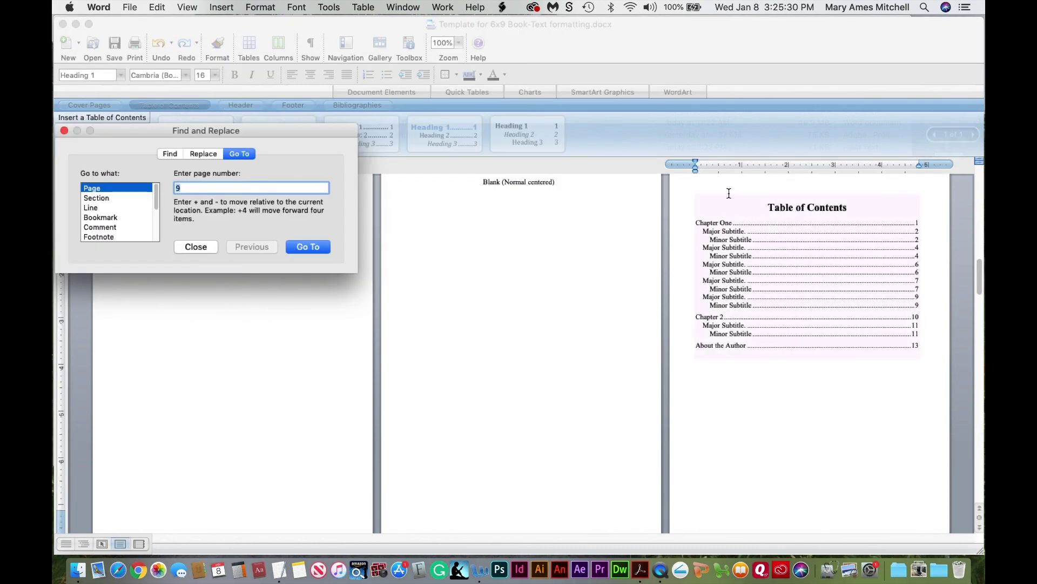
{"action": "key", "text": "Escape"}
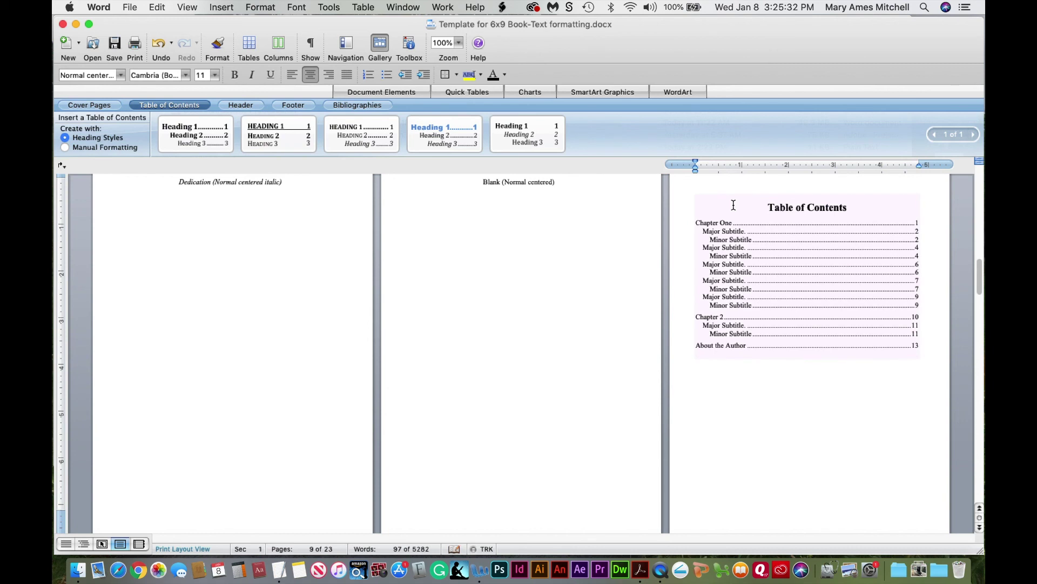
{"action": "left_click", "coordinate": [734, 204]}
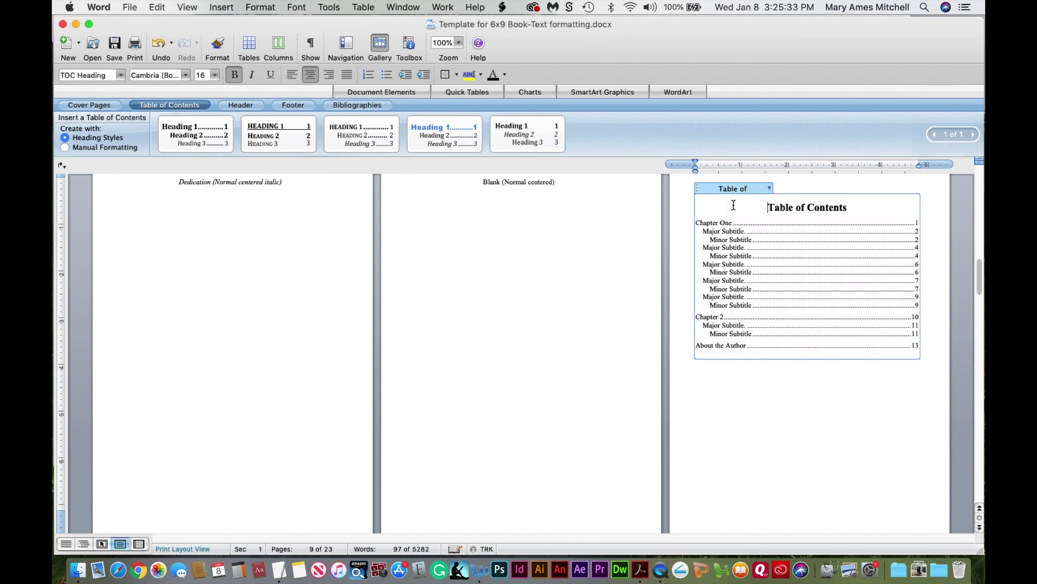
{"action": "left_click", "coordinate": [770, 189]}
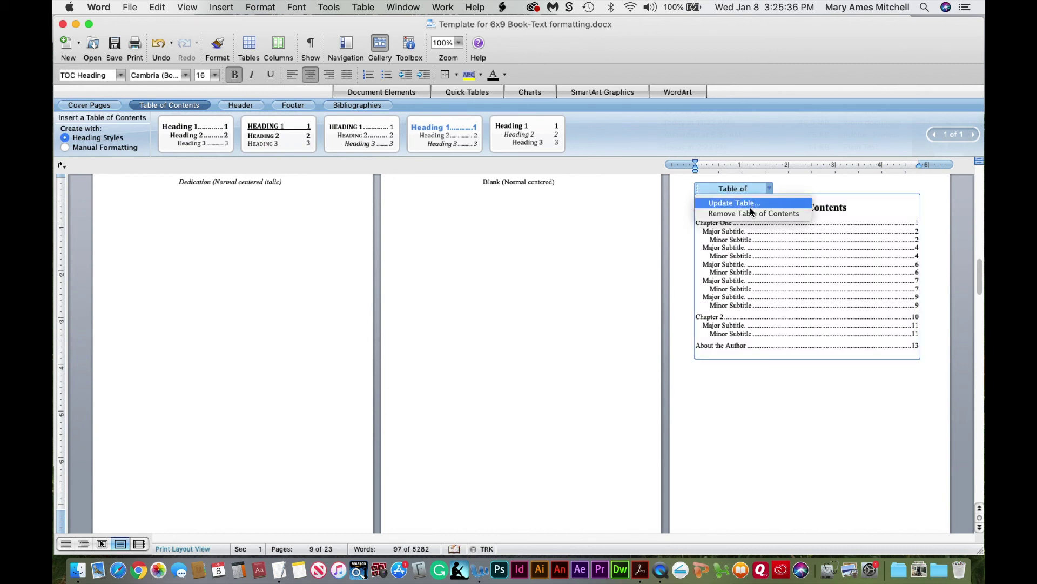
{"action": "left_click", "coordinate": [750, 205]}
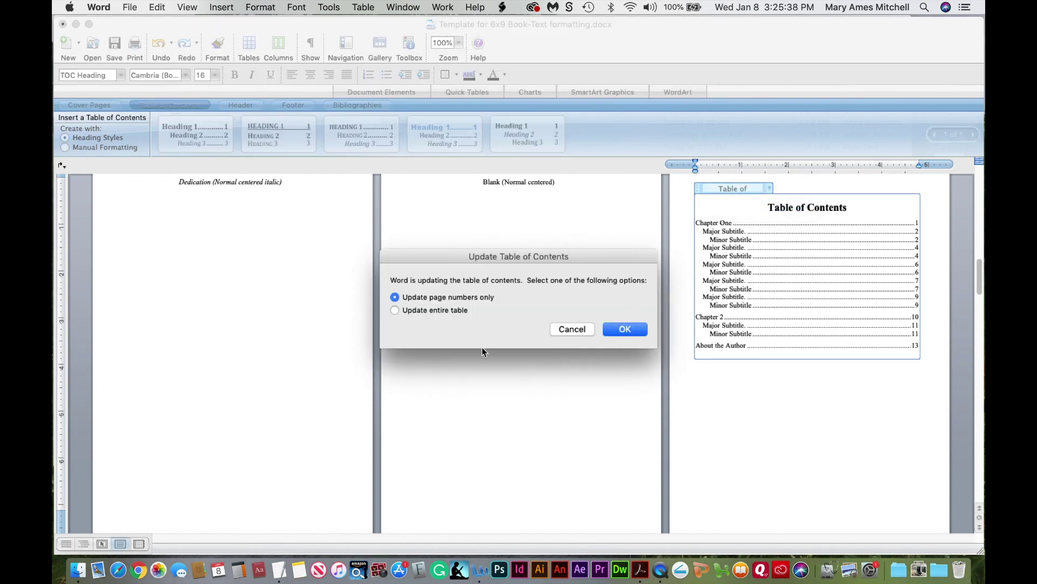
{"action": "left_click", "coordinate": [624, 330]}
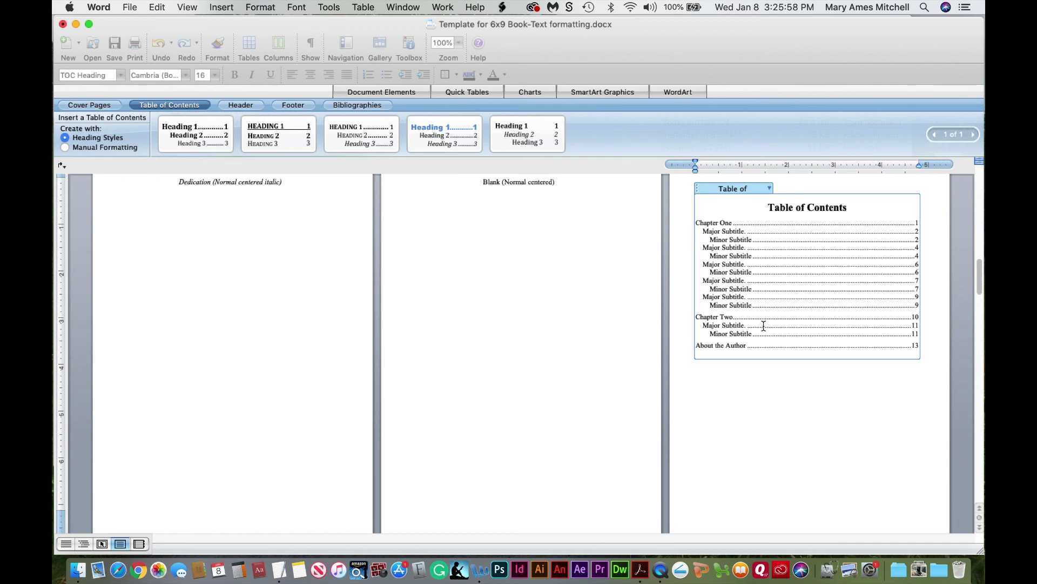
{"action": "left_click_drag", "start_coordinate": [981, 282], "coordinate": [982, 176]}
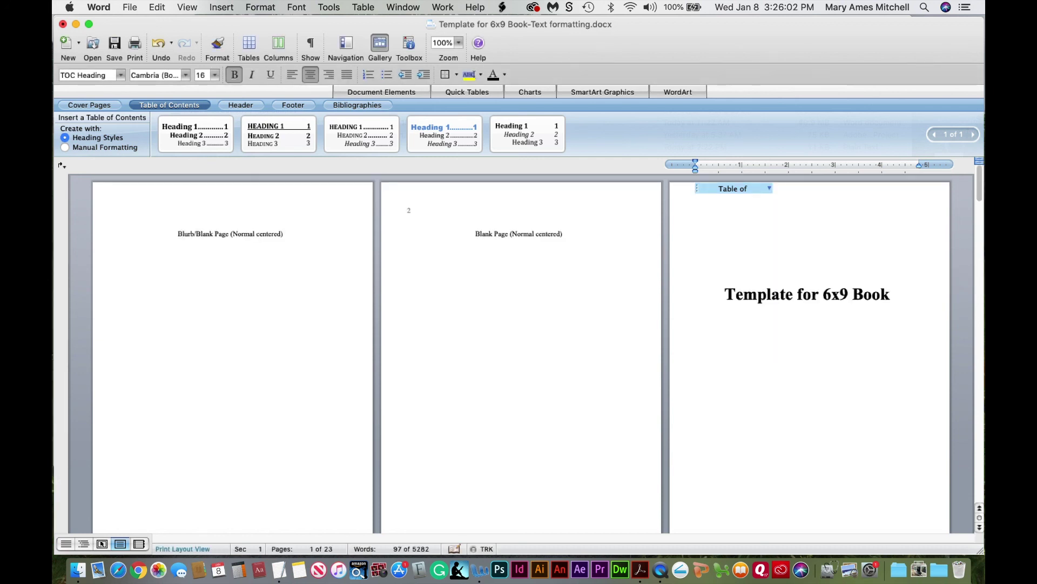